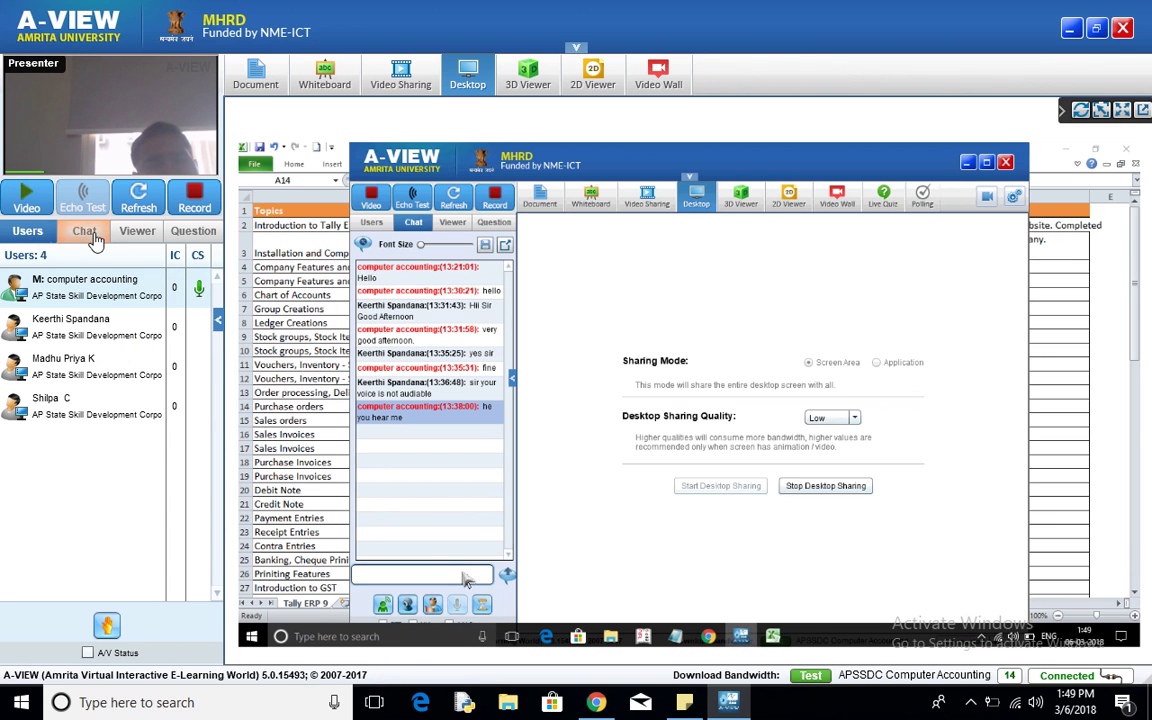
Open the class chat, replace the unsent "Hello" draft with "yes sir" and send it
{"action": "left_click", "coordinate": [92, 237]}
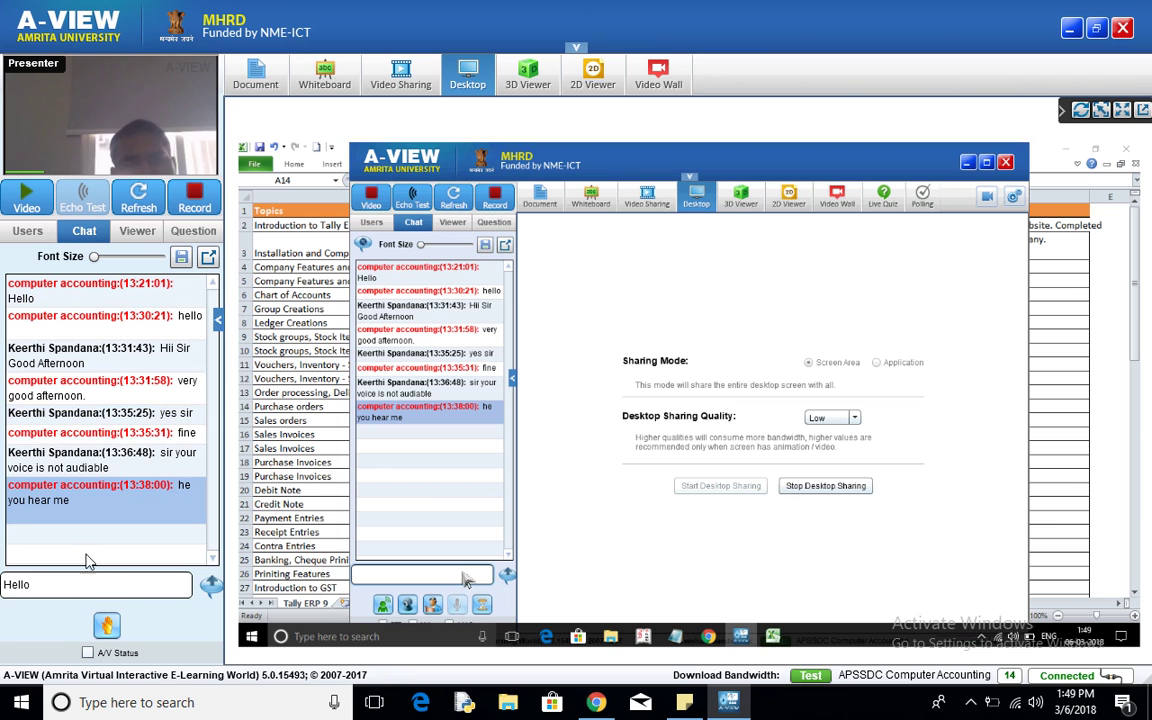
{"action": "left_click", "coordinate": [92, 588]}
{"action": "key", "text": "BackSpace"}
{"action": "key", "text": "BackSpace"}
{"action": "key", "text": "BackSpace"}
{"action": "key", "text": "BackSpace"}
{"action": "key", "text": "BackSpace"}
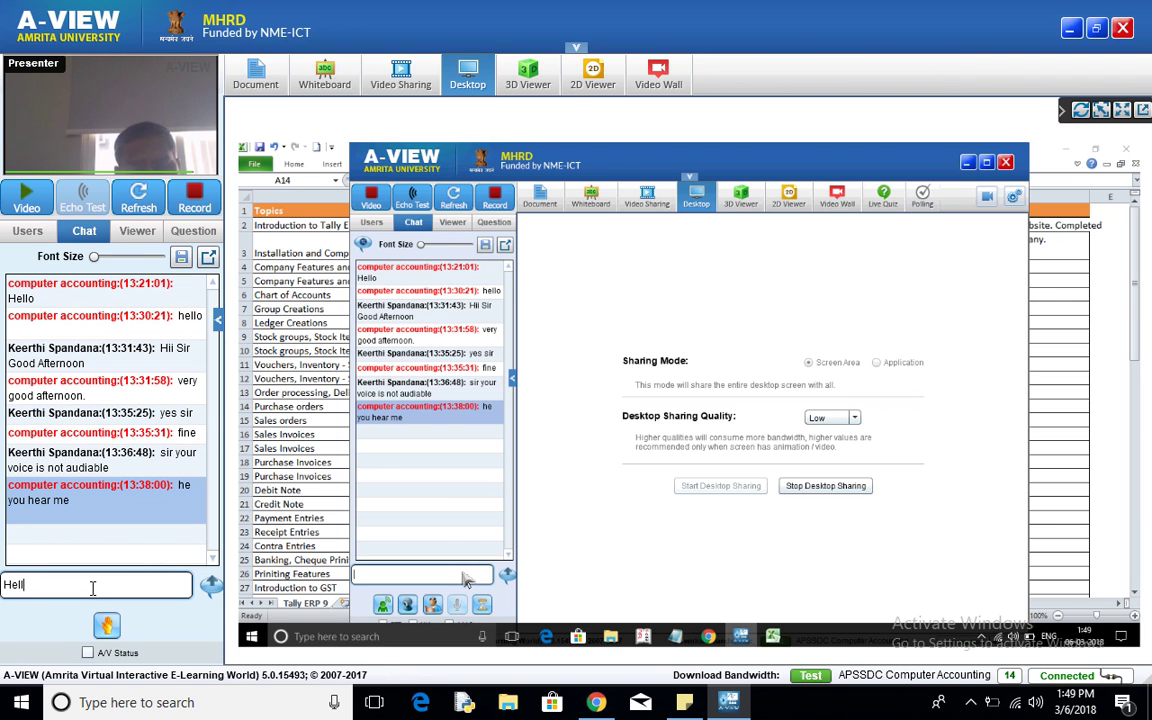
{"action": "type", "text": "yes sir"}
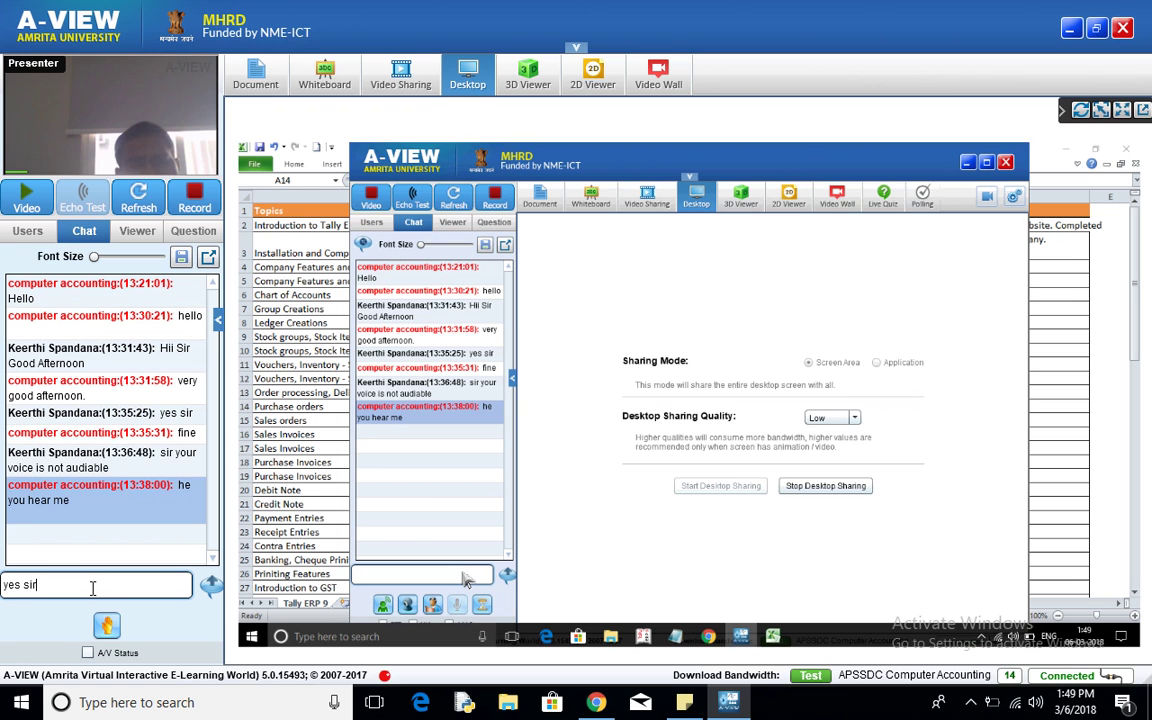
{"action": "key", "text": "Return"}
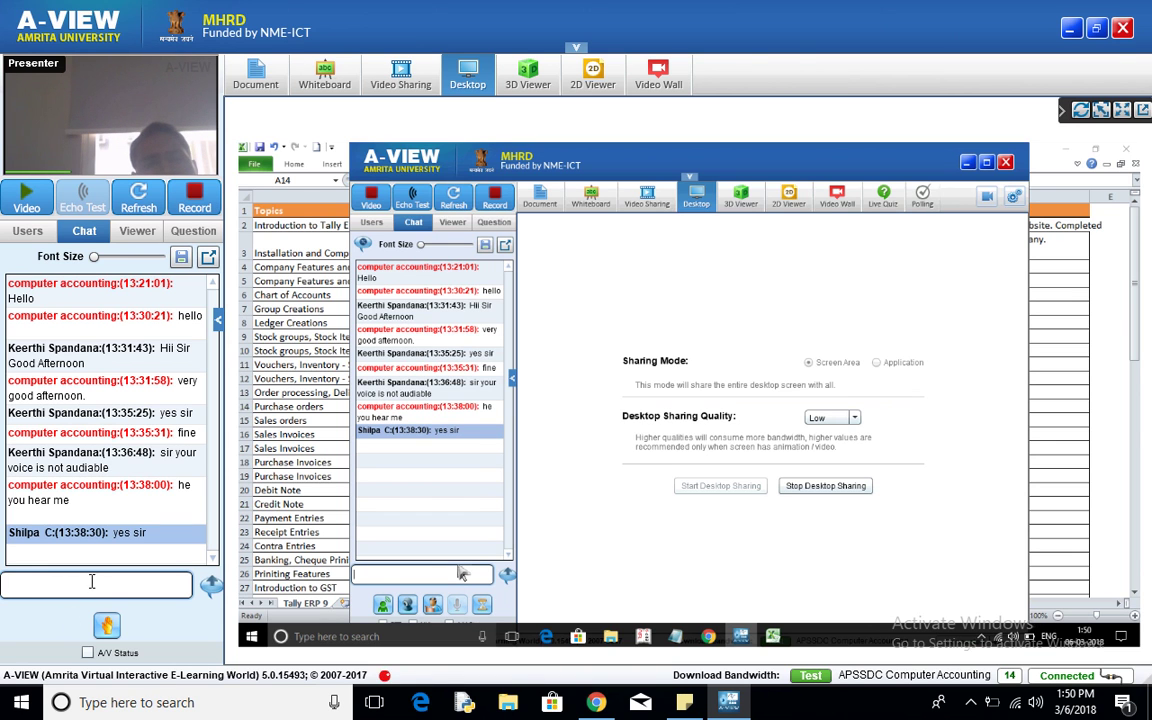
Send the chat messages "yes sir" and "your voice is clear"
{"action": "type", "text": "yes sir"}
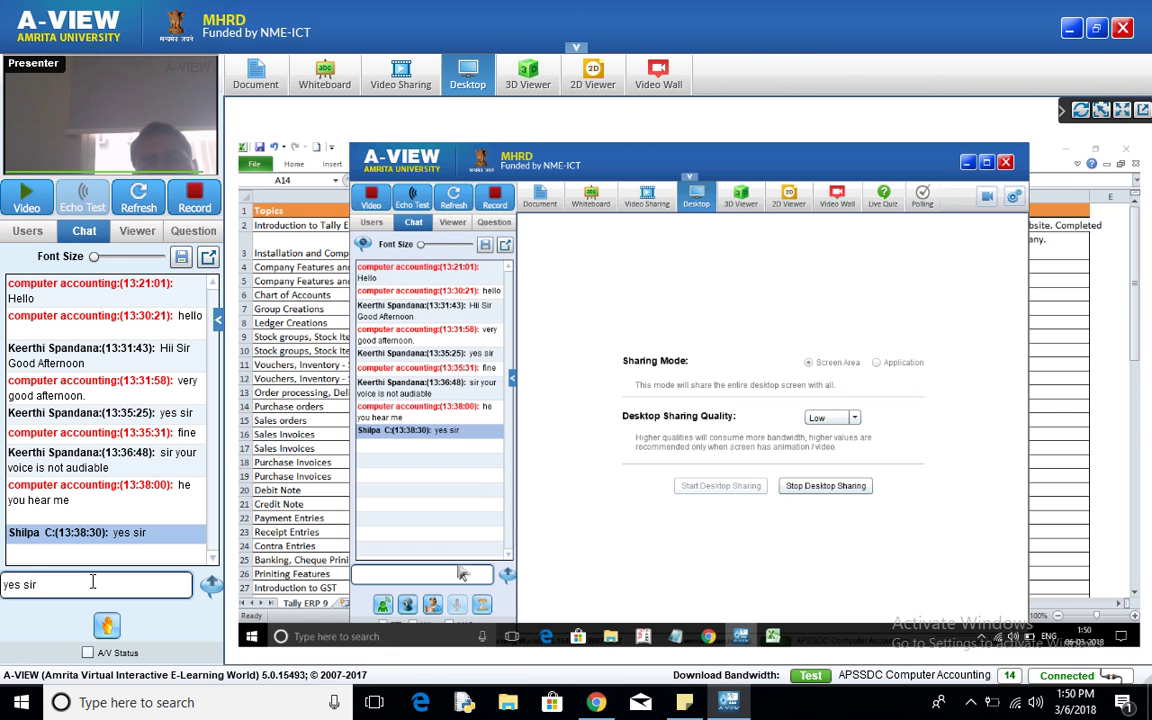
{"action": "key", "text": "Return"}
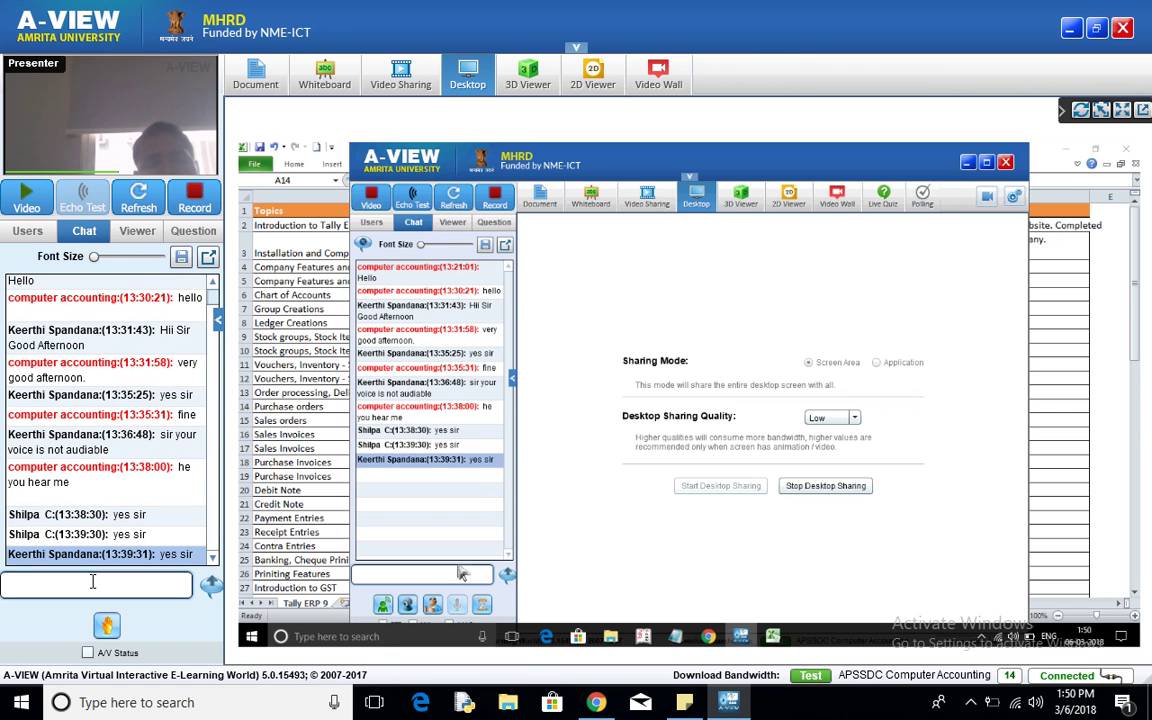
{"action": "type", "text": "your voice is clear"}
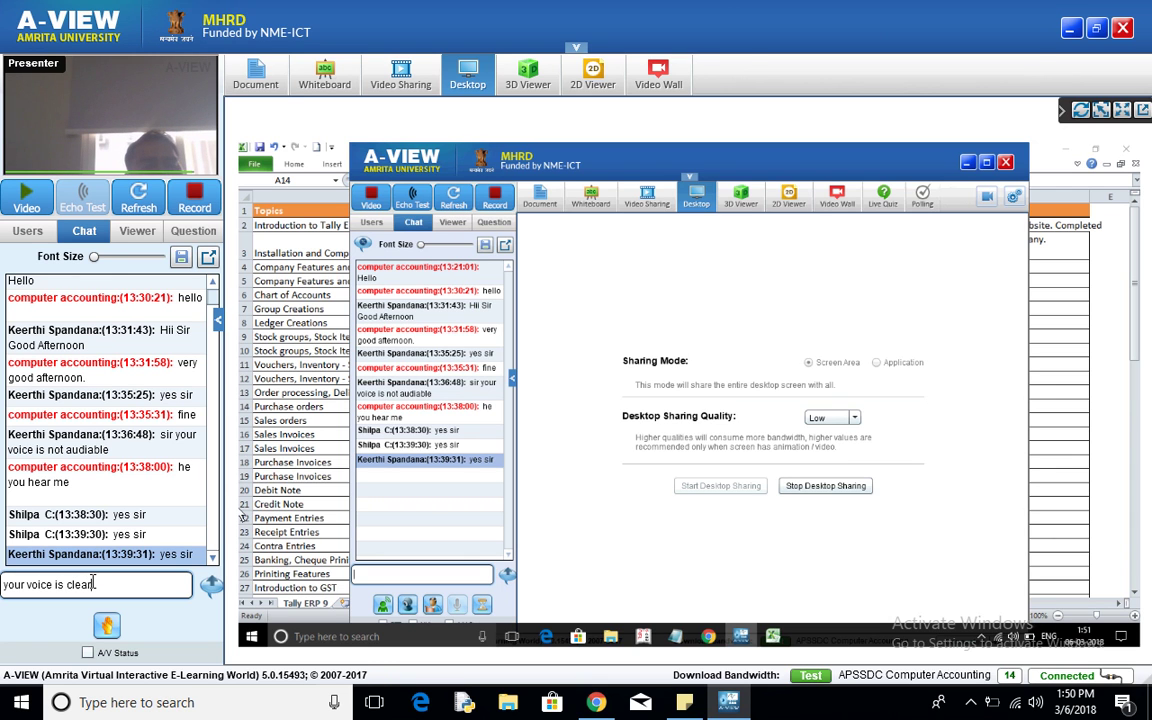
{"action": "key", "text": "Return"}
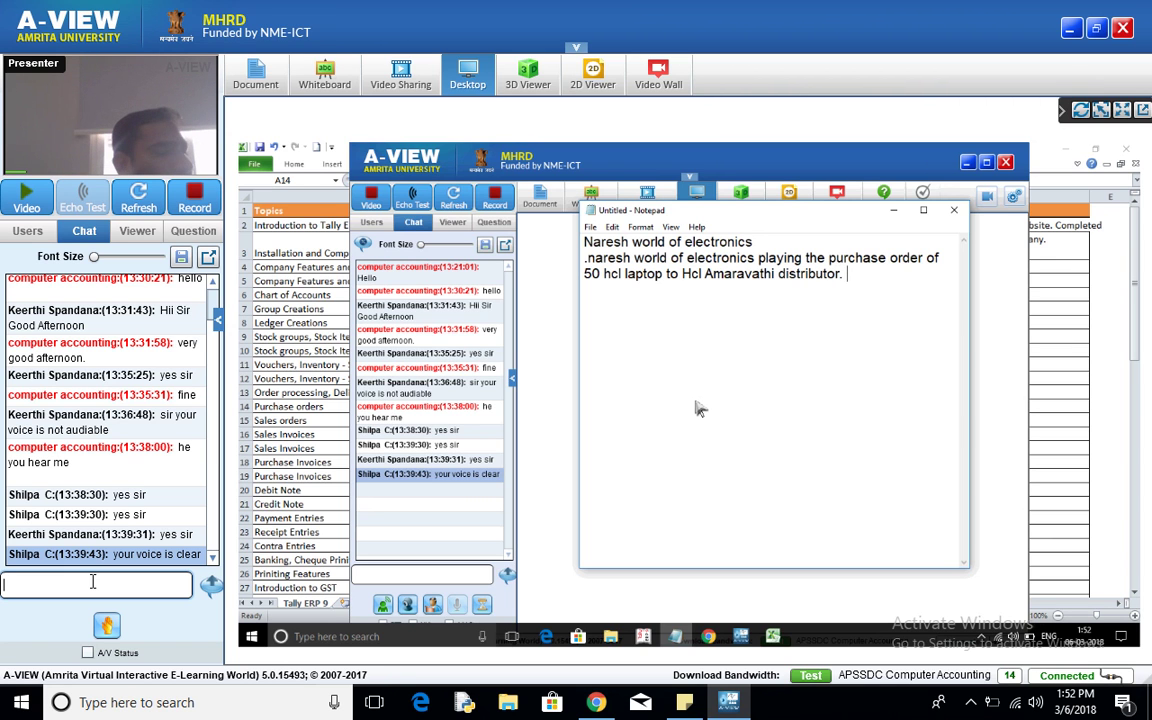
In the Notepad text, replace the full stop after "Hcl Amaravathi distributor" with "on 6 march."
{"action": "key", "text": "BackSpace"}
{"action": "key", "text": "BackSpace"}
{"action": "type", "text": "on "}
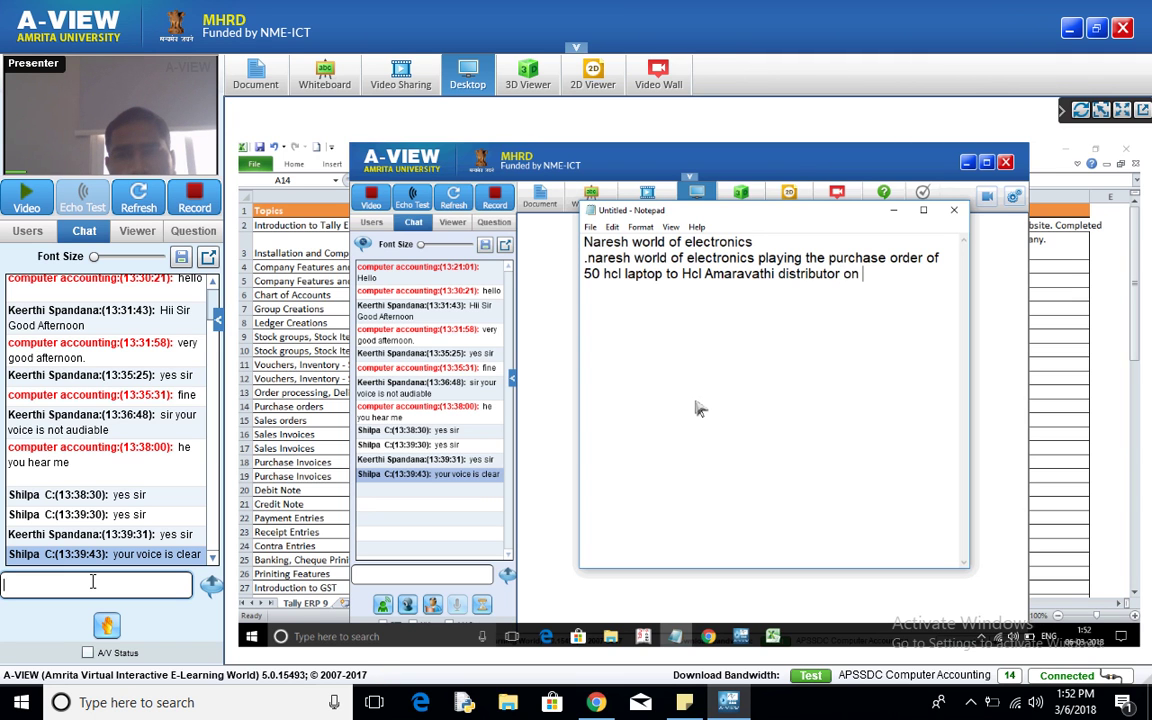
{"action": "type", "text": "6 marc"}
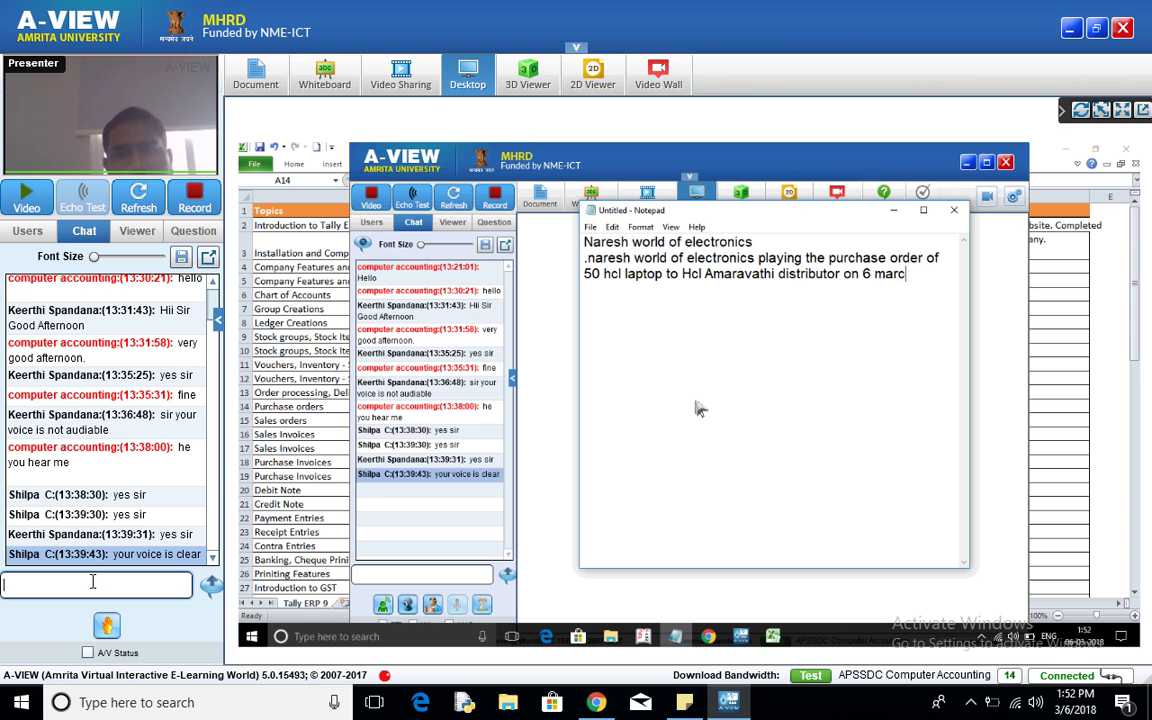
{"action": "type", "text": "h."}
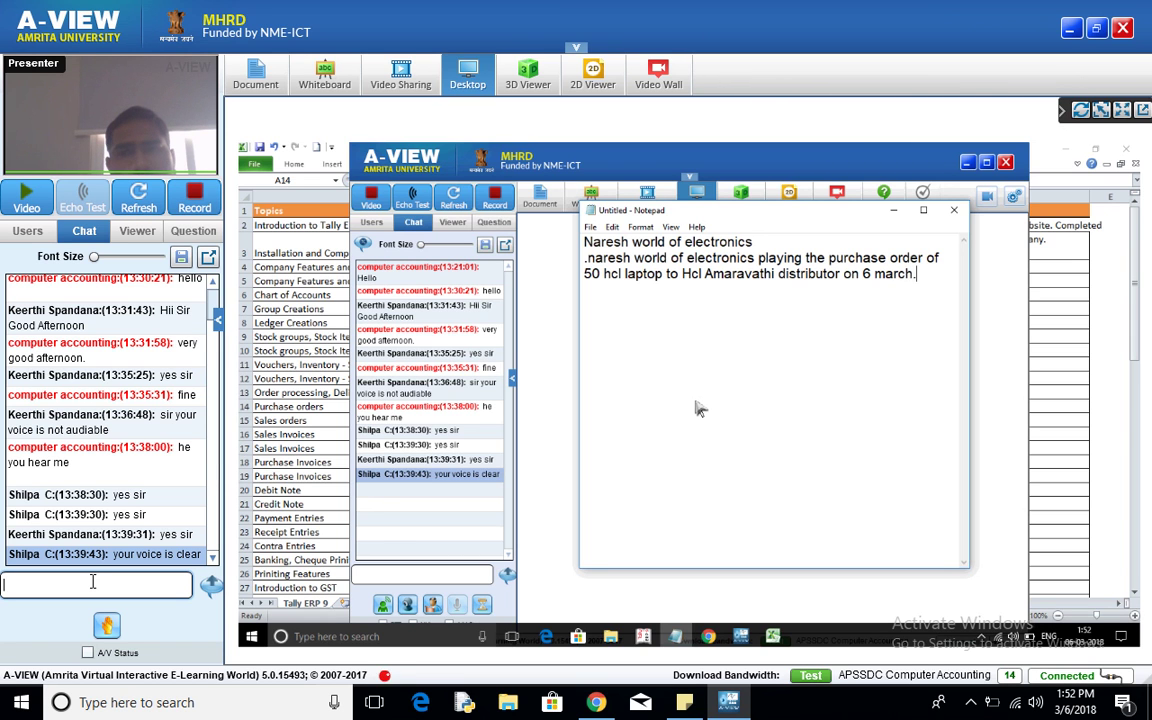
Add the sentence "But it received only 40 quantity of delivery." to the purchase order text
{"action": "type", "text": " But "}
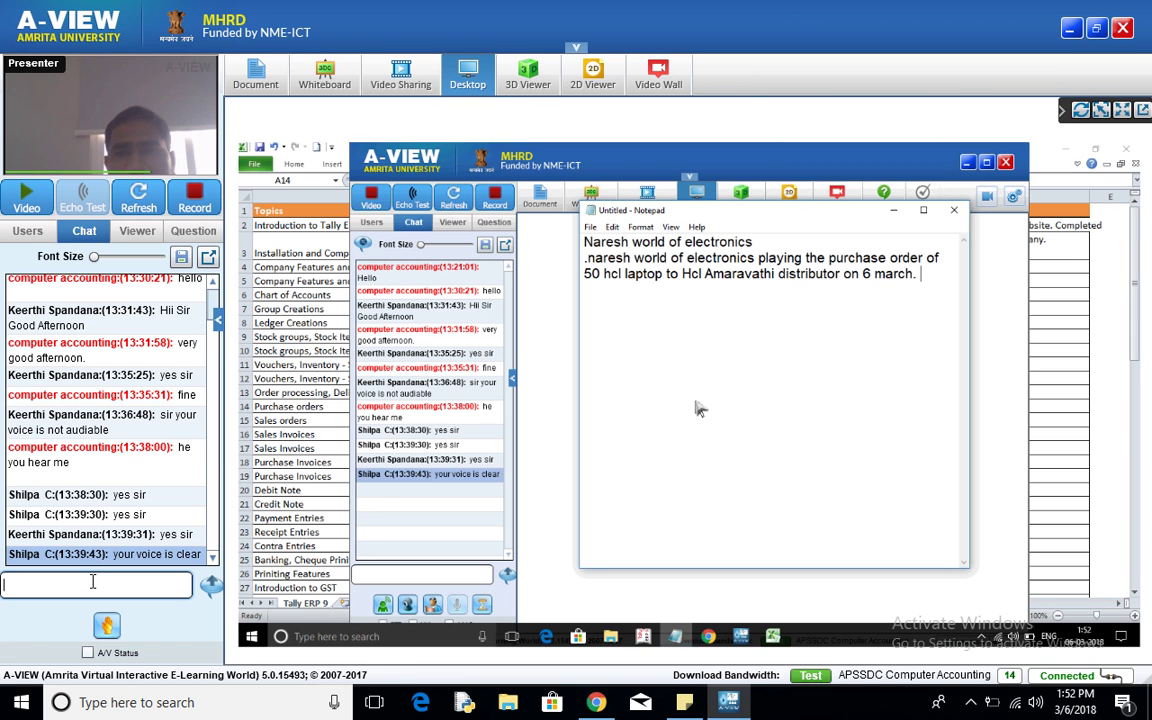
{"action": "type", "text": "we rece"}
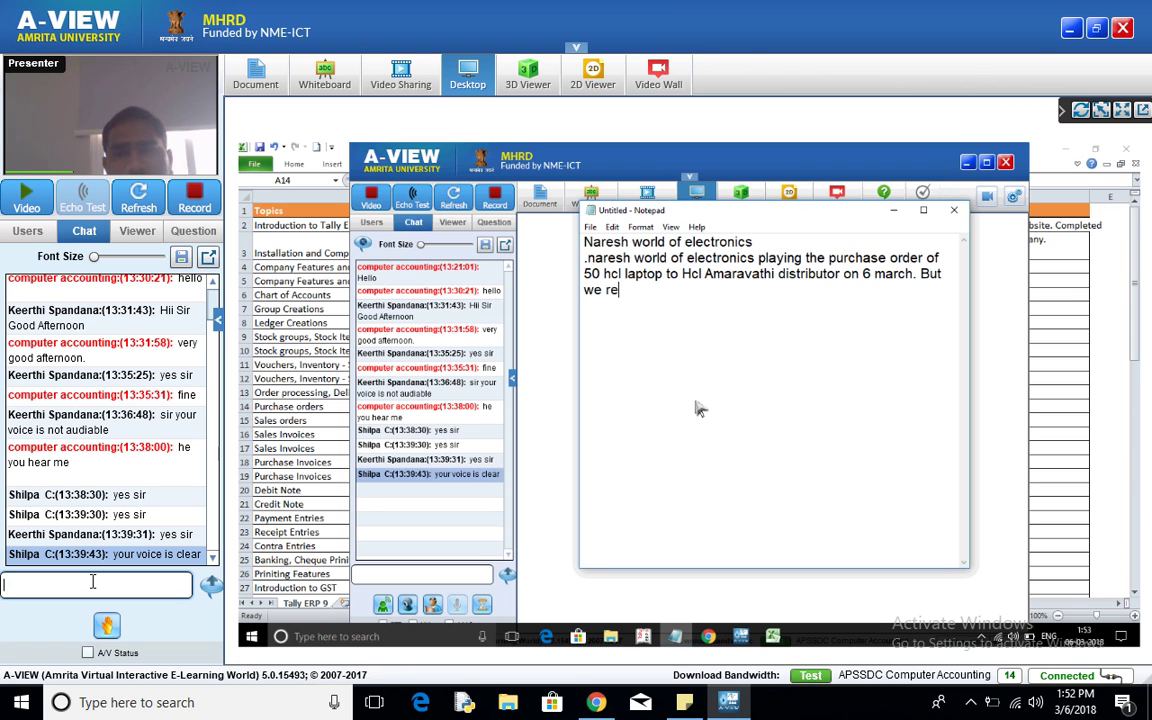
{"action": "key", "text": "BackSpace"}
{"action": "key", "text": "BackSpace"}
{"action": "key", "text": "BackSpace"}
{"action": "key", "text": "BackSpace"}
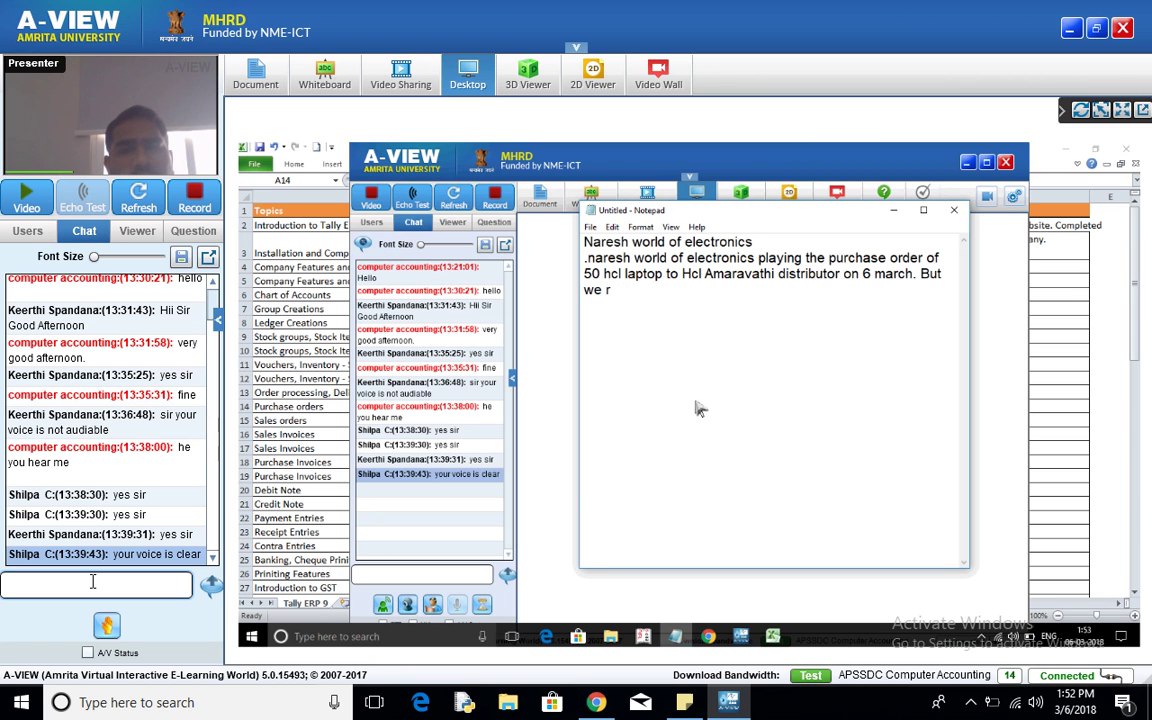
{"action": "key", "text": "BackSpace"}
{"action": "key", "text": "BackSpace"}
{"action": "key", "text": "BackSpace"}
{"action": "type", "text": "it receive"}
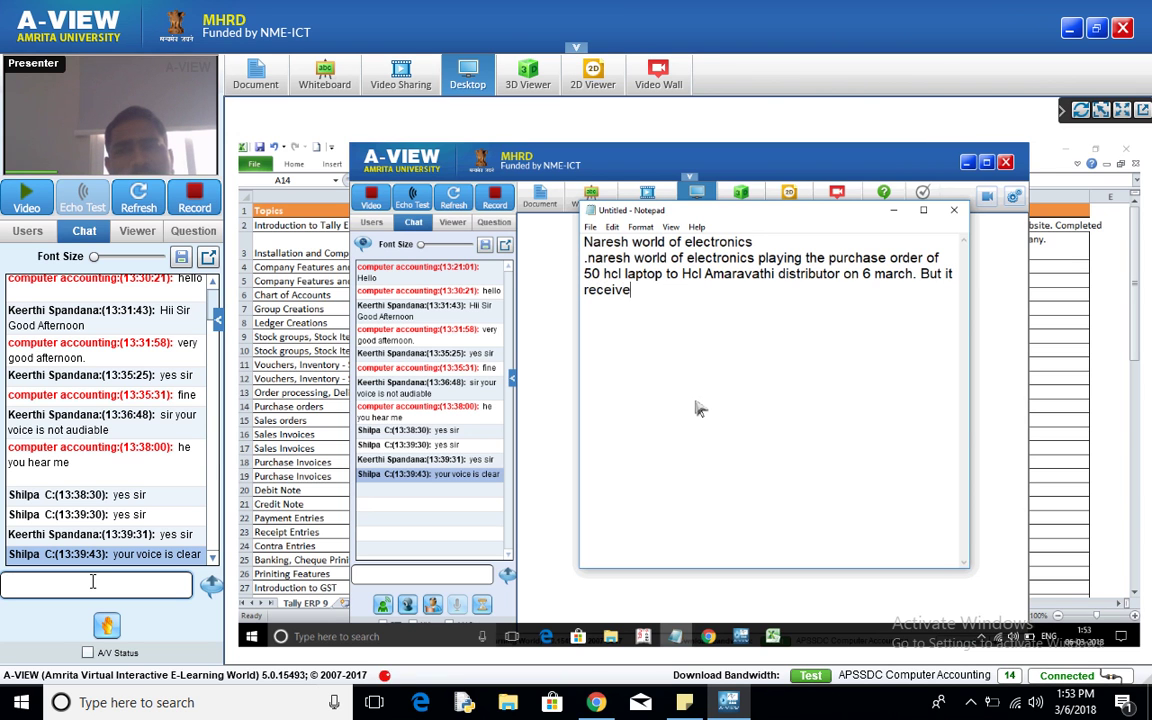
{"action": "type", "text": "d only"}
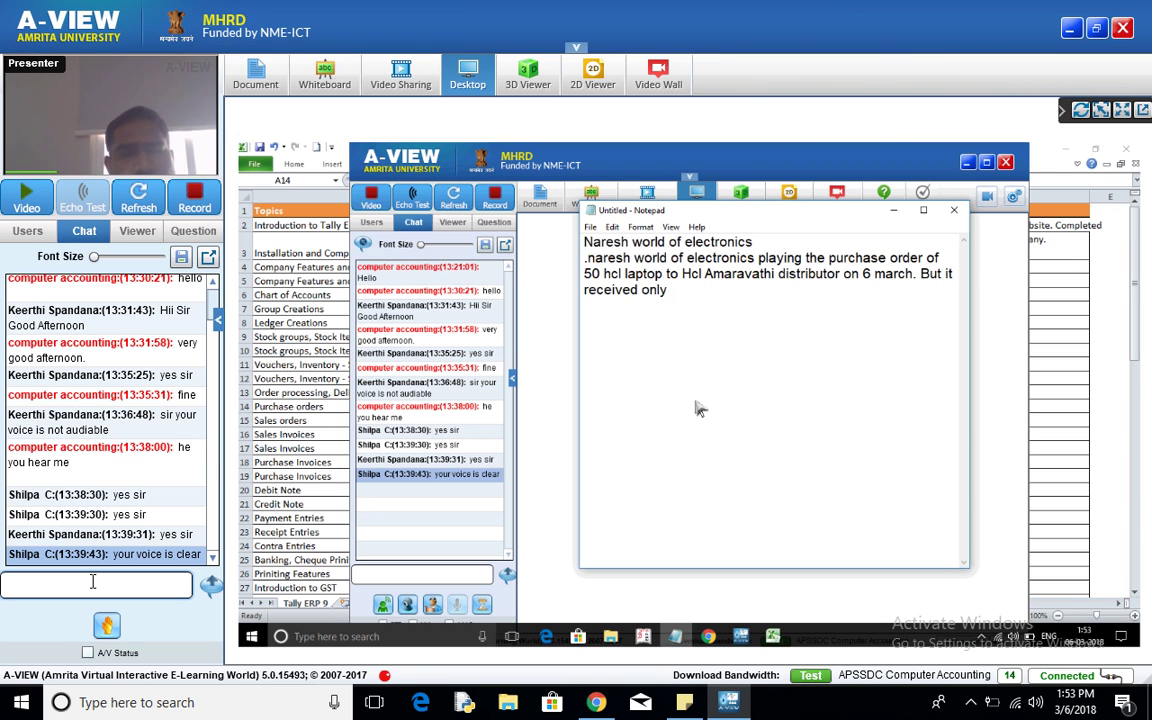
{"action": "type", "text": " 40 quna"}
{"action": "key", "text": "BackSpace"}
{"action": "key", "text": "BackSpace"}
{"action": "key", "text": "BackSpace"}
{"action": "type", "text": "uant"}
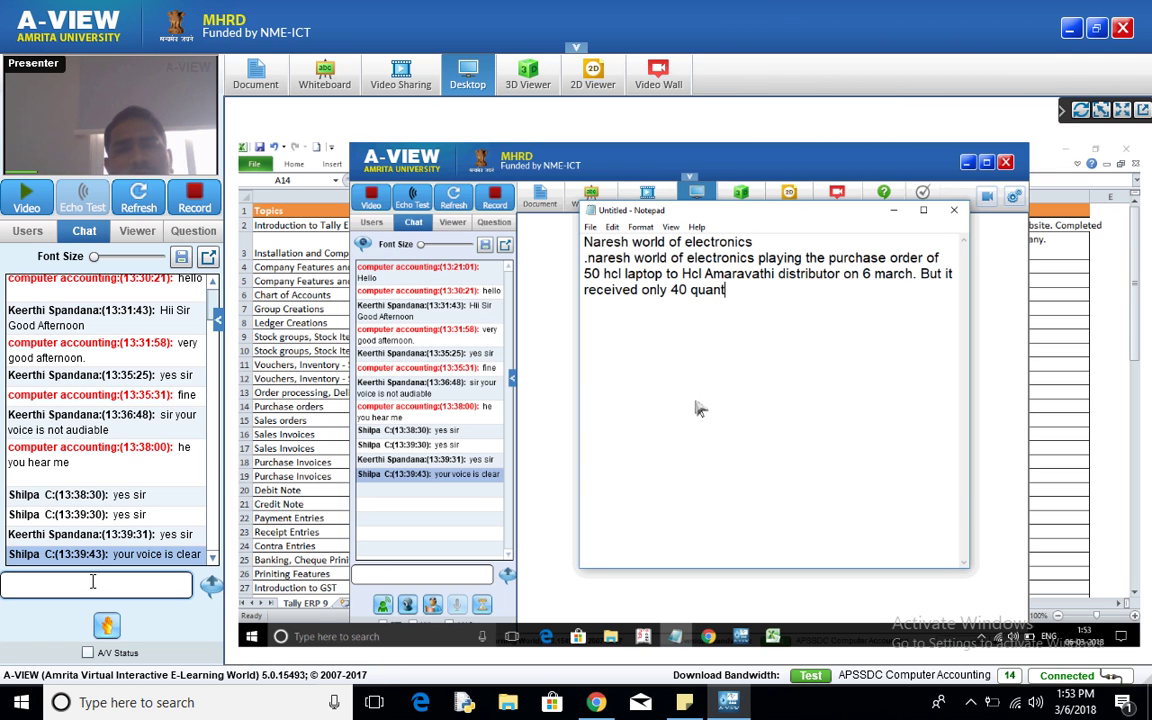
{"action": "type", "text": "ity of delivery. "}
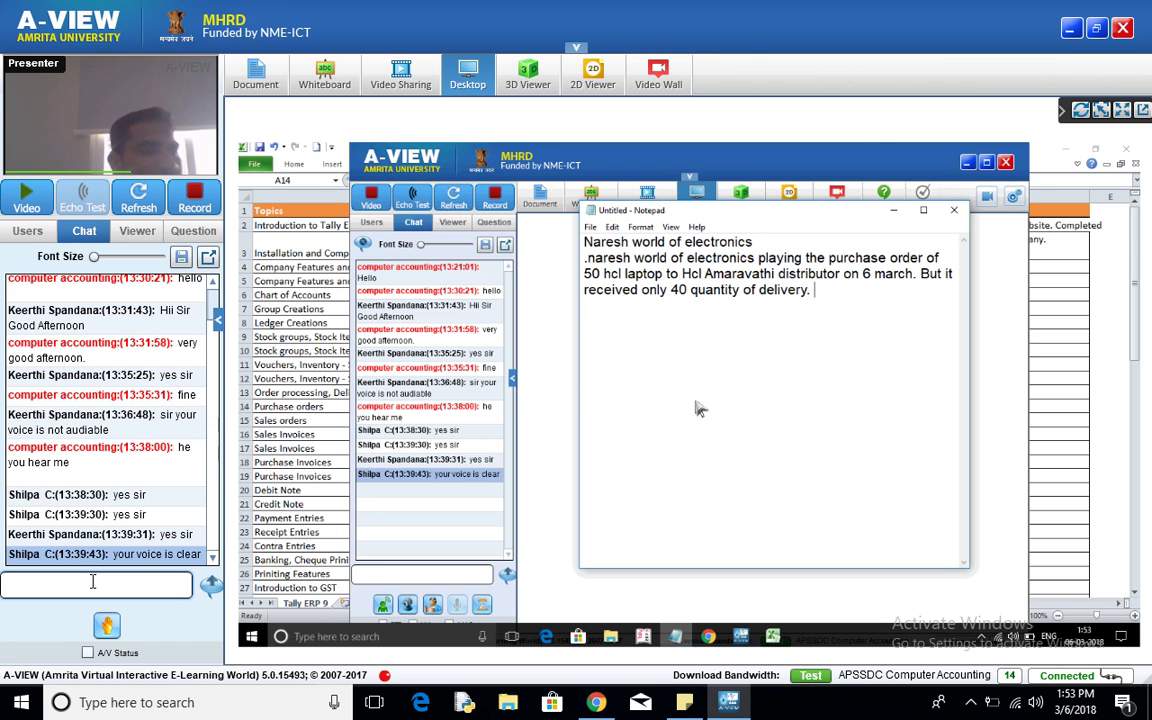
Continue the exercise text with "Due to damage in transportation 10 laptop got"
{"action": "type", "text": "Due to"}
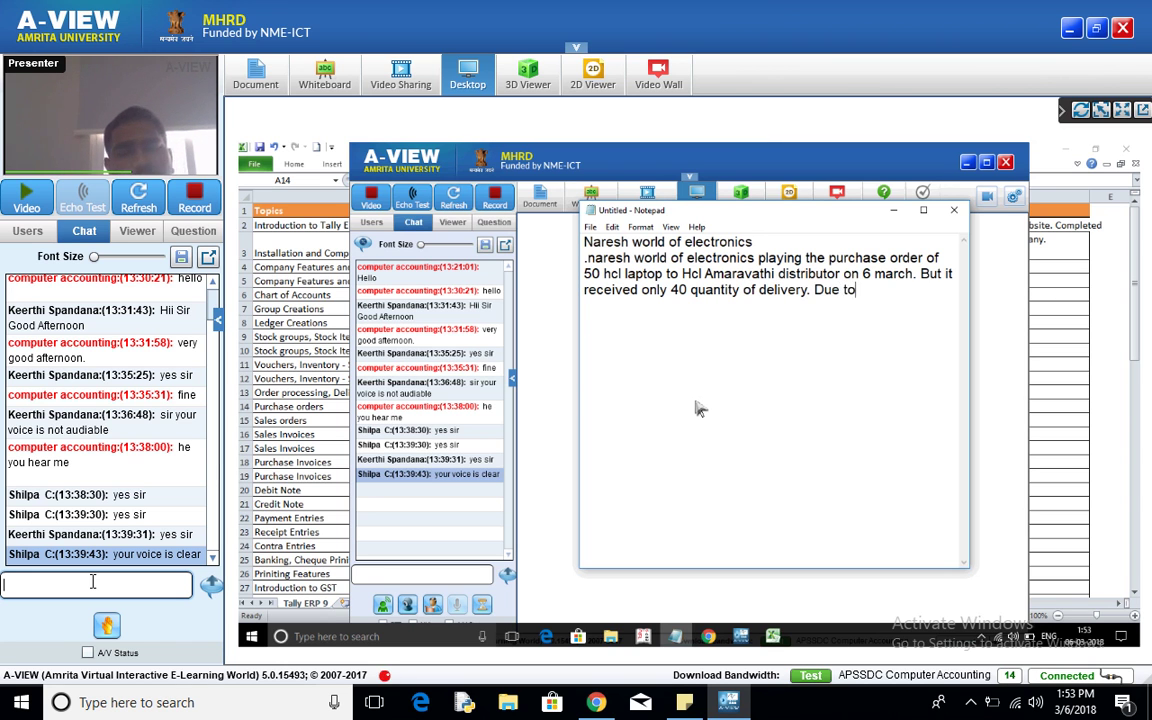
{"action": "type", "text": " damage"}
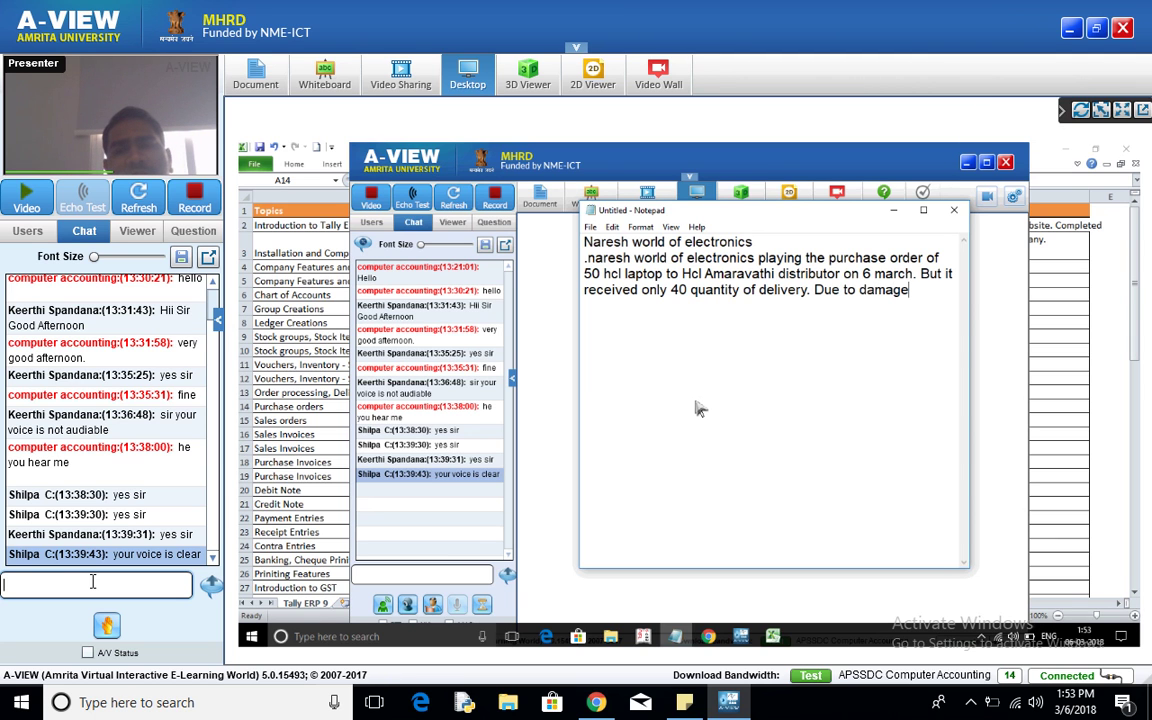
{"action": "type", "text": " in transportation"}
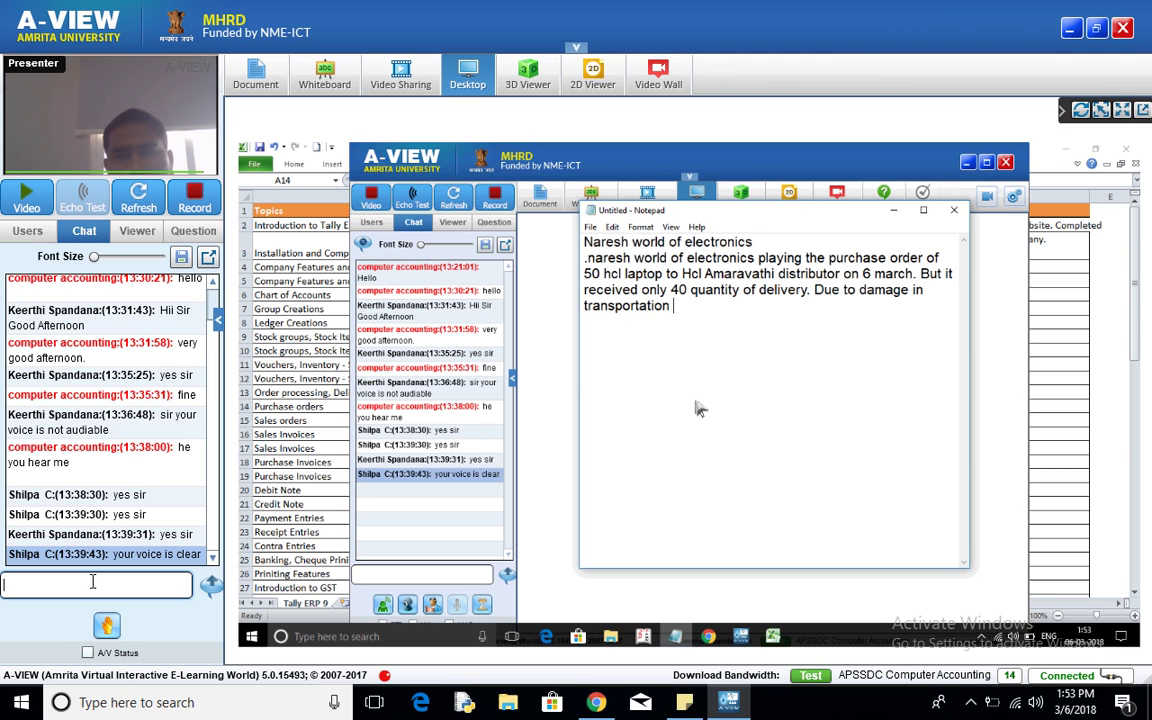
{"action": "type", "text": " 10"}
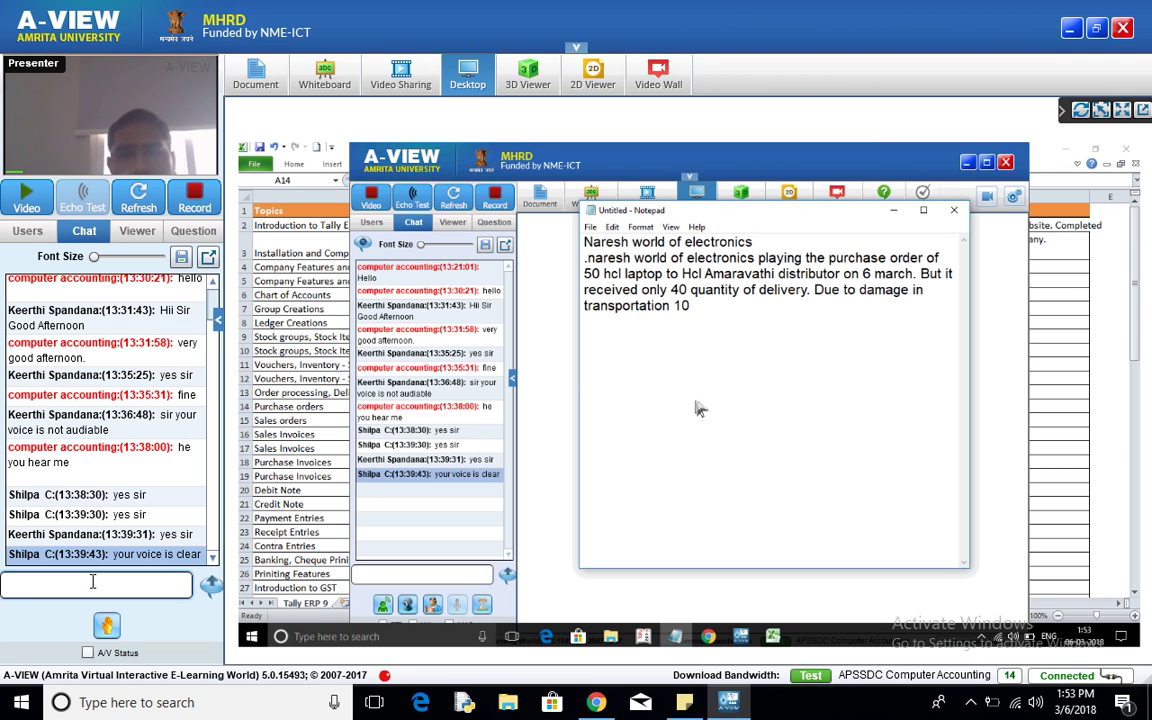
{"action": "type", "text": " last"}
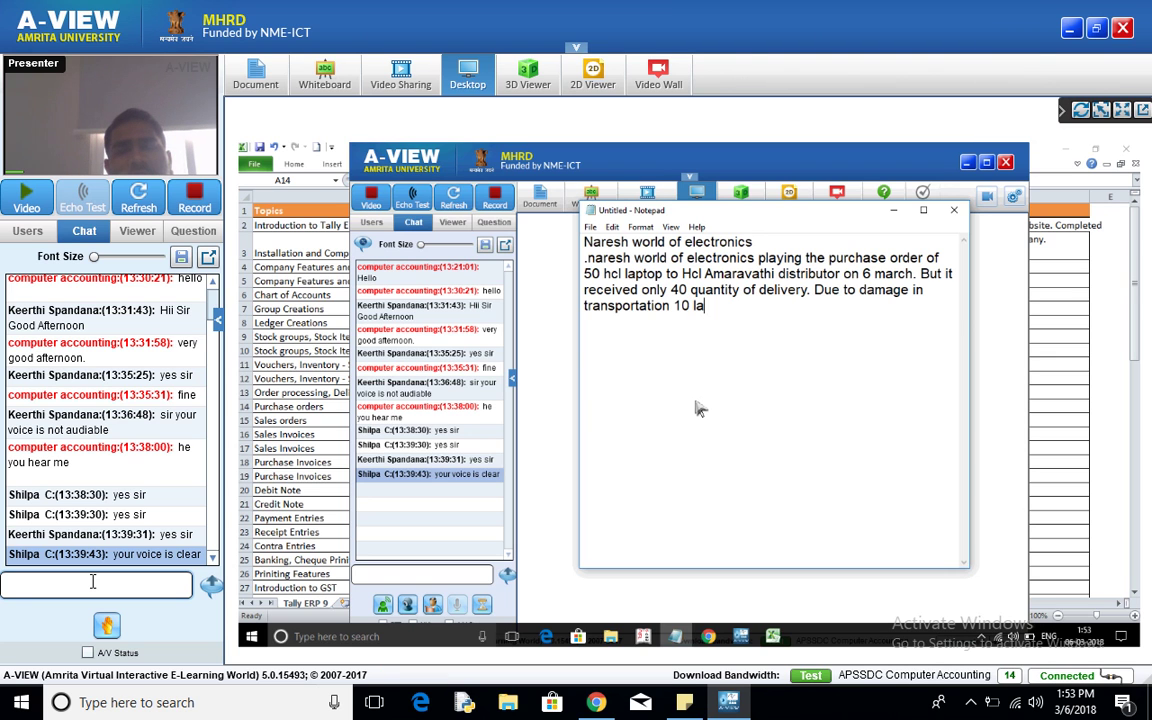
{"action": "key", "text": "BackSpace"}
{"action": "key", "text": "BackSpace"}
{"action": "type", "text": "ptop "}
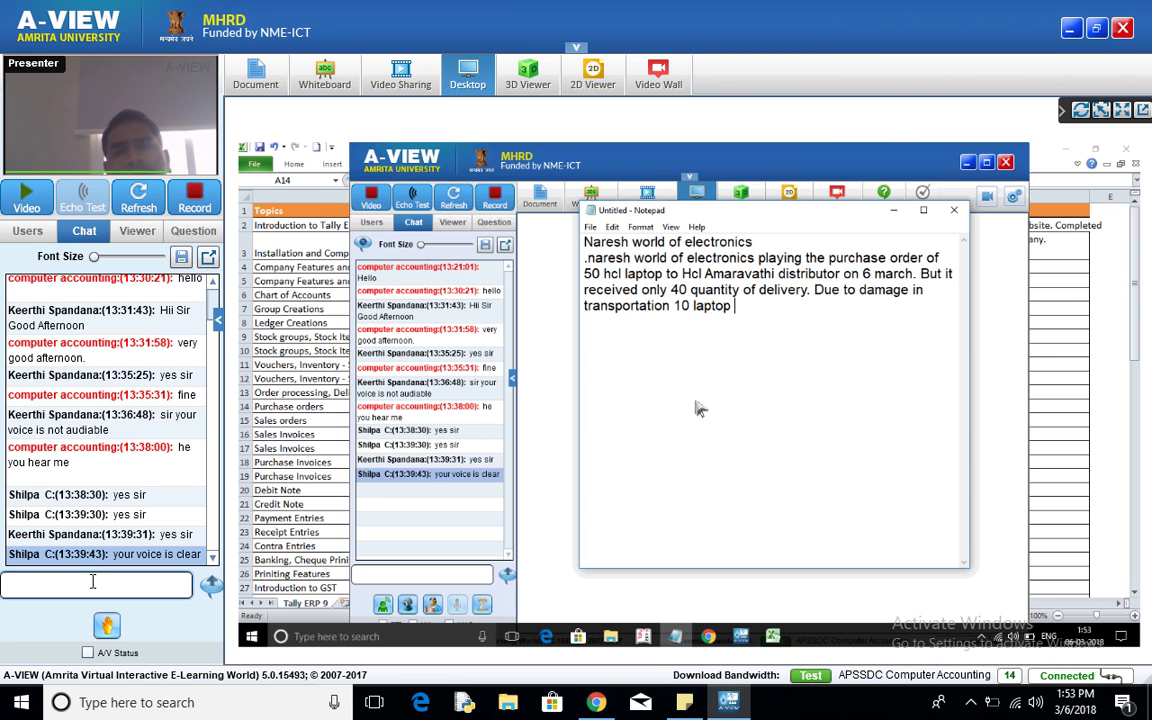
{"action": "type", "text": "got dam"}
{"action": "key", "text": "BackSpace"}
{"action": "key", "text": "BackSpace"}
{"action": "key", "text": "BackSpace"}
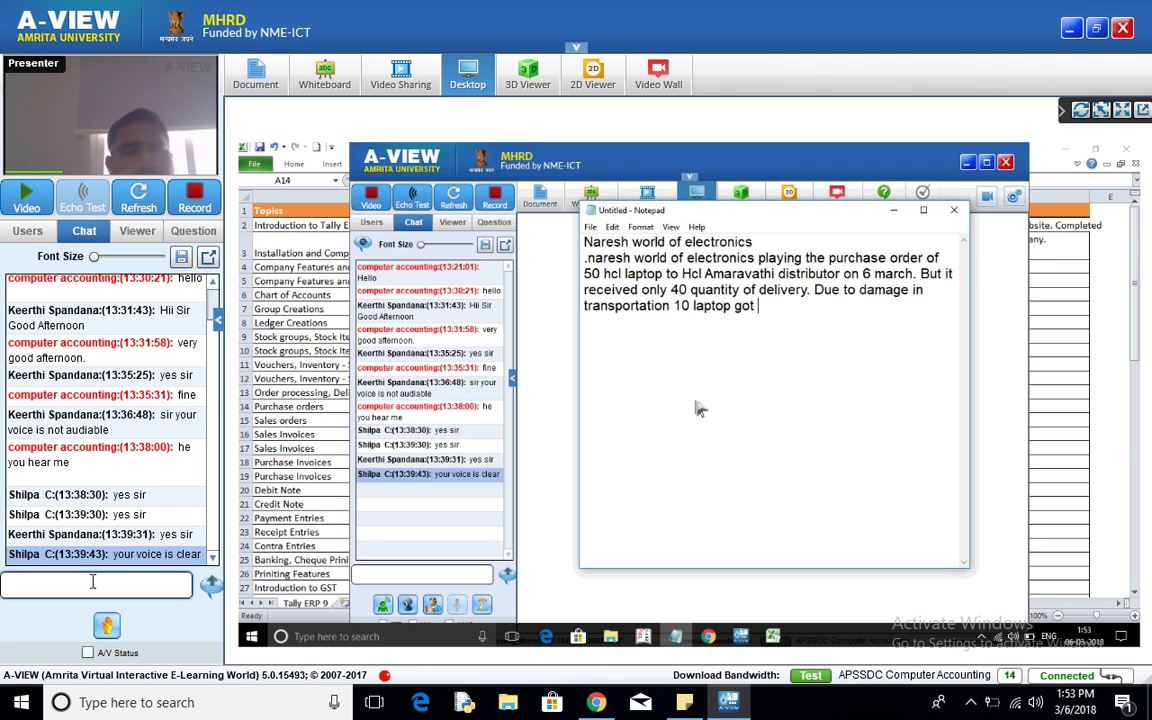
{"action": "key", "text": "ctrl+Left"}
{"action": "key", "text": "ctrl+Left"}
{"action": "right_click", "coordinate": [698, 397]}
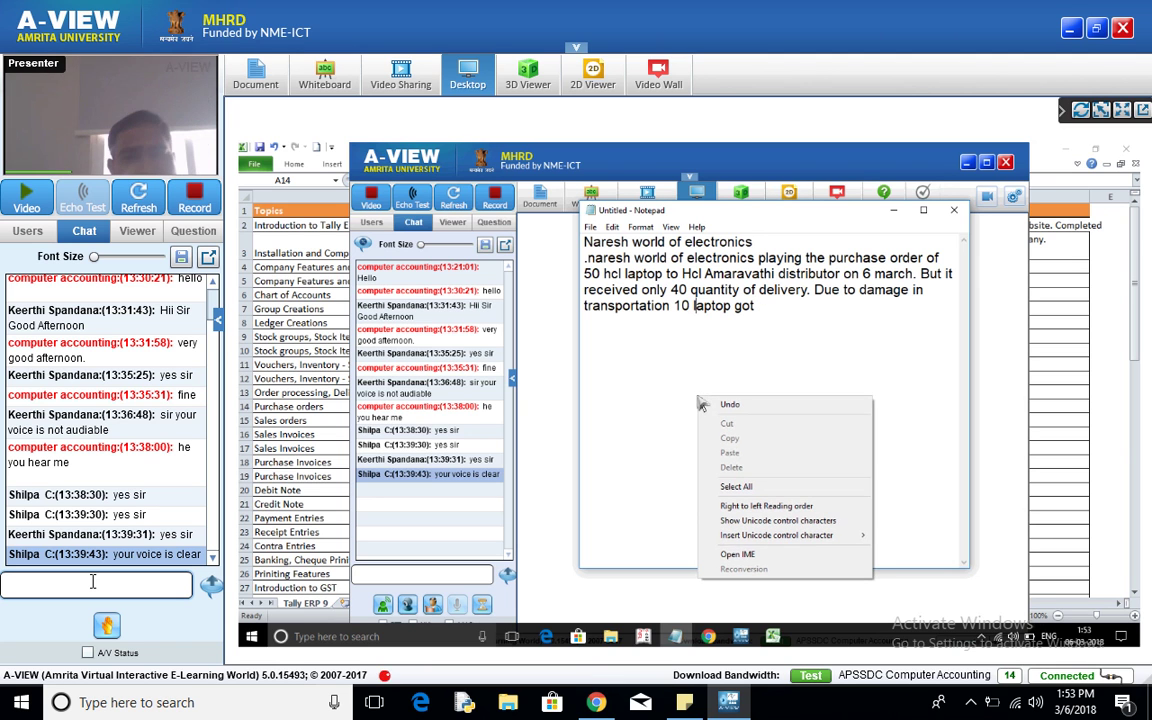
{"action": "left_click", "coordinate": [771, 316]}
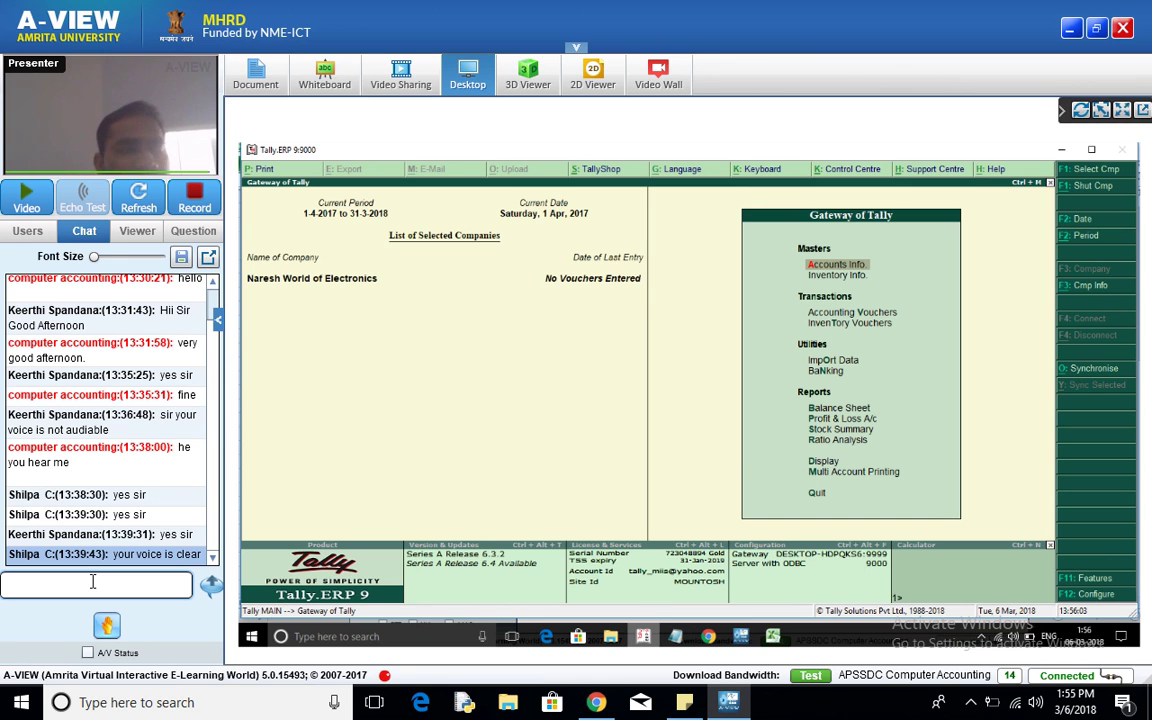
In Tally.ERP 9, open the Inventory Features of the company Naresh World of Electronics
{"action": "left_click", "coordinate": [1092, 580]}
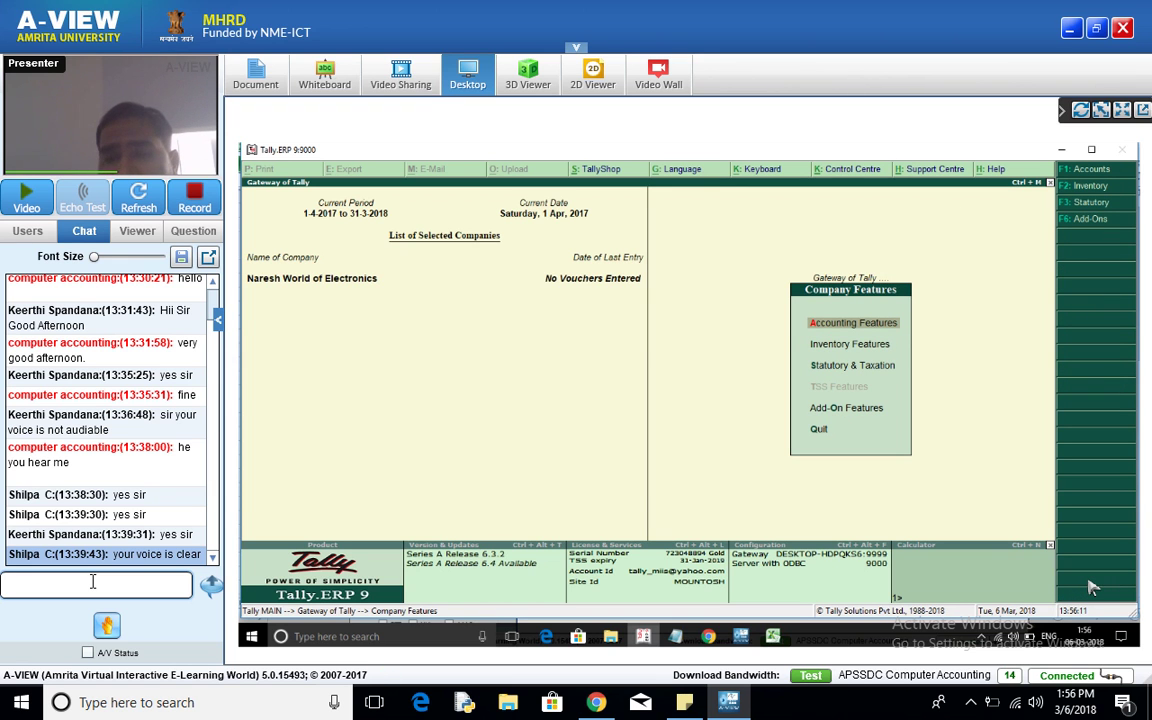
{"action": "key", "text": "Down"}
{"action": "key", "text": "Return"}
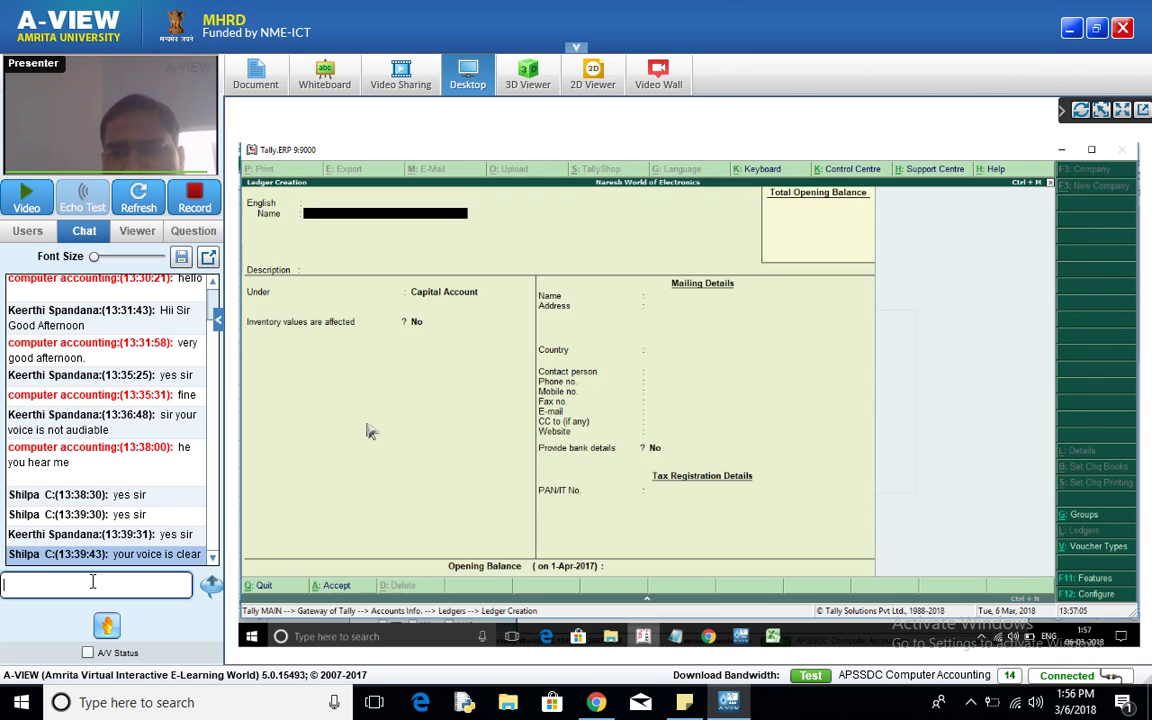
{"action": "left_click", "coordinate": [93, 581]}
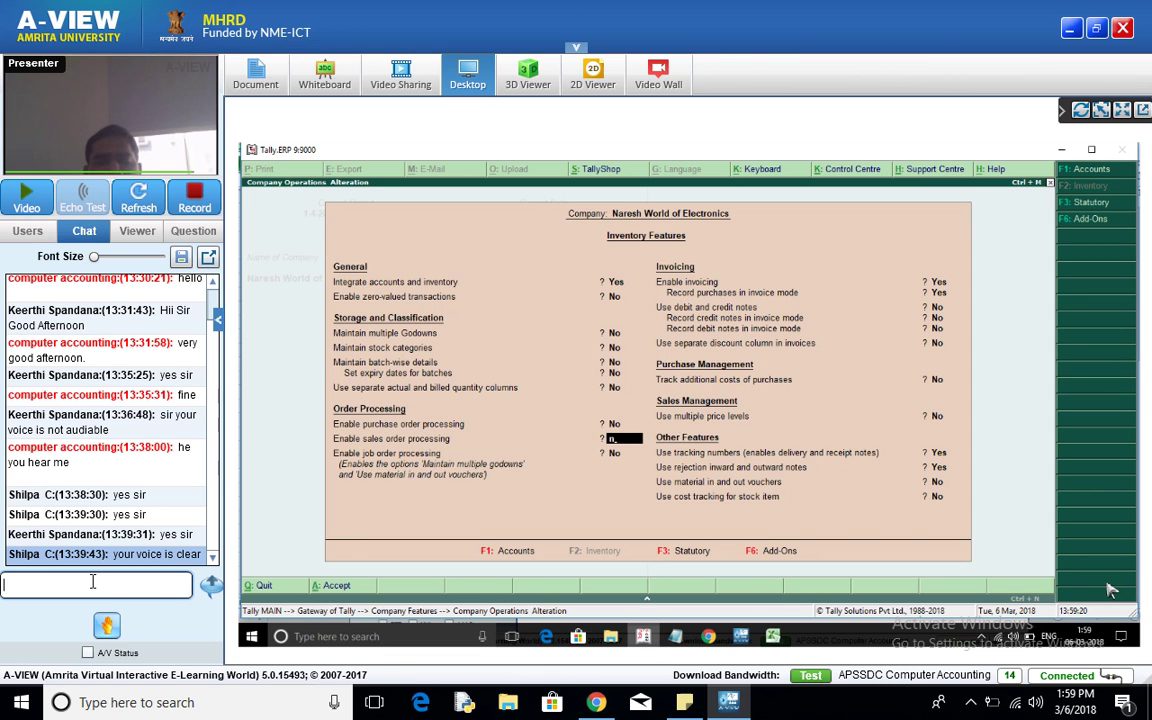
Accept the Inventory Features settings and highlight Inventory Vouchers in the Gateway of Tally
{"action": "key", "text": "ctrl+a"}
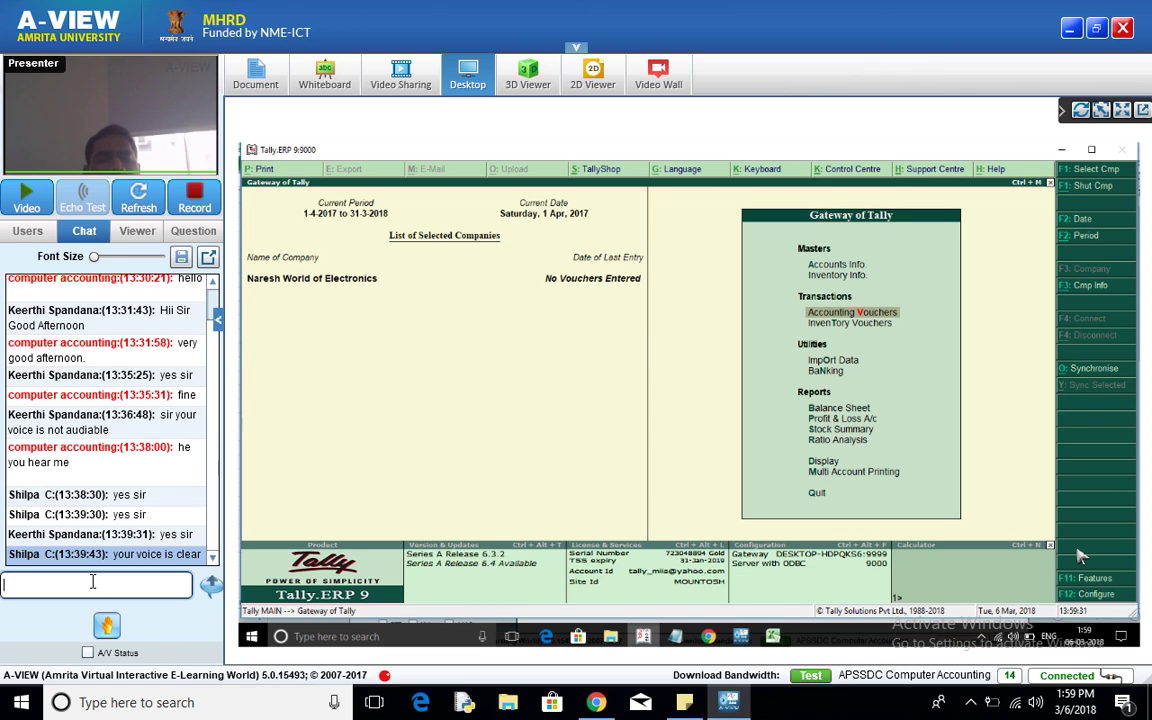
{"action": "key", "text": "Down"}
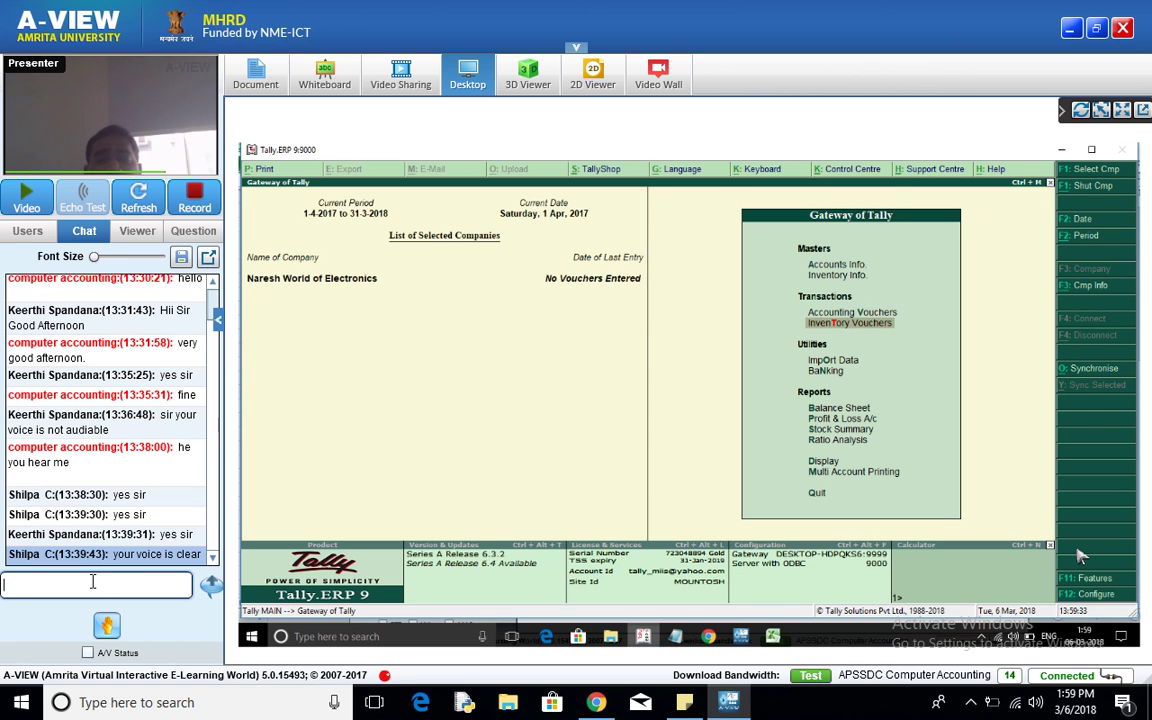
{"action": "key", "text": "Down"}
{"action": "key", "text": "Up"}
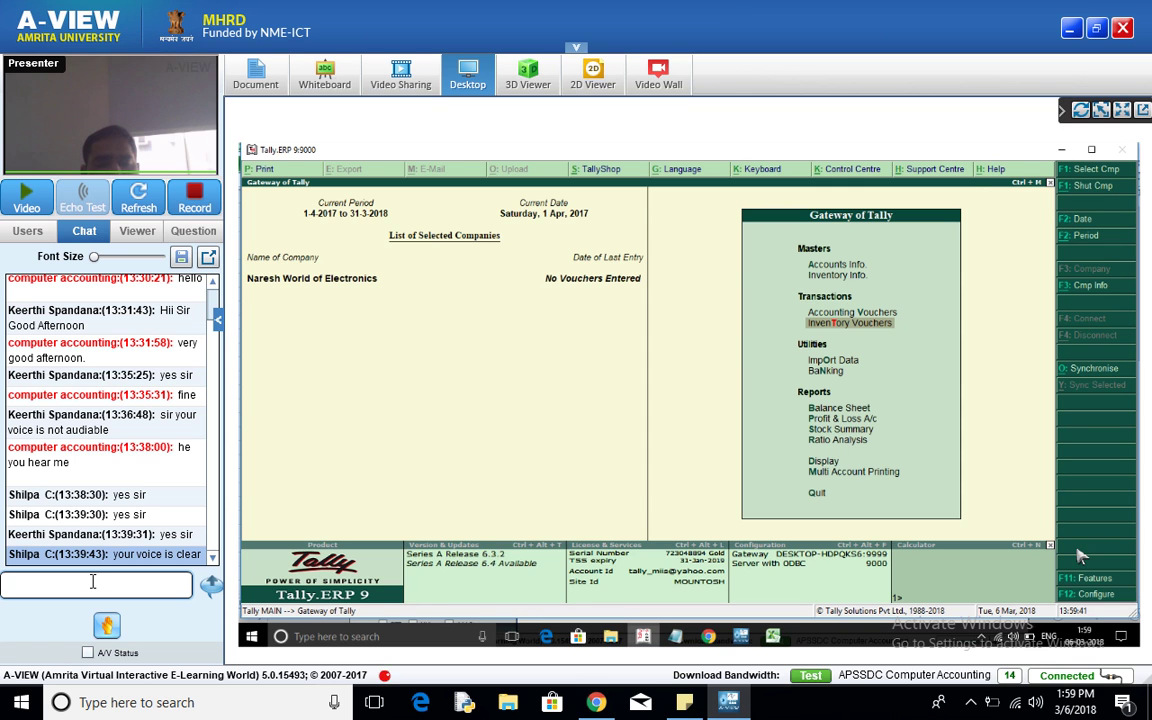
In the company's Inventory Features, set Enable purchase order processing and Enable sales order processing to Yes and accept the settings
{"action": "key", "text": "F11"}
{"action": "key", "text": "Down"}
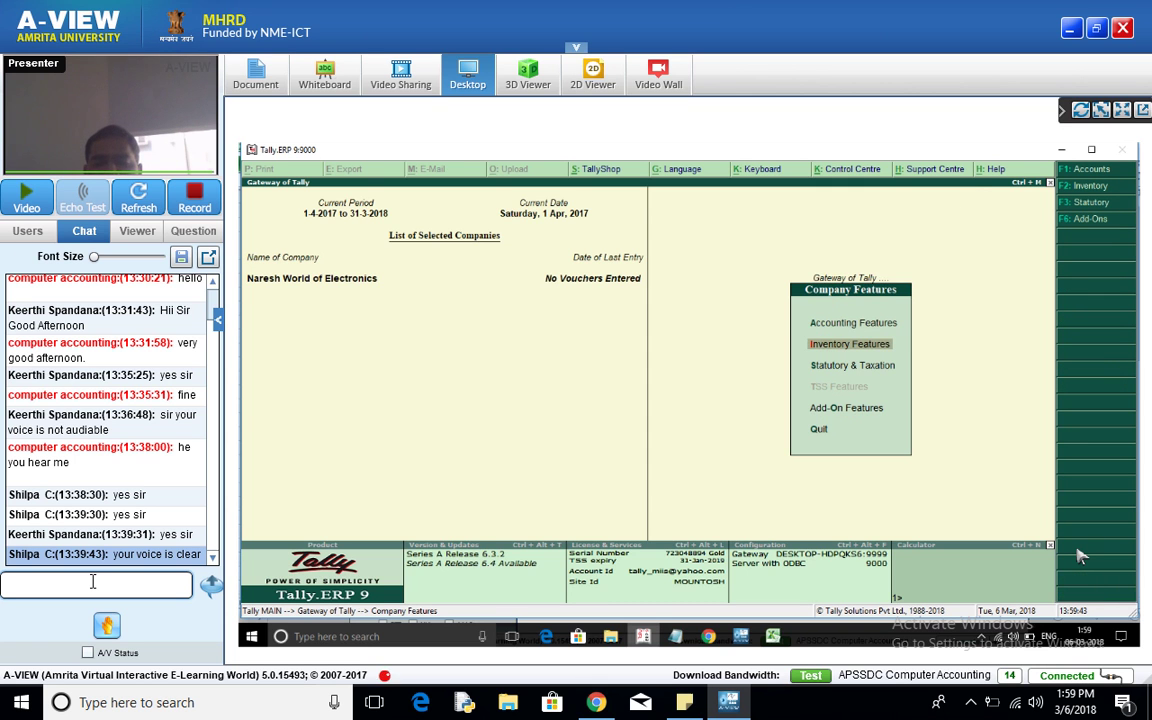
{"action": "key", "text": "Return"}
{"action": "key", "text": "Down"}
{"action": "key", "text": "Down"}
{"action": "key", "text": "Down"}
{"action": "key", "text": "Down"}
{"action": "key", "text": "Down"}
{"action": "key", "text": "Down"}
{"action": "type", "text": "y"}
{"action": "key", "text": "Return"}
{"action": "type", "text": "y"}
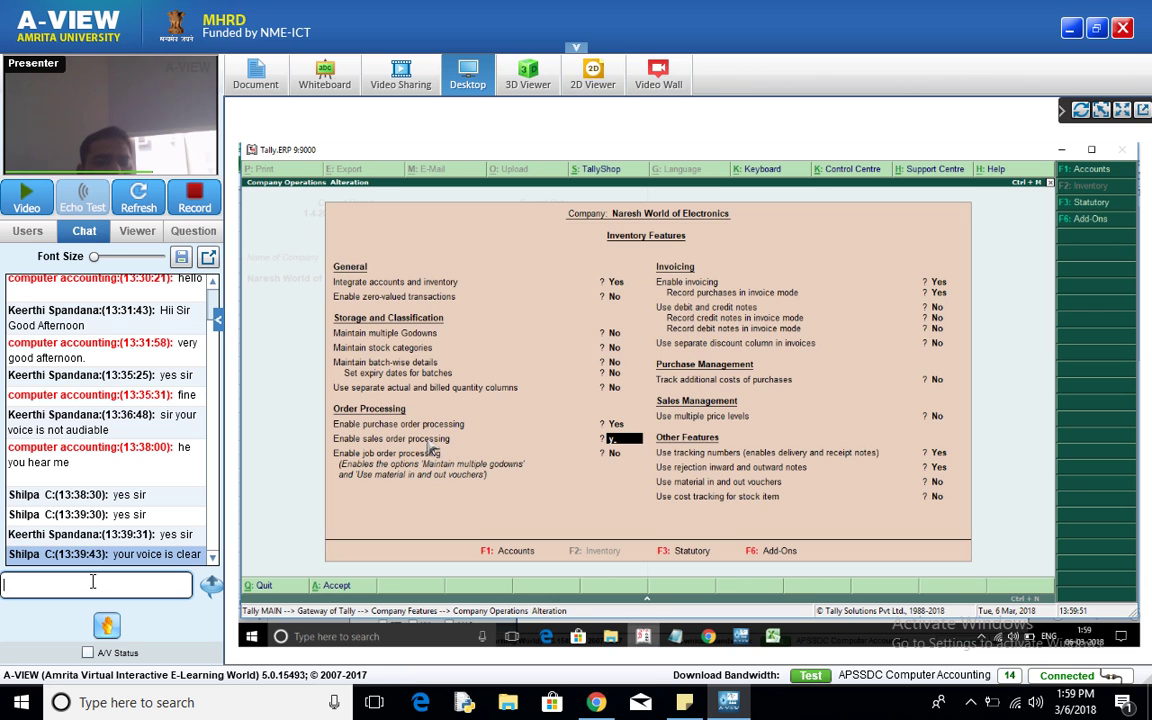
{"action": "key", "text": "Return"}
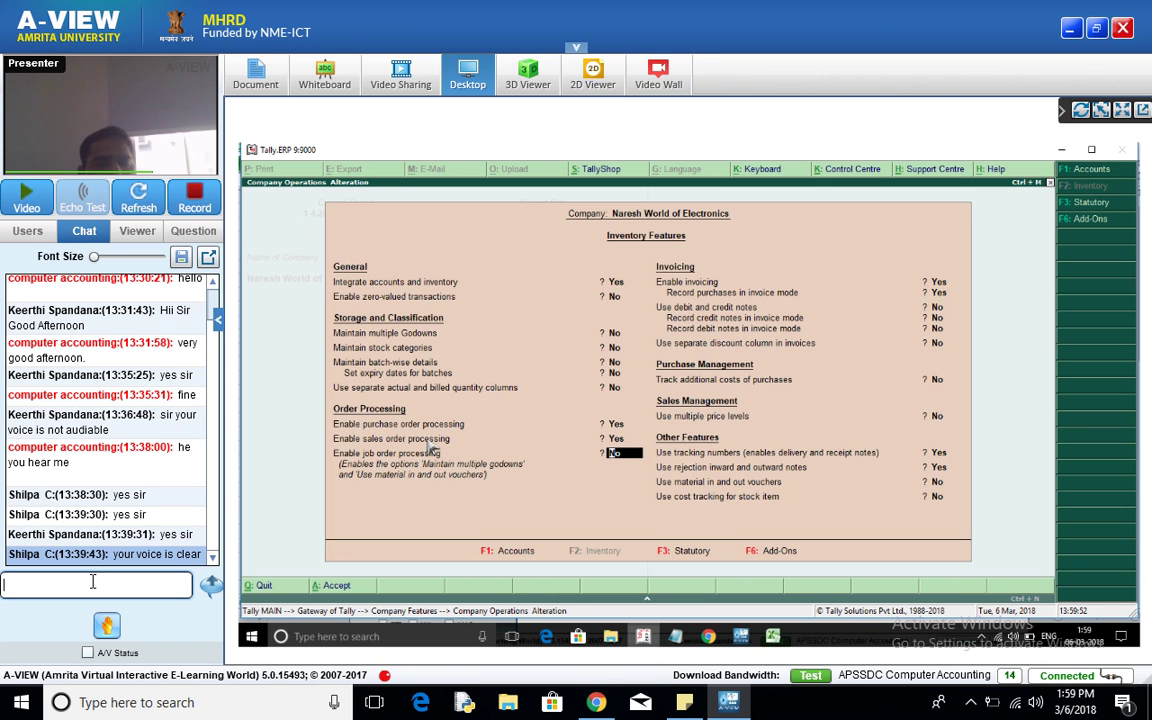
{"action": "key", "text": "ctrl+a"}
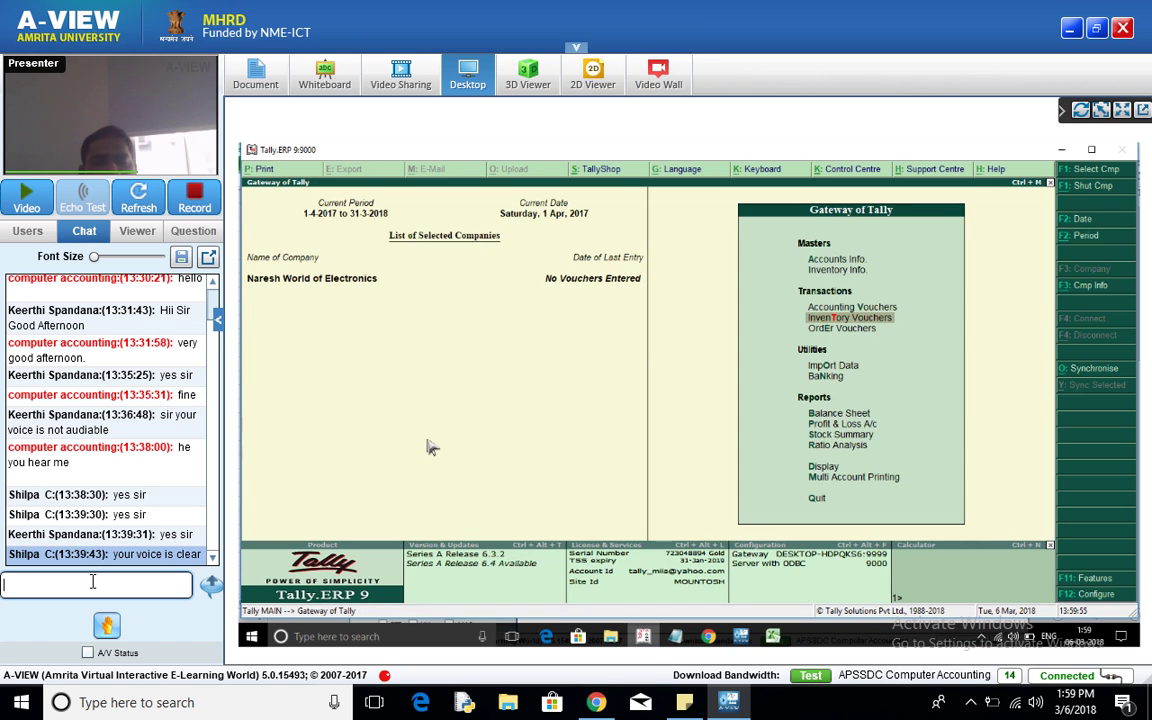
Open Order Vouchers from the Gateway of Tally, quit the unfinished sales order, and reopen Order Vouchers
{"action": "key", "text": "Down"}
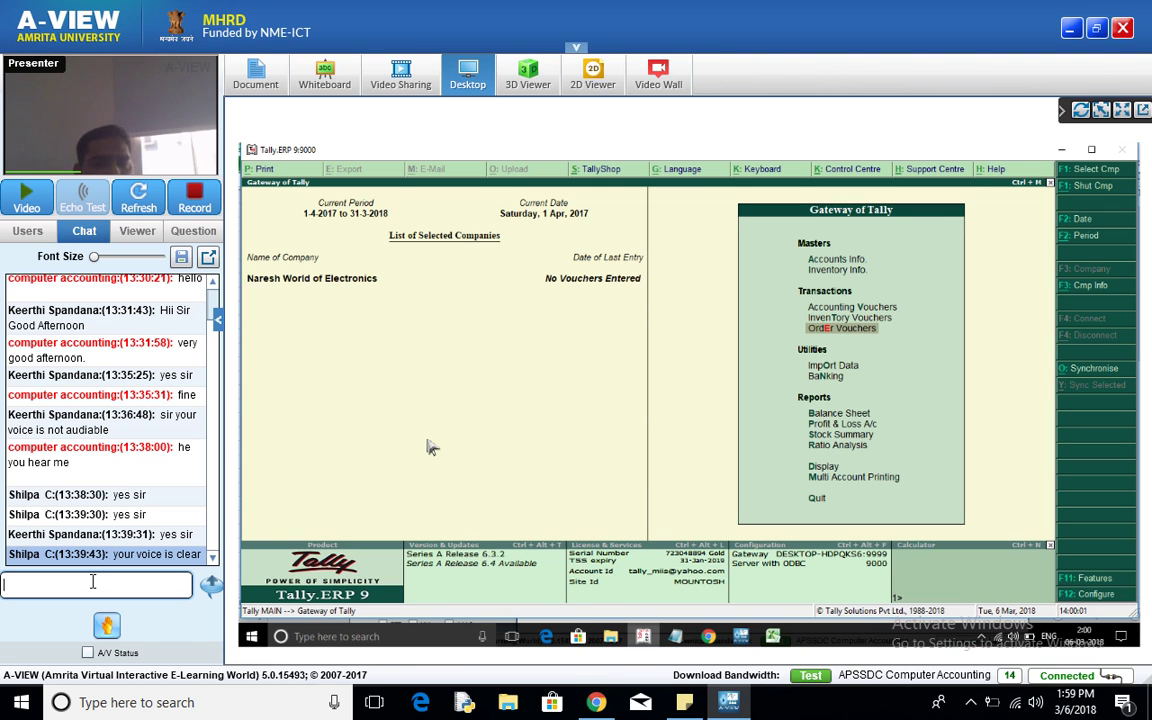
{"action": "key", "text": "Return"}
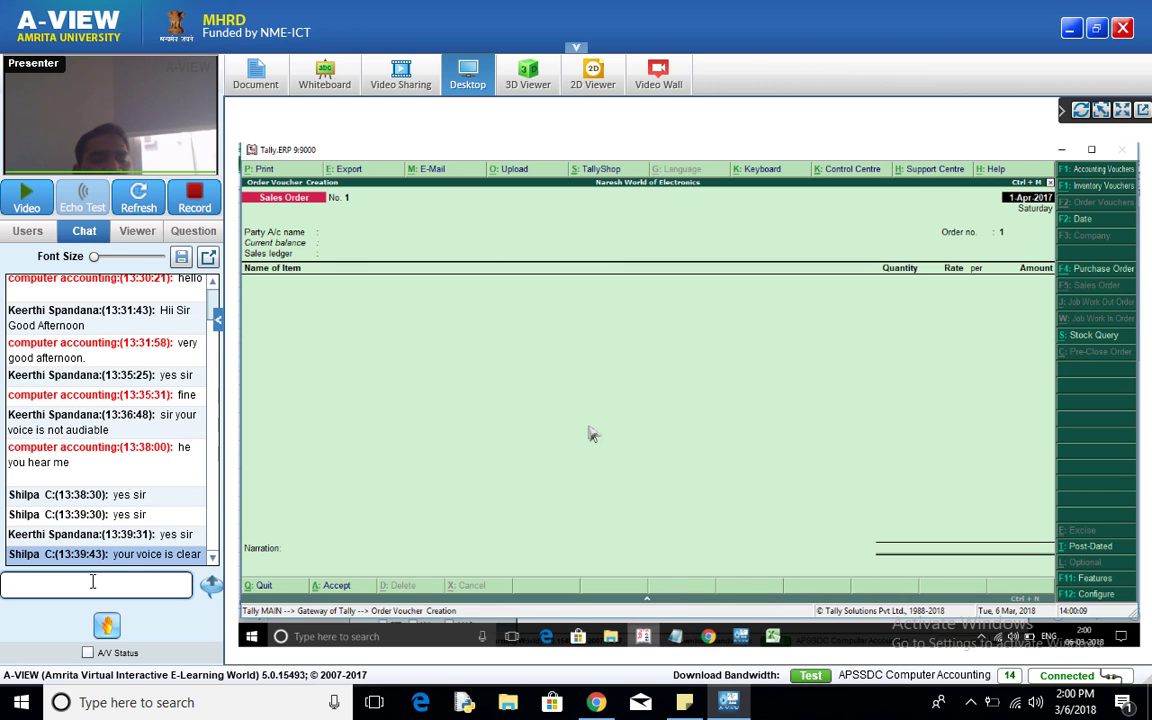
{"action": "left_click", "coordinate": [741, 637]}
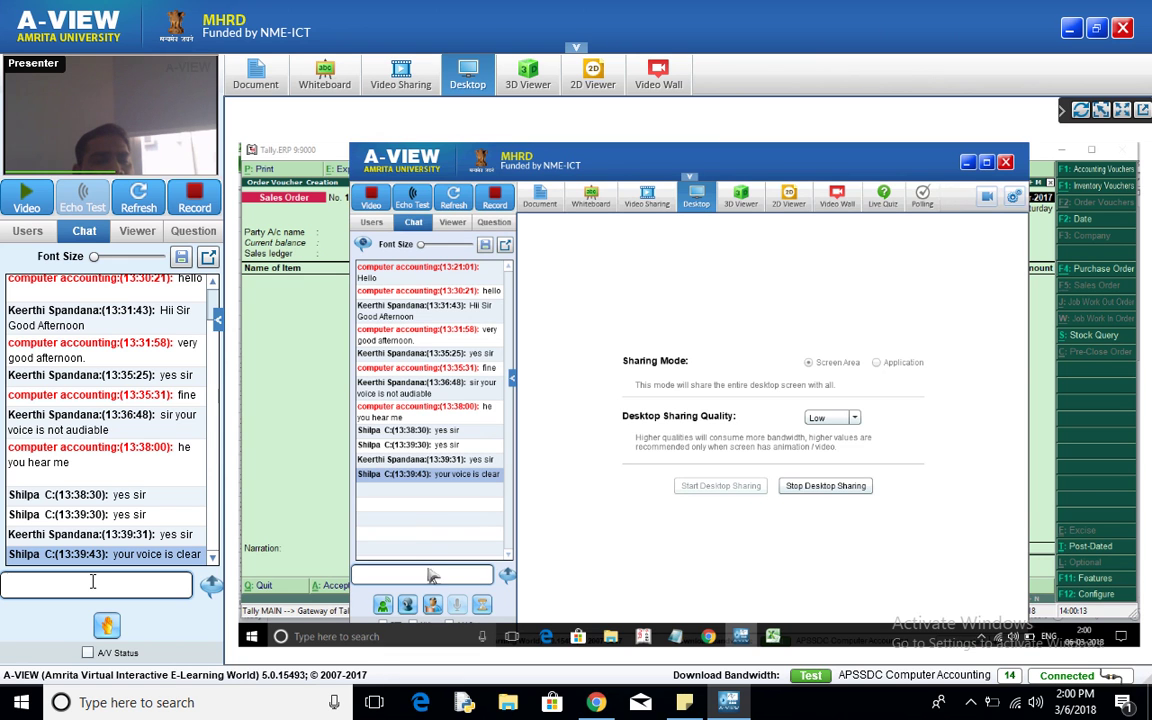
{"action": "left_click", "coordinate": [245, 450]}
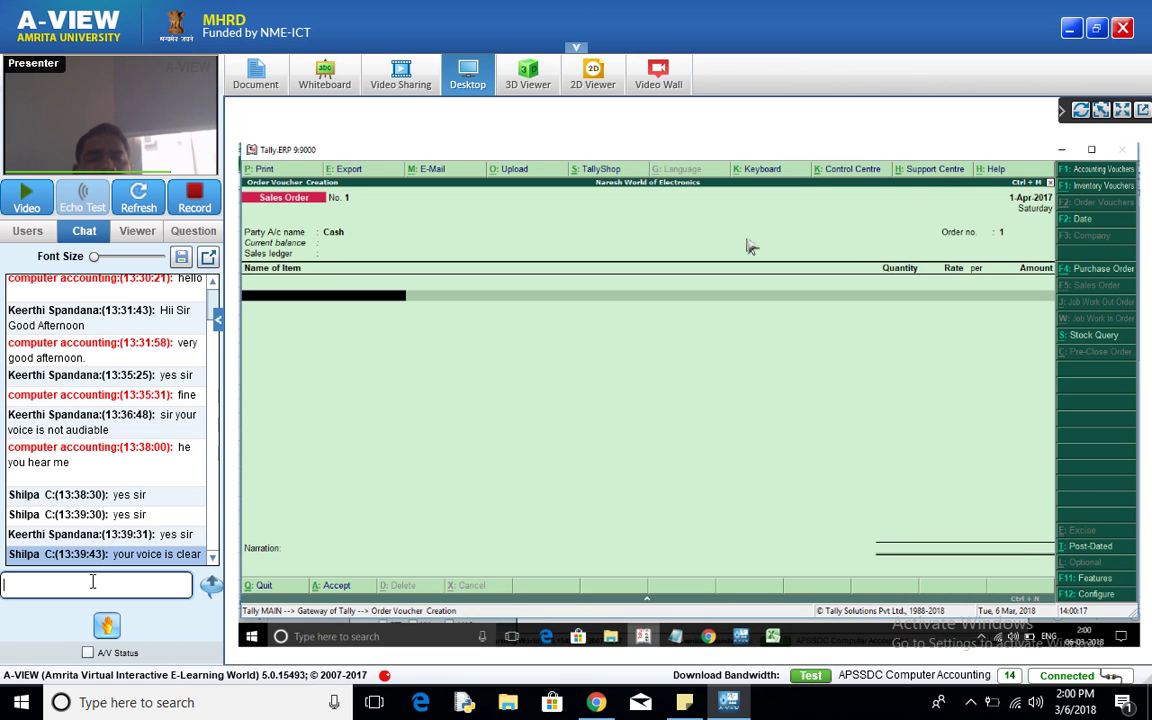
{"action": "key", "text": "Escape"}
{"action": "key", "text": "Return"}
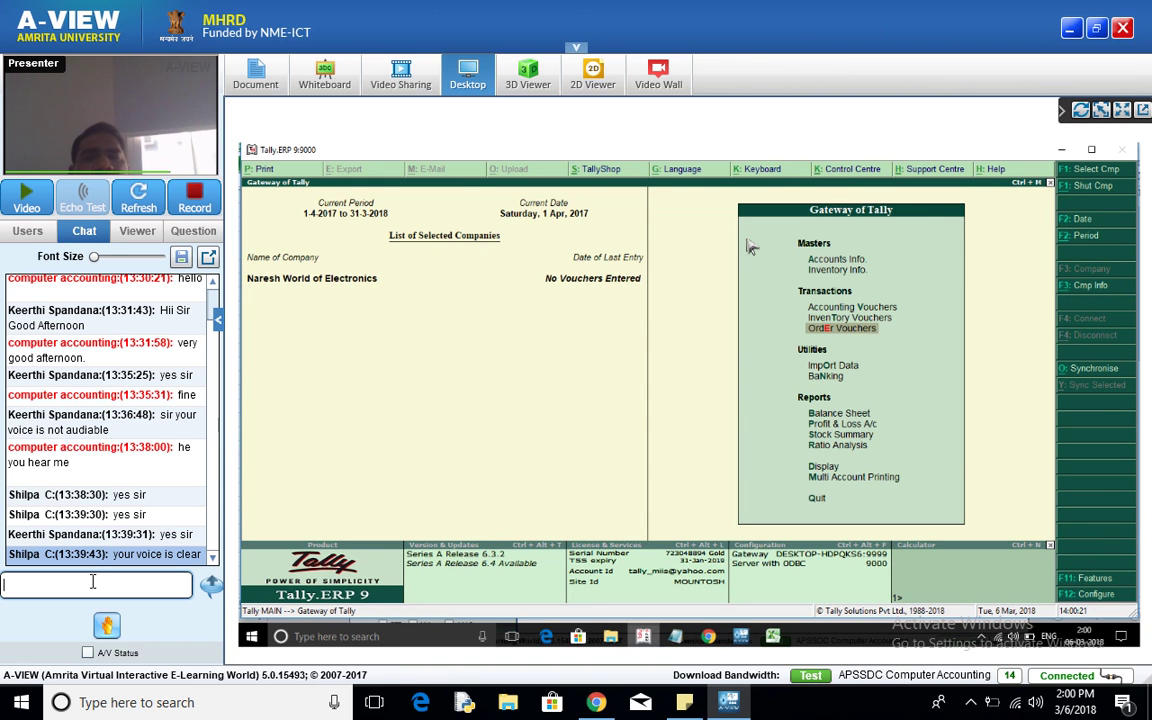
{"action": "key", "text": "Return"}
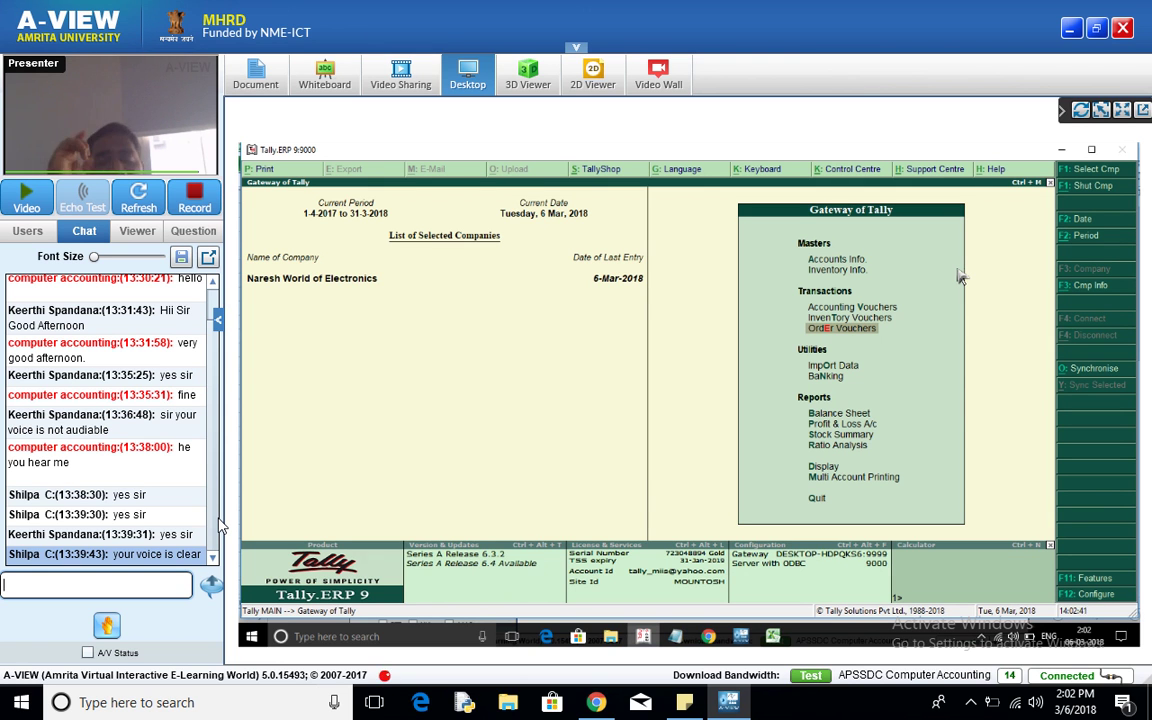
Open the Statements of Inventory among the display reports of the Gateway of Tally
{"action": "key", "text": "Down"}
{"action": "key", "text": "Down"}
{"action": "key", "text": "Down"}
{"action": "key", "text": "Down"}
{"action": "key", "text": "Down"}
{"action": "key", "text": "Down"}
{"action": "key", "text": "Down"}
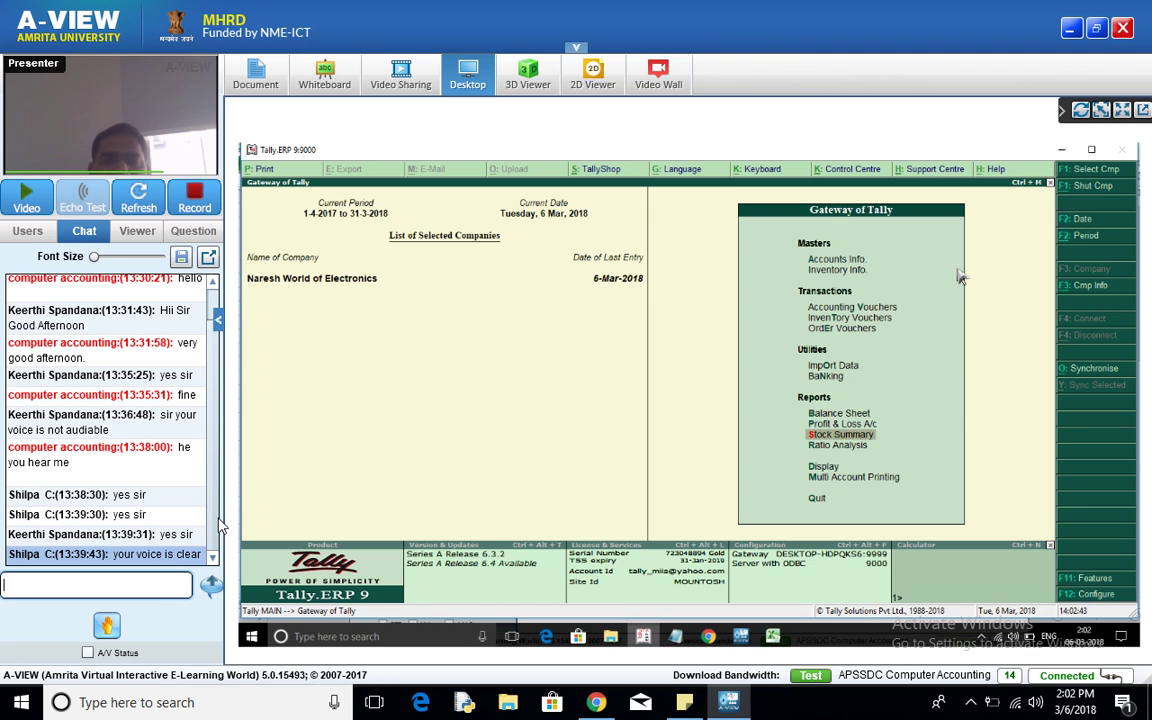
{"action": "key", "text": "Return"}
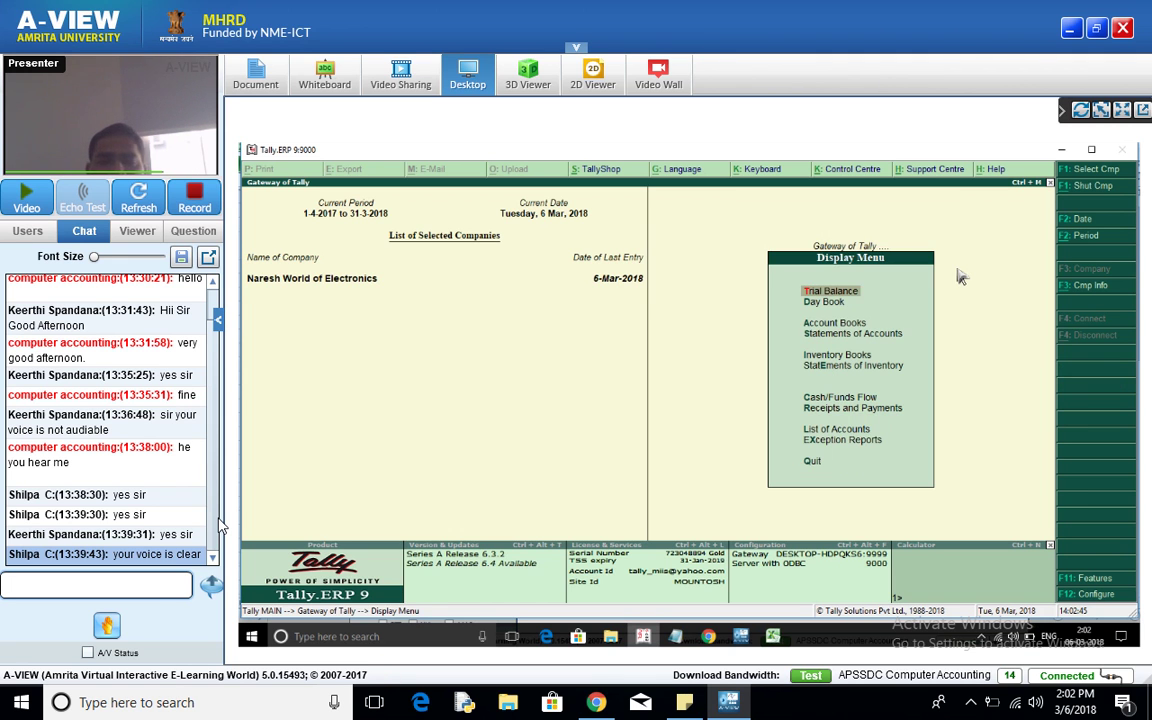
{"action": "key", "text": "Down"}
{"action": "key", "text": "Down"}
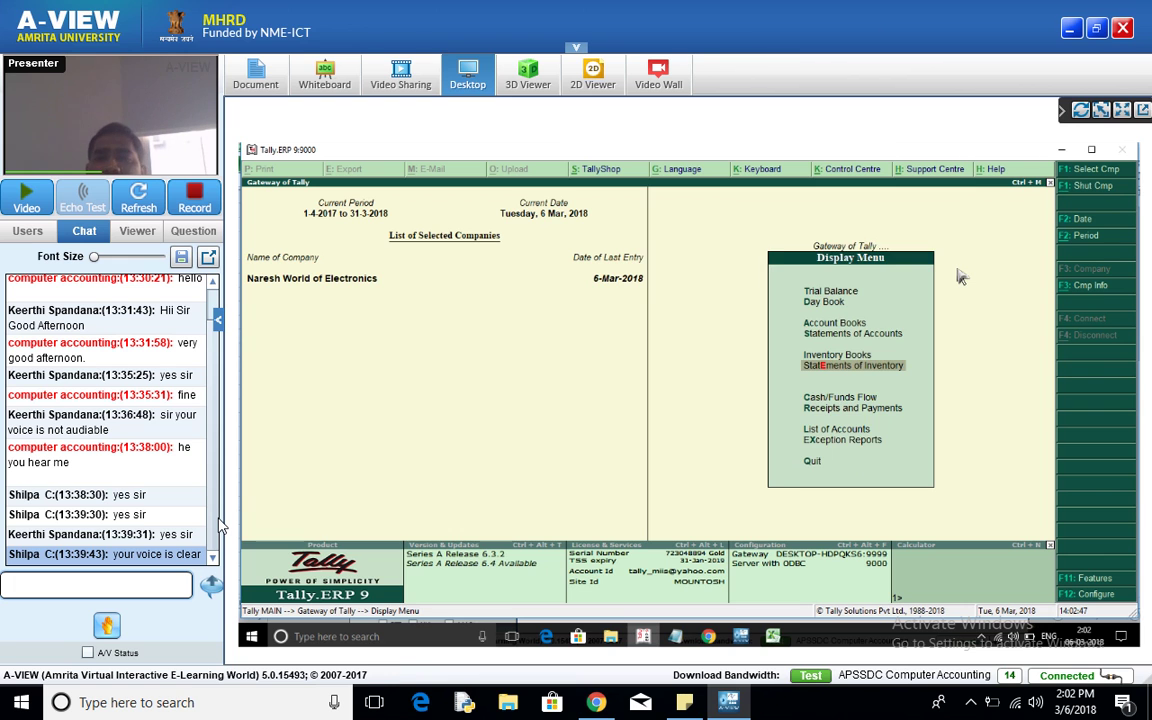
{"action": "key", "text": "Return"}
Open Purchase Order Outstandings and look at the list of stock groups, then leave the list
{"action": "key", "text": "Down"}
{"action": "key", "text": "Down"}
{"action": "key", "text": "Down"}
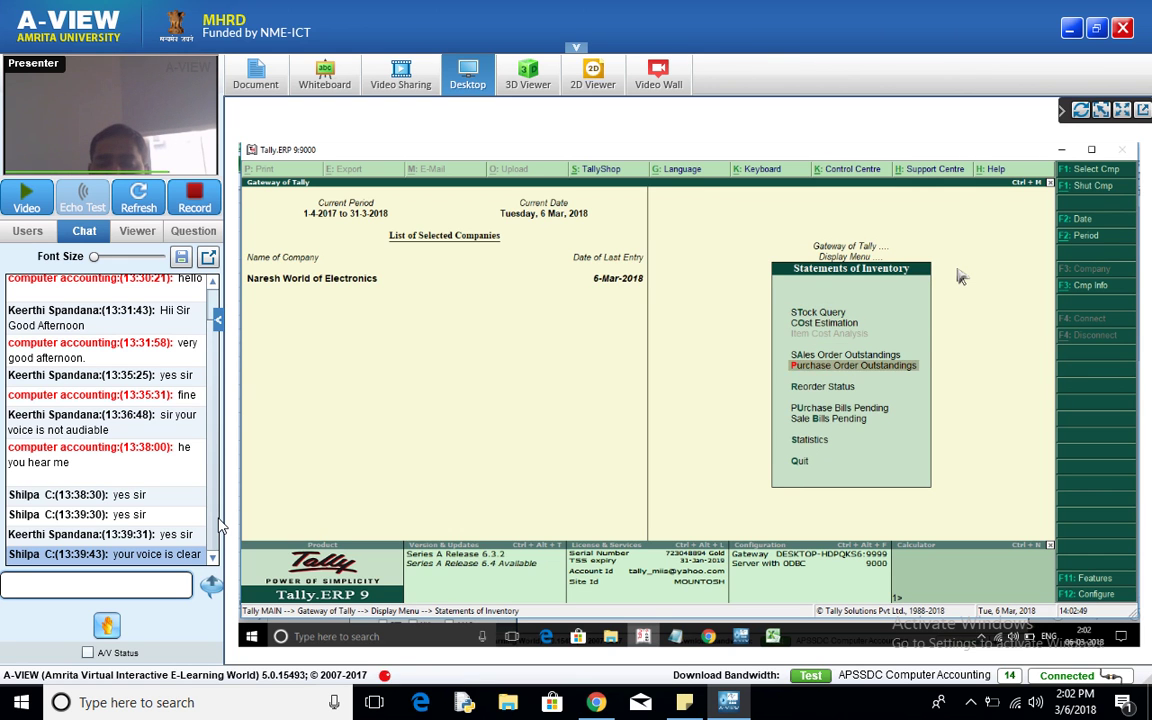
{"action": "key", "text": "Down"}
{"action": "key", "text": "Down"}
{"action": "key", "text": "Up"}
{"action": "key", "text": "Up"}
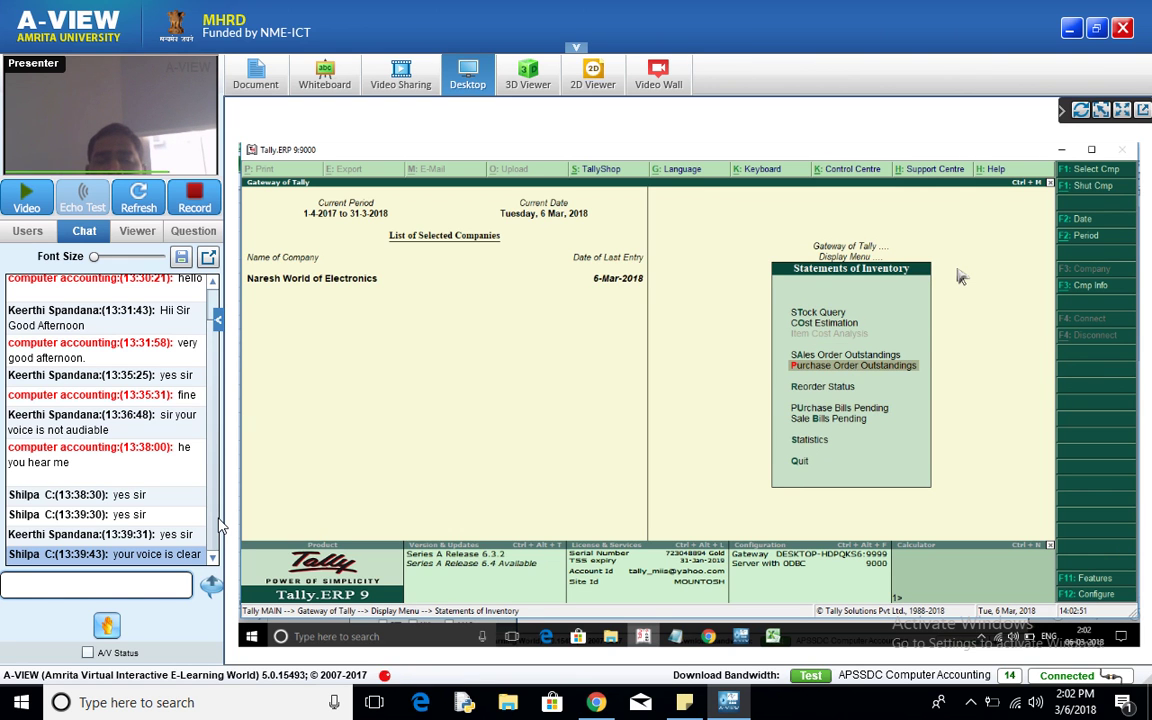
{"action": "key", "text": "Return"}
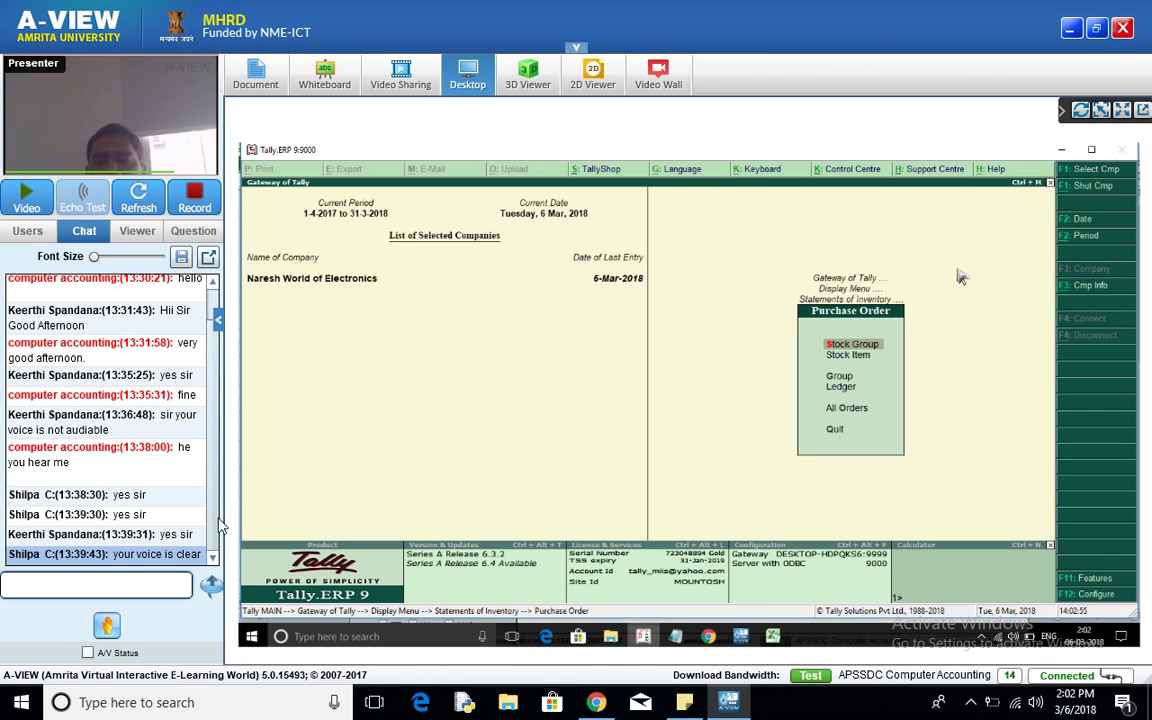
{"action": "key", "text": "Return"}
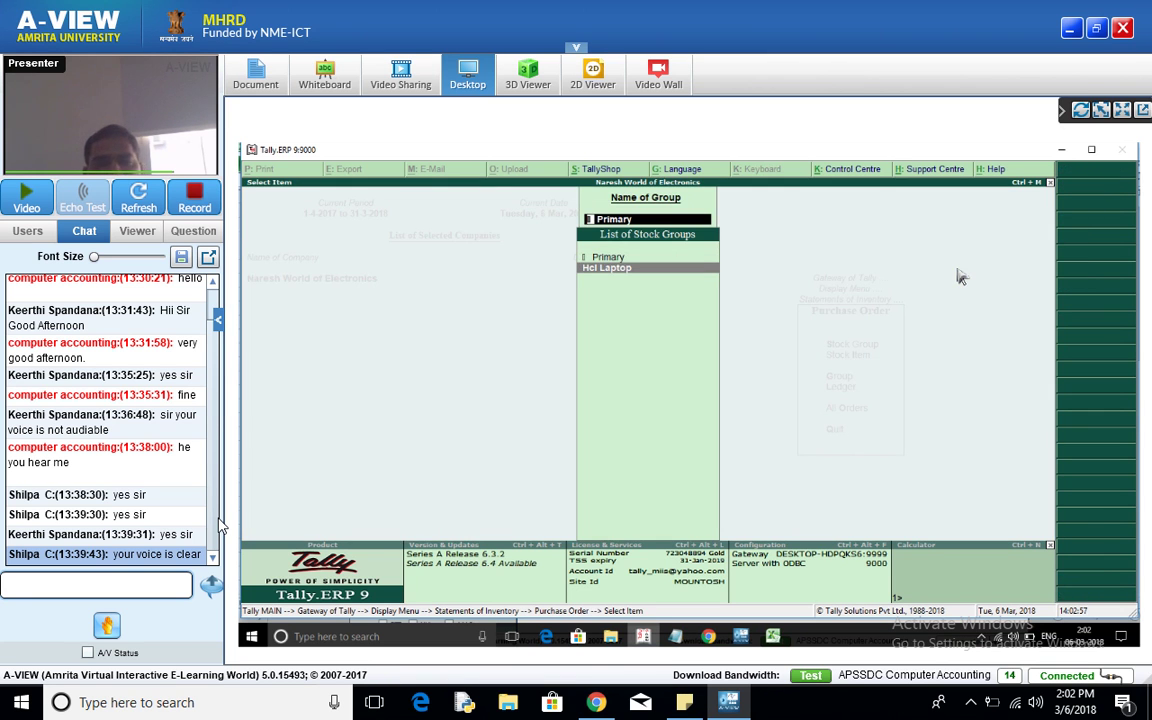
{"action": "key", "text": "Escape"}
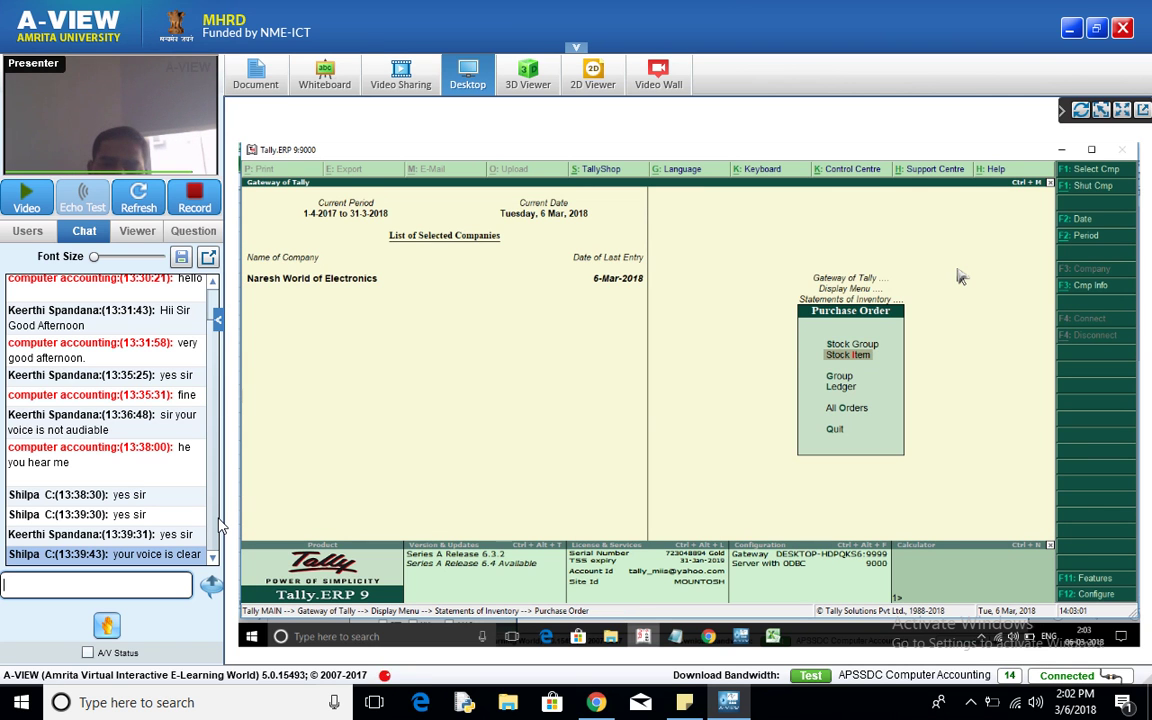
View the outstanding purchase orders for the stock item Hcl Laptop 22" and dismiss the scheduled restart notification
{"action": "key", "text": "Return"}
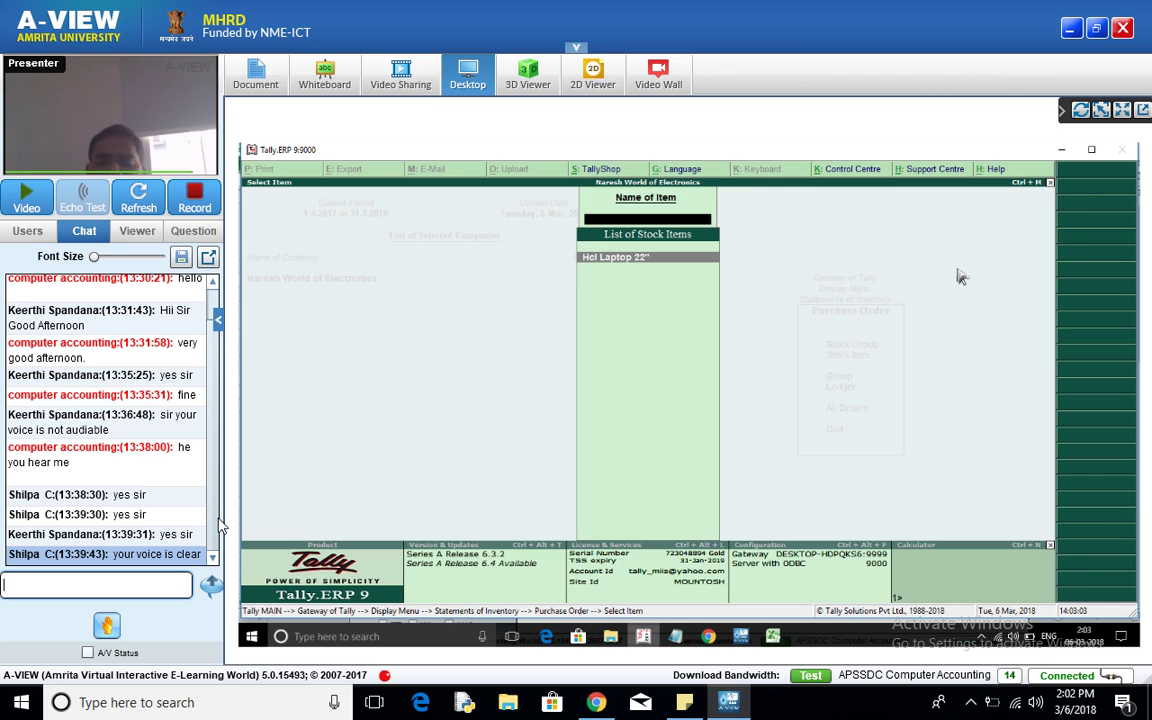
{"action": "key", "text": "Return"}
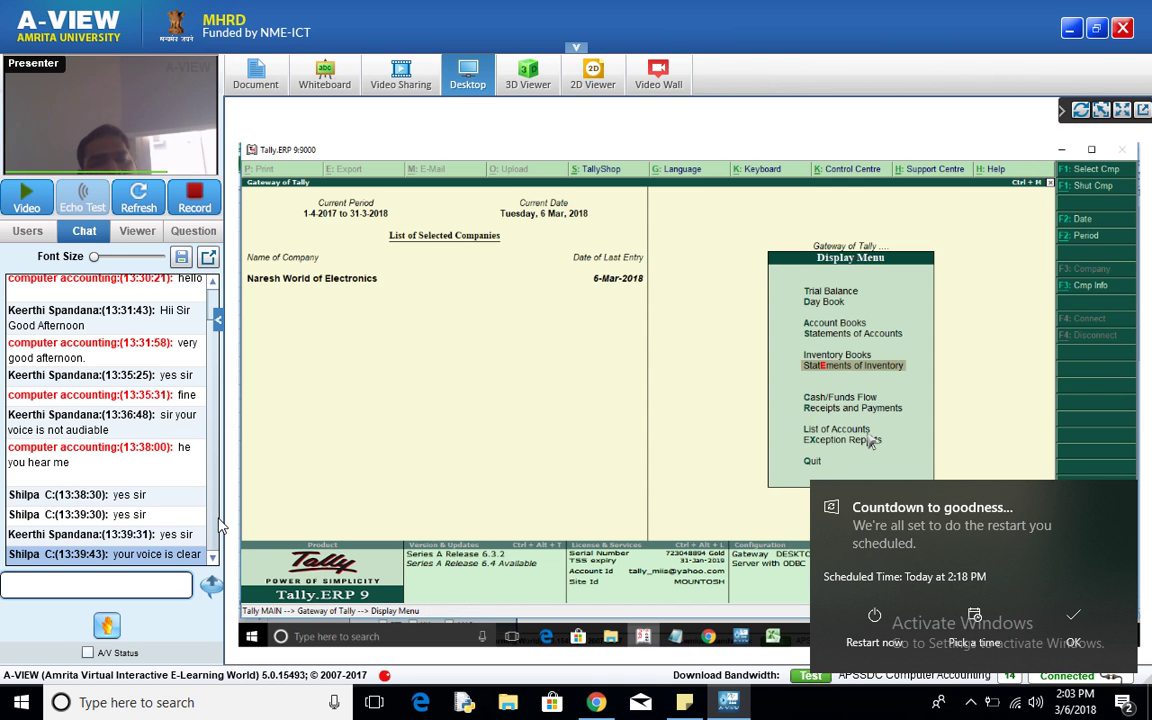
{"action": "left_click", "coordinate": [970, 640]}
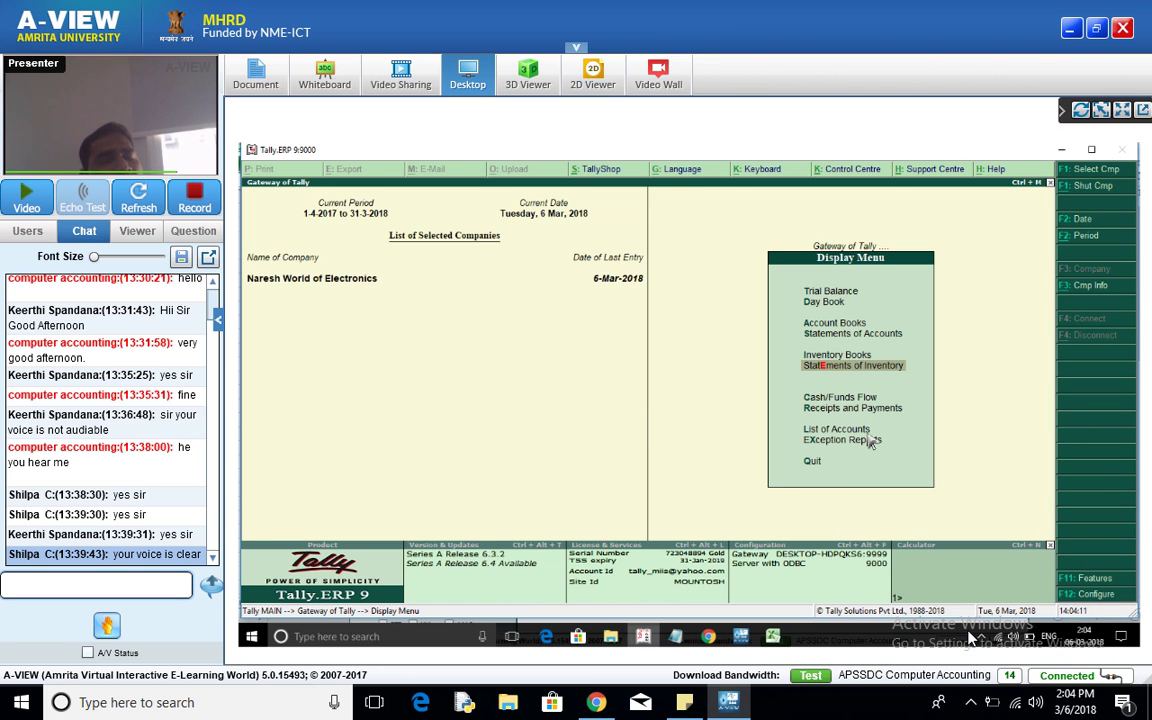
Return to the Gateway of Tally, open Inventory Vouchers, and change the voucher type to Receipt Note
{"action": "key", "text": "Escape"}
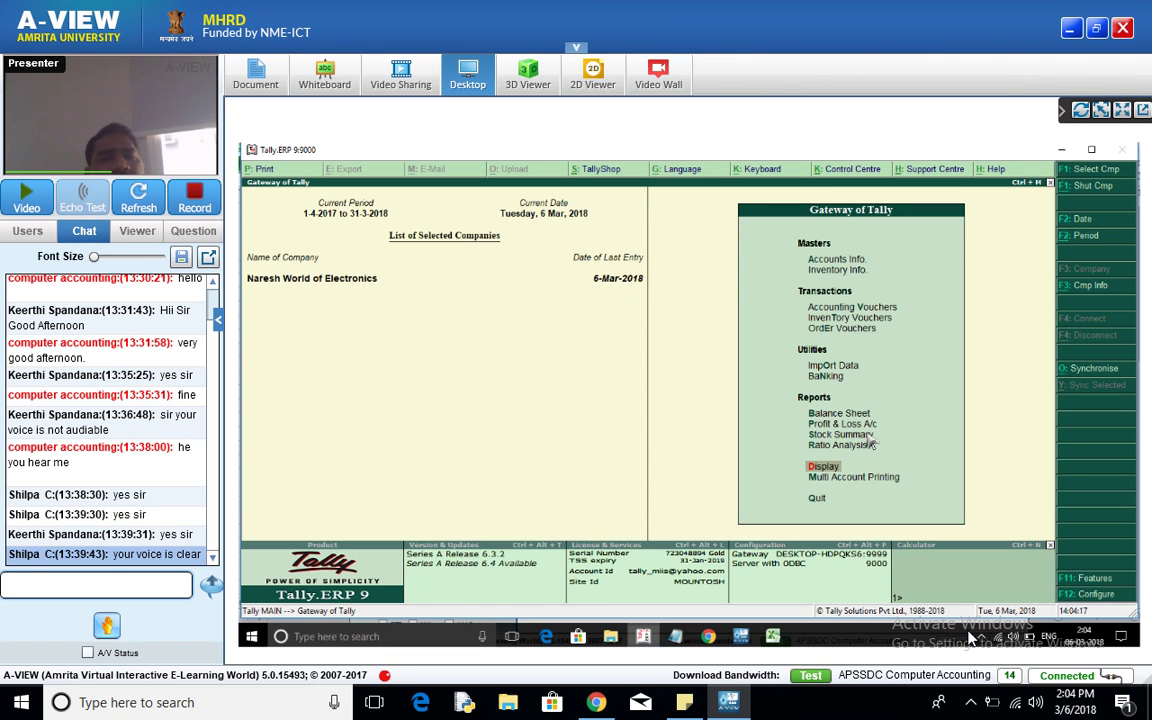
{"action": "key", "text": "Up"}
{"action": "key", "text": "Up"}
{"action": "key", "text": "Up"}
{"action": "key", "text": "Up"}
{"action": "key", "text": "Up"}
{"action": "key", "text": "Up"}
{"action": "key", "text": "Up"}
{"action": "key", "text": "Up"}
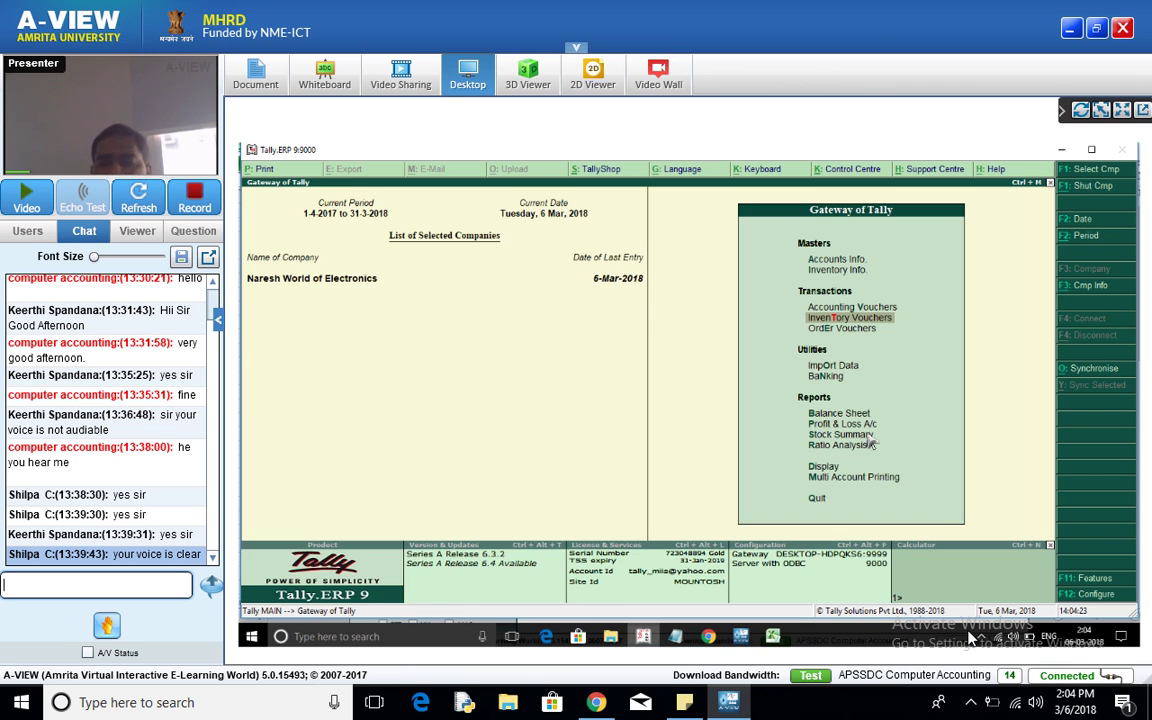
{"action": "key", "text": "Return"}
{"action": "key", "text": "Escape"}
{"action": "key", "text": "Return"}
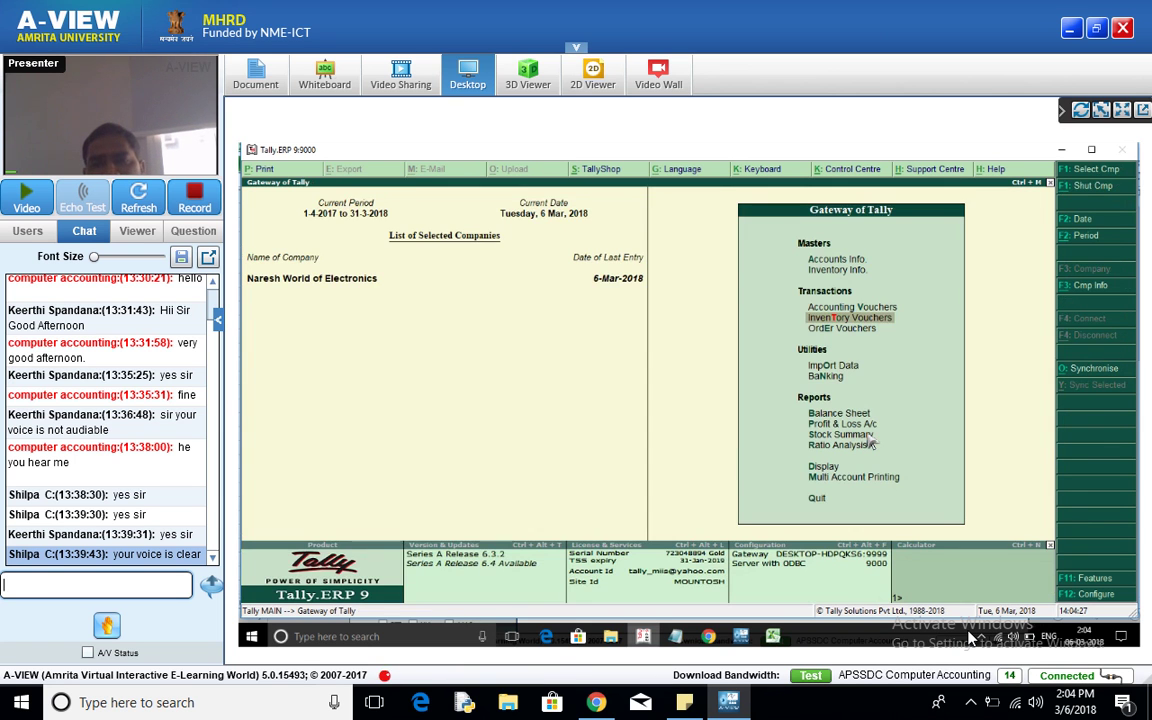
{"action": "key", "text": "Return"}
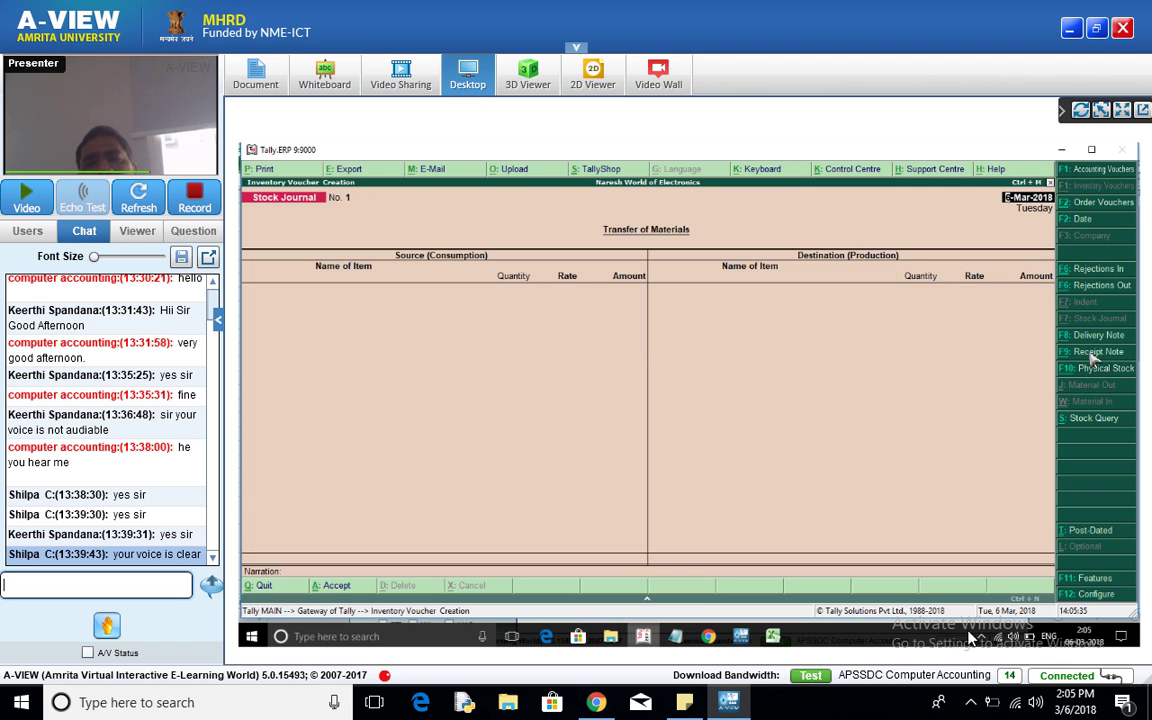
{"action": "left_click", "coordinate": [1097, 352]}
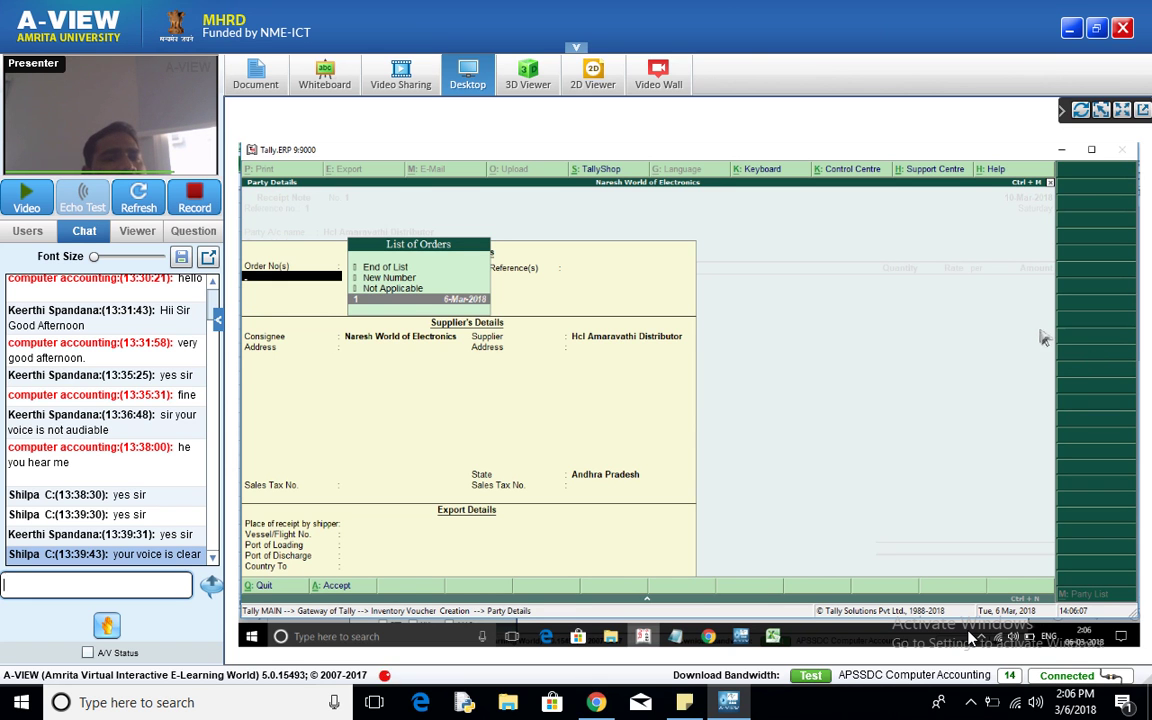
Quit the receipt note's party details and set Enable supplementary details to No in the voucher configuration
{"action": "key", "text": "Escape"}
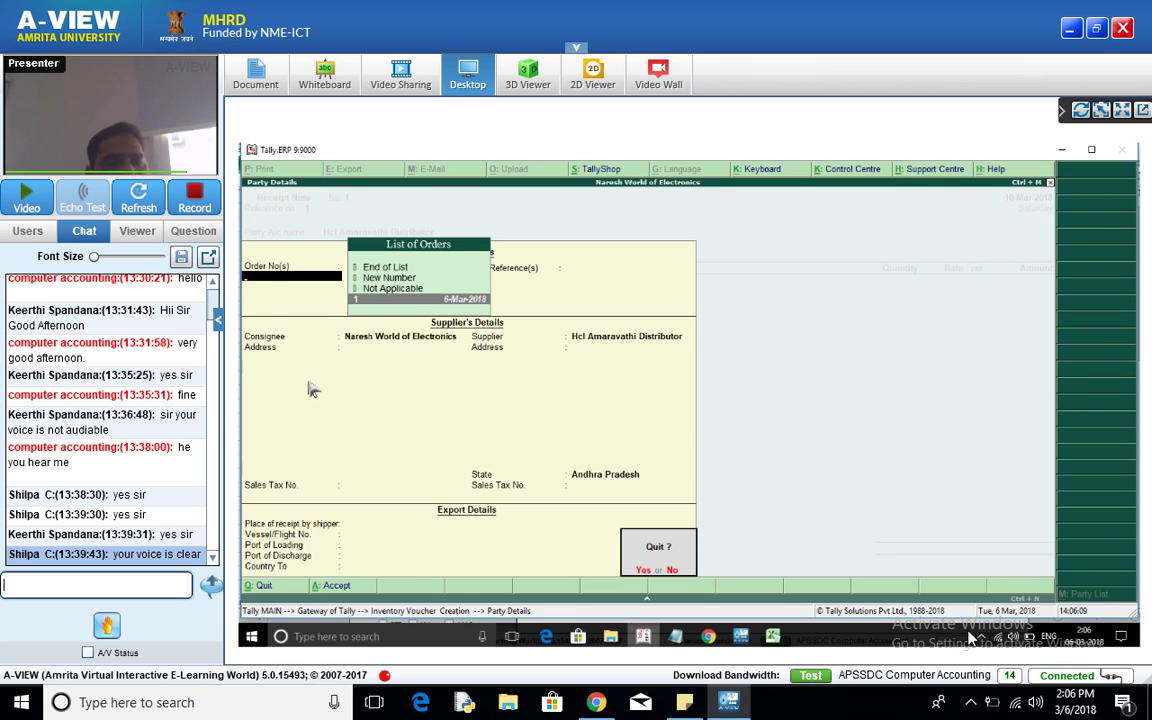
{"action": "key", "text": "y"}
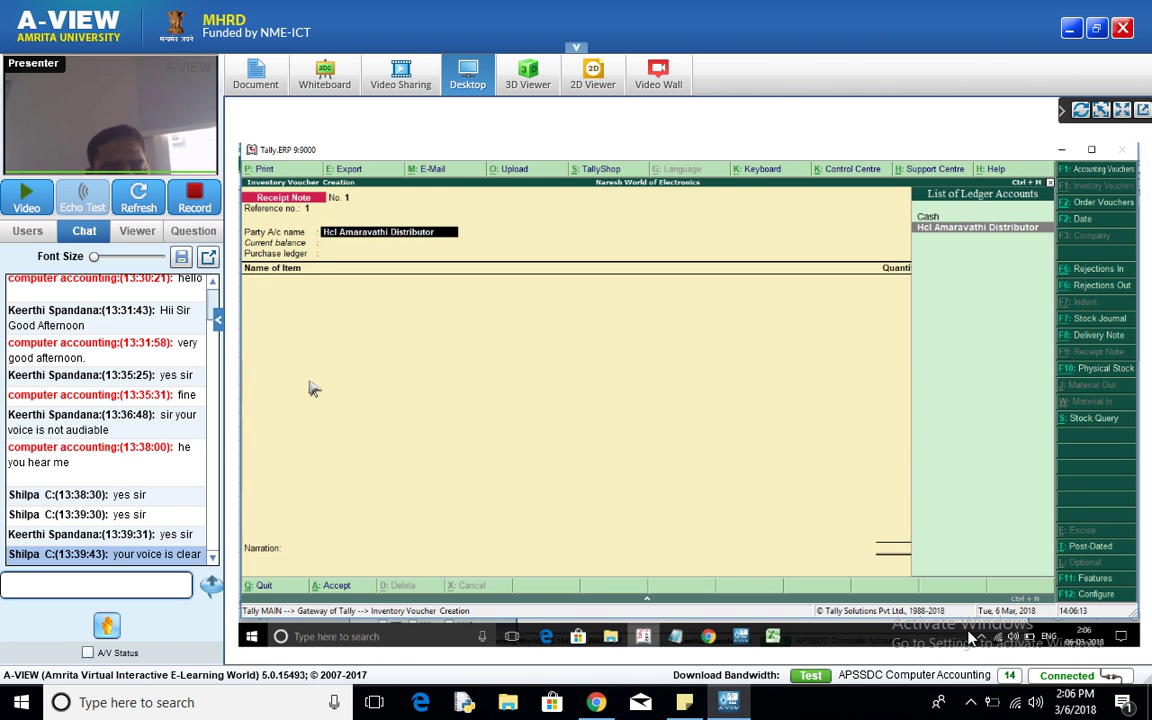
{"action": "key", "text": "F12"}
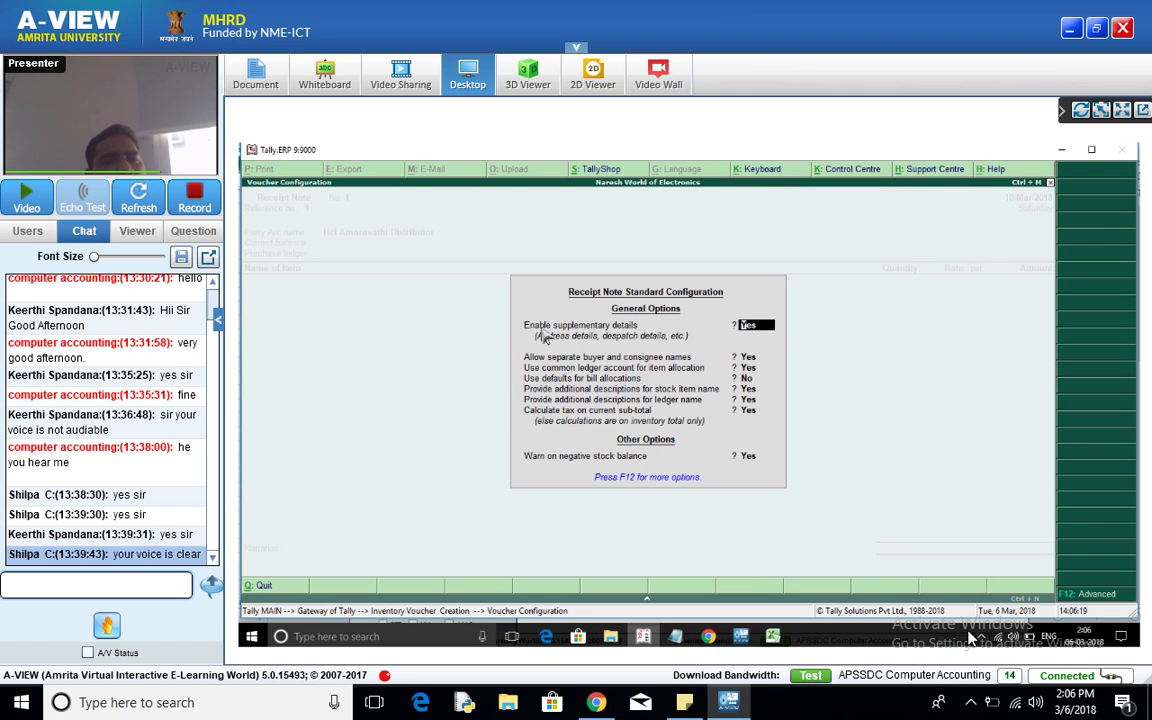
{"action": "key", "text": "n"}
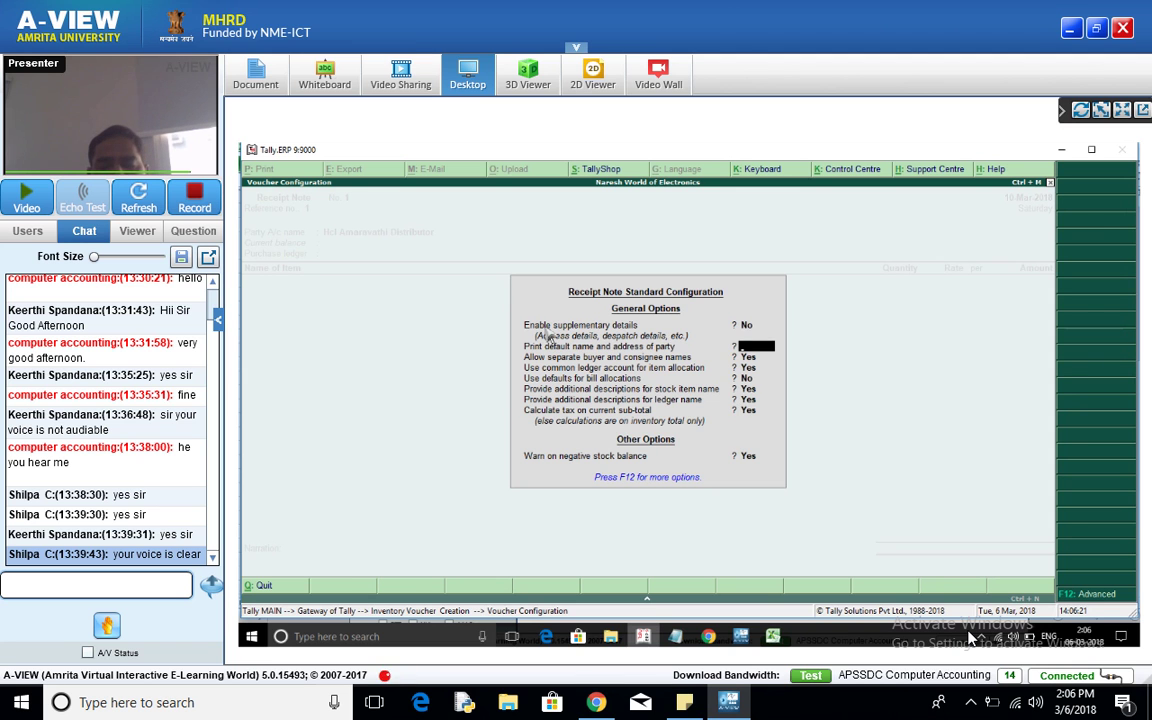
{"action": "key", "text": "ctrl+a"}
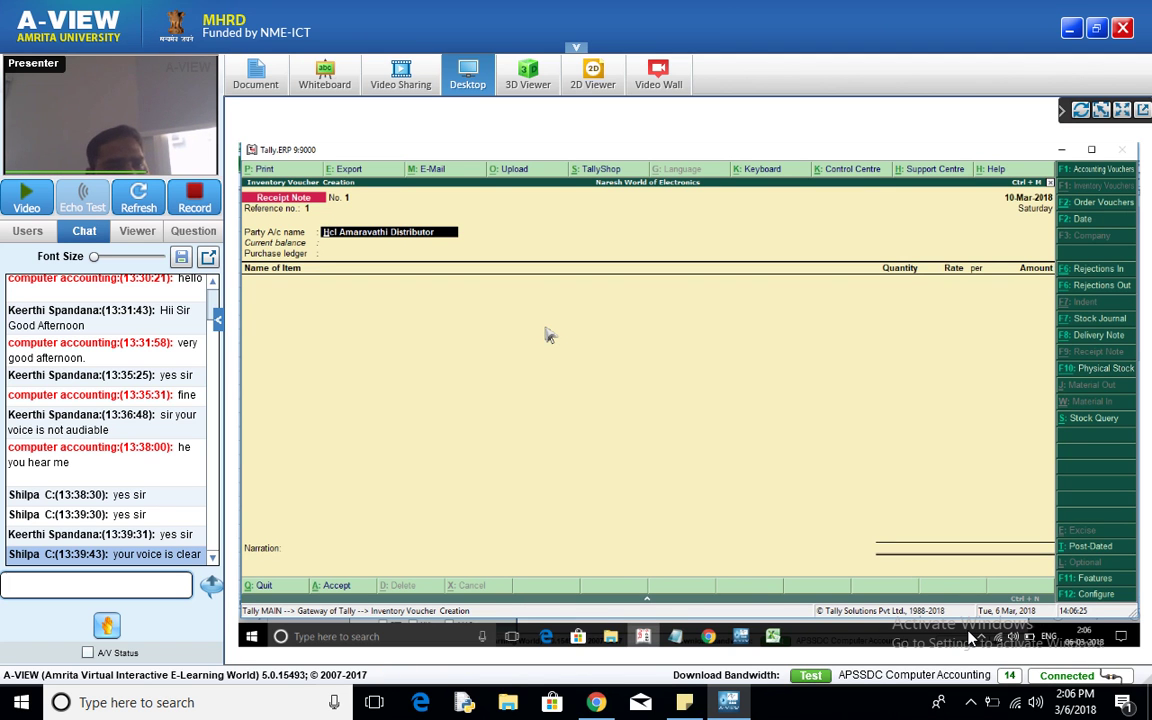
Accept Hcl Amaravathi Distributor as the receipt note's party account and set Enable supplementary details to Yes in the voucher configuration
{"action": "key", "text": "Return"}
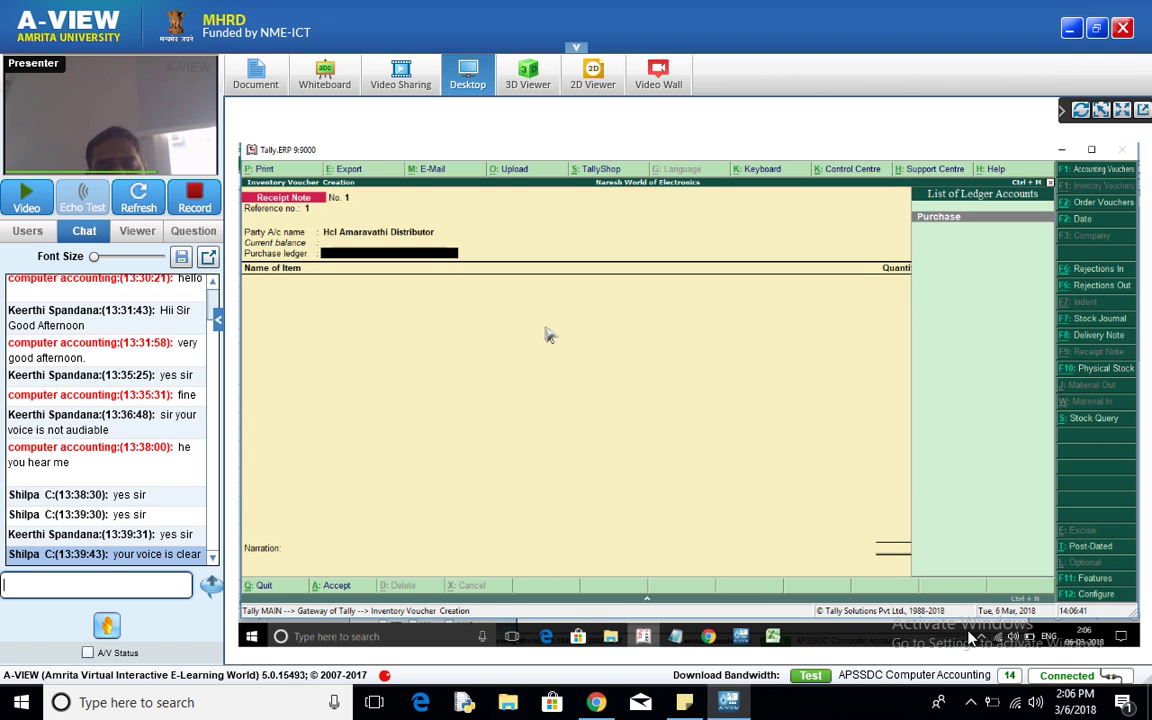
{"action": "key", "text": "F12"}
{"action": "type", "text": "y"}
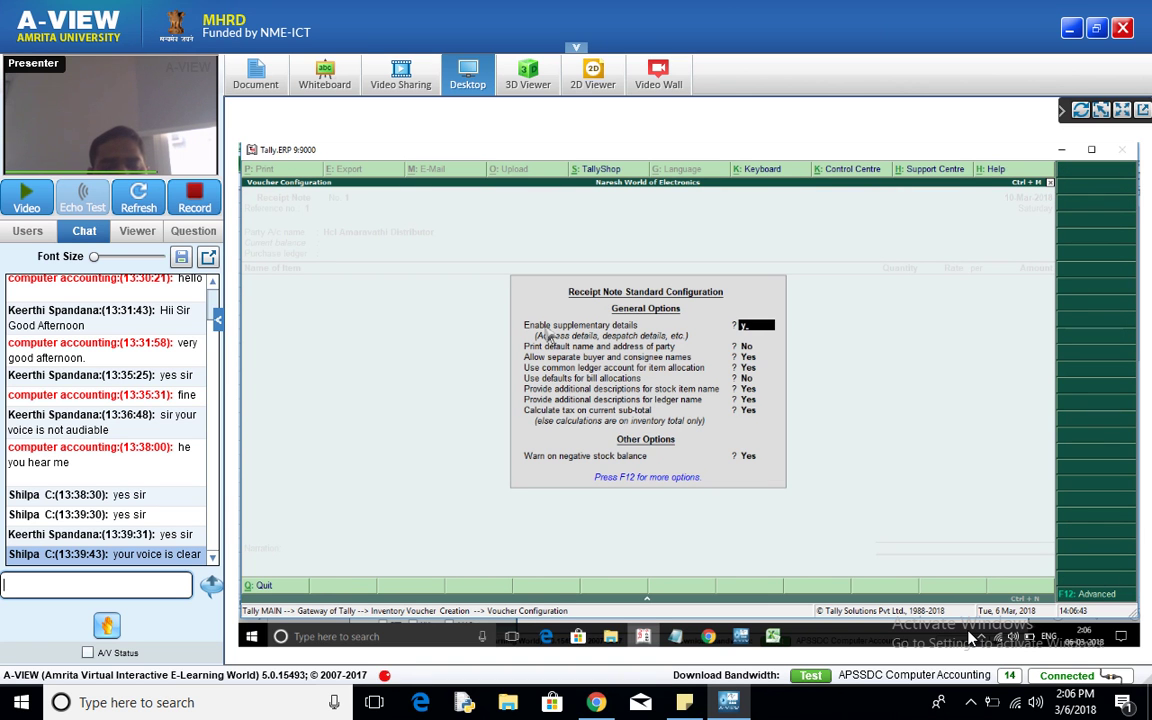
{"action": "key", "text": "Return"}
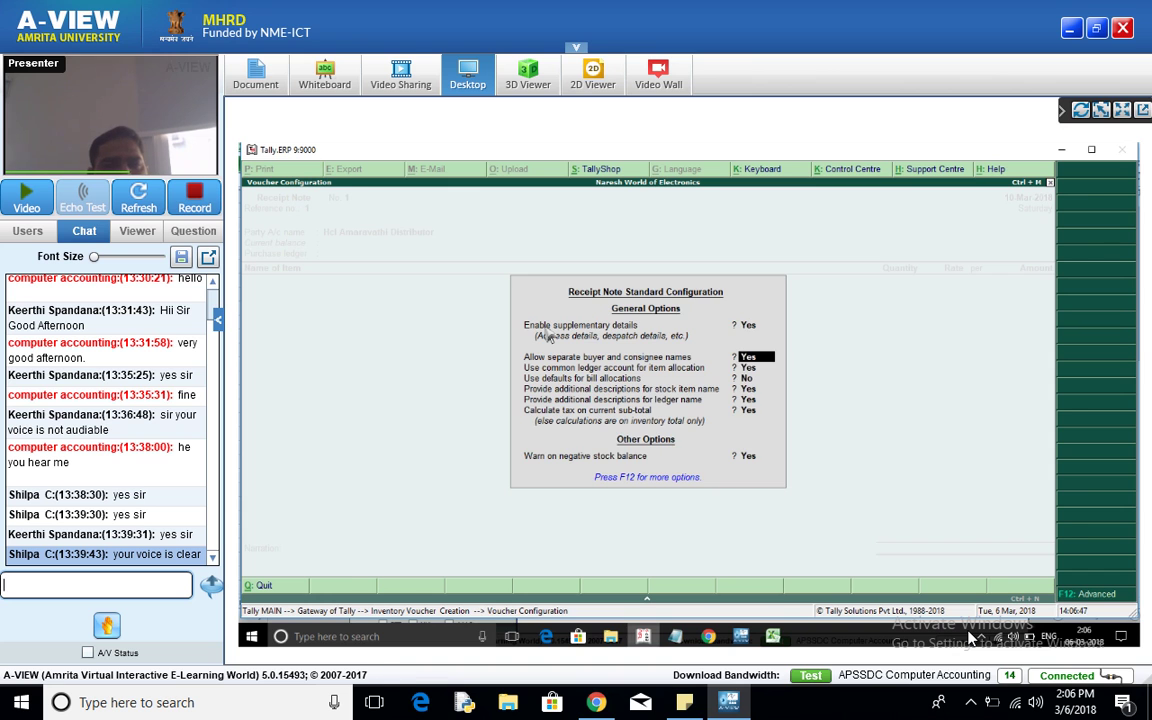
{"action": "key", "text": "ctrl+a"}
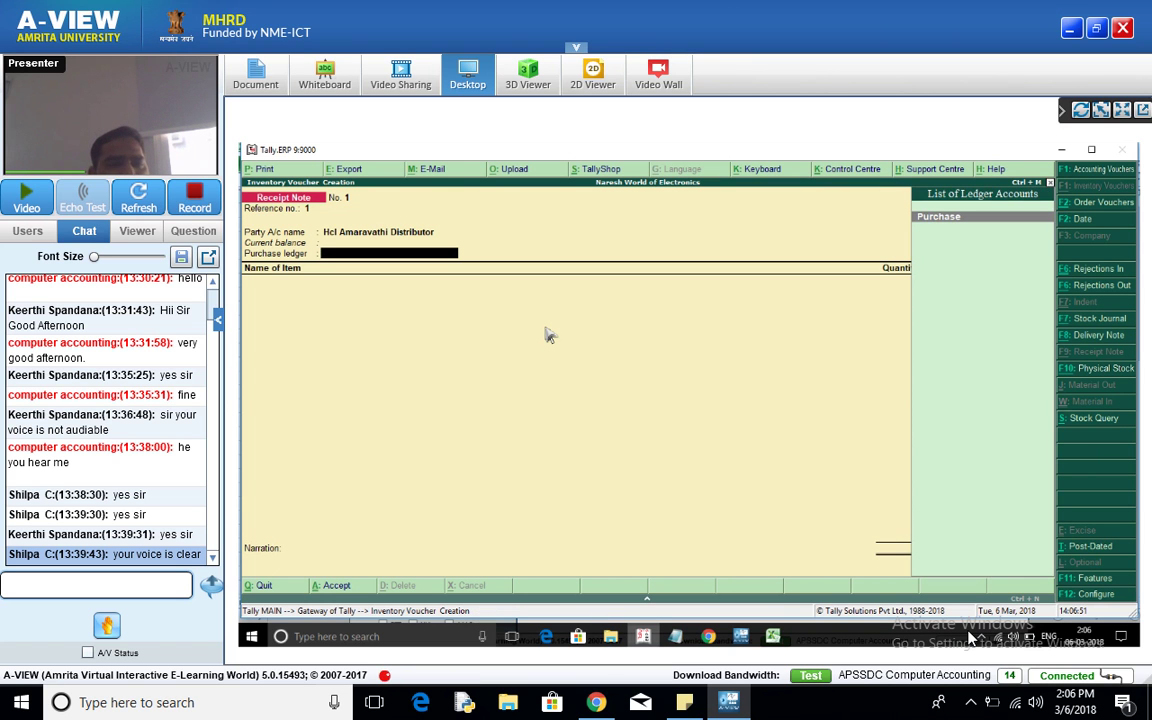
Set the purchase ledger to Purchase and select order 1 of 6-Mar-2018 in Hcl Amaravathi Distributor's party details
{"action": "key", "text": "Return"}
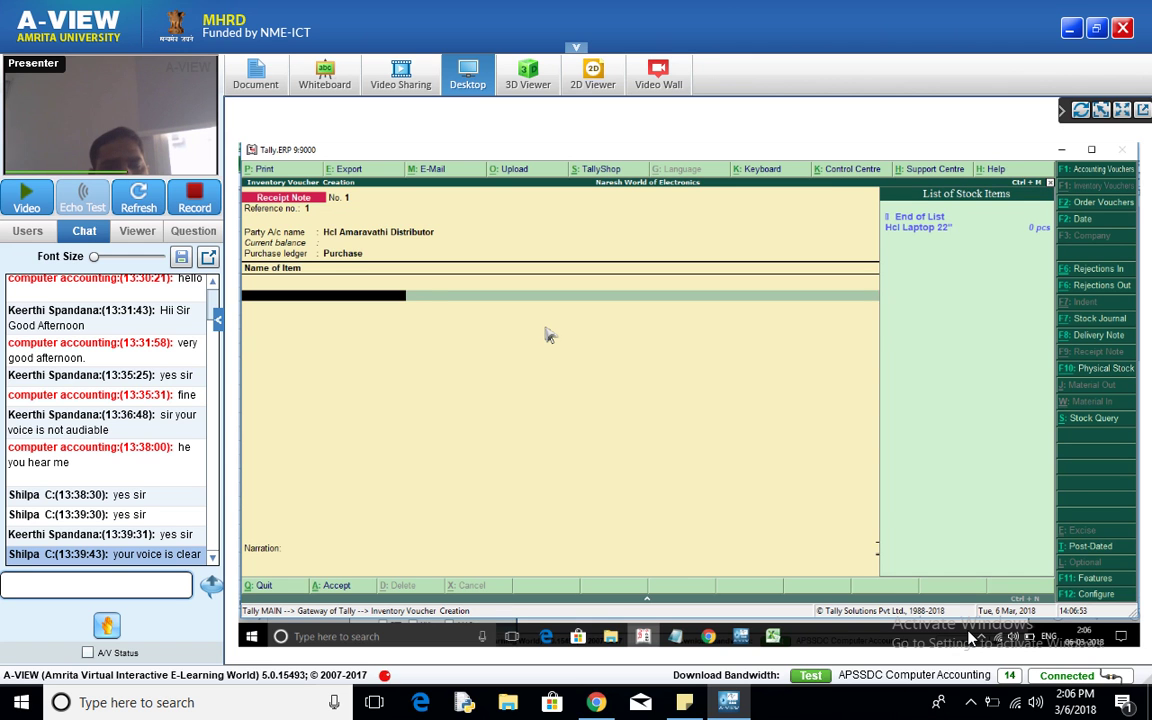
{"action": "key", "text": "BackSpace"}
{"action": "key", "text": "BackSpace"}
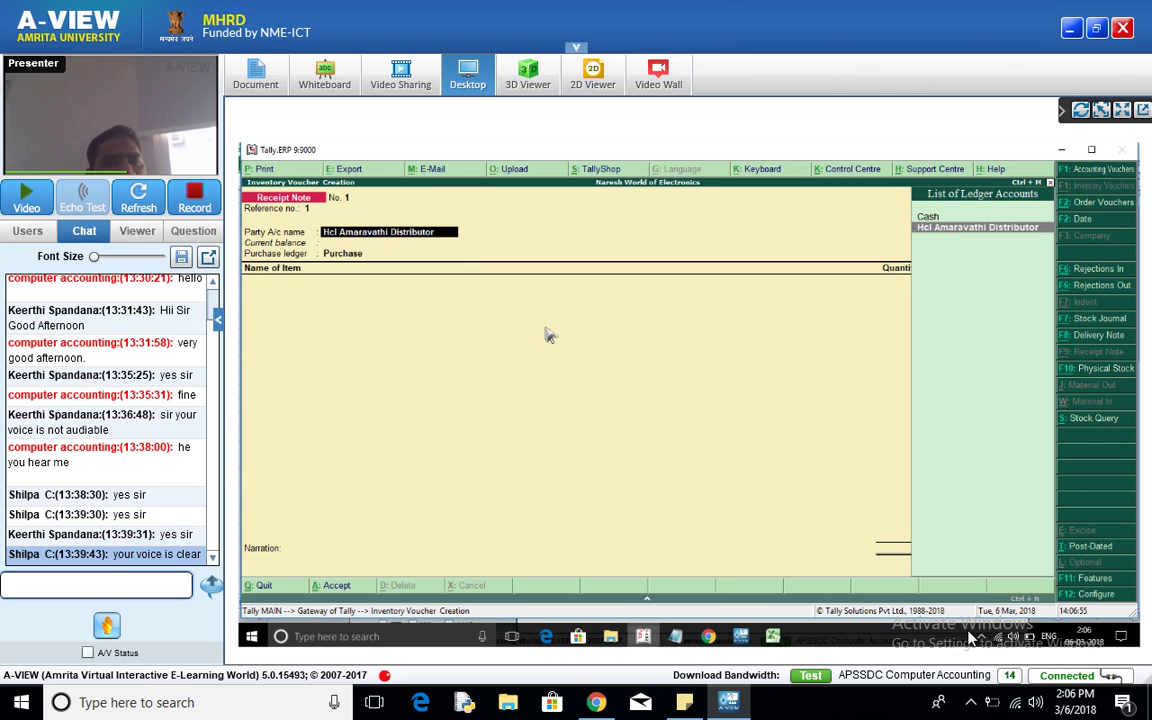
{"action": "key", "text": "Return"}
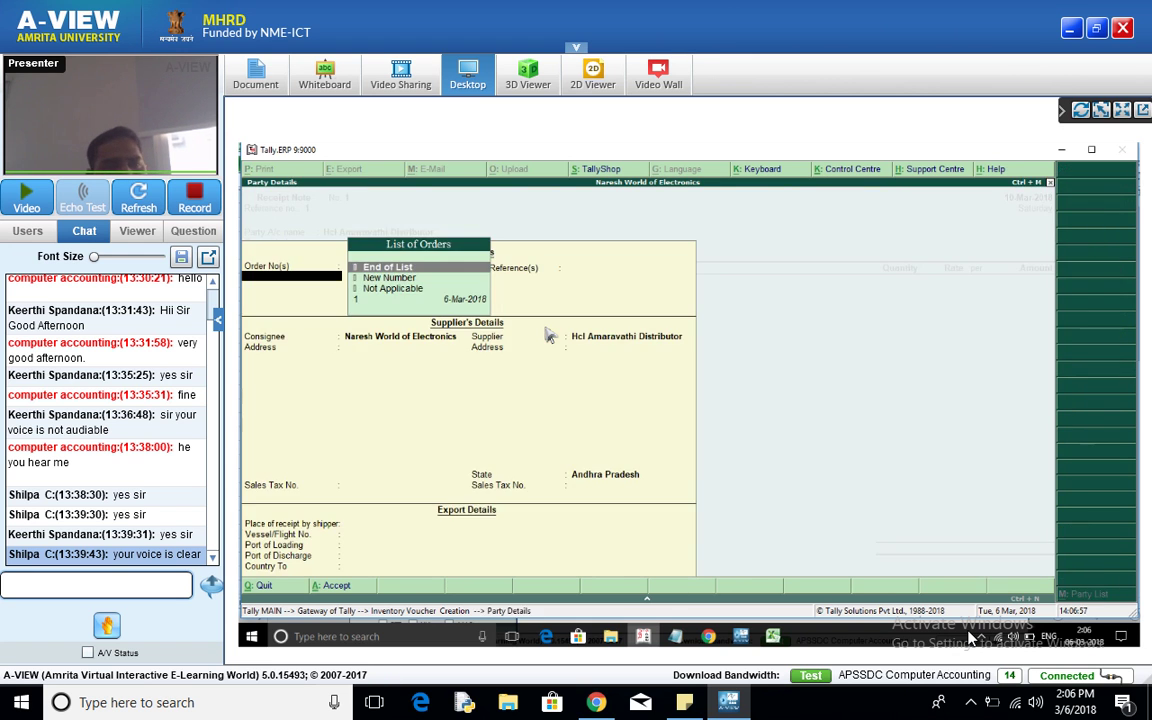
{"action": "key", "text": "Down"}
{"action": "key", "text": "Down"}
{"action": "key", "text": "Down"}
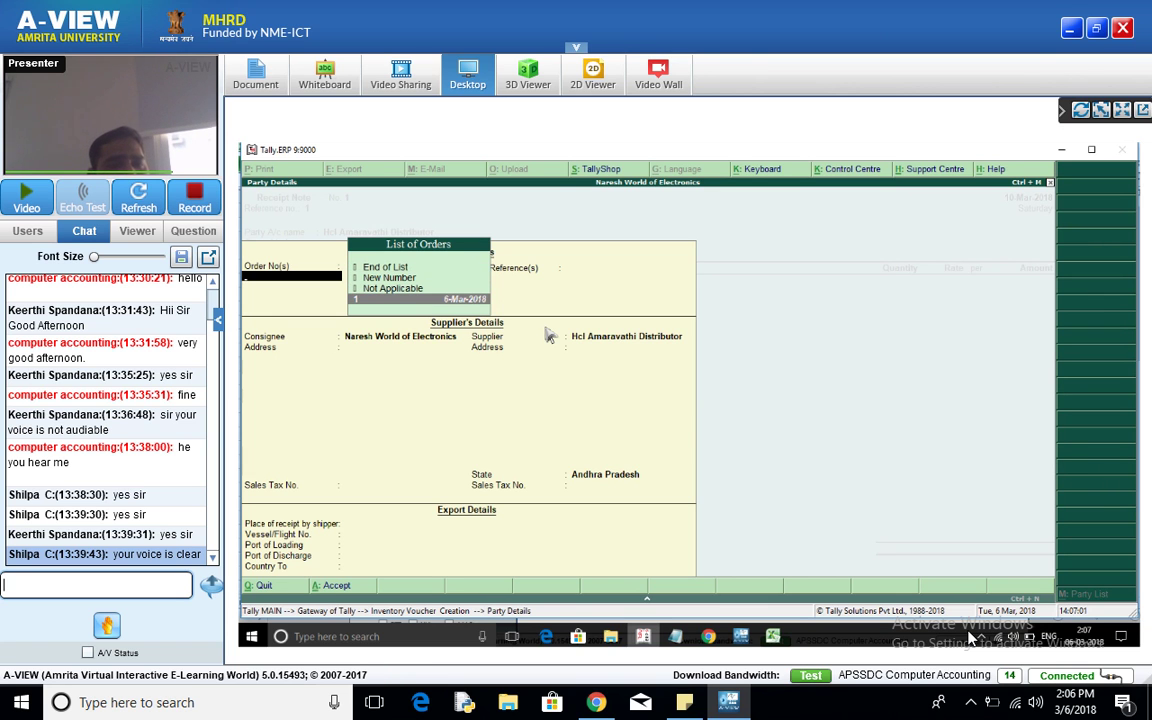
{"action": "key", "text": "Return"}
{"action": "key", "text": "Return"}
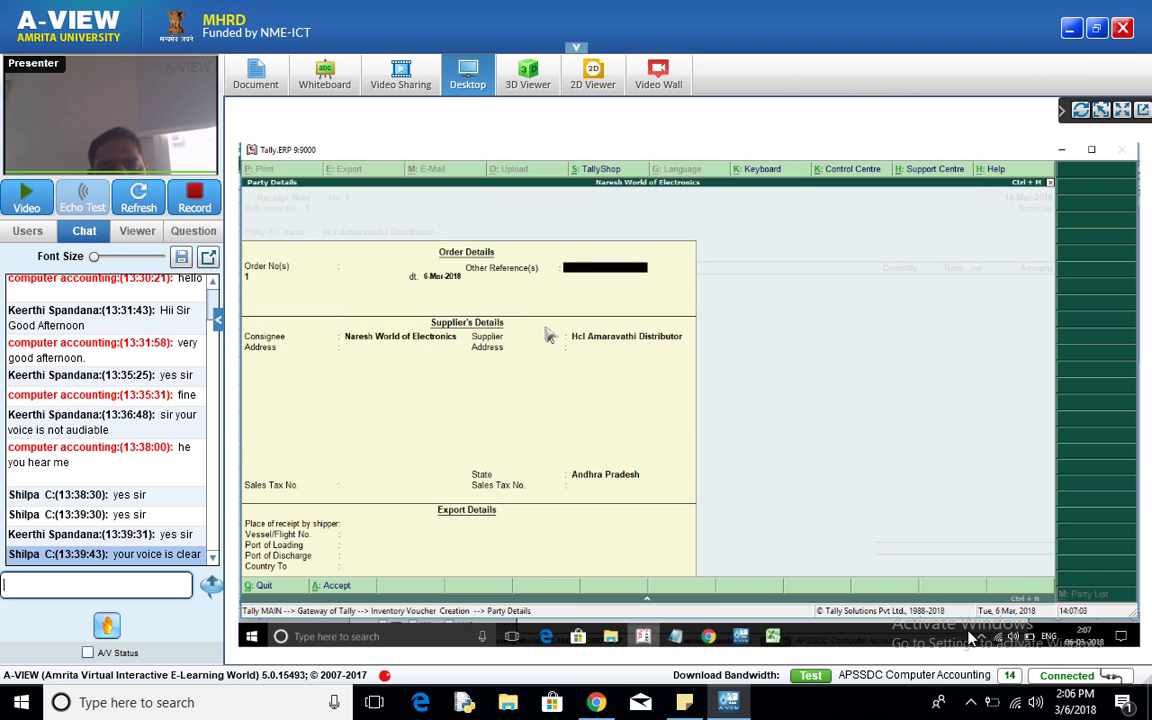
Accept the remaining party details without entries and keep Purchase as the receipt note's purchase ledger
{"action": "key", "text": "Return"}
{"action": "key", "text": "Return"}
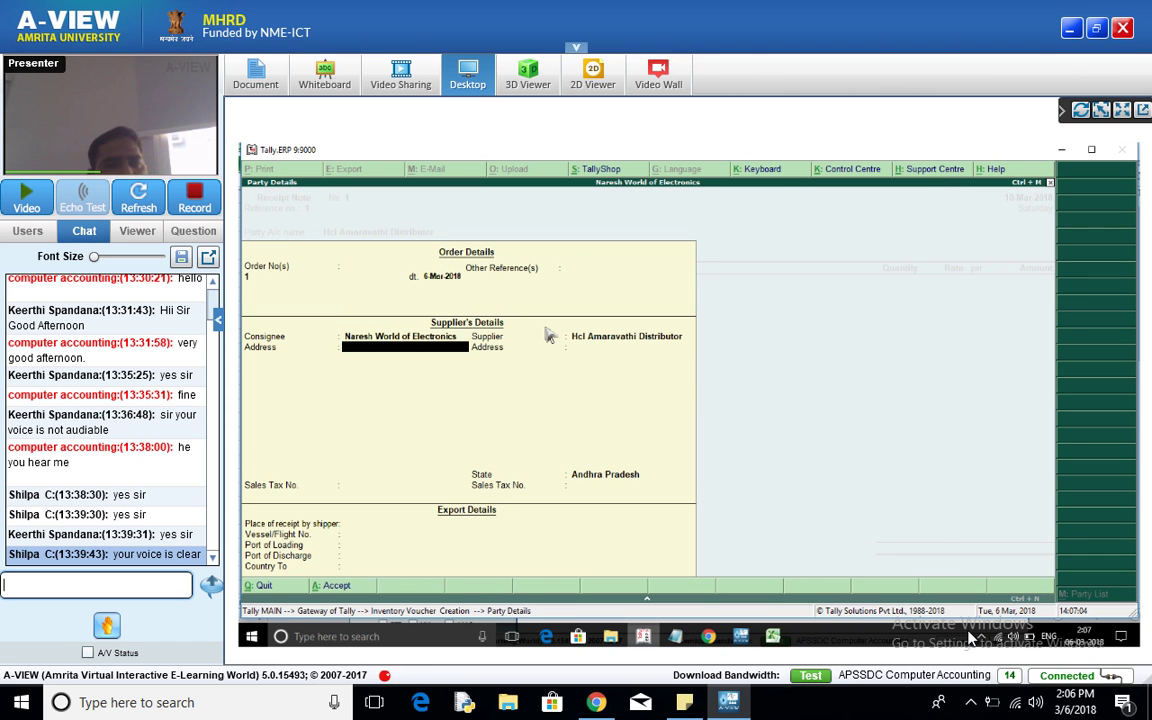
{"action": "key", "text": "Return"}
{"action": "key", "text": "Return"}
{"action": "key", "text": "Return"}
{"action": "key", "text": "Return"}
{"action": "key", "text": "Return"}
{"action": "key", "text": "Return"}
{"action": "key", "text": "Return"}
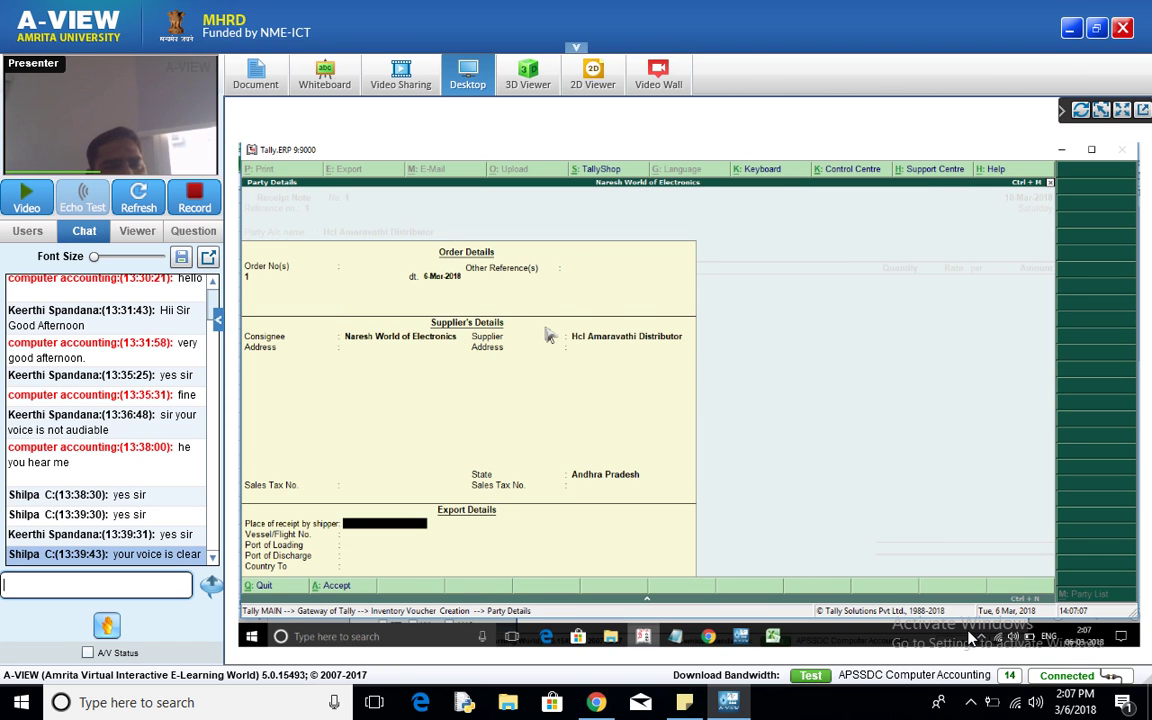
{"action": "key", "text": "Return"}
{"action": "key", "text": "Return"}
{"action": "key", "text": "Return"}
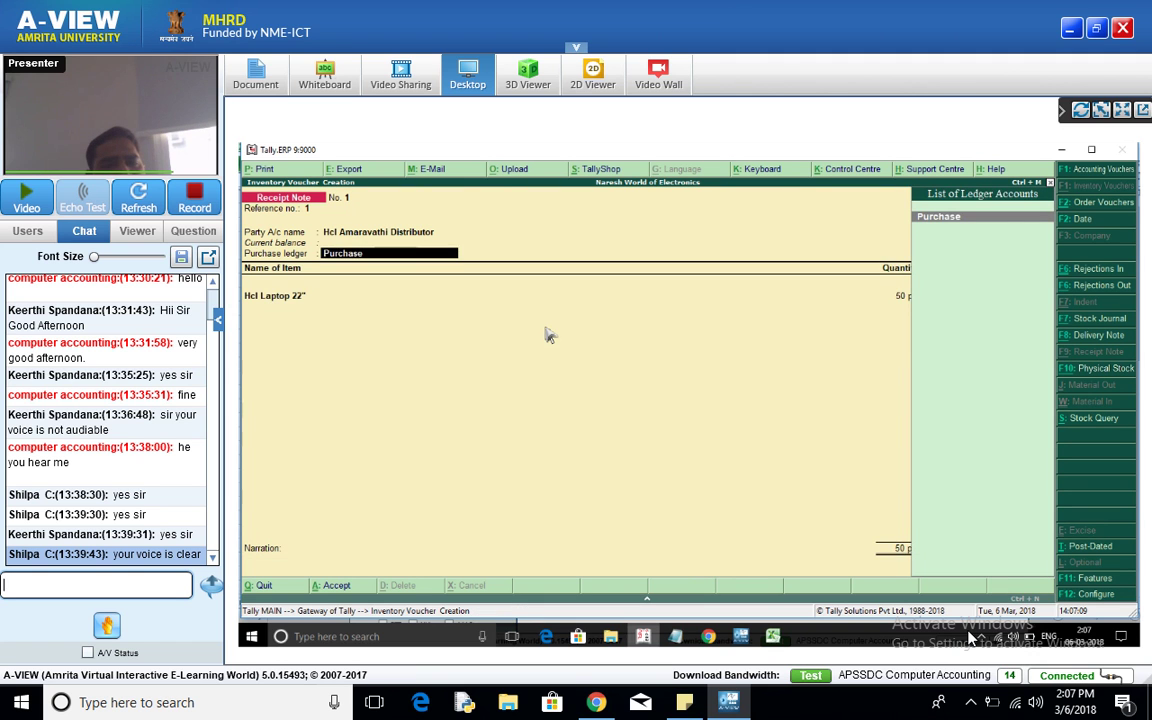
{"action": "key", "text": "Return"}
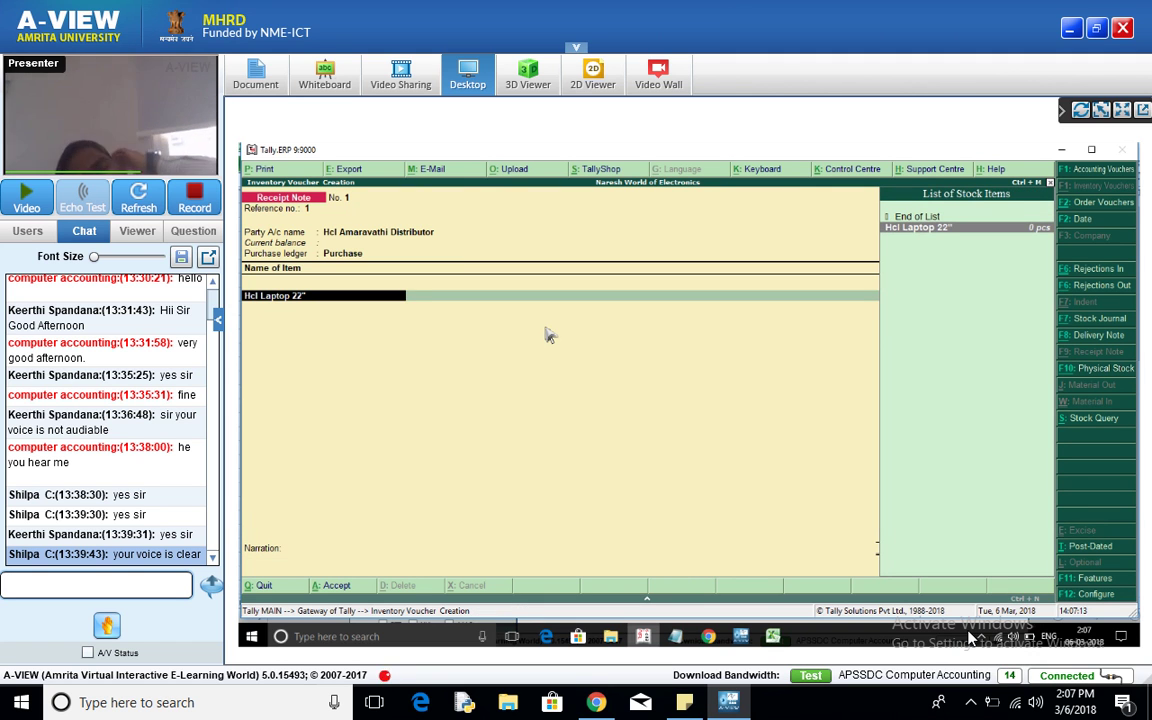
Reopen the party details of Hcl Amaravathi Distributor and change the order number to End of List
{"action": "left_click", "coordinate": [410, 233]}
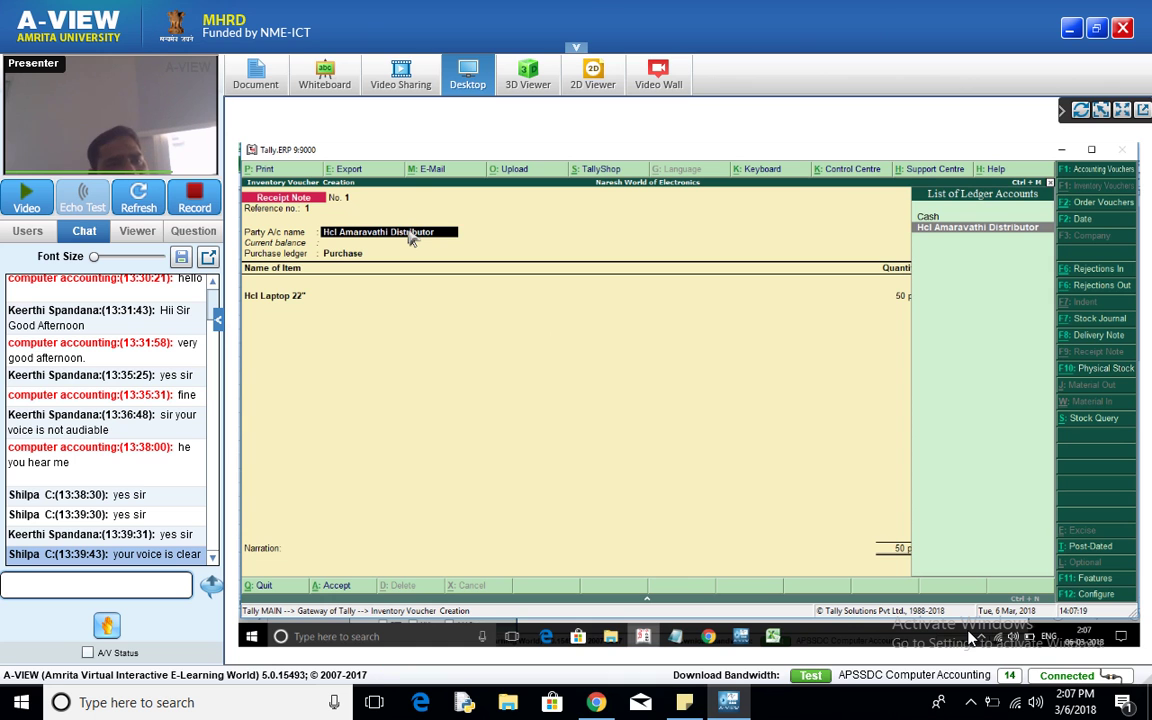
{"action": "key", "text": "Return"}
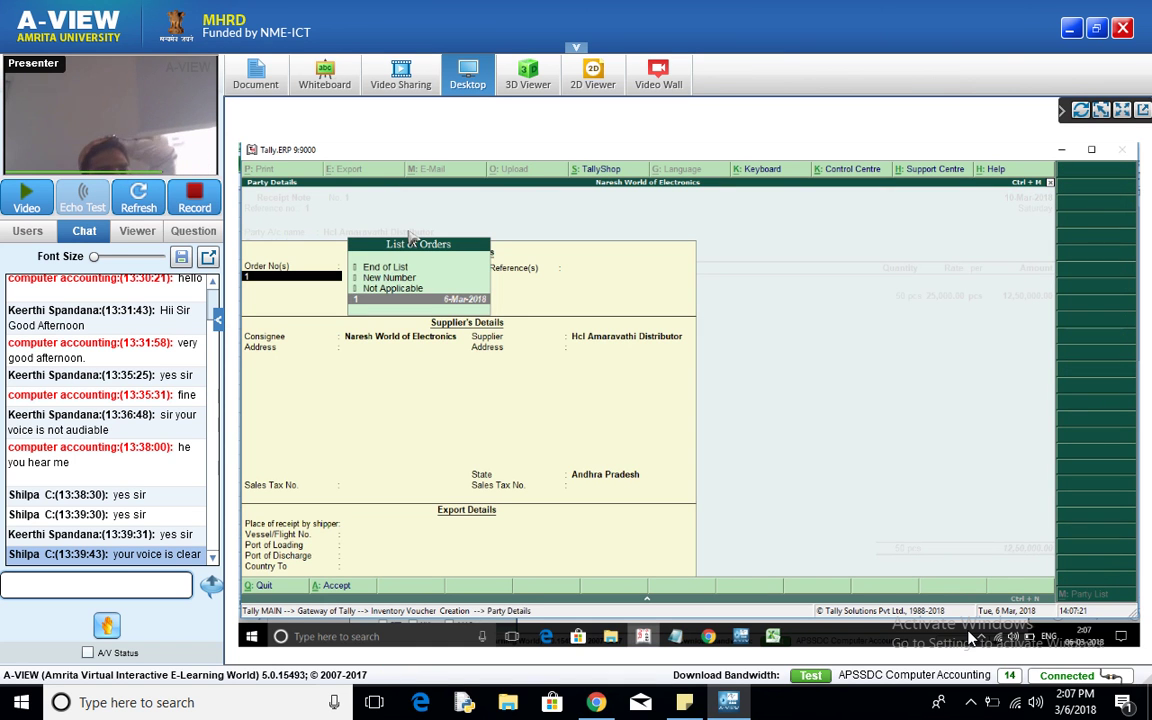
{"action": "key", "text": "Up"}
{"action": "key", "text": "Up"}
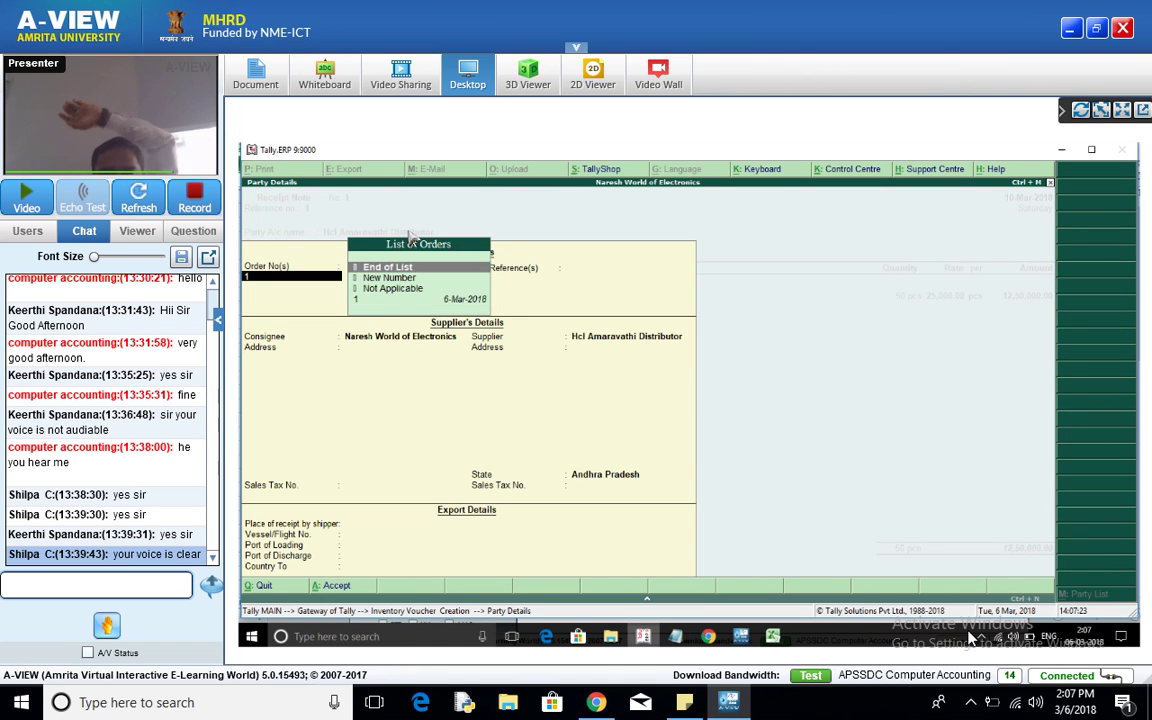
{"action": "key", "text": "Return"}
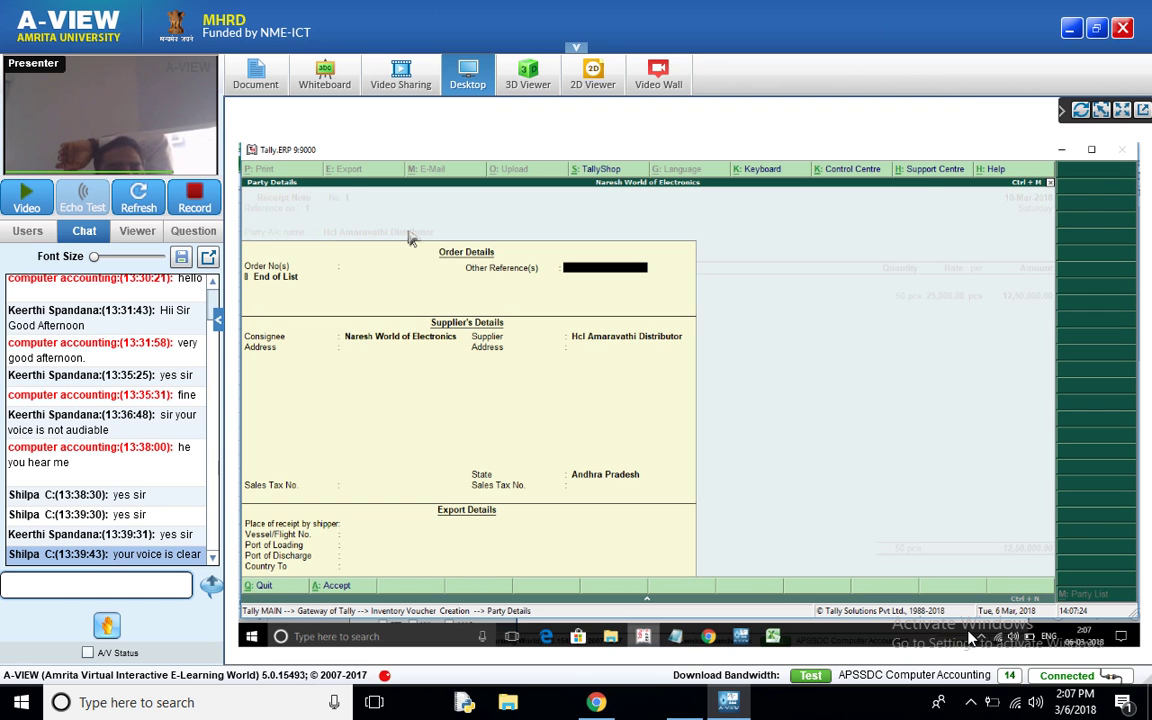
{"action": "key", "text": "Return"}
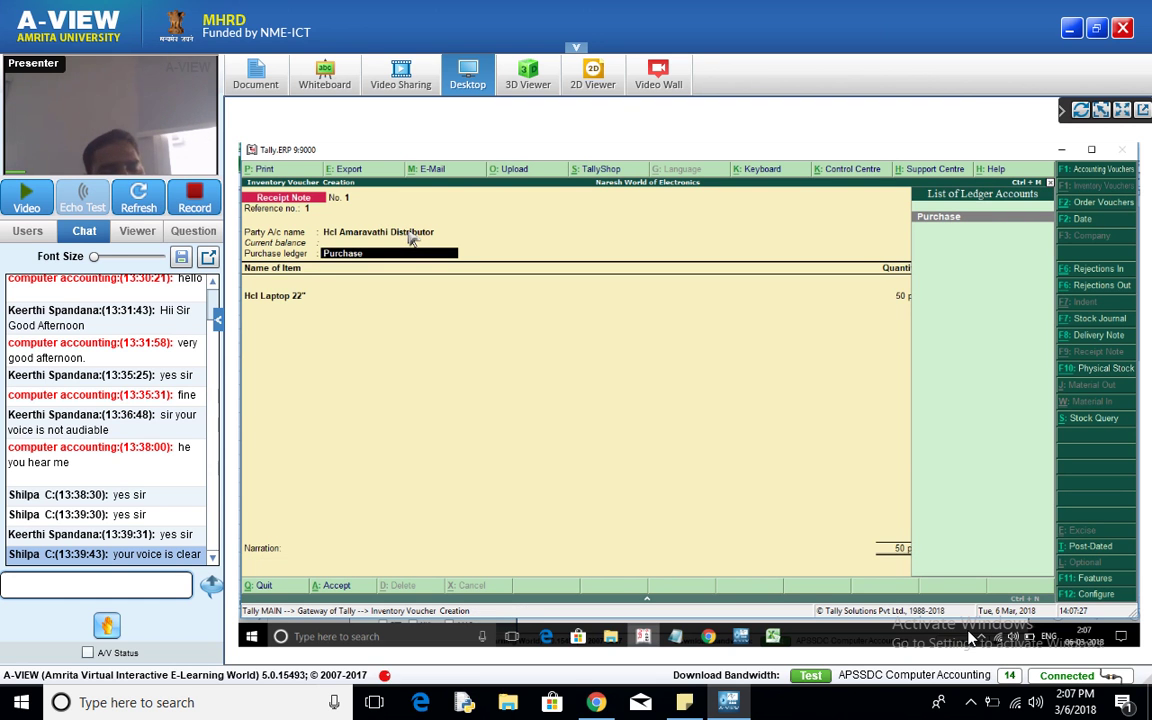
Open the item allocations for Hcl Laptop 22", leave them, and clear the party account without quitting the receipt note
{"action": "key", "text": "Return"}
{"action": "key", "text": "Return"}
{"action": "key", "text": "Return"}
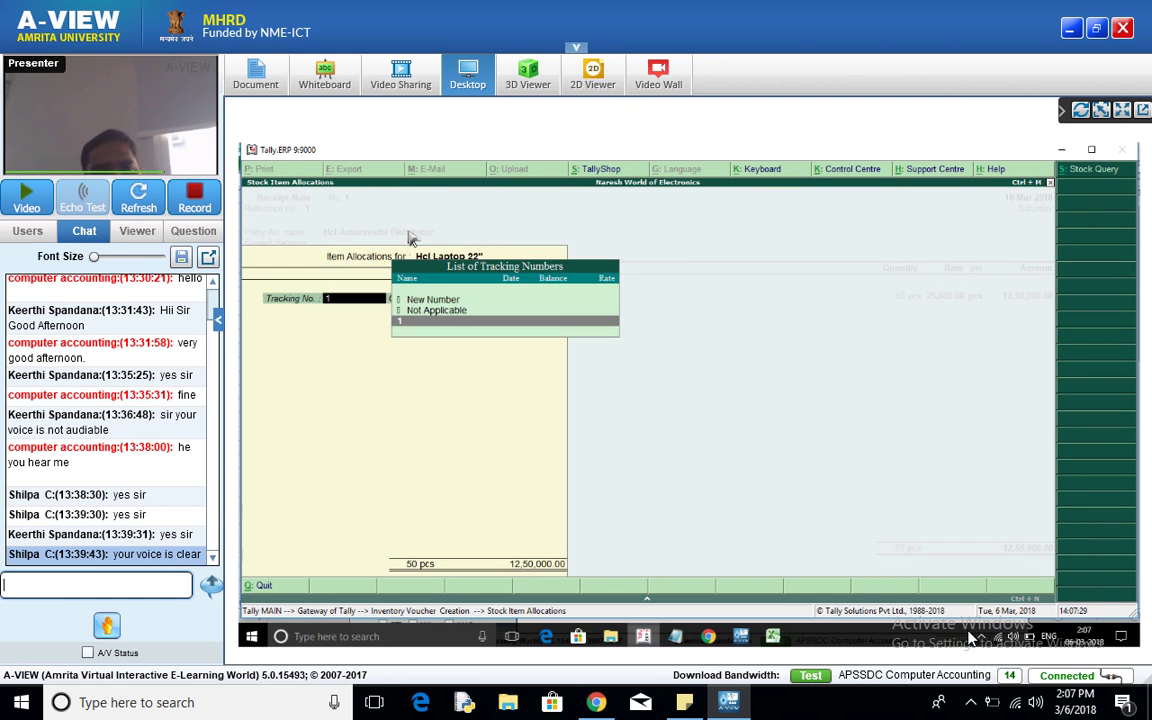
{"action": "key", "text": "Escape"}
{"action": "key", "text": "BackSpace"}
{"action": "key", "text": "Escape"}
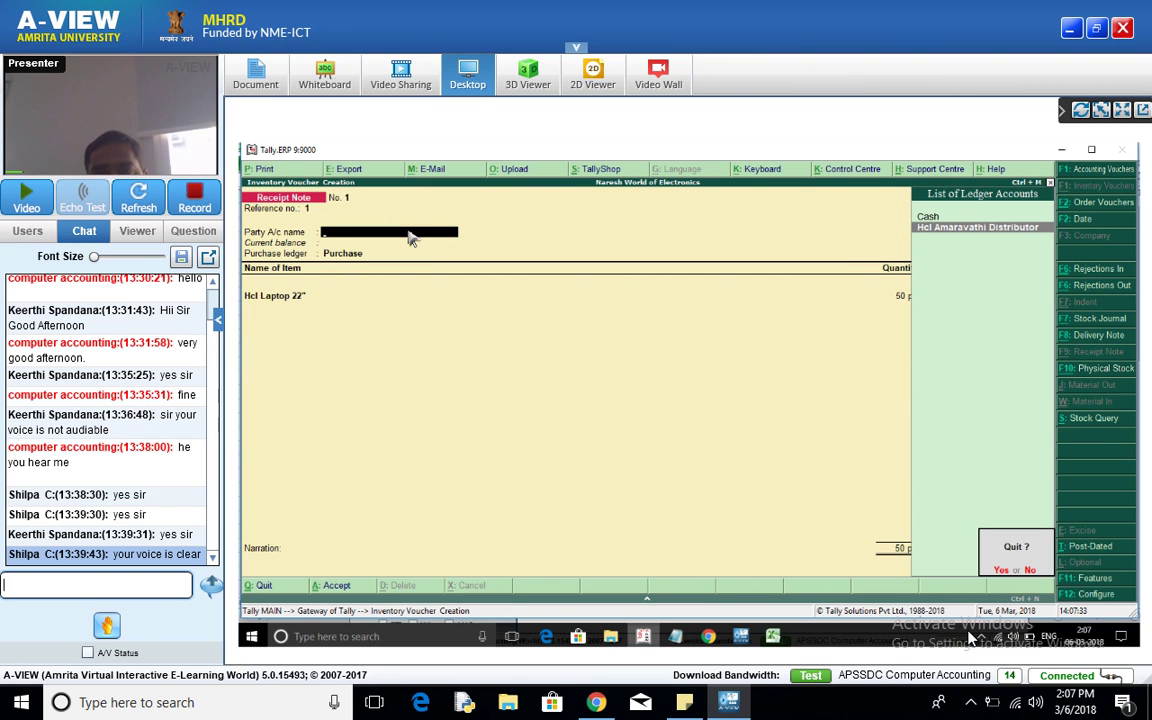
{"action": "key", "text": "n"}
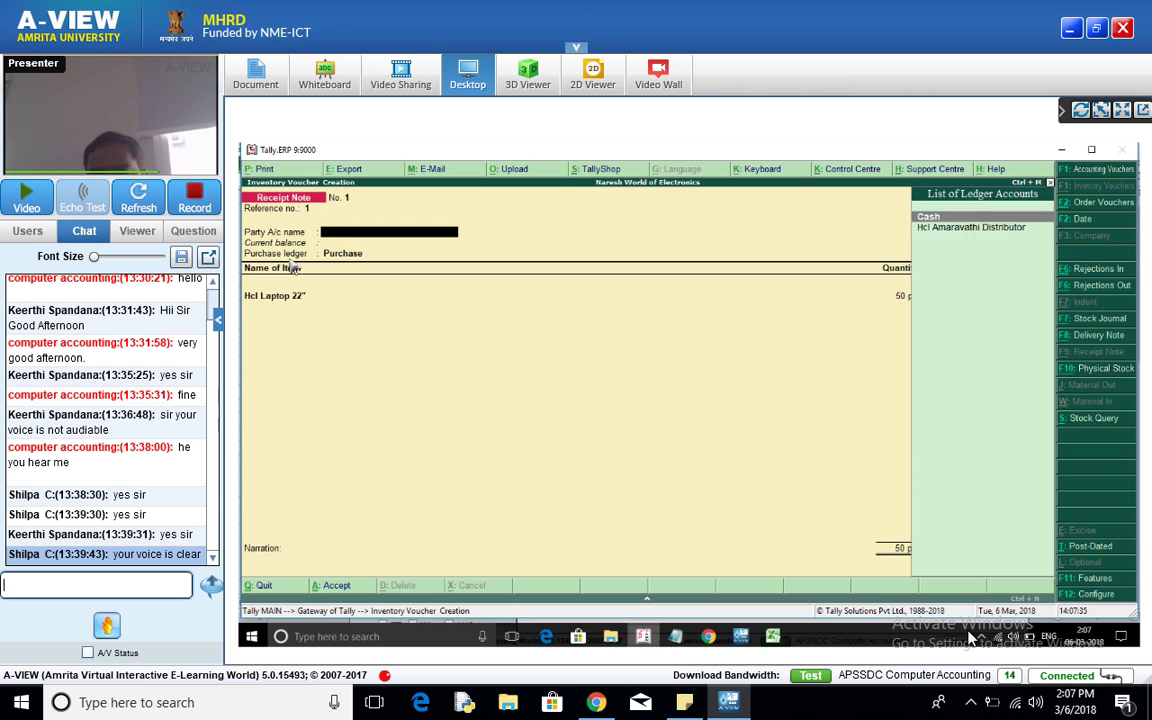
Accept Cash as the party account with its party details, and quit the receipt note without saving
{"action": "key", "text": "Return"}
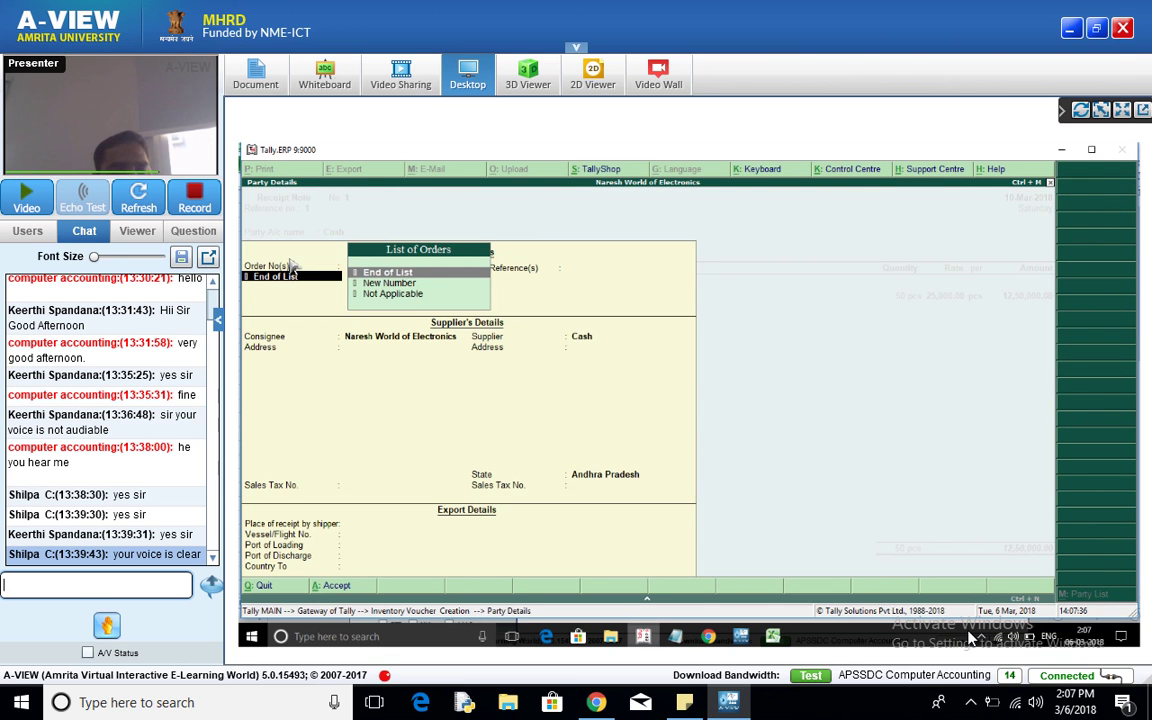
{"action": "key", "text": "ctrl+a"}
{"action": "key", "text": "BackSpace"}
{"action": "key", "text": "Escape"}
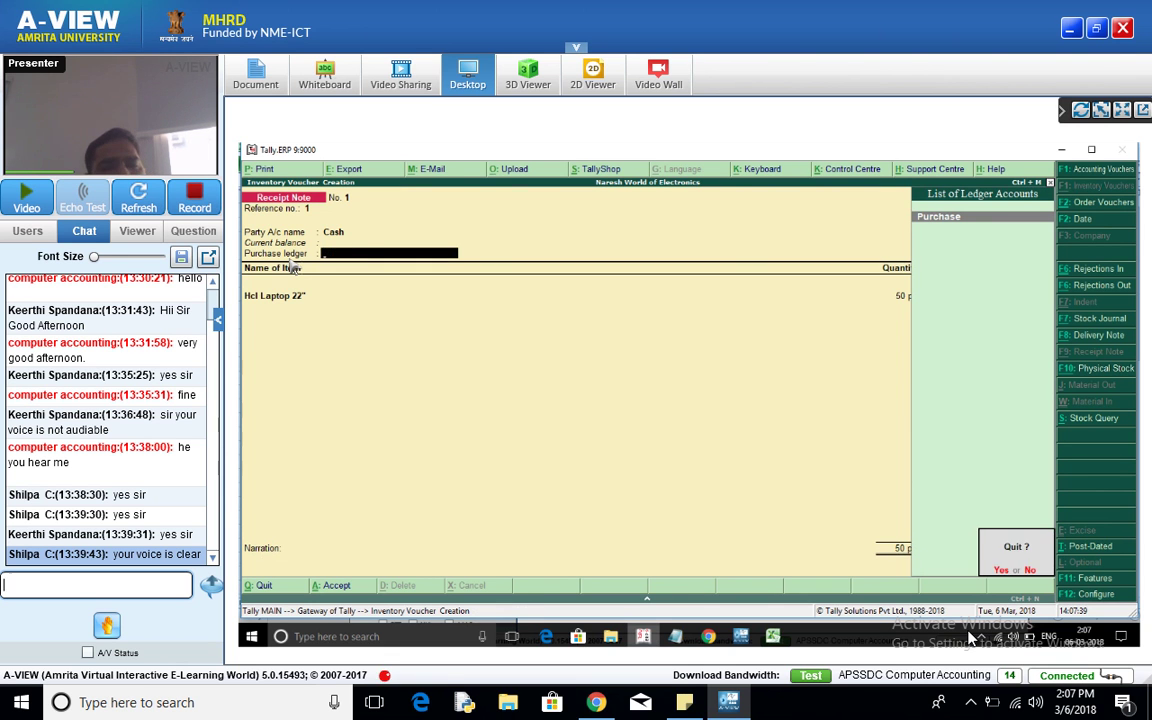
{"action": "key", "text": "y"}
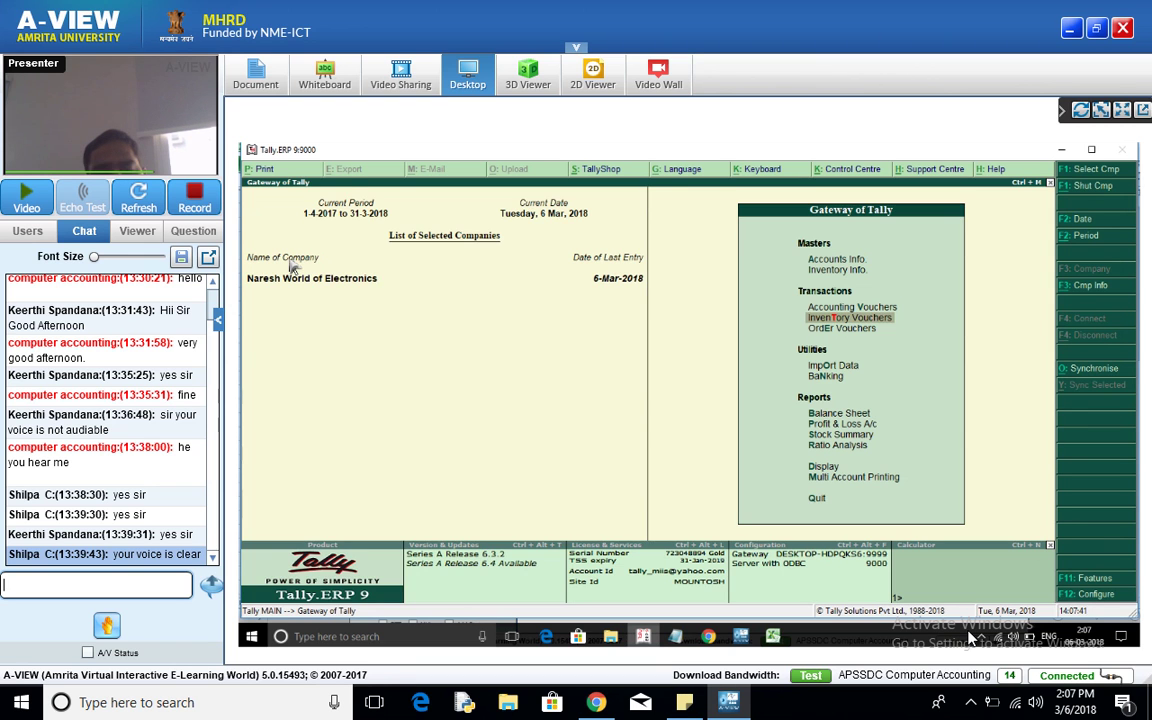
Open Inventory Vouchers and start a receipt note dated 10-Mar-2018 with reference number 1
{"action": "key", "text": "Return"}
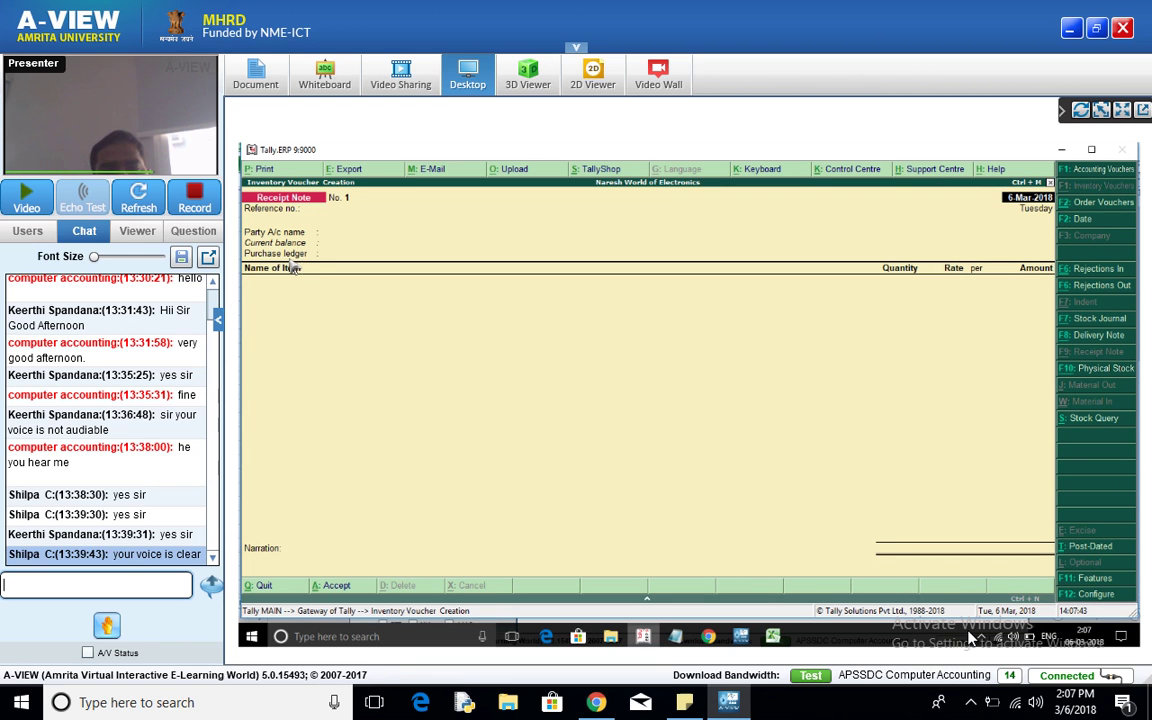
{"action": "type", "text": "10"}
{"action": "key", "text": "Return"}
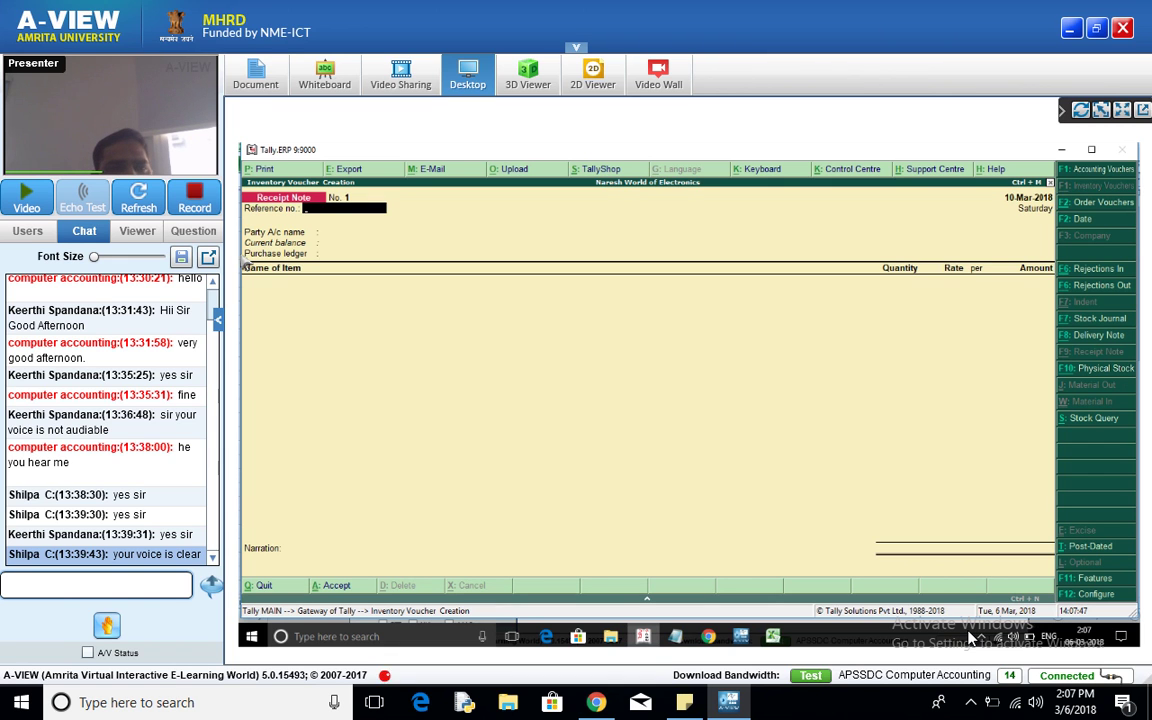
{"action": "type", "text": "1"}
{"action": "key", "text": "Return"}
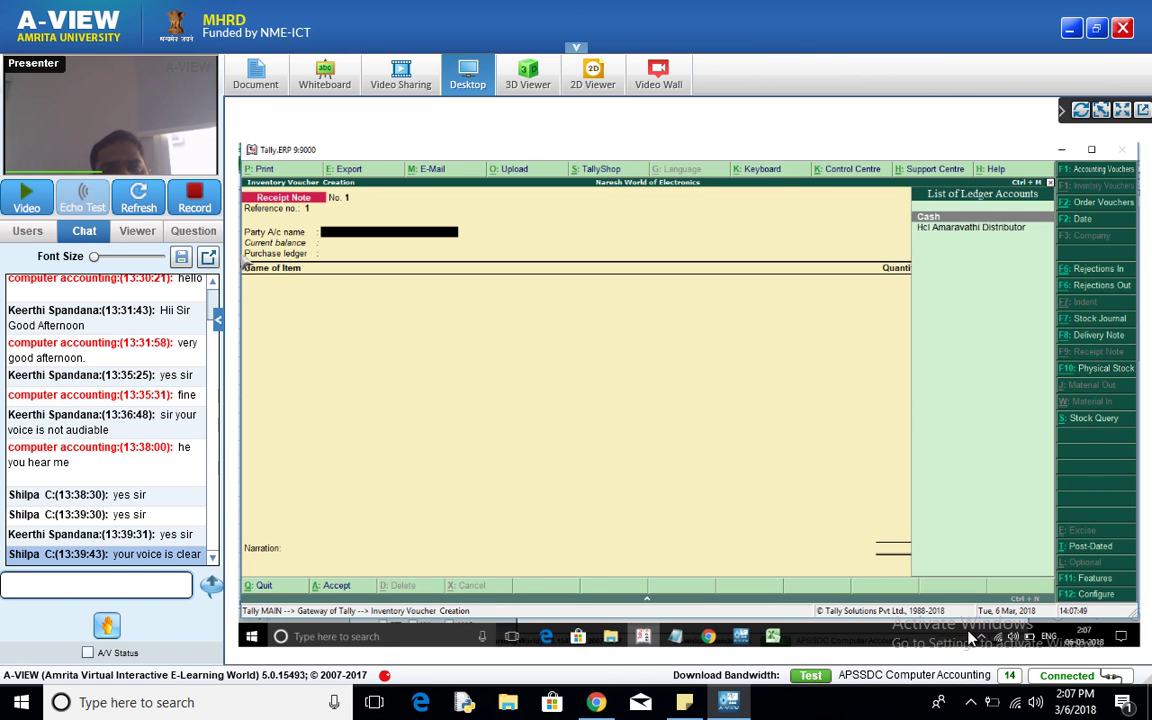
Select Hcl Amaravathi Distributor as the party account, End of List for its orders, and Purchase as the purchase ledger
{"action": "key", "text": "Return"}
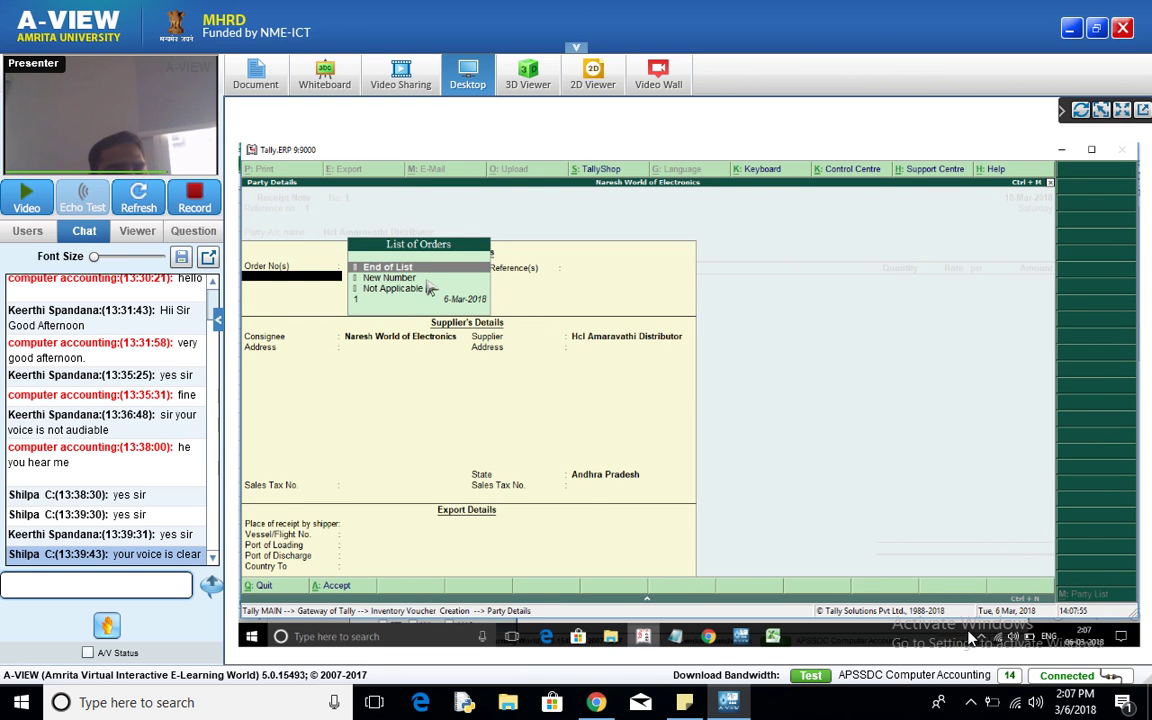
{"action": "key", "text": "Return"}
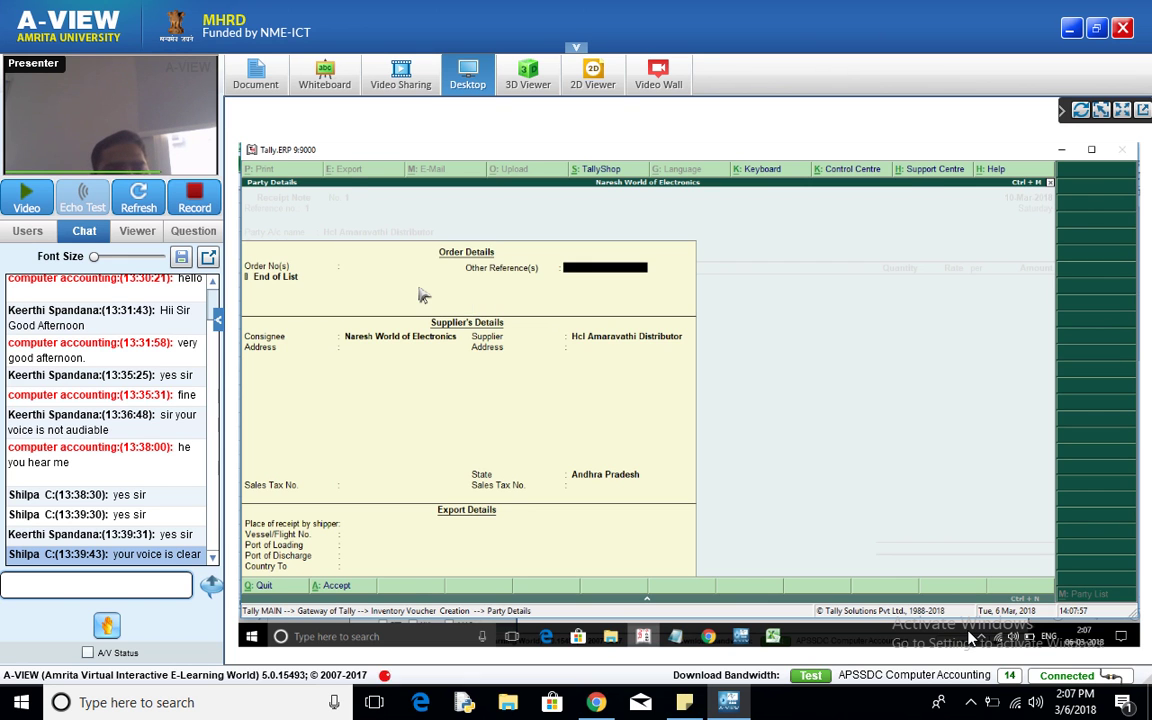
{"action": "key", "text": "ctrl+a"}
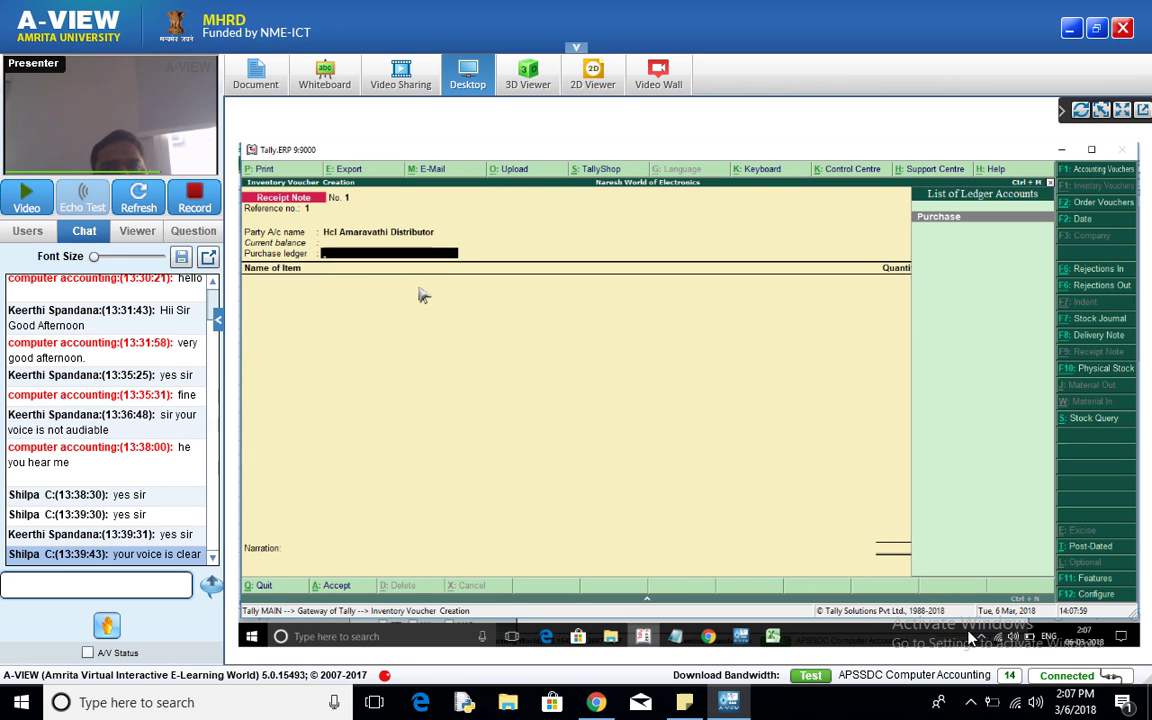
{"action": "key", "text": "Return"}
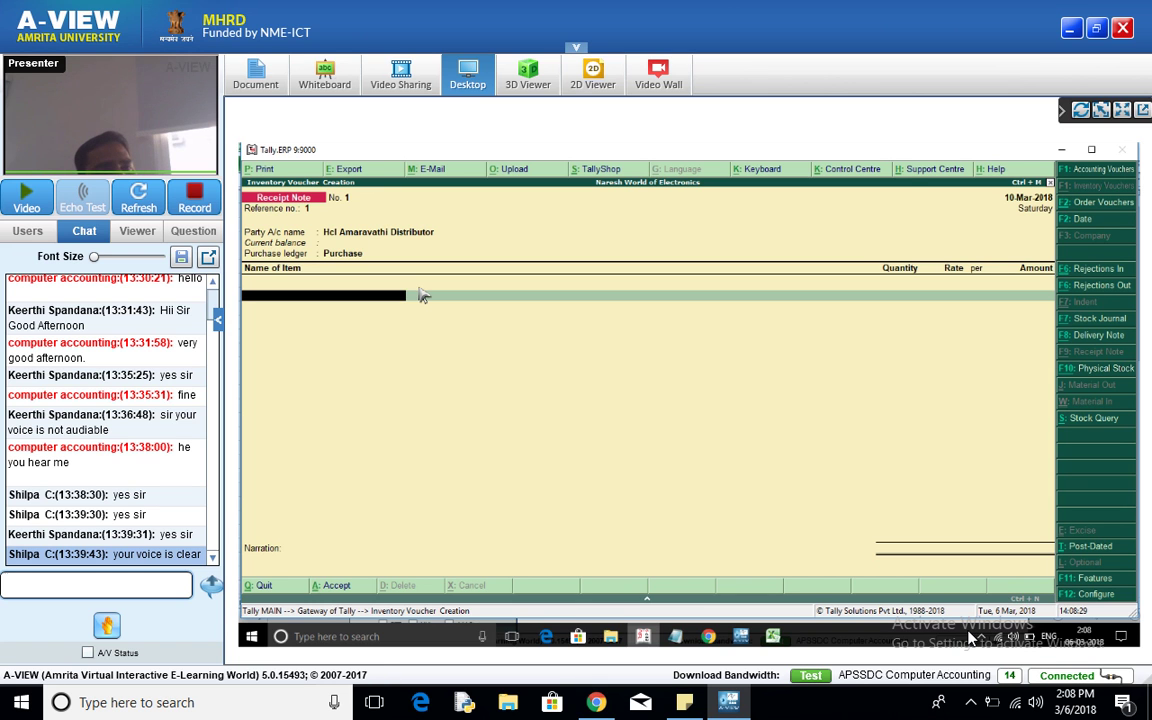
Reopen the receipt note's party details and link purchase order 1 dated 6-Mar-2018
{"action": "key", "text": "BackSpace"}
{"action": "key", "text": "BackSpace"}
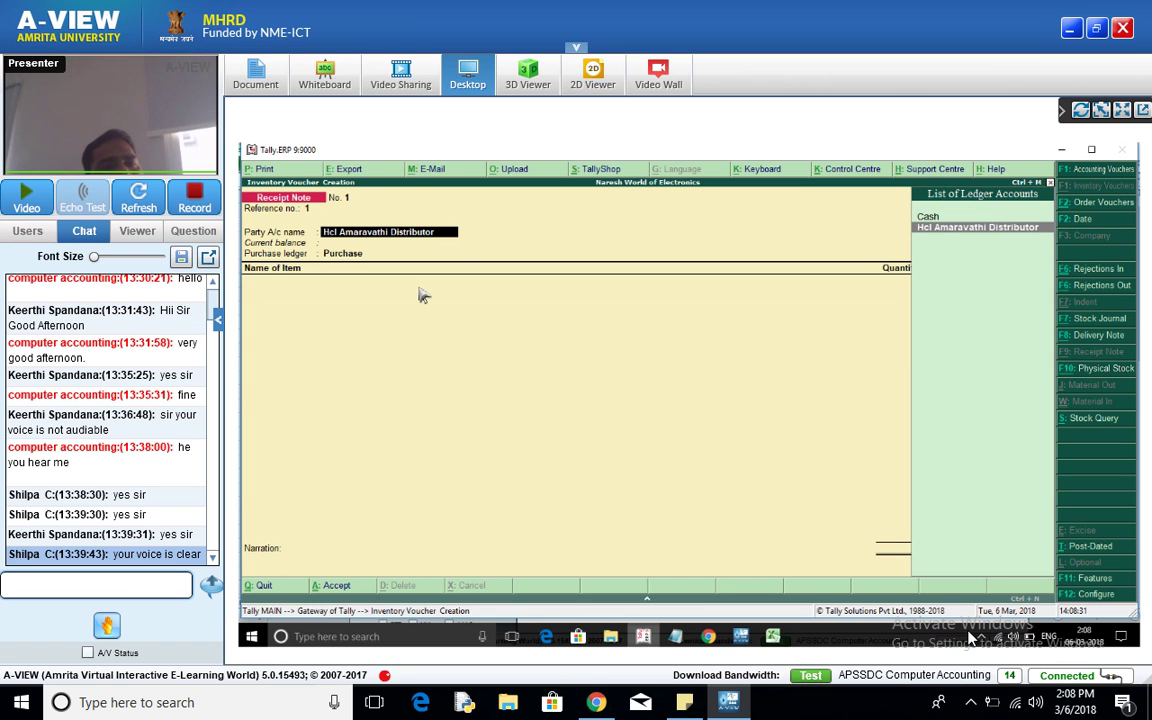
{"action": "key", "text": "Return"}
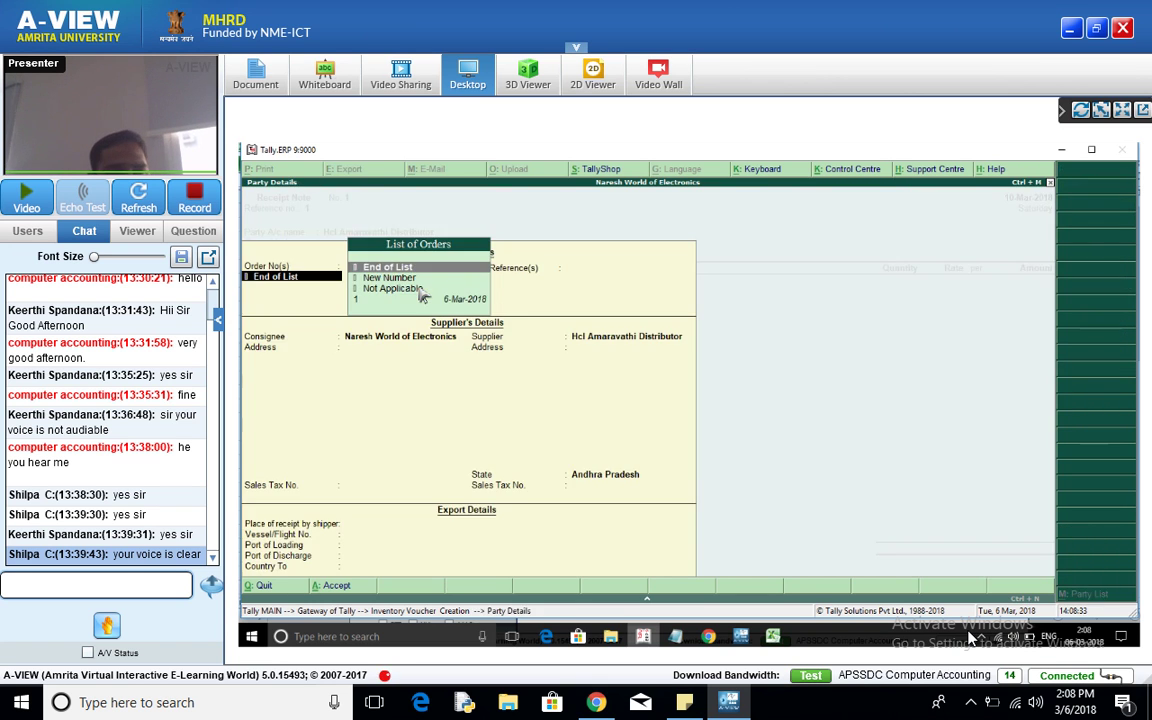
{"action": "key", "text": "Return"}
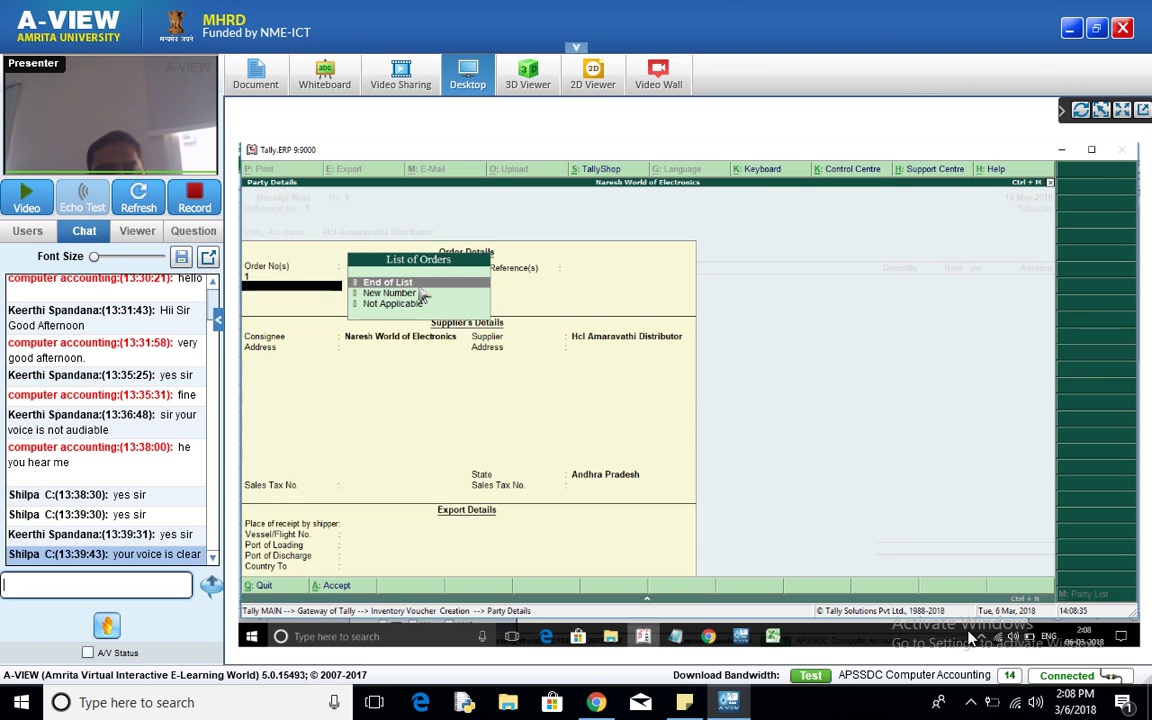
{"action": "key", "text": "Return"}
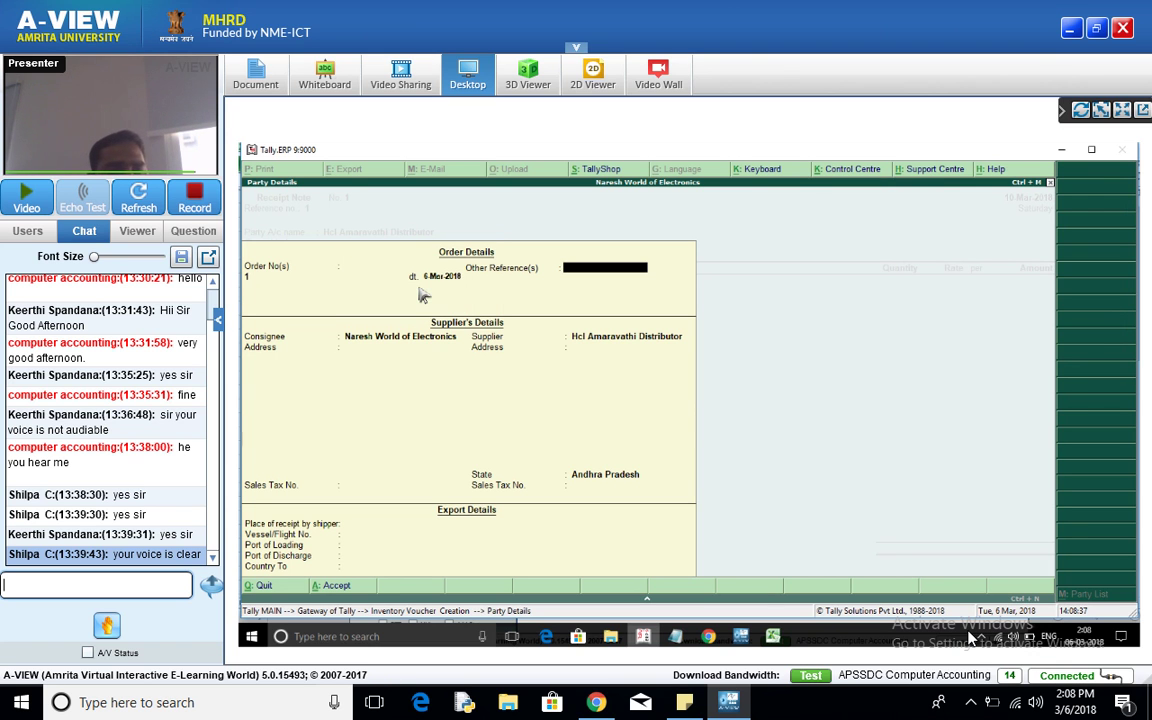
{"action": "key", "text": "ctrl+a"}
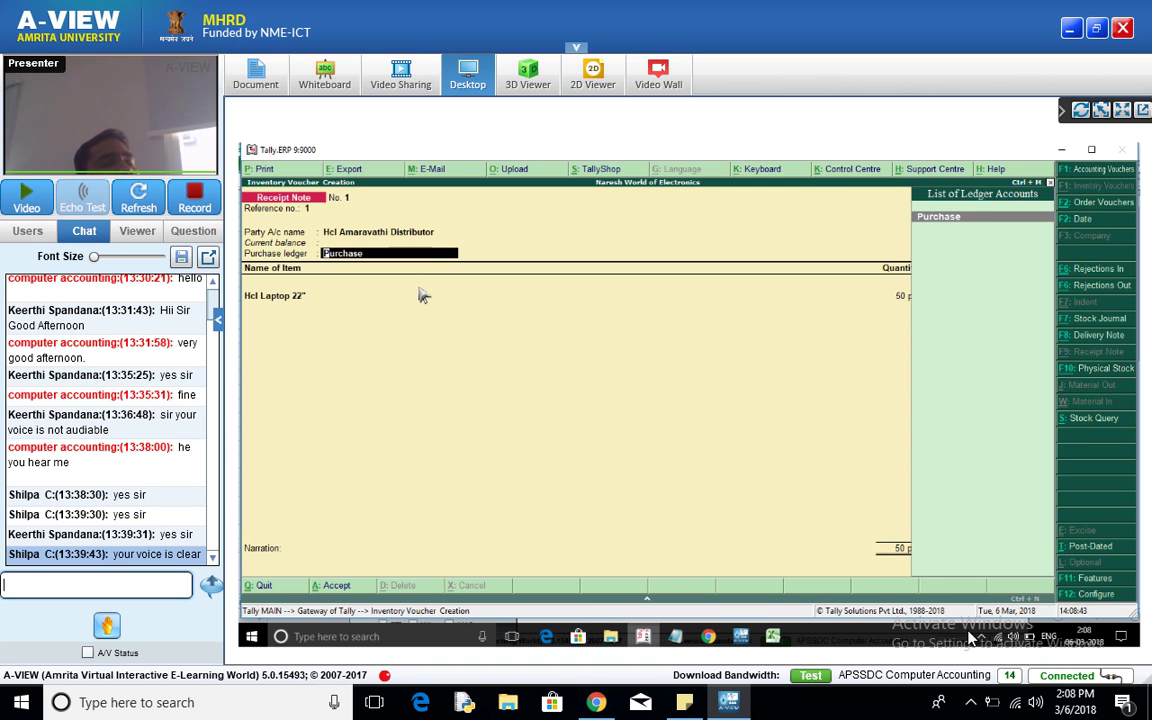
Keep the Purchase ledger and allocate 40 pcs of Hcl Laptop 22" under tracking number 1 against order number 1
{"action": "key", "text": "Return"}
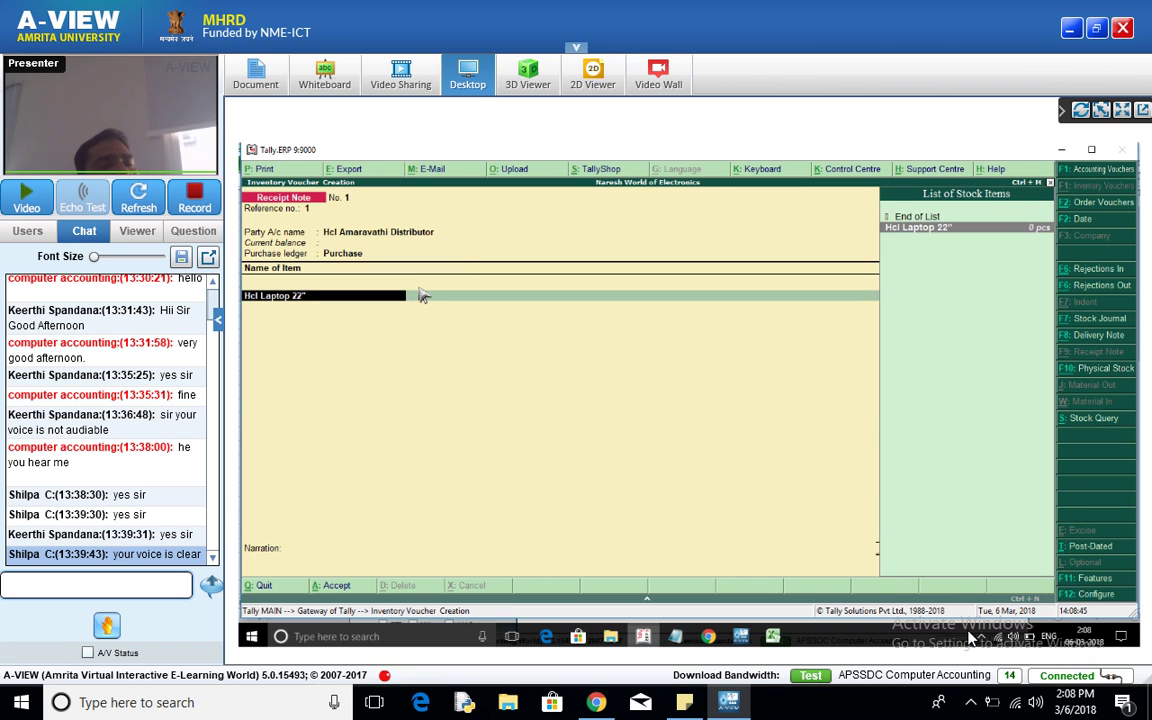
{"action": "key", "text": "Return"}
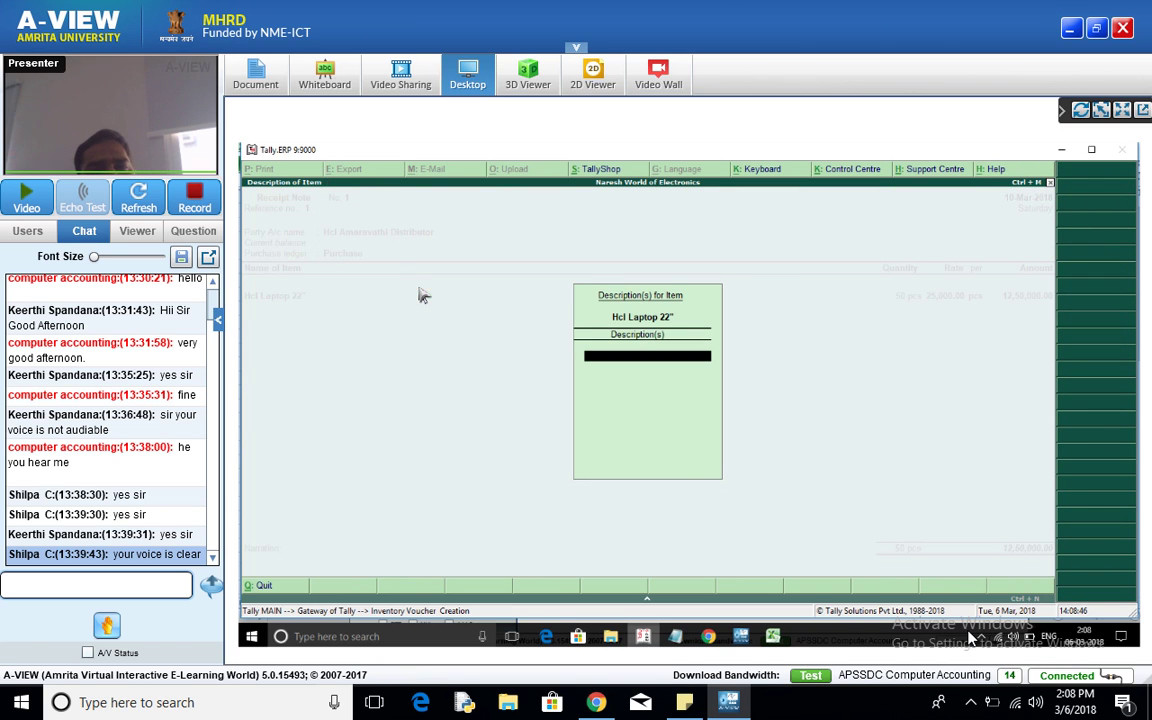
{"action": "key", "text": "Return"}
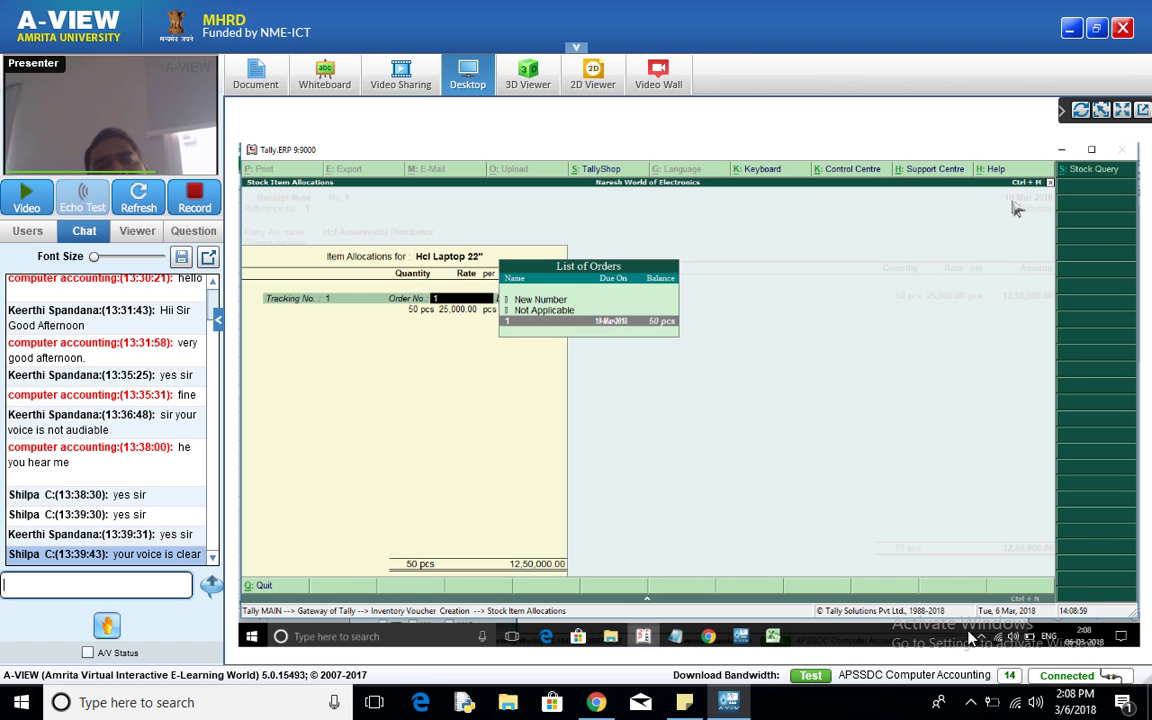
{"action": "left_click", "coordinate": [621, 324]}
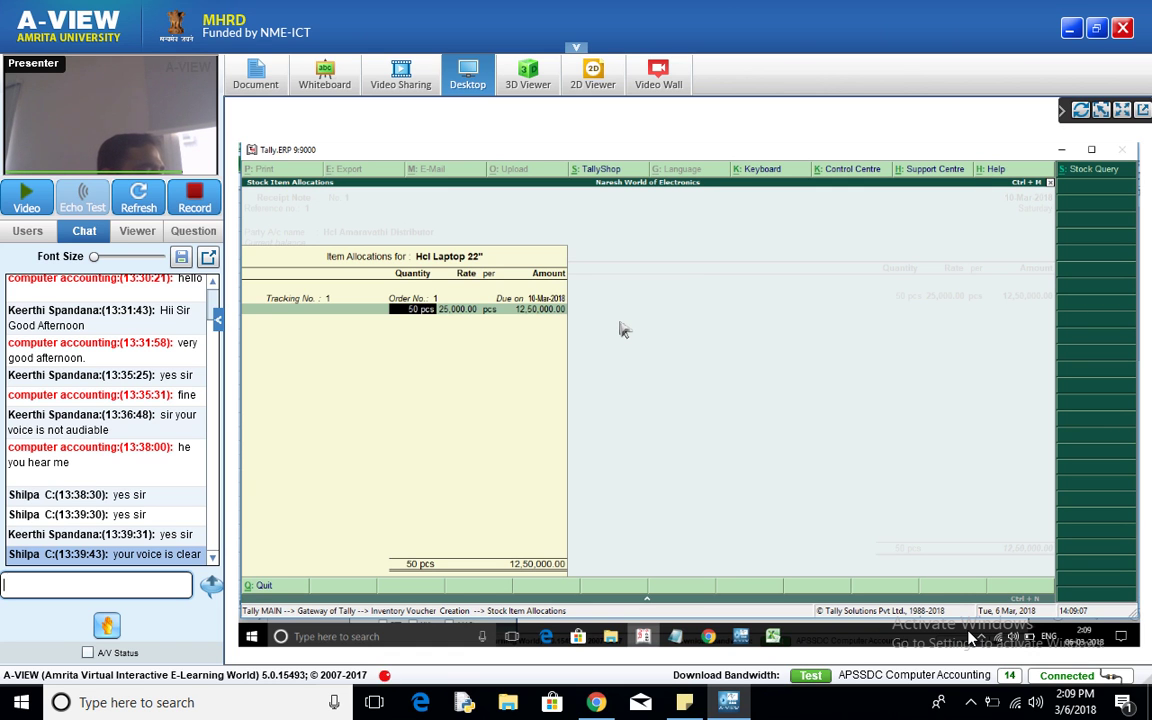
{"action": "type", "text": "4"}
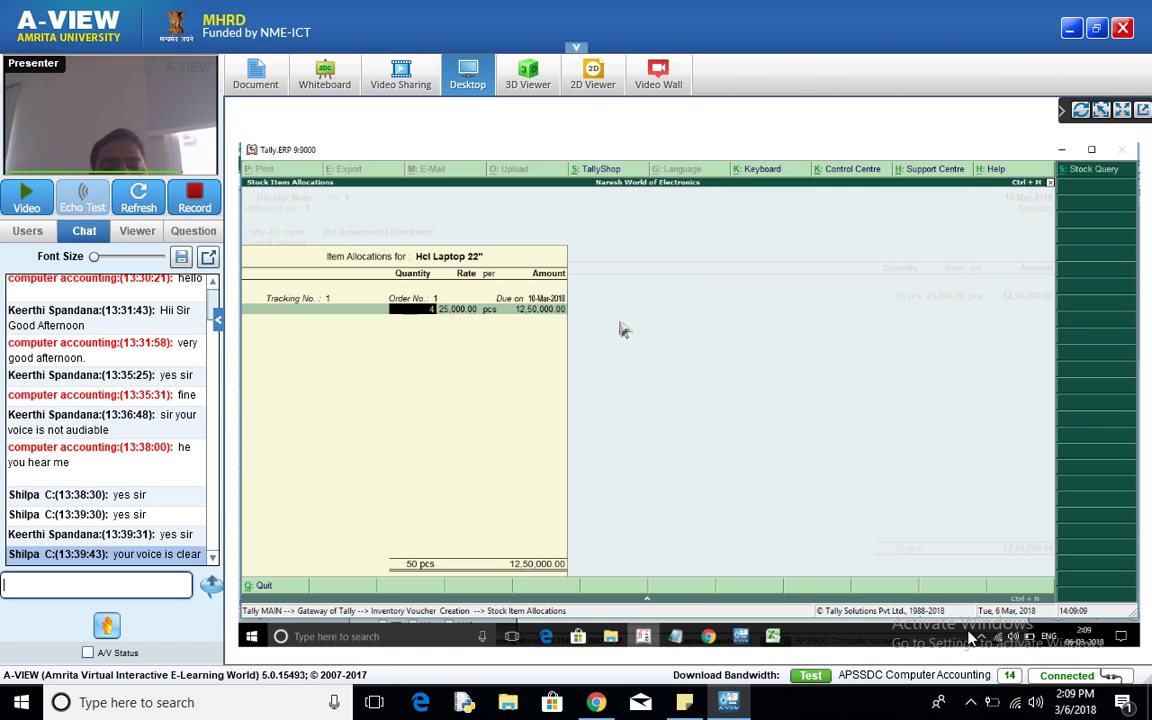
{"action": "type", "text": "0"}
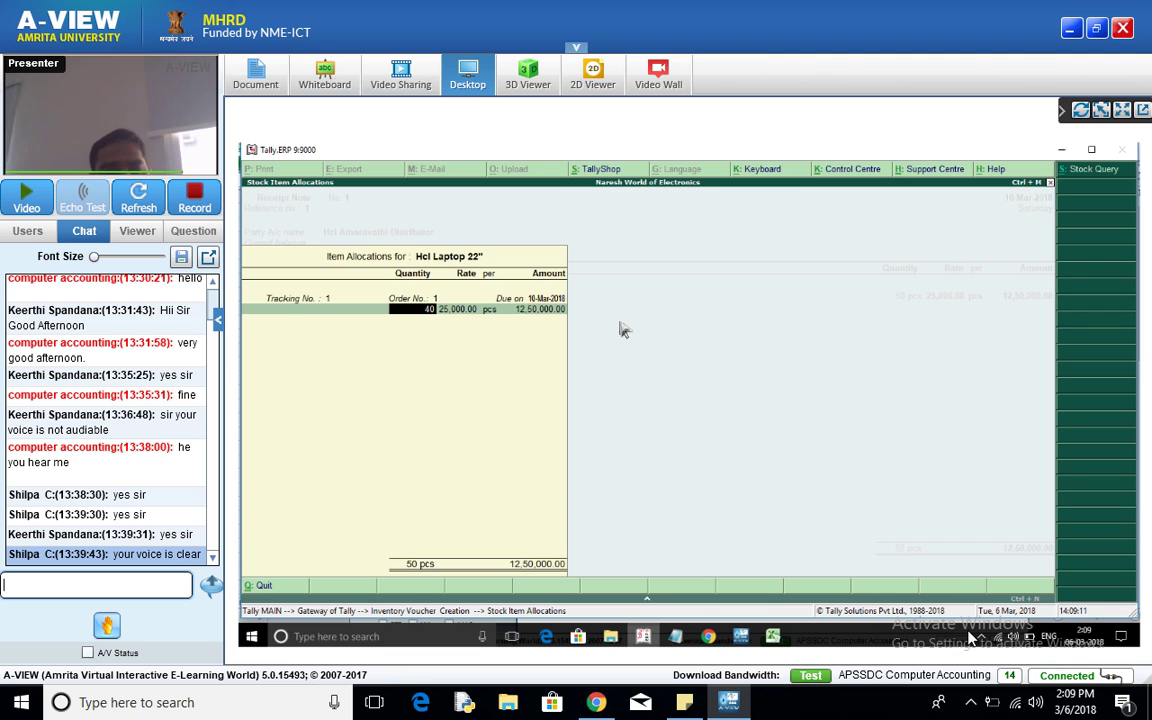
{"action": "key", "text": "Return"}
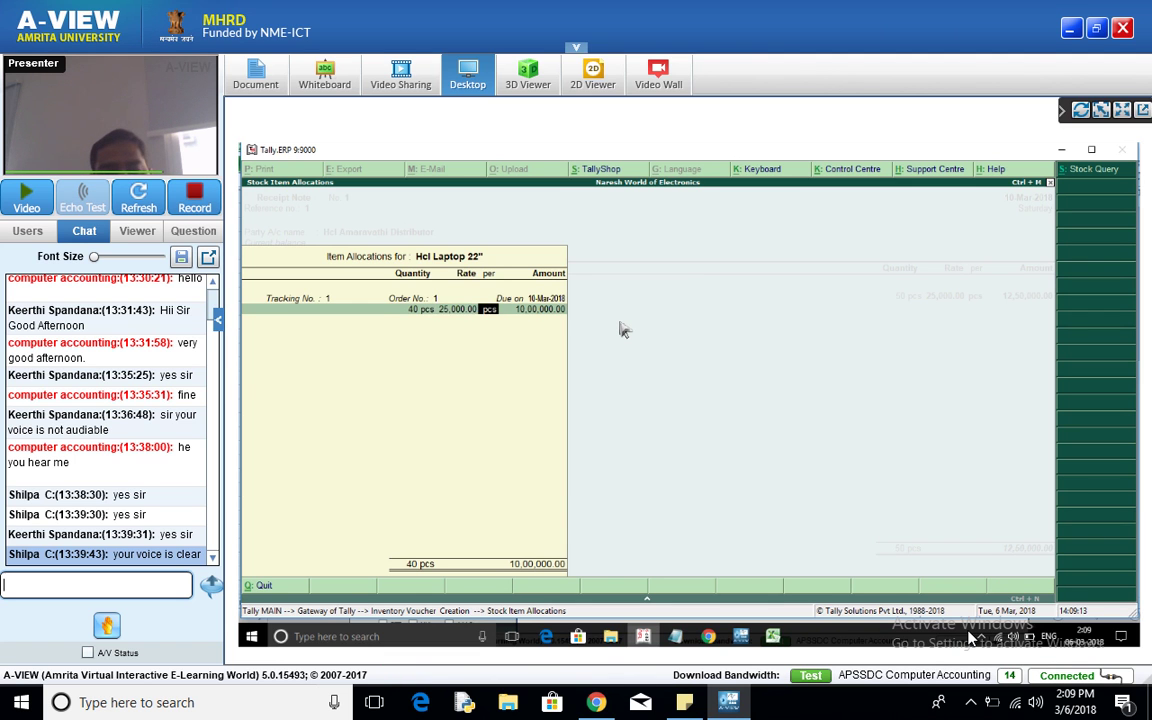
{"action": "key", "text": "Return"}
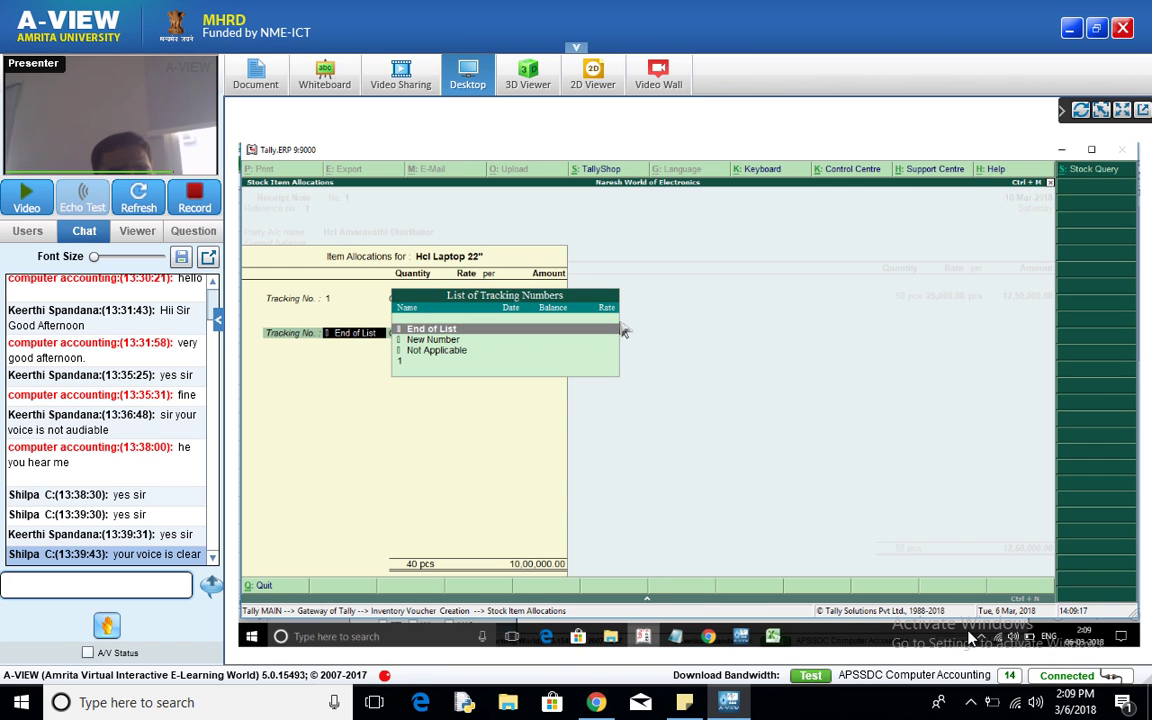
{"action": "key", "text": "Down"}
{"action": "key", "text": "Return"}
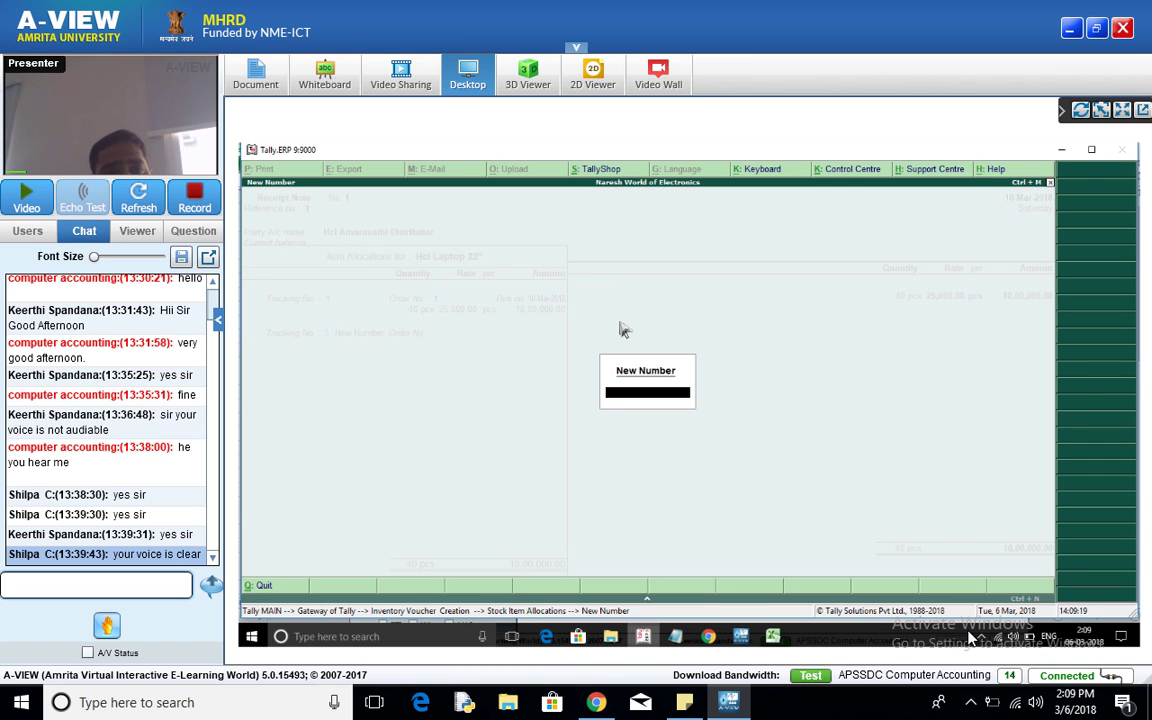
{"action": "type", "text": "3"}
{"action": "key", "text": "Return"}
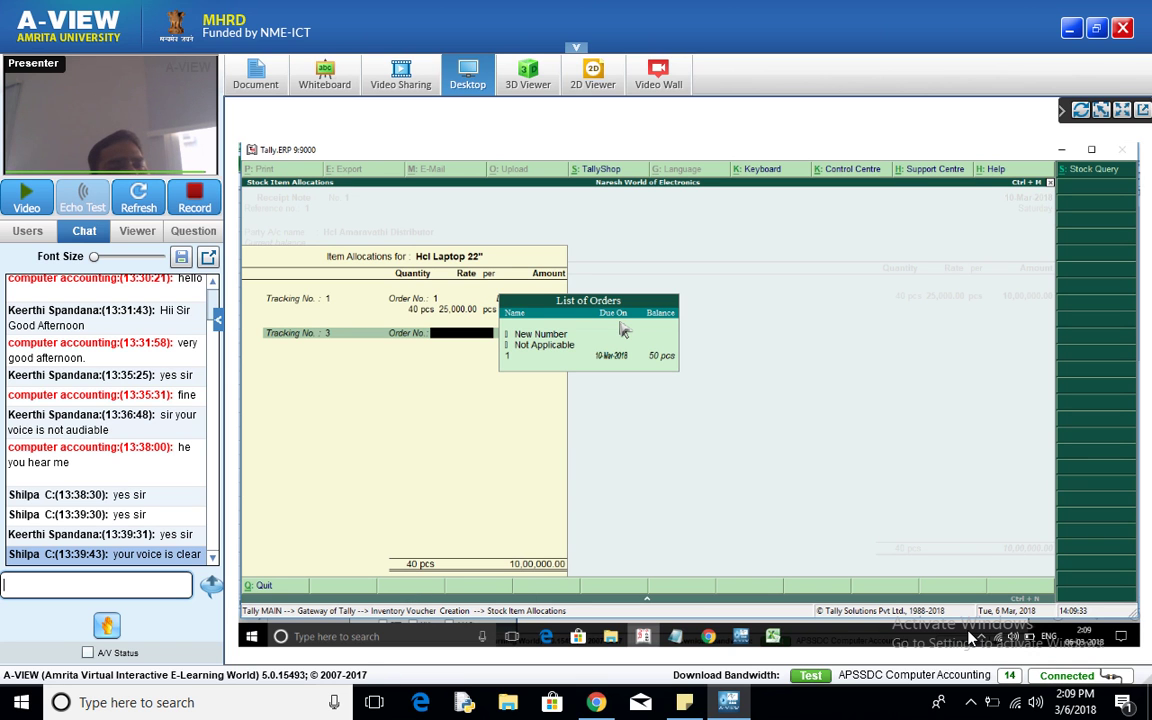
{"action": "key", "text": "BackSpace"}
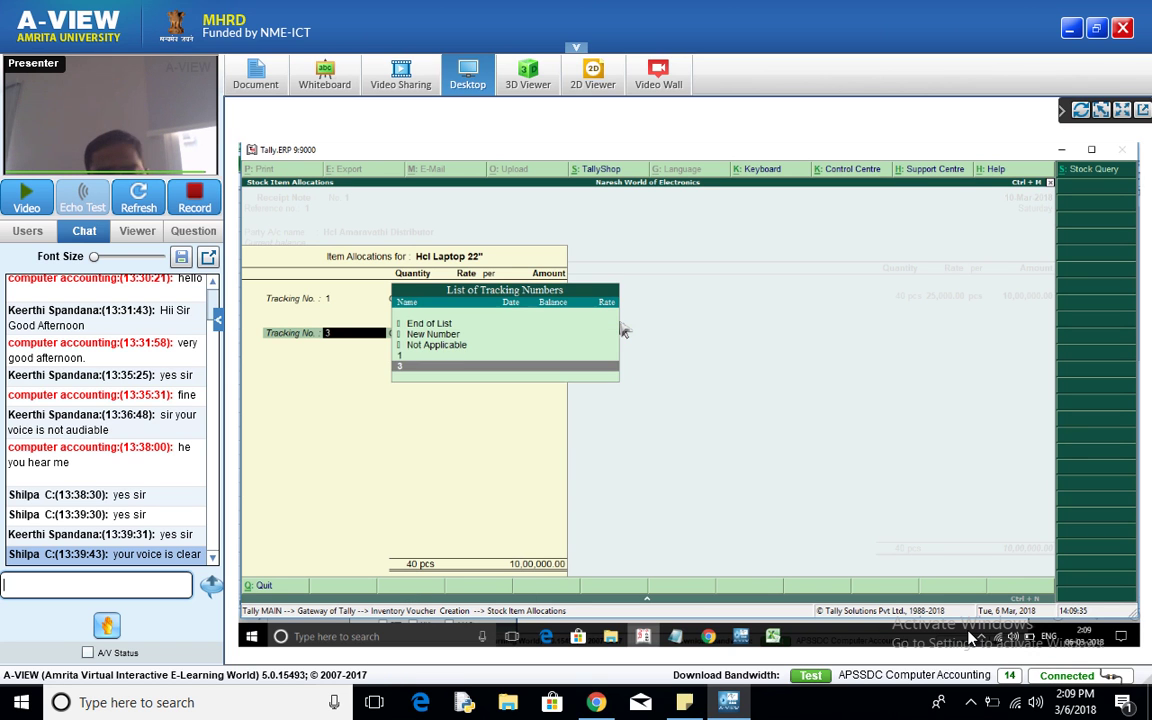
End the Hcl Laptop 22" allocations with End of List, leave the narration blank, and save the receipt note
{"action": "key", "text": "Up"}
{"action": "key", "text": "Up"}
{"action": "key", "text": "Up"}
{"action": "key", "text": "Up"}
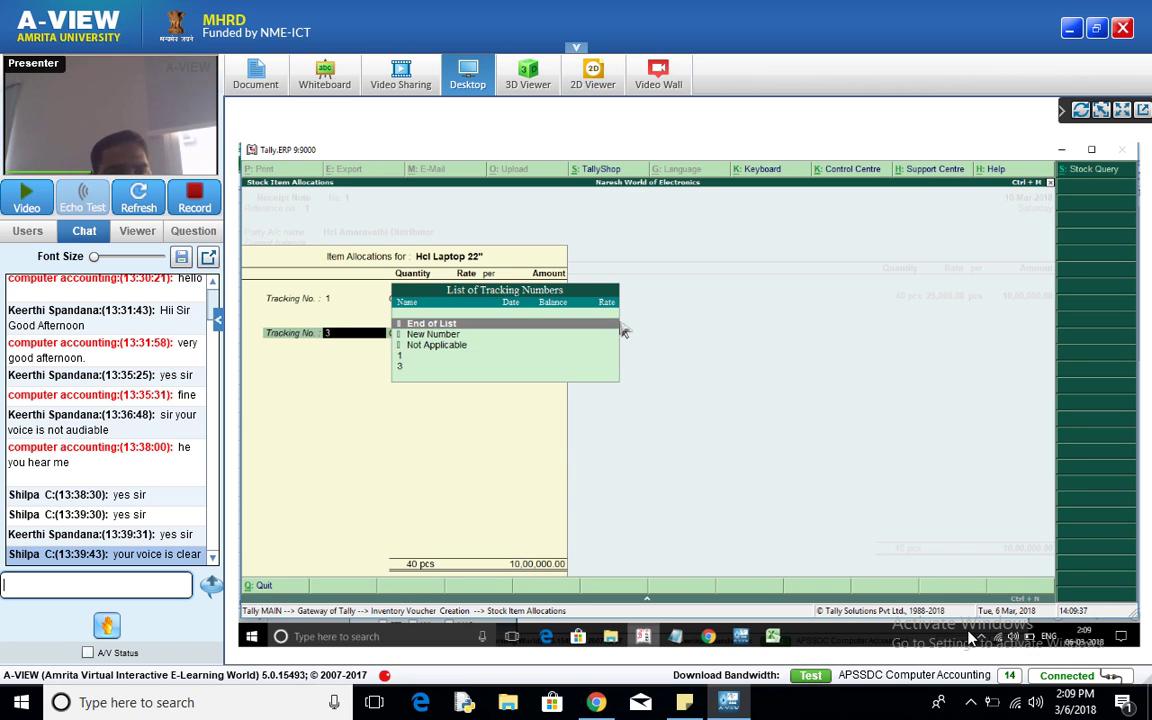
{"action": "key", "text": "Return"}
{"action": "key", "text": "Return"}
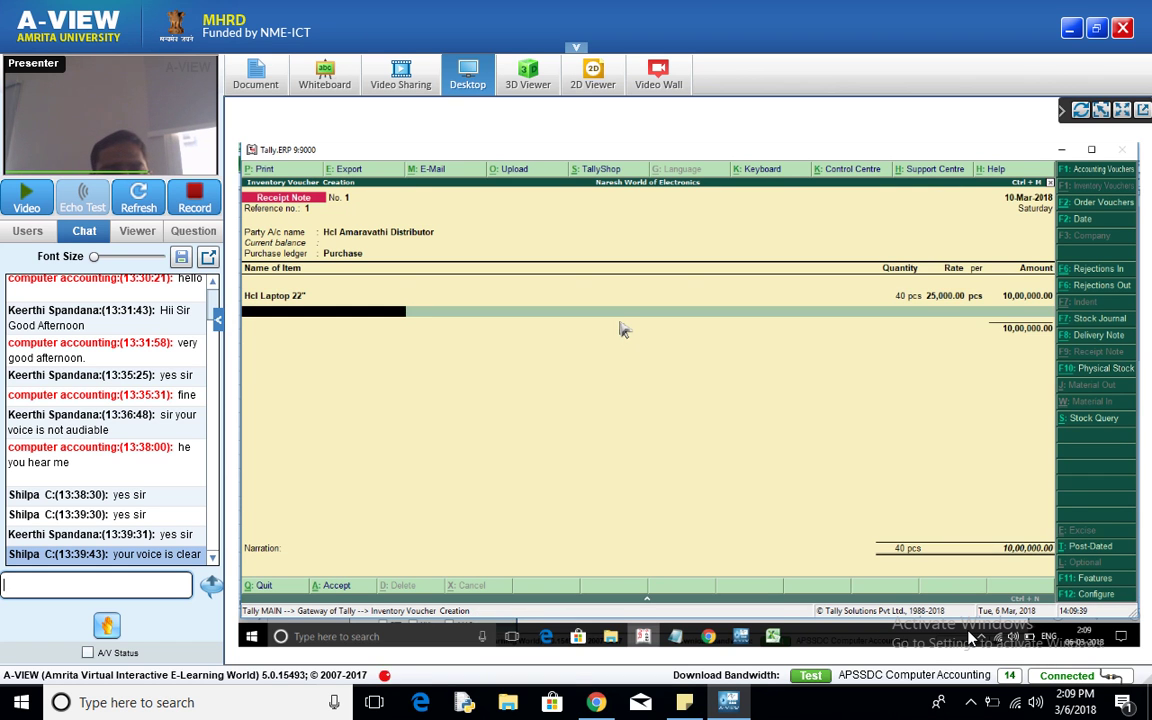
{"action": "key", "text": "Return"}
{"action": "key", "text": "Return"}
{"action": "key", "text": "Return"}
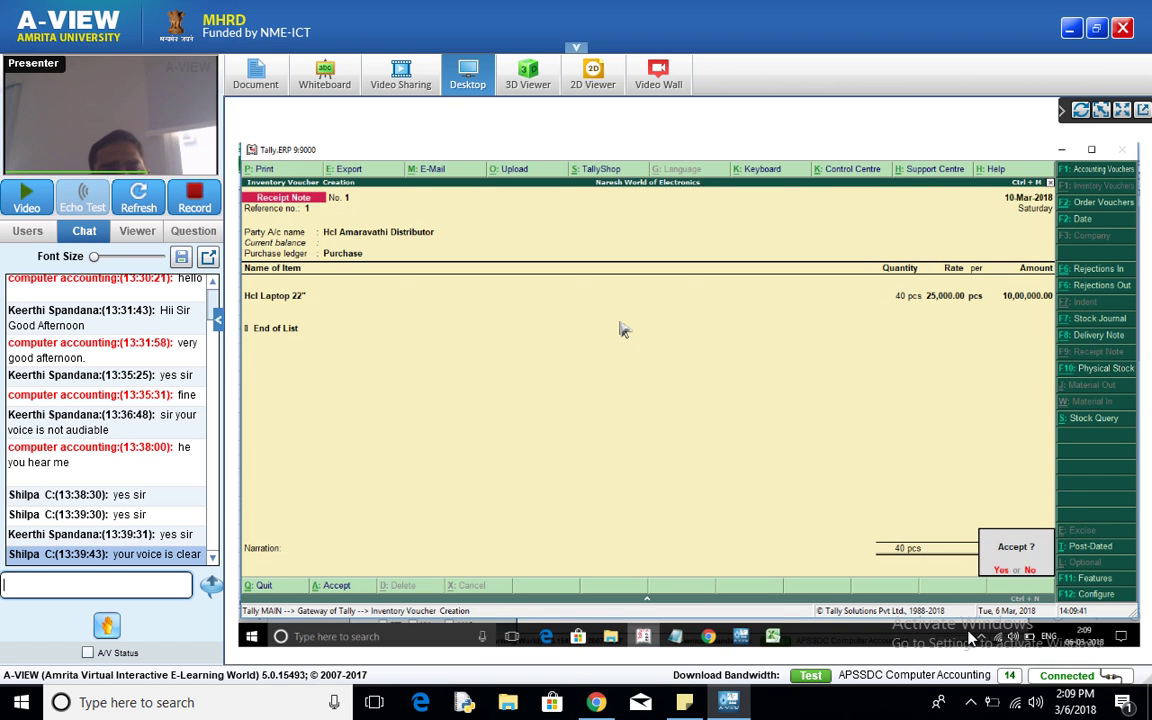
{"action": "key", "text": "Return"}
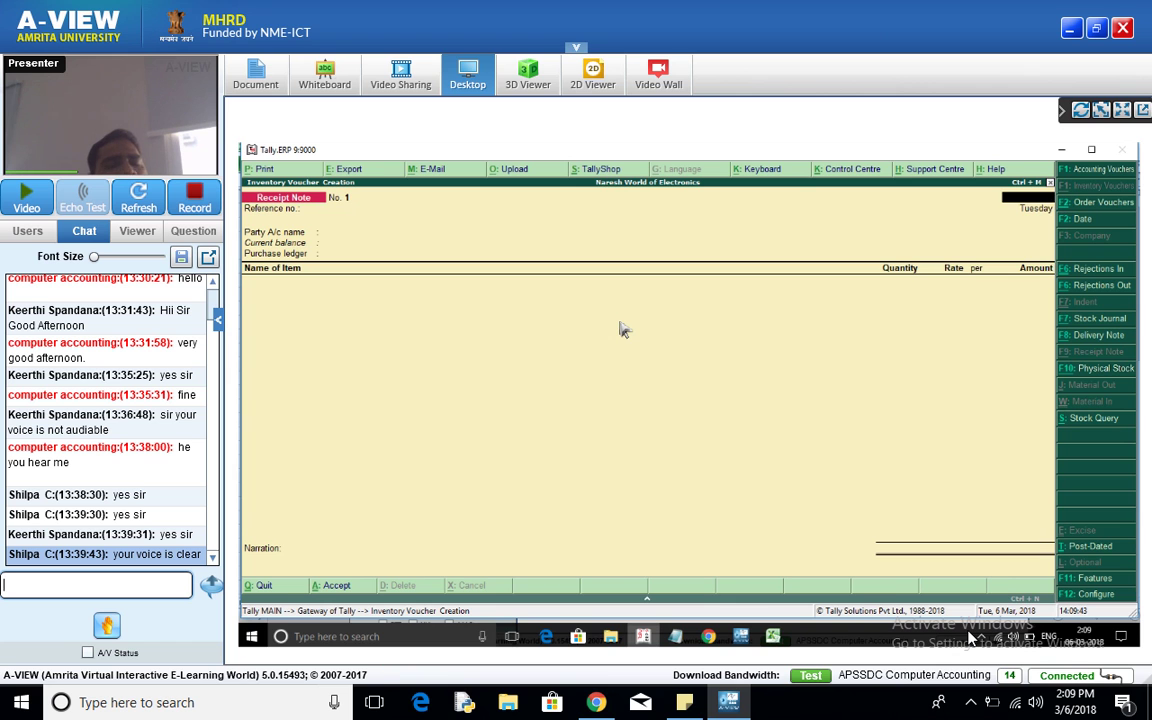
Leave voucher entry and open the Purchase Order Outstandings report for the stock item Hcl Laptop 22"
{"action": "key", "text": "Escape"}
{"action": "key", "text": "Return"}
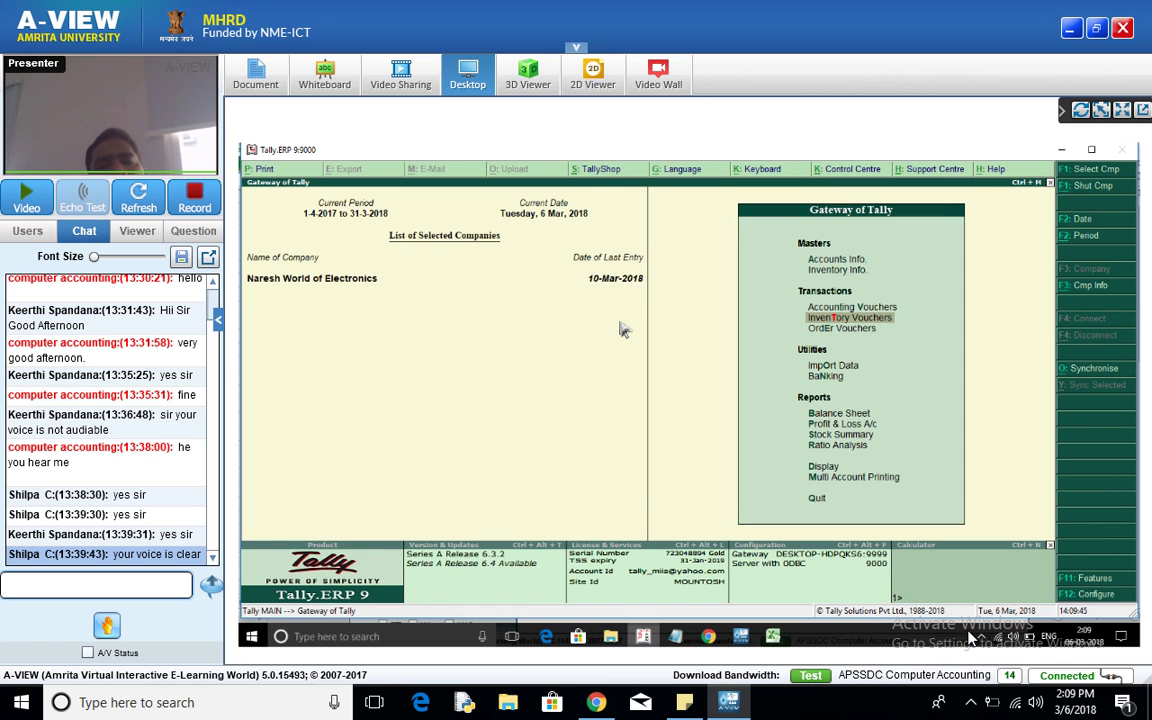
{"action": "key", "text": "Down"}
{"action": "key", "text": "Down"}
{"action": "key", "text": "Down"}
{"action": "key", "text": "Down"}
{"action": "key", "text": "Down"}
{"action": "key", "text": "Down"}
{"action": "key", "text": "Down"}
{"action": "key", "text": "Down"}
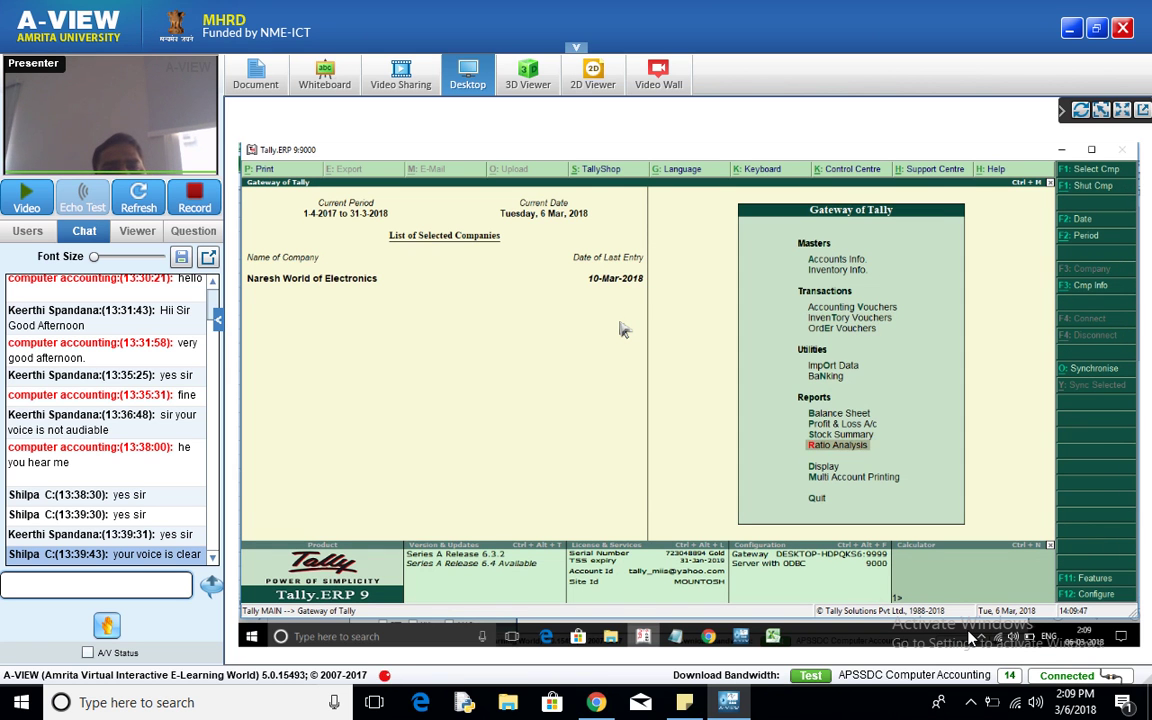
{"action": "key", "text": "Return"}
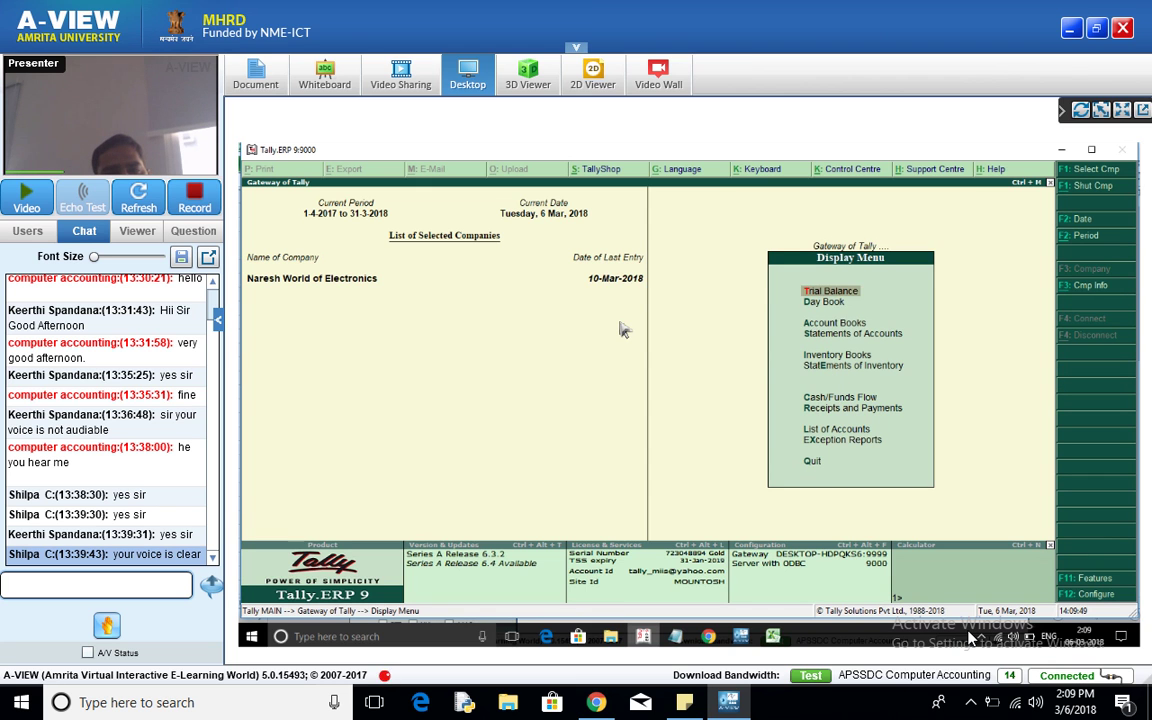
{"action": "key", "text": "Down"}
{"action": "key", "text": "Down"}
{"action": "key", "text": "Down"}
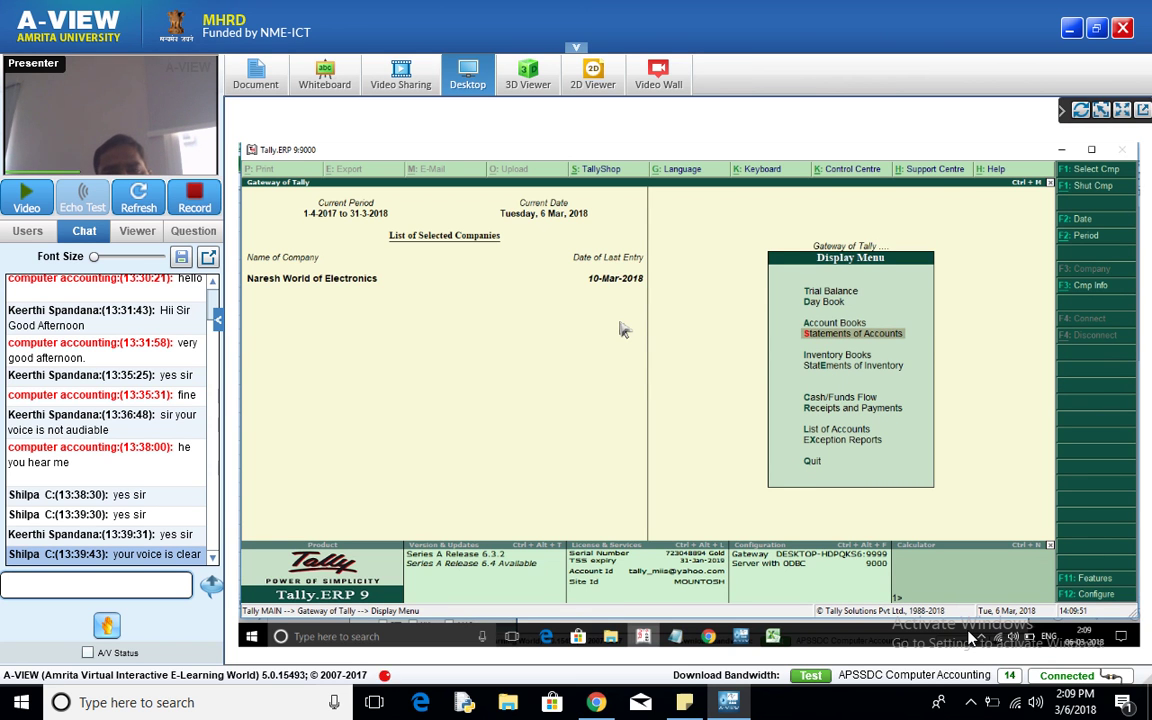
{"action": "key", "text": "Down"}
{"action": "key", "text": "Down"}
{"action": "key", "text": "Return"}
{"action": "key", "text": "Down"}
{"action": "key", "text": "Down"}
{"action": "key", "text": "Down"}
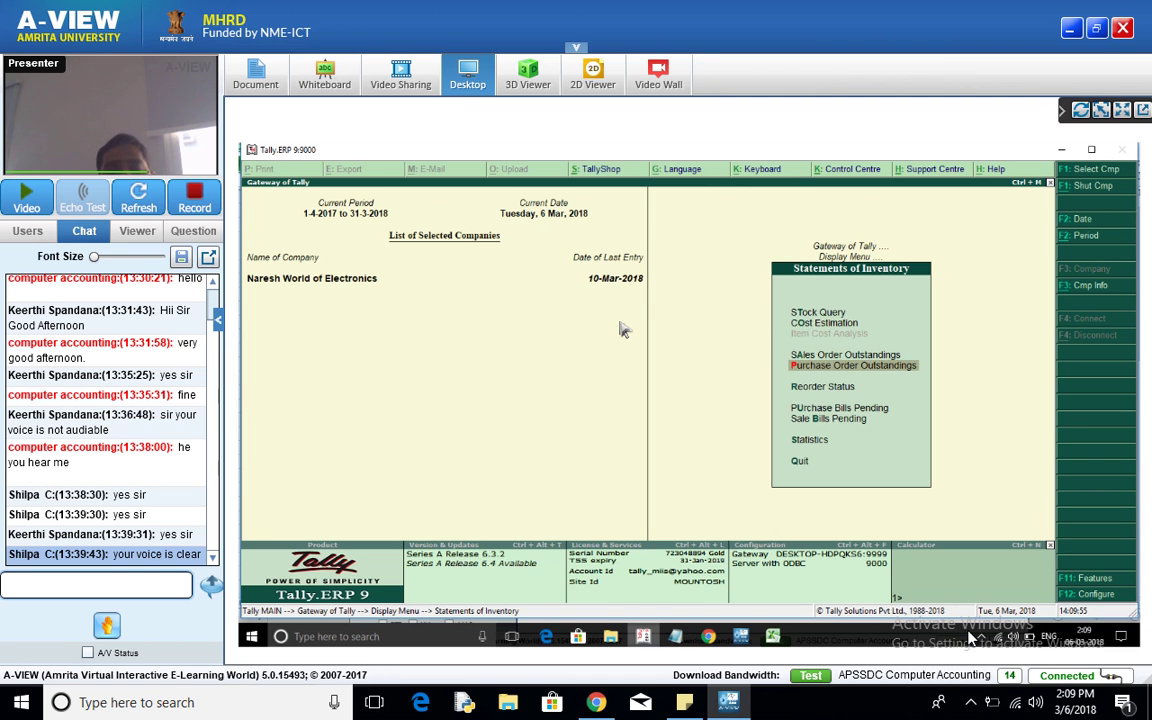
{"action": "key", "text": "Return"}
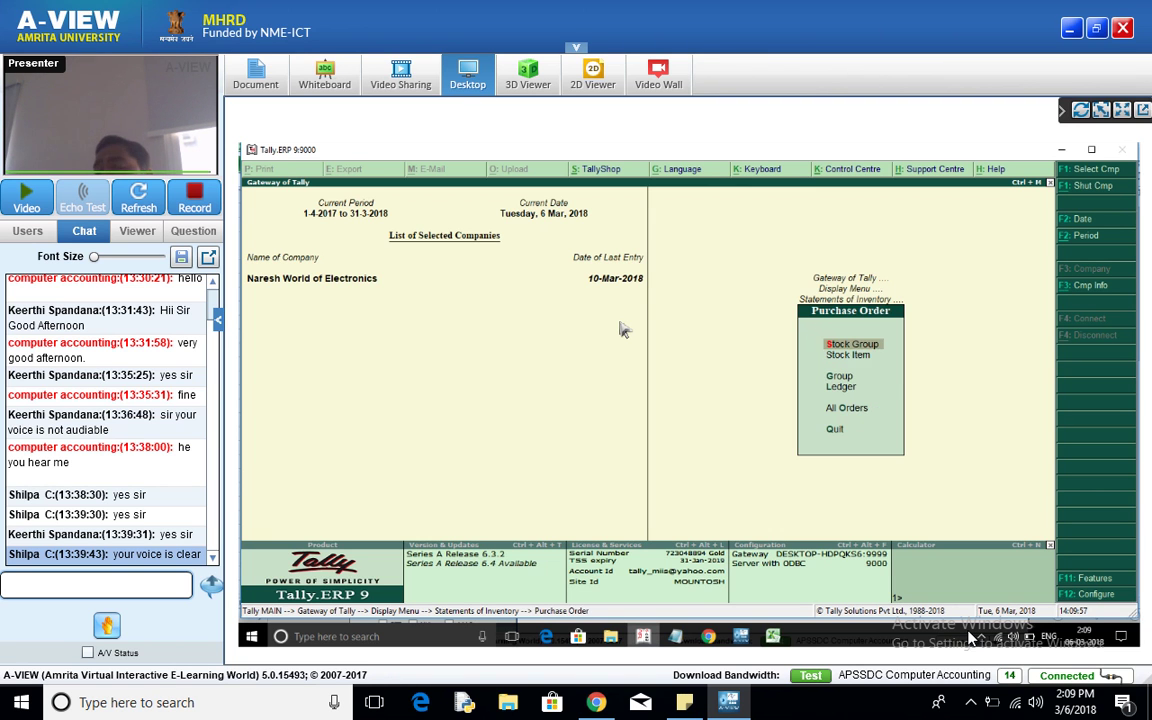
{"action": "key", "text": "Down"}
{"action": "key", "text": "Return"}
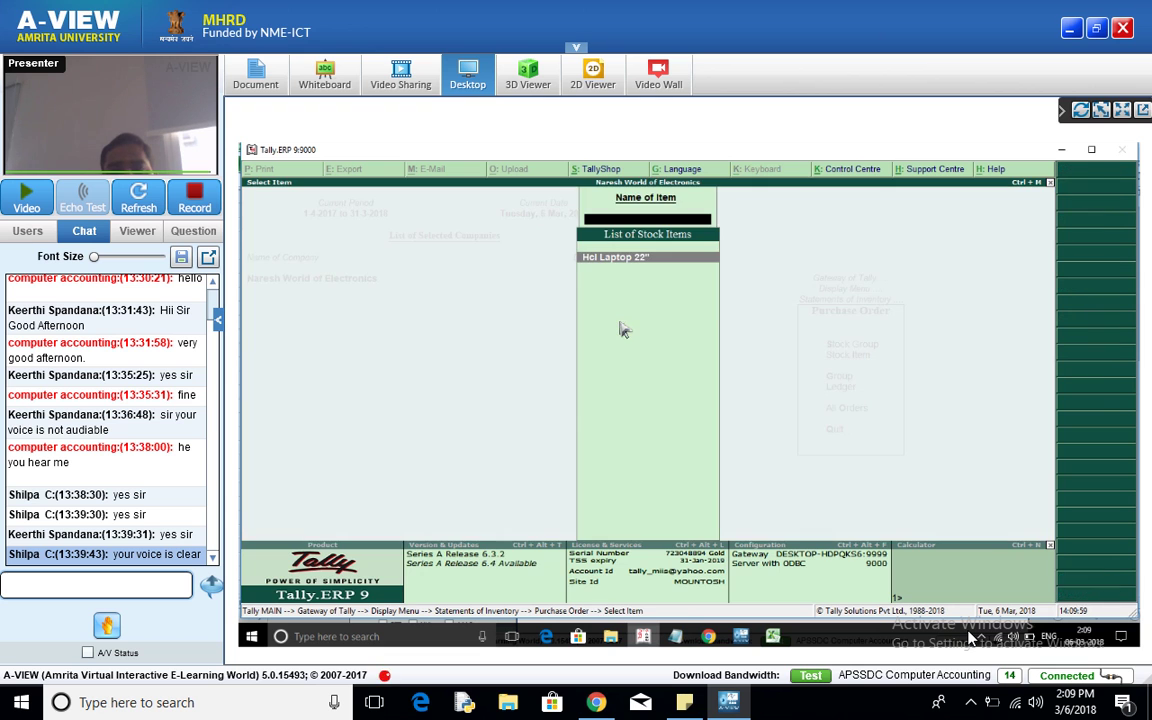
{"action": "key", "text": "Return"}
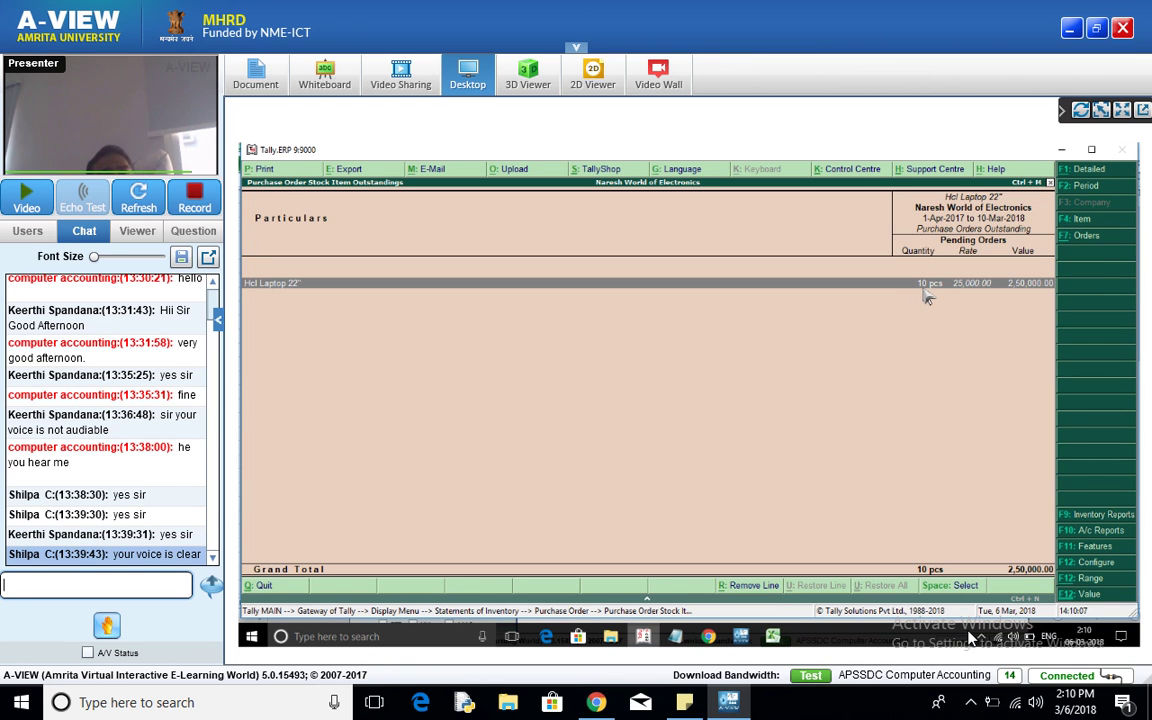
Examine the ordered and balance quantities in the laptop's outstanding order details, and return to the Gateway of Tally
{"action": "key", "text": "Return"}
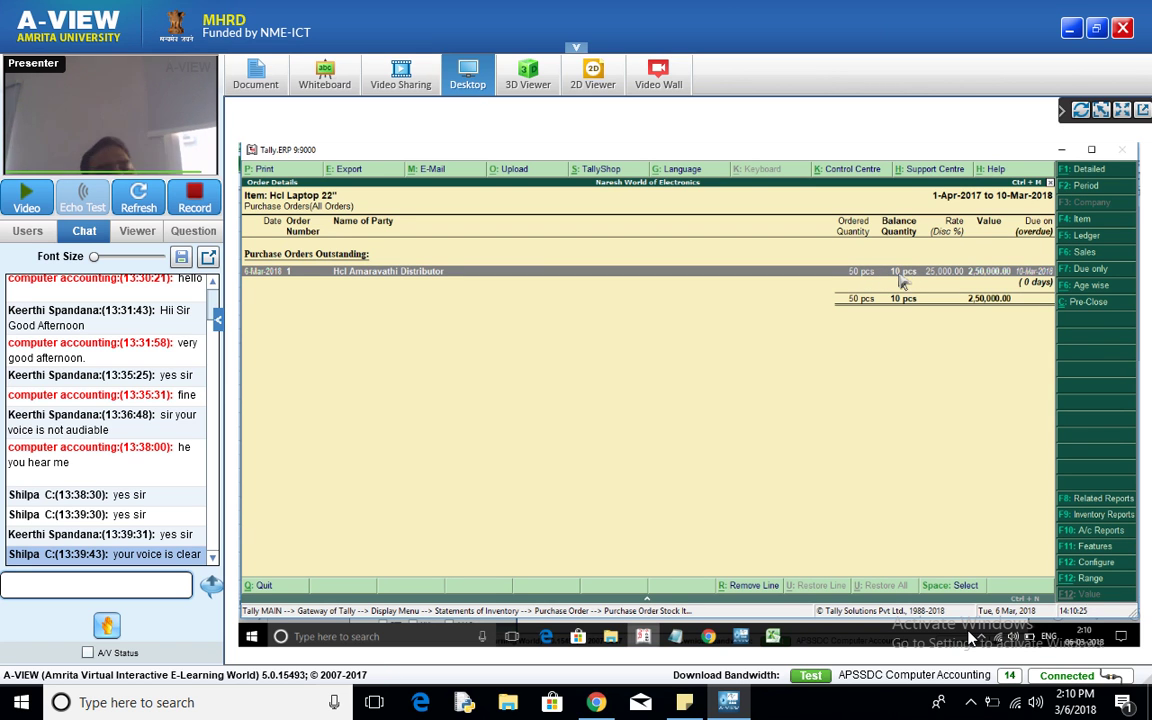
{"action": "key", "text": "Escape"}
{"action": "key", "text": "Escape"}
{"action": "key", "text": "Escape"}
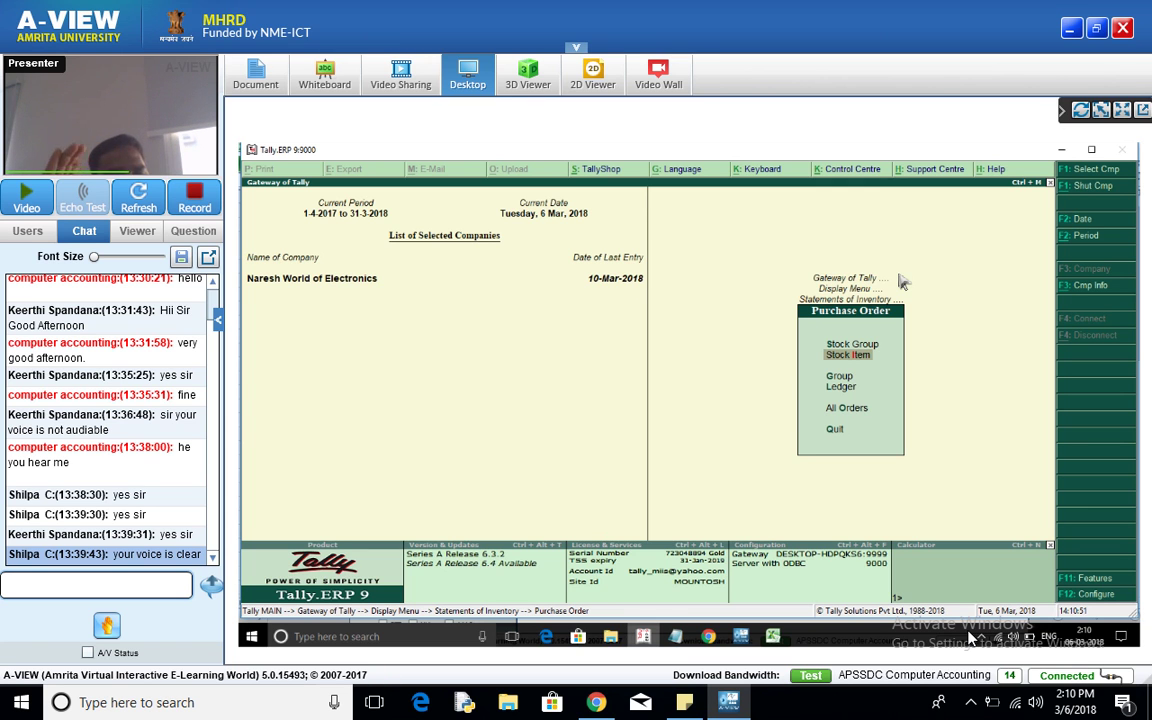
{"action": "key", "text": "Escape"}
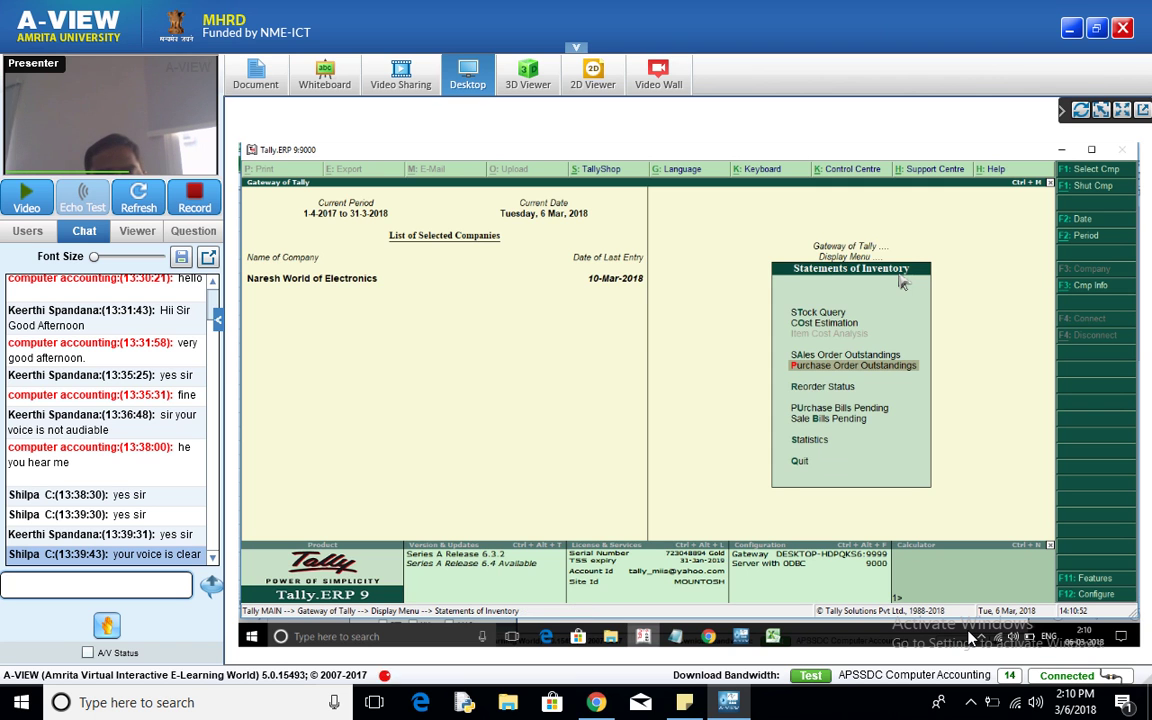
{"action": "key", "text": "Escape"}
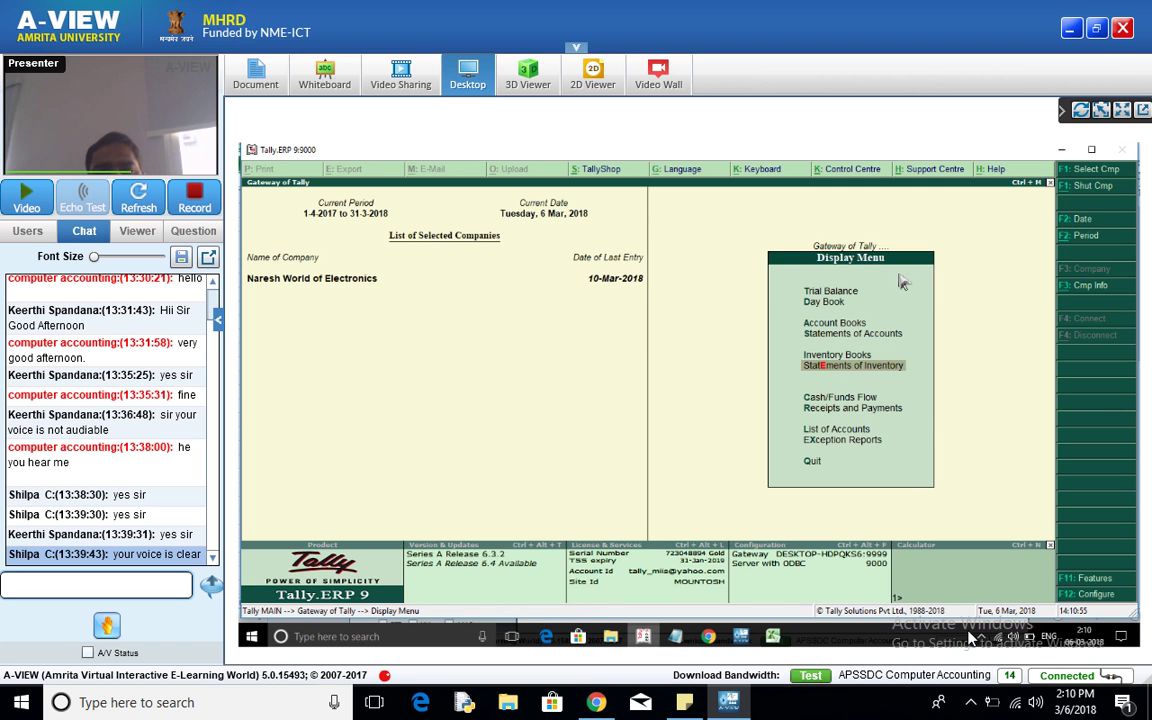
{"action": "key", "text": "Escape"}
Open Inventory Vouchers and start a Rejections Out voucher
{"action": "key", "text": "Up"}
{"action": "key", "text": "Up"}
{"action": "key", "text": "Up"}
{"action": "key", "text": "Up"}
{"action": "key", "text": "Up"}
{"action": "key", "text": "Up"}
{"action": "key", "text": "Up"}
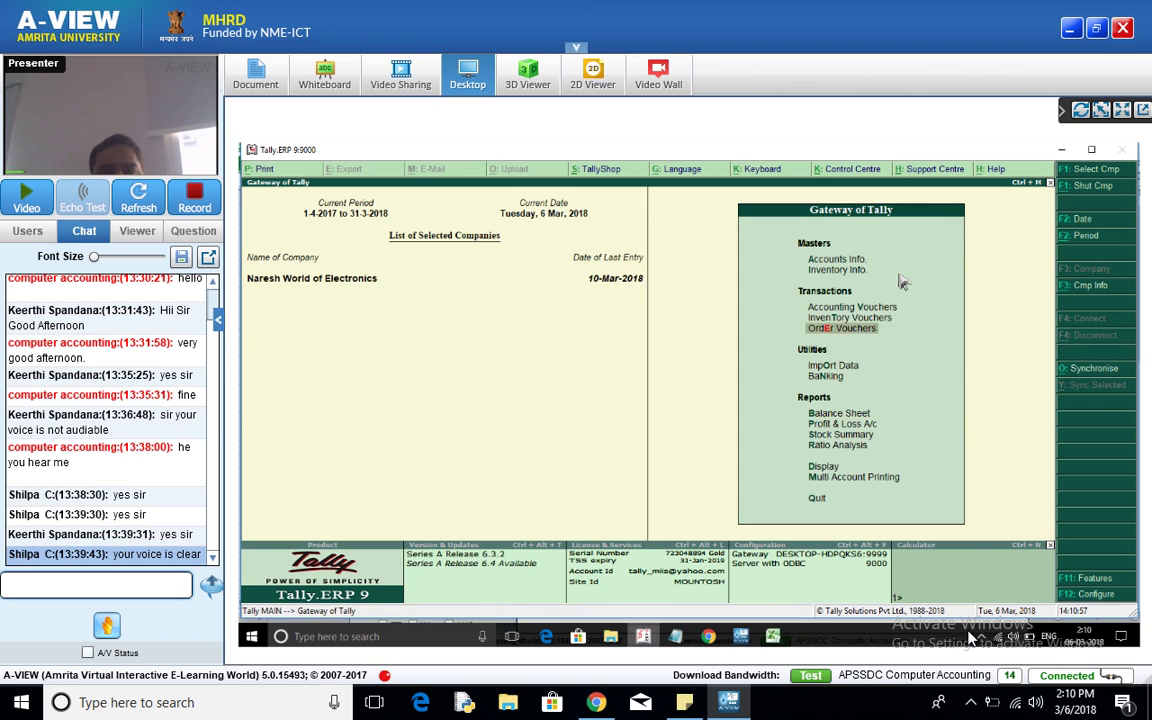
{"action": "key", "text": "Up"}
{"action": "key", "text": "Return"}
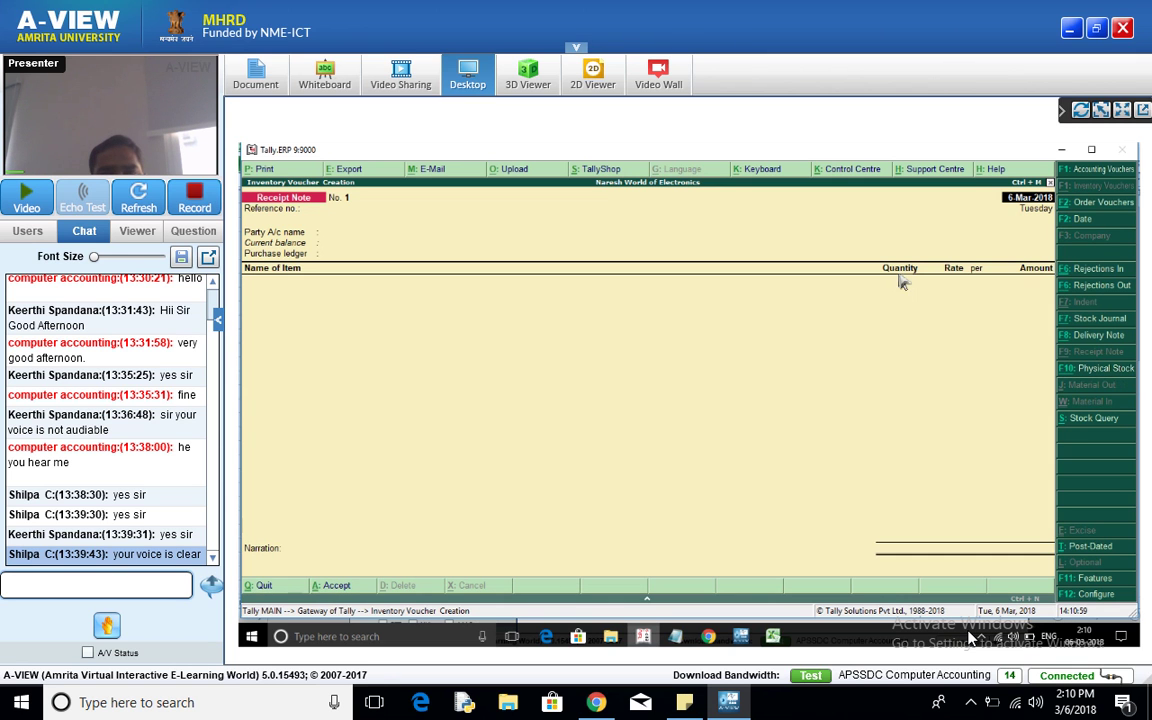
{"action": "left_click", "coordinate": [1012, 198]}
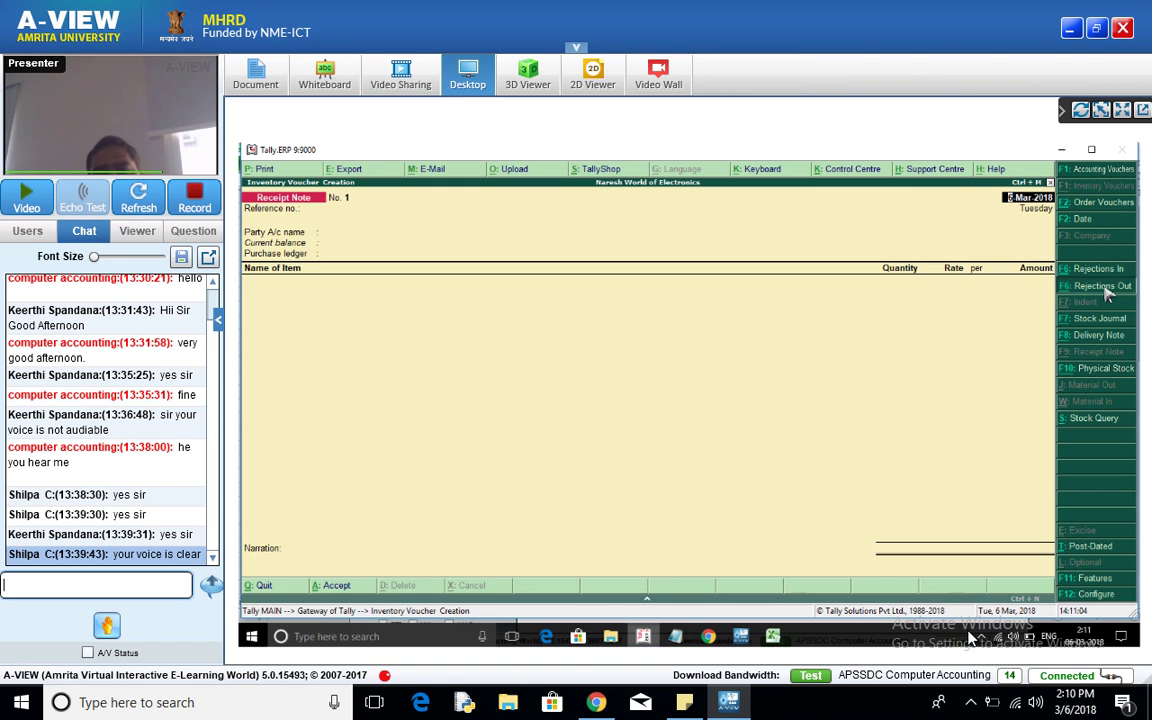
{"action": "left_click", "coordinate": [1104, 287]}
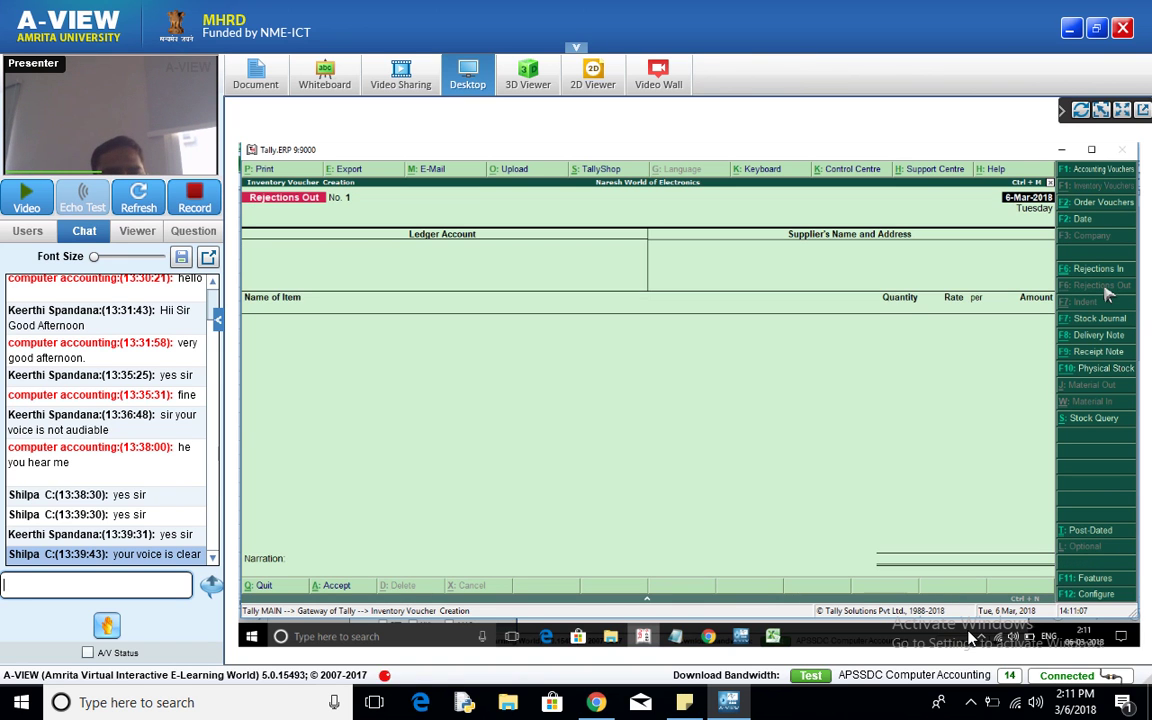
Accept the date 6-Mar-2018 and select Hcl Amaravathi Distributor as the ledger account and supplier of the rejection
{"action": "key", "text": "Return"}
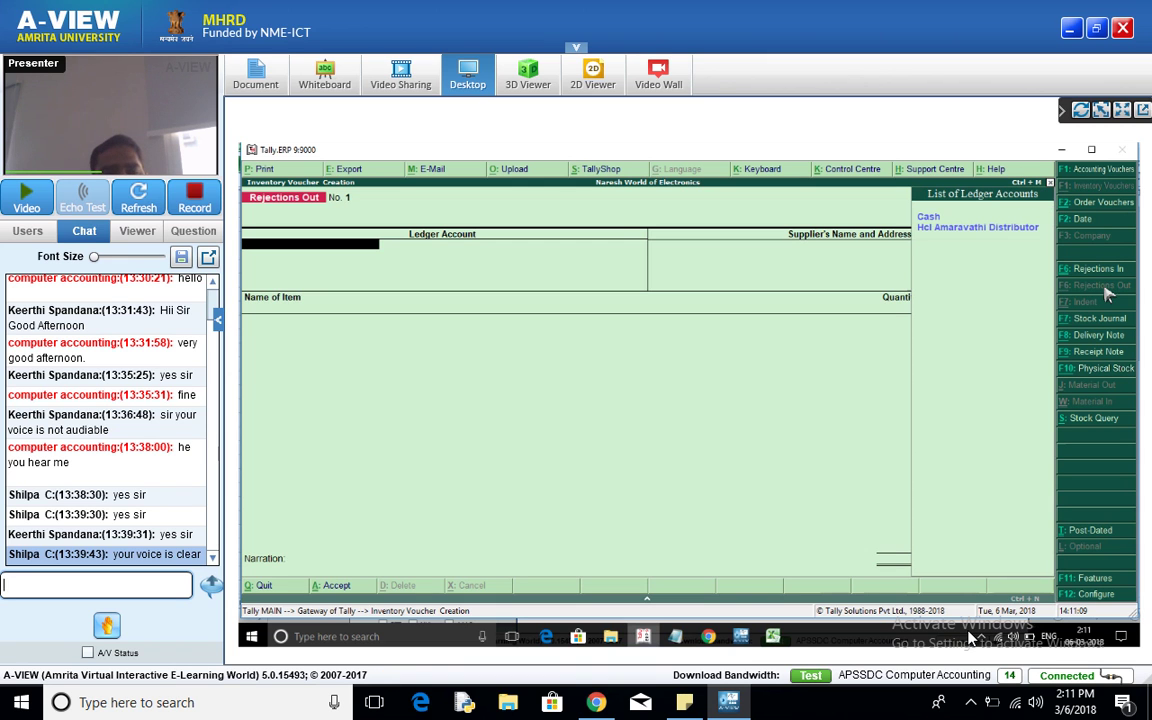
{"action": "key", "text": "Down"}
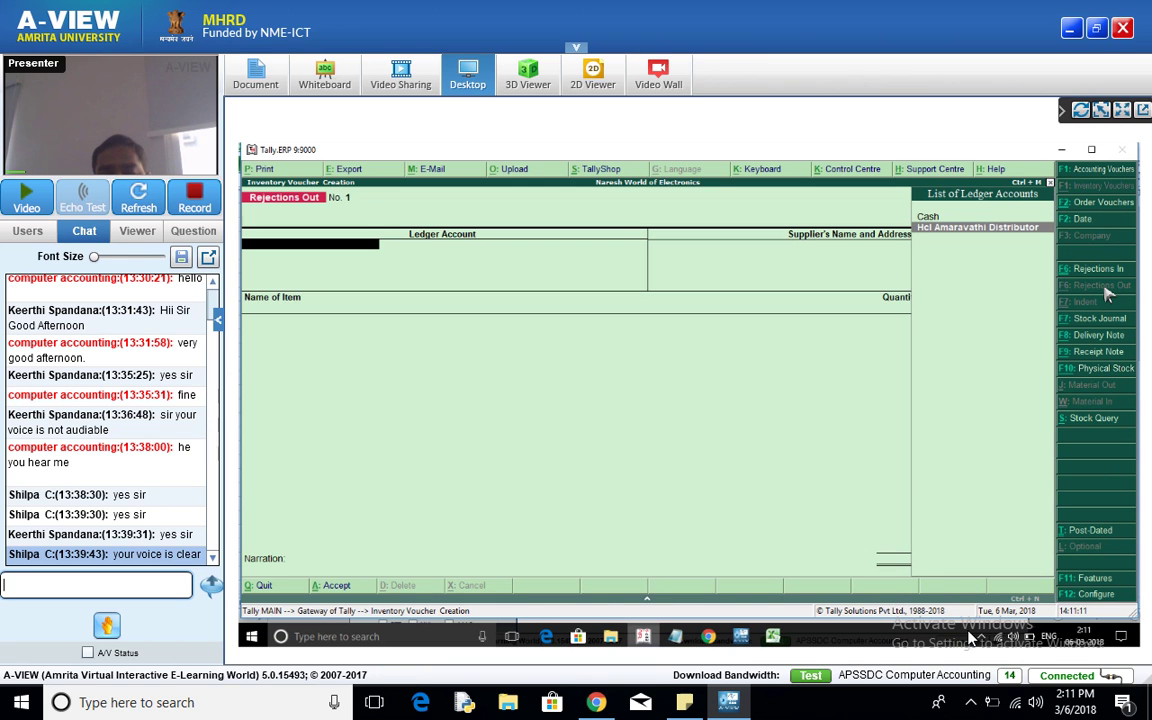
{"action": "key", "text": "Return"}
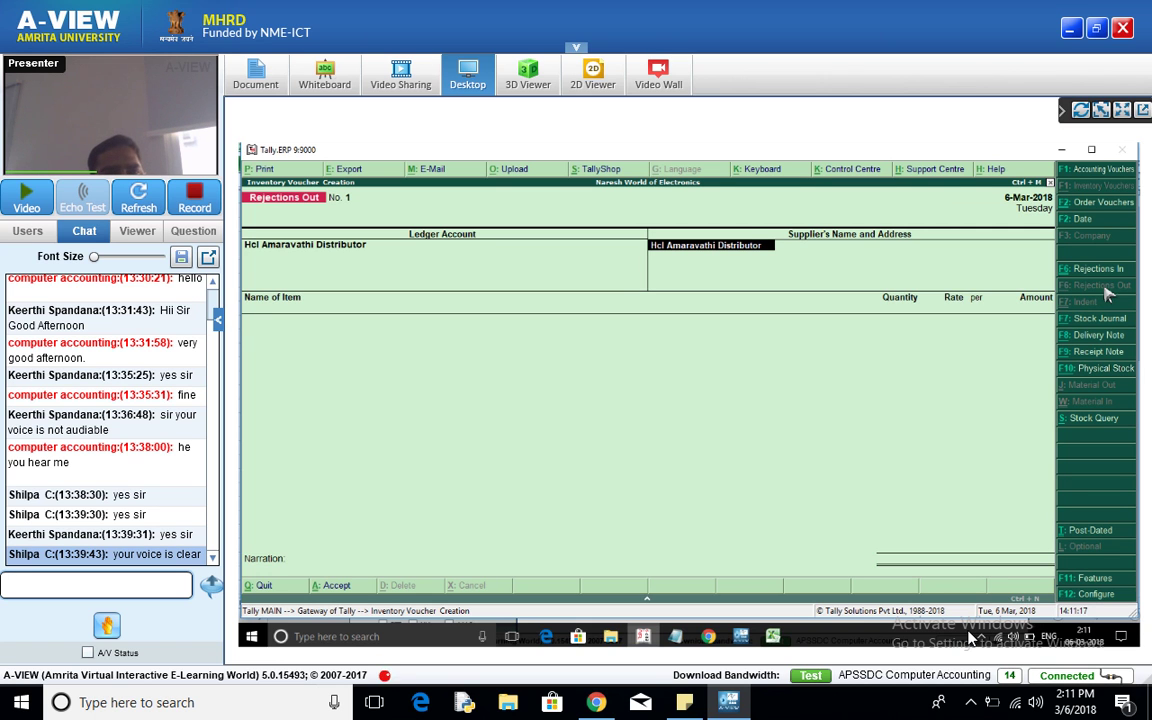
{"action": "key", "text": "Return"}
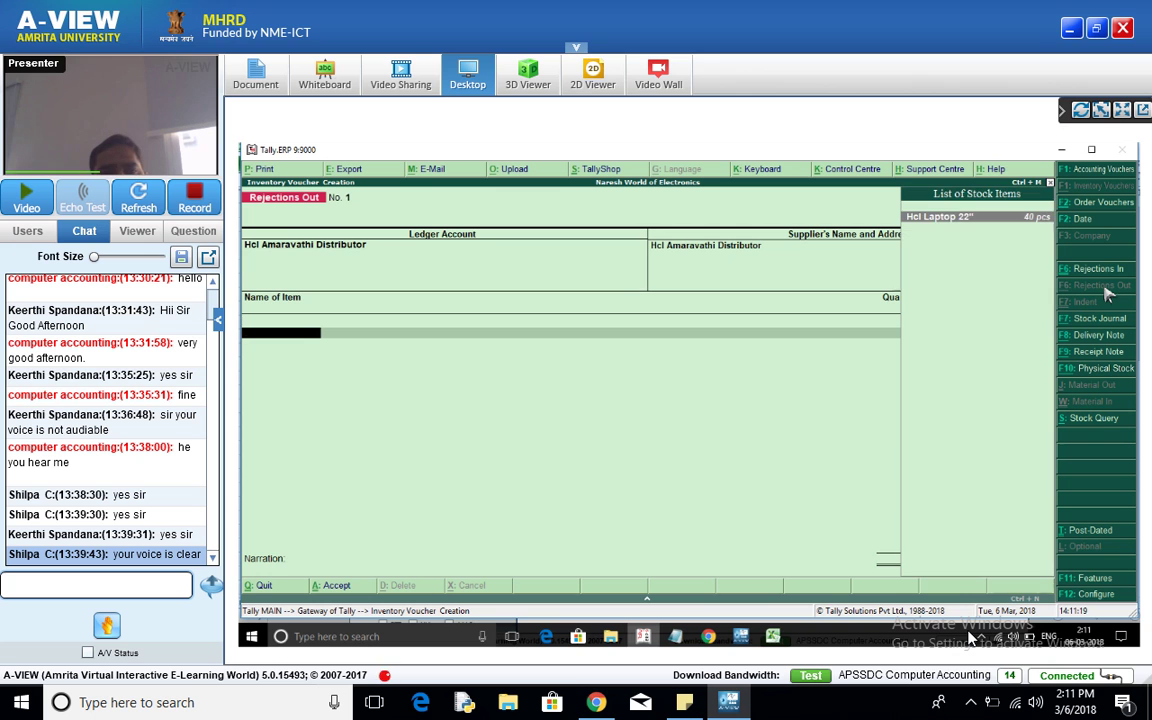
Add Hcl Laptop 22" to the rejection with tracking number 1, a quantity of 10 pcs and the rate 25,000.00
{"action": "key", "text": "Return"}
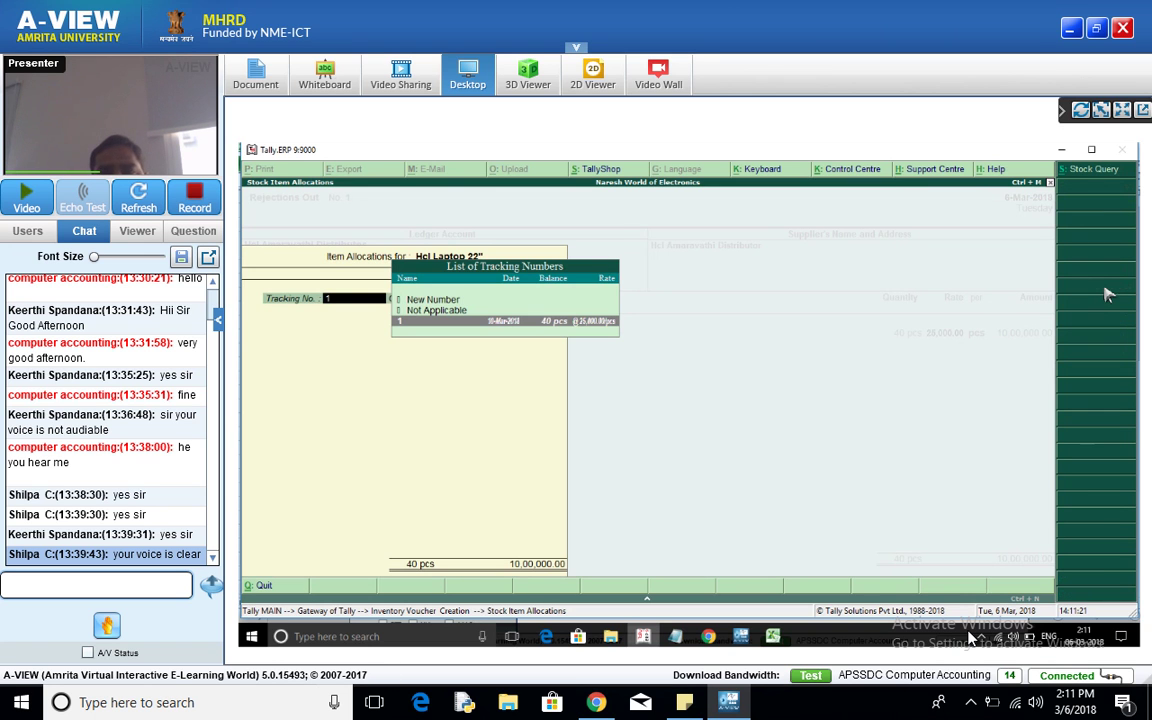
{"action": "key", "text": "Return"}
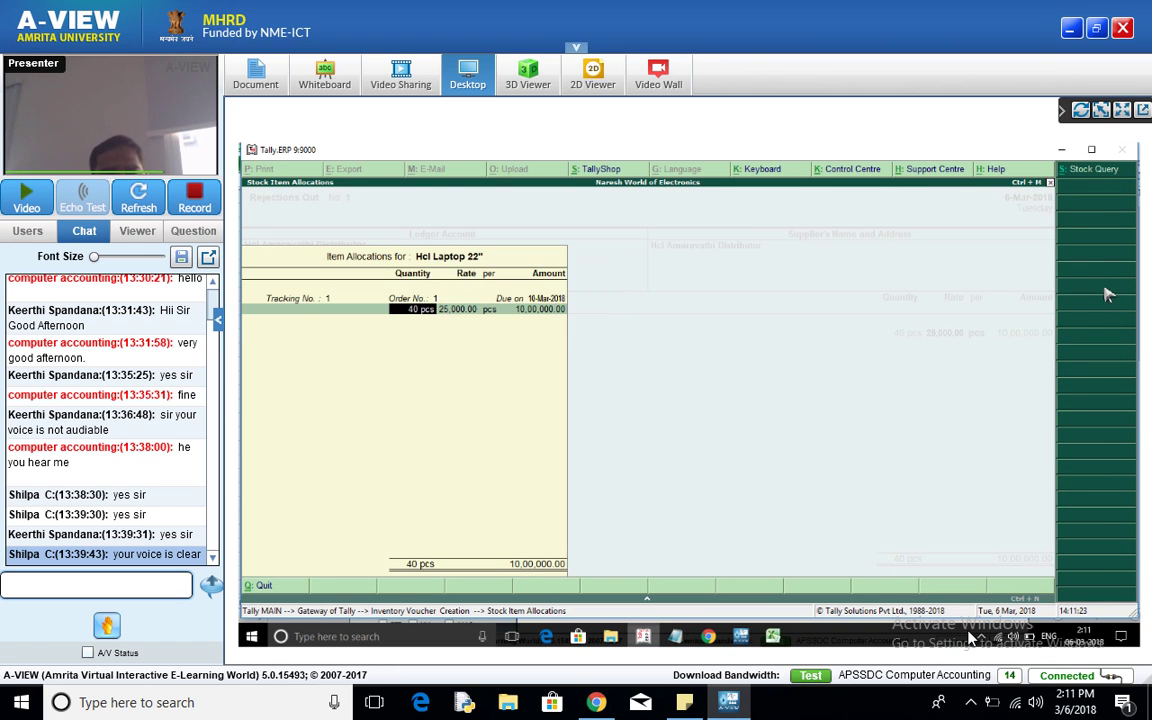
{"action": "type", "text": "1"}
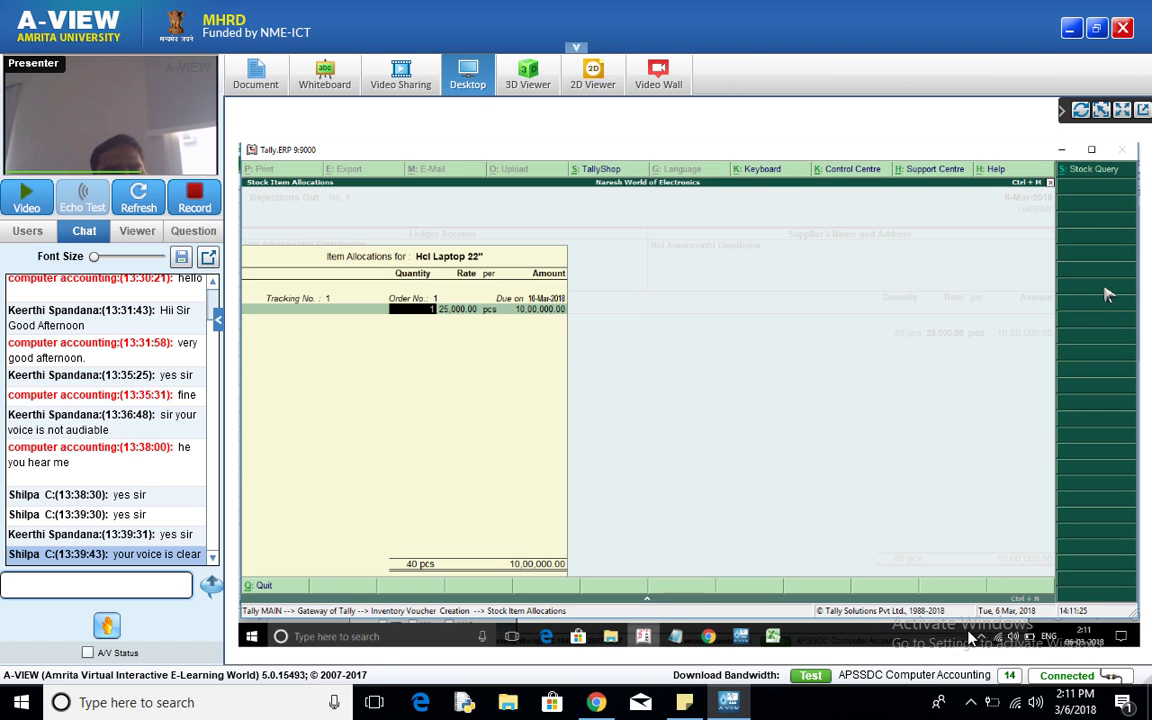
{"action": "type", "text": "0"}
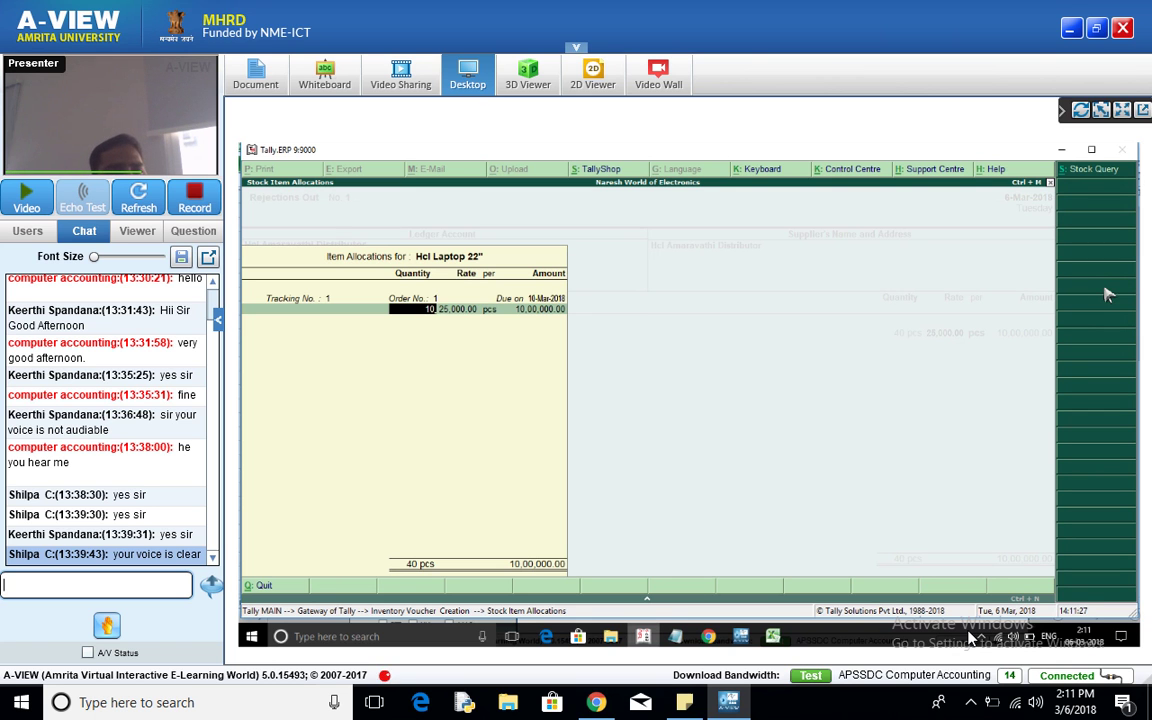
{"action": "key", "text": "Return"}
{"action": "key", "text": "Return"}
{"action": "key", "text": "Return"}
{"action": "key", "text": "Return"}
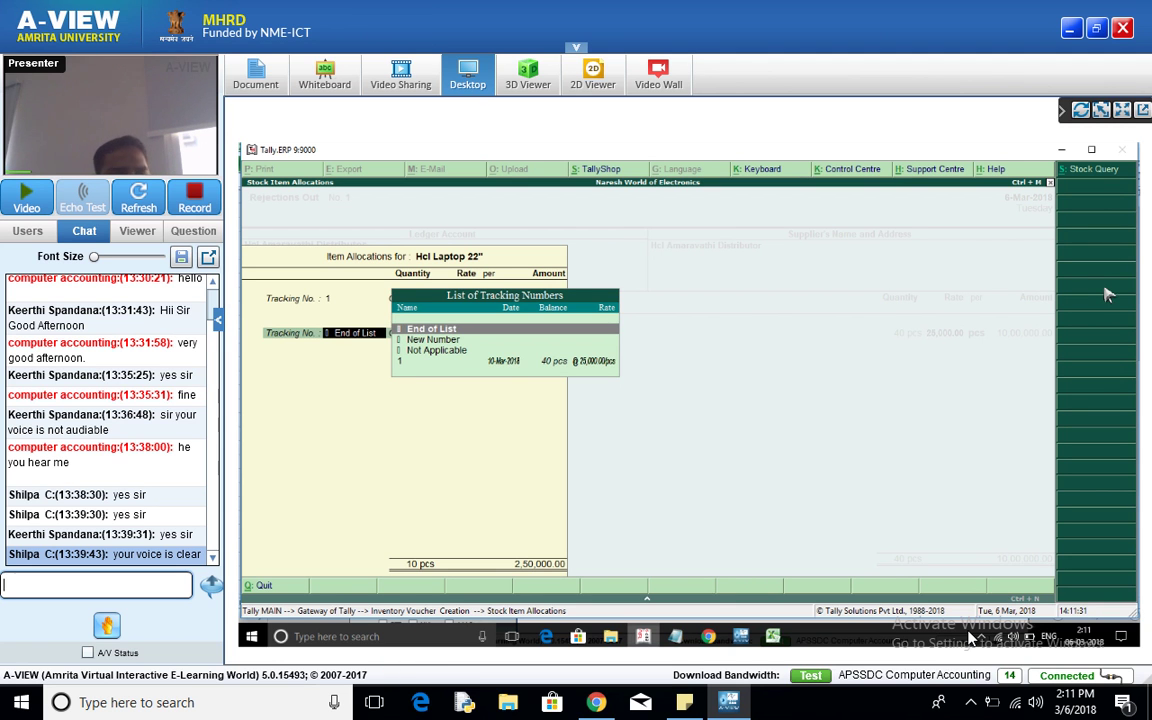
{"action": "key", "text": "Down"}
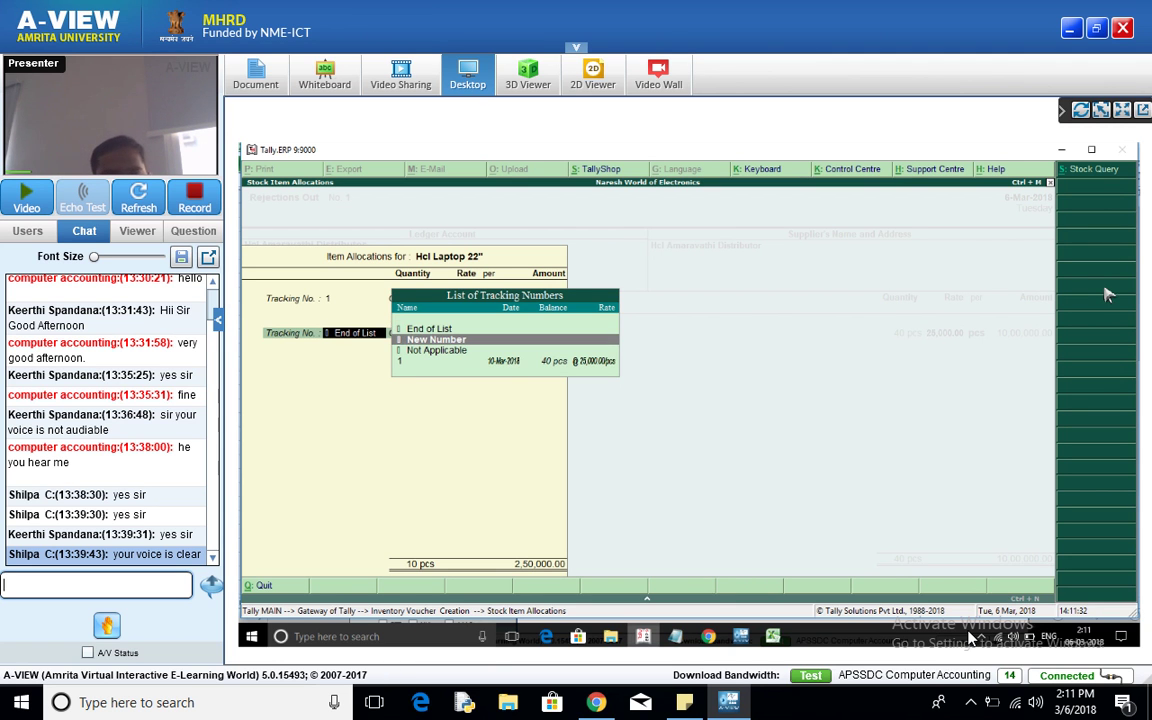
{"action": "key", "text": "Down"}
{"action": "key", "text": "Down"}
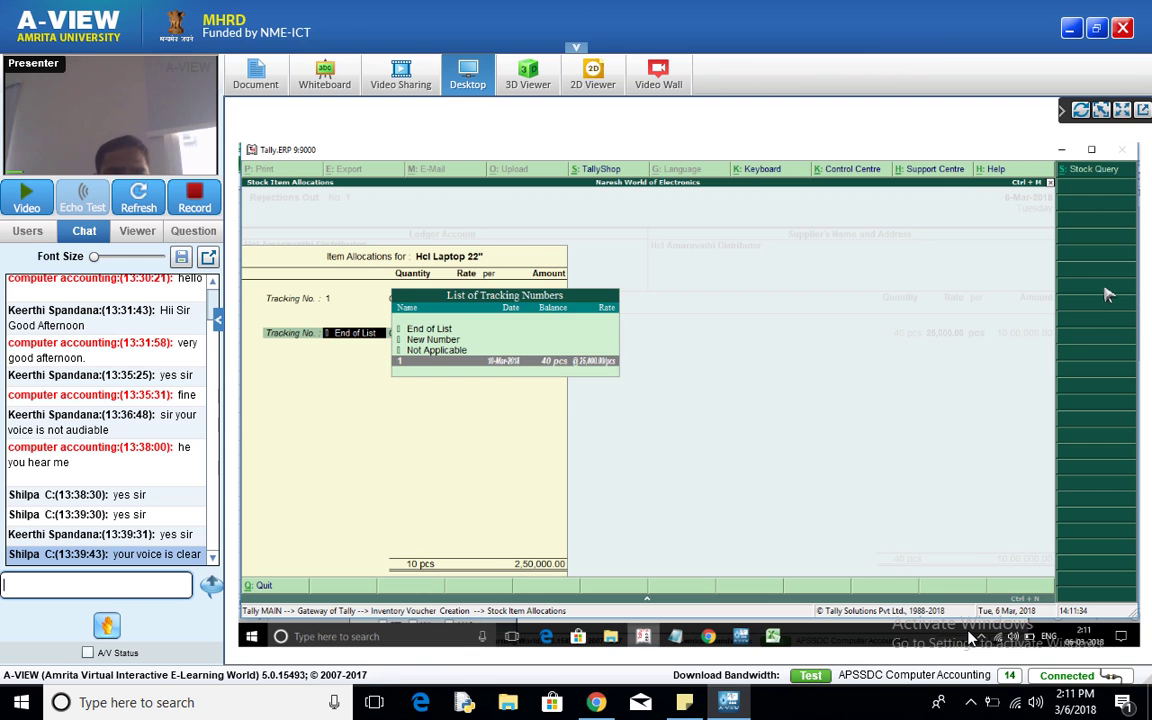
{"action": "key", "text": "Return"}
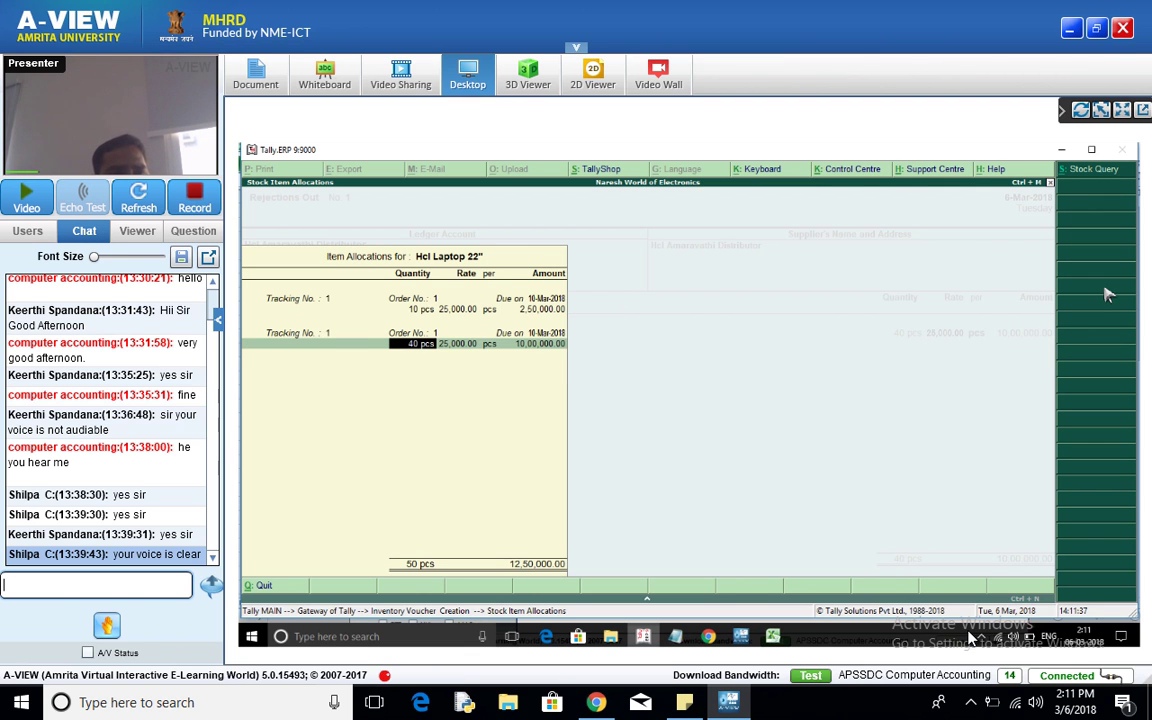
{"action": "key", "text": "BackSpace"}
{"action": "key", "text": "Up"}
{"action": "key", "text": "Up"}
{"action": "key", "text": "Up"}
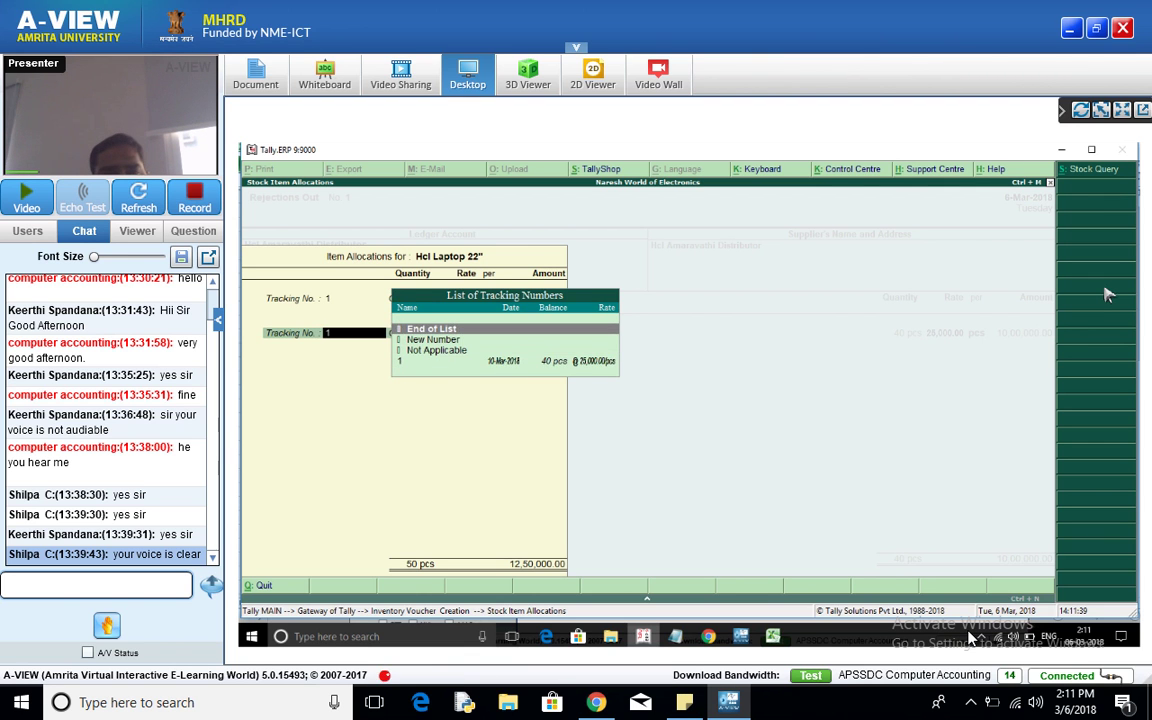
End the laptop's item allocations, save the Rejections Out voucher and leave voucher creation
{"action": "key", "text": "Return"}
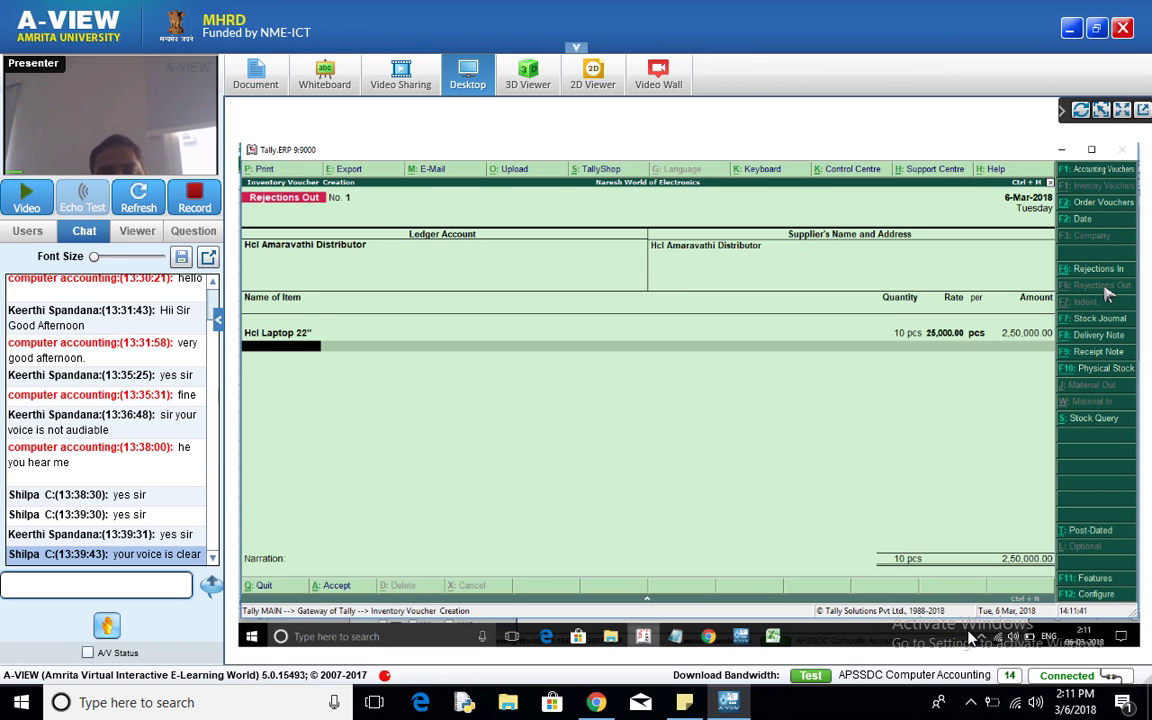
{"action": "key", "text": "Return"}
{"action": "key", "text": "Return"}
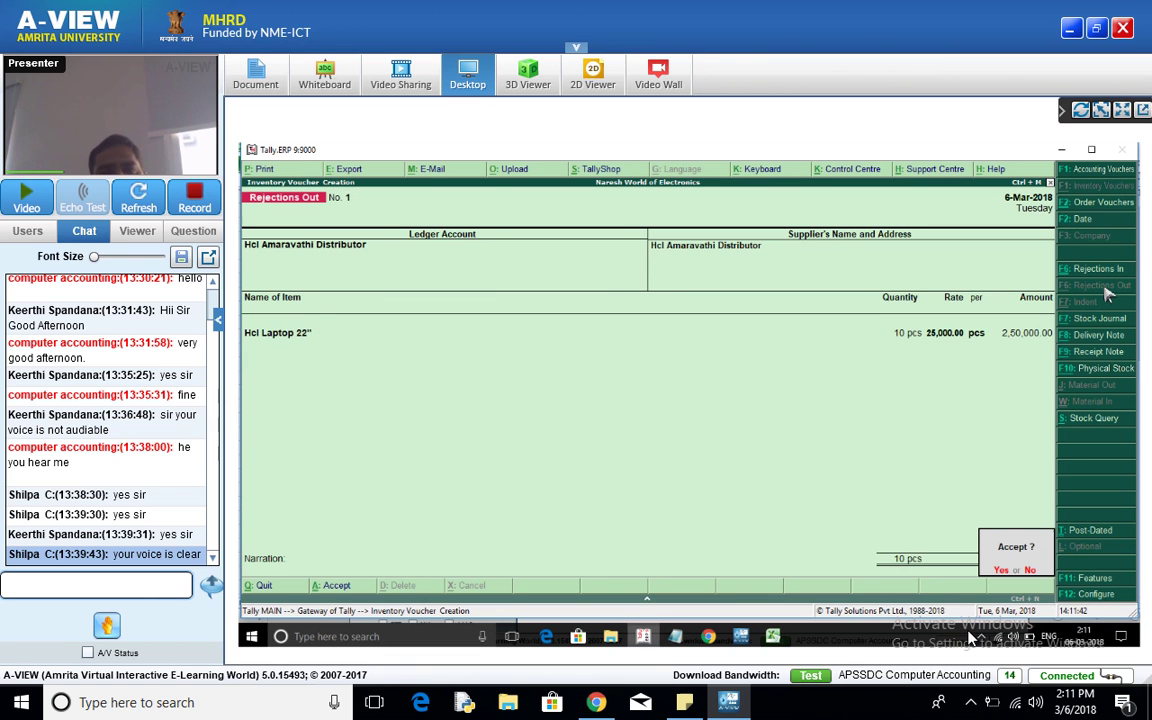
{"action": "key", "text": "Return"}
{"action": "key", "text": "Escape"}
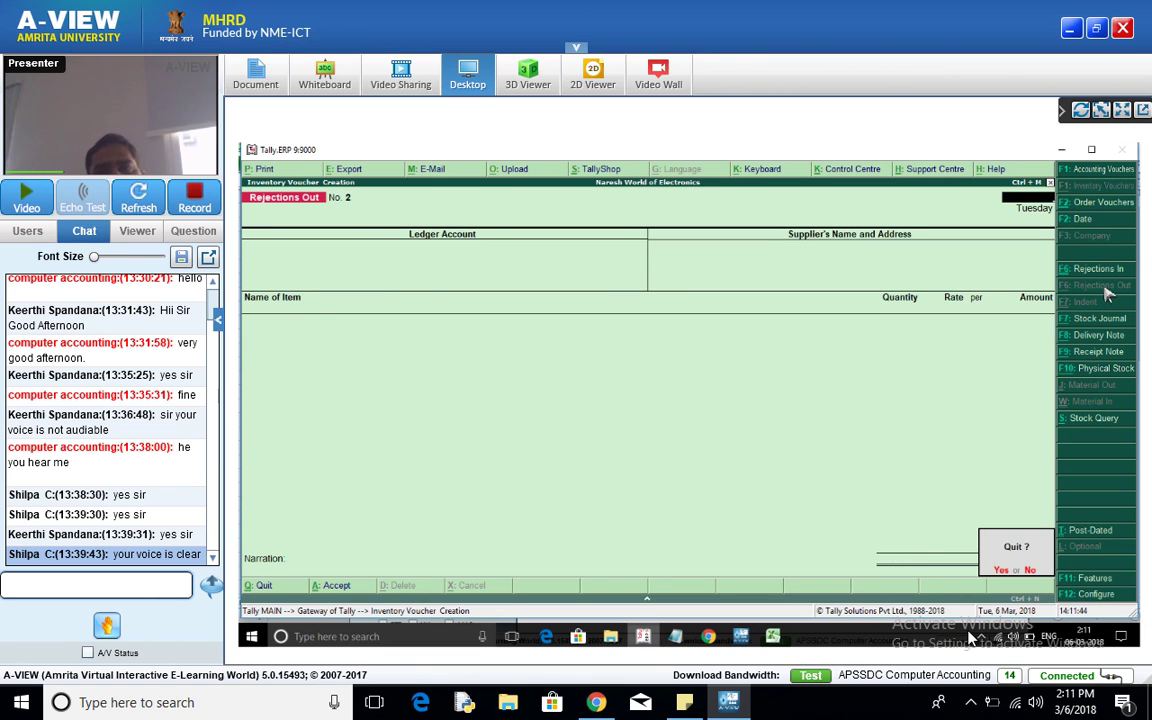
{"action": "key", "text": "Return"}
Open the Statements of Inventory among the display reports
{"action": "key", "text": "Down"}
{"action": "key", "text": "Down"}
{"action": "key", "text": "Down"}
{"action": "key", "text": "Down"}
{"action": "key", "text": "Down"}
{"action": "key", "text": "Down"}
{"action": "key", "text": "Down"}
{"action": "key", "text": "Down"}
{"action": "key", "text": "Return"}
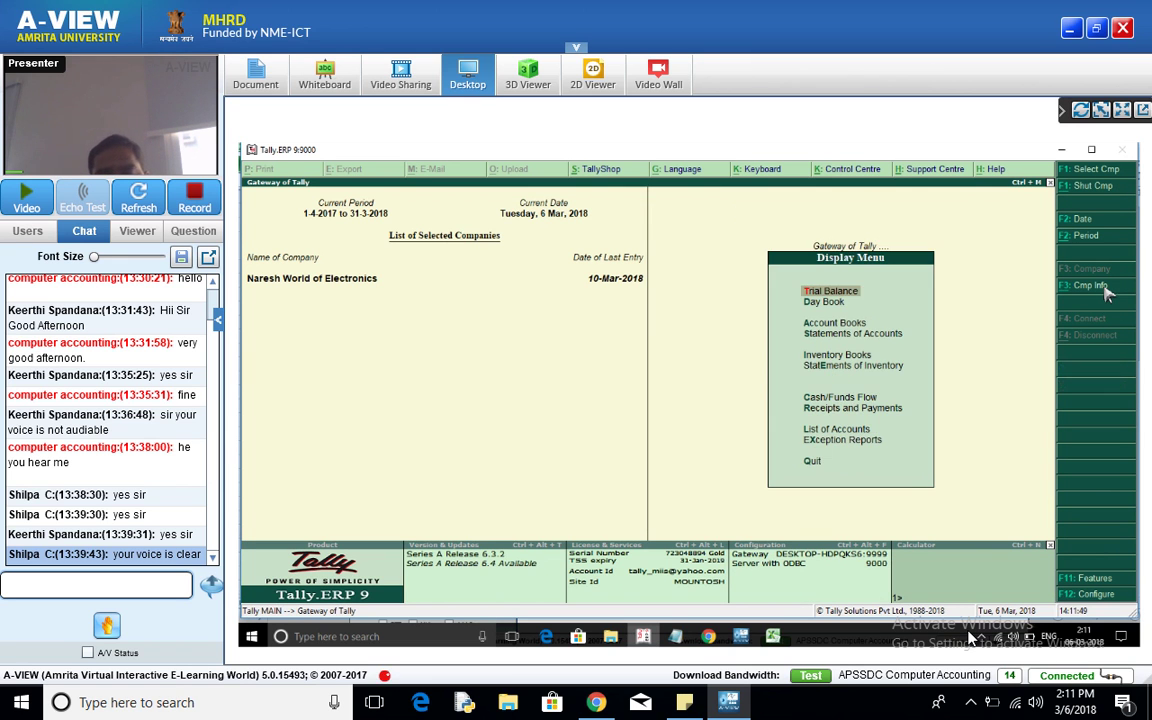
{"action": "key", "text": "Down"}
{"action": "key", "text": "Down"}
{"action": "key", "text": "Down"}
{"action": "key", "text": "Down"}
{"action": "key", "text": "Down"}
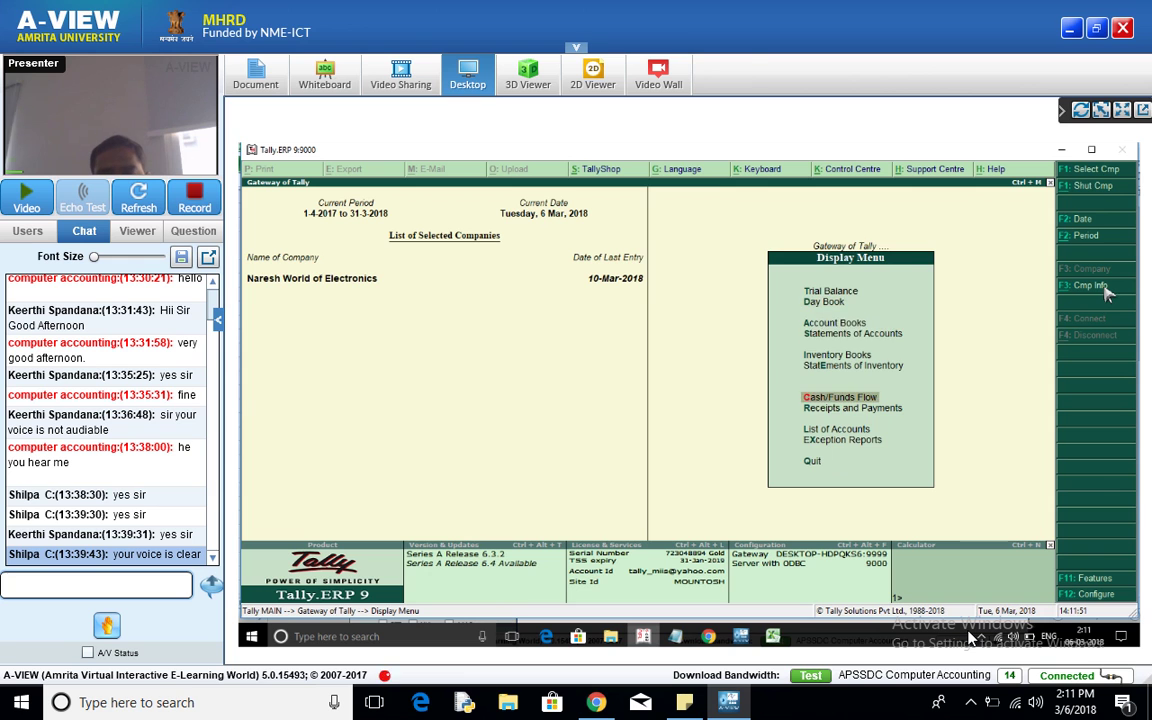
{"action": "key", "text": "Return"}
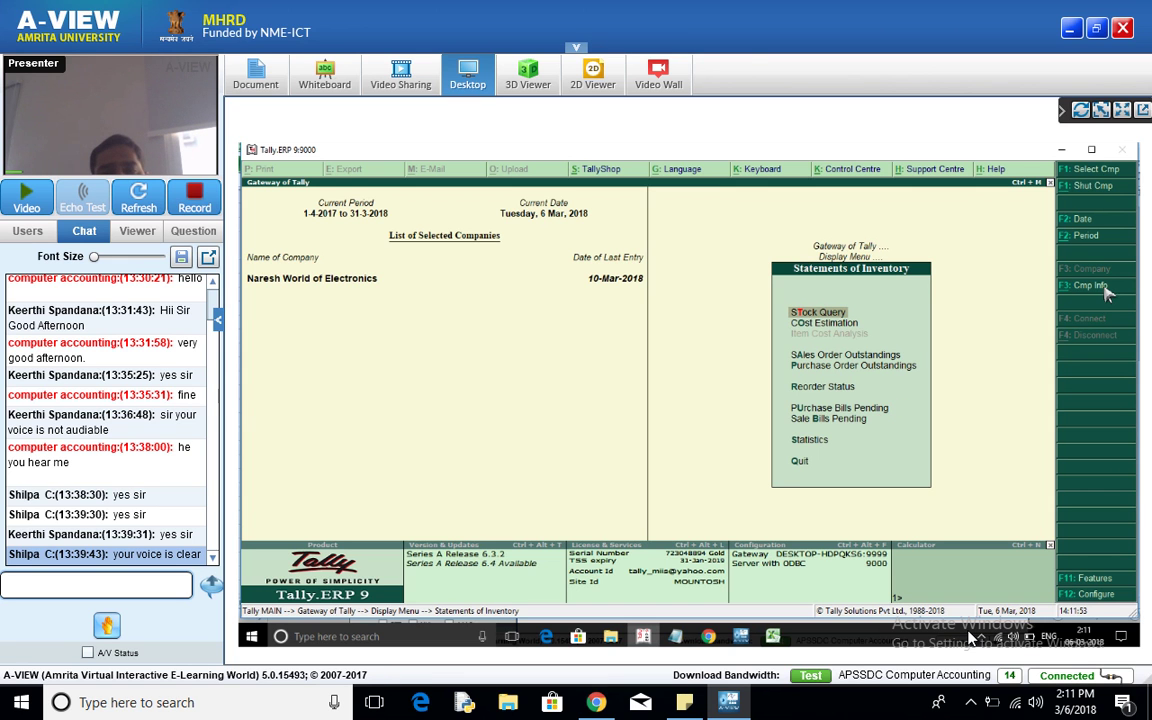
View the Purchase Order Outstandings report for the stock item Hcl Laptop 22"
{"action": "key", "text": "Down"}
{"action": "key", "text": "Down"}
{"action": "key", "text": "Down"}
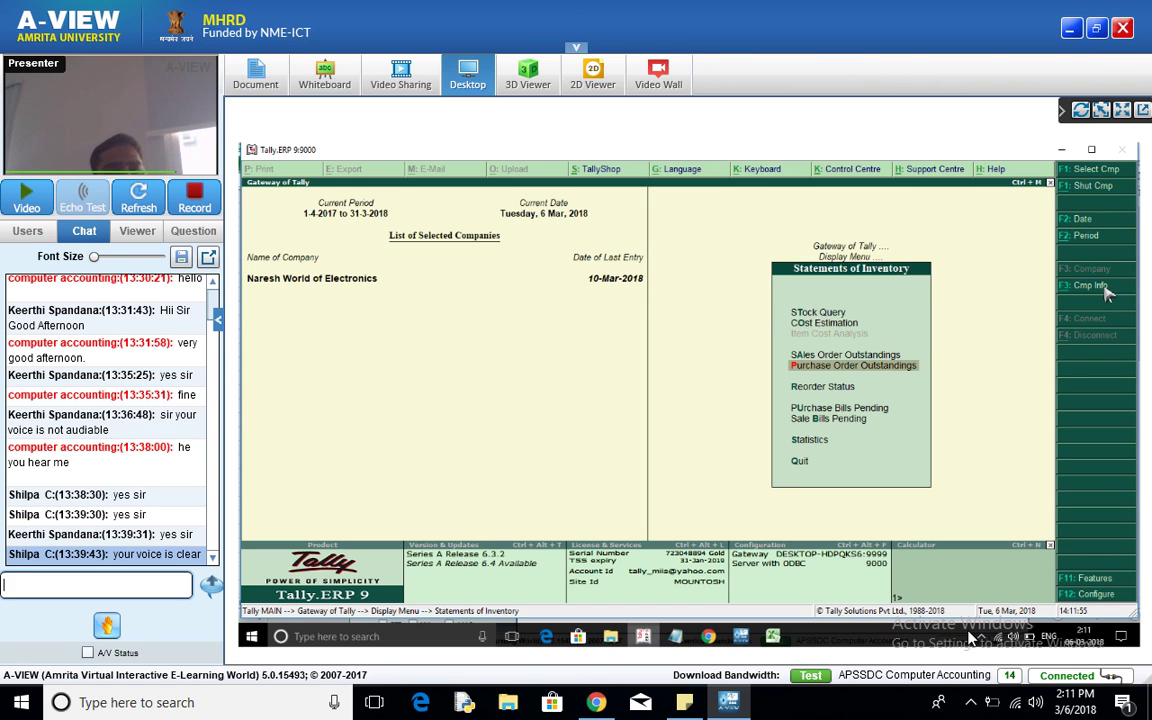
{"action": "key", "text": "Up"}
{"action": "key", "text": "Down"}
{"action": "key", "text": "Down"}
{"action": "key", "text": "Up"}
{"action": "key", "text": "Return"}
{"action": "key", "text": "Down"}
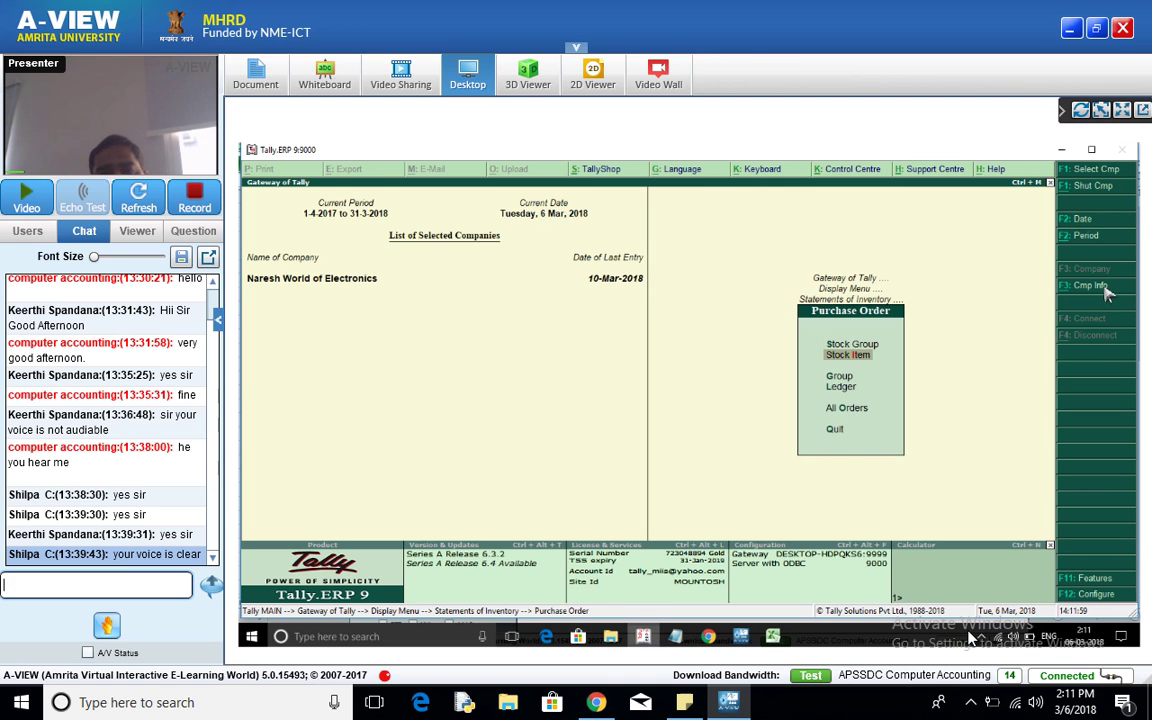
{"action": "key", "text": "Return"}
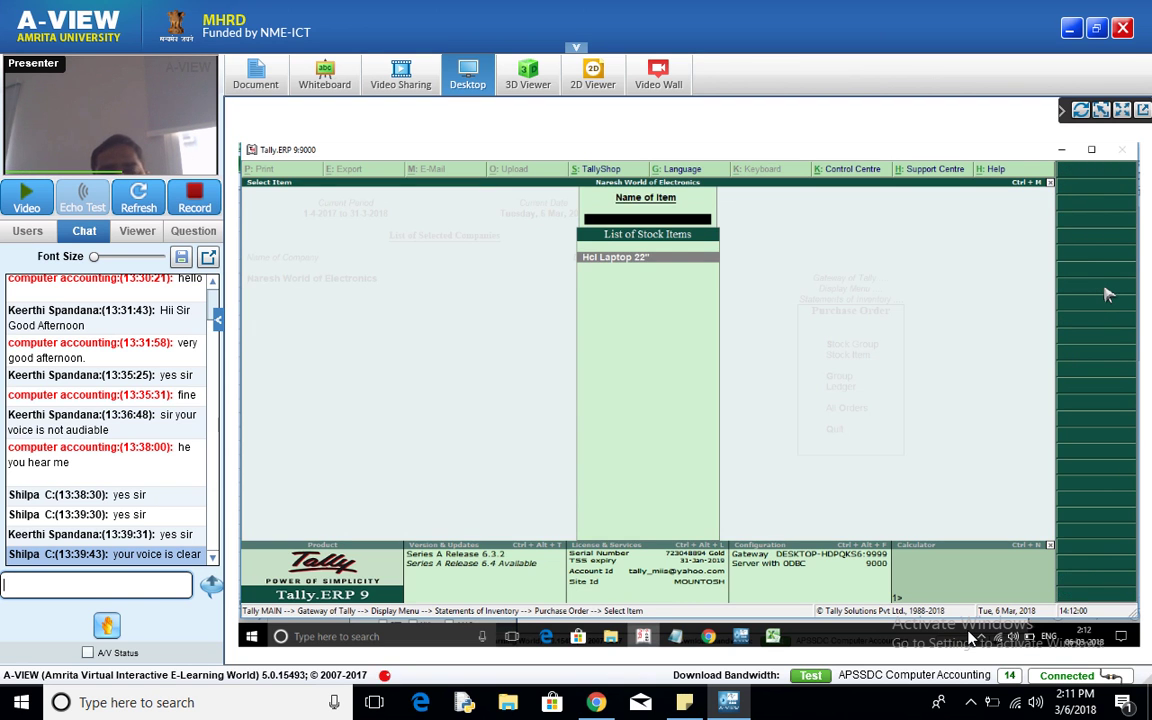
{"action": "key", "text": "Return"}
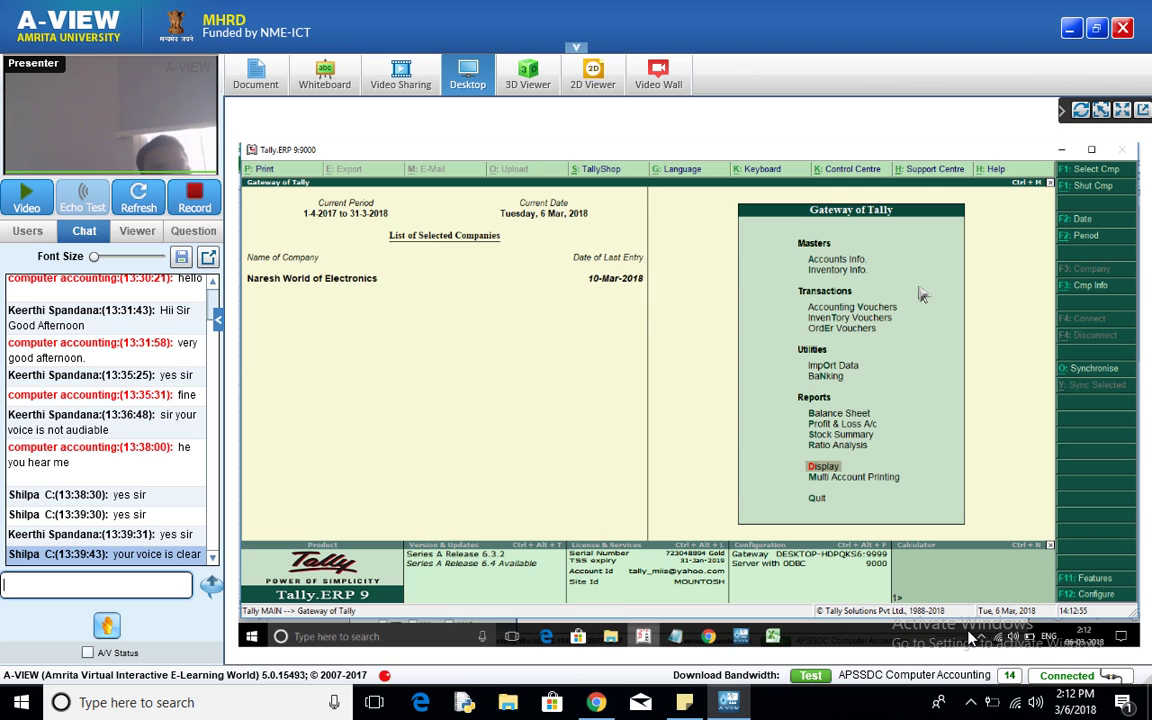
Open Accounting Vouchers and start a Purchase voucher
{"action": "key", "text": "Up"}
{"action": "key", "text": "Up"}
{"action": "key", "text": "Up"}
{"action": "key", "text": "Up"}
{"action": "key", "text": "Up"}
{"action": "key", "text": "Up"}
{"action": "key", "text": "Up"}
{"action": "key", "text": "Up"}
{"action": "key", "text": "Up"}
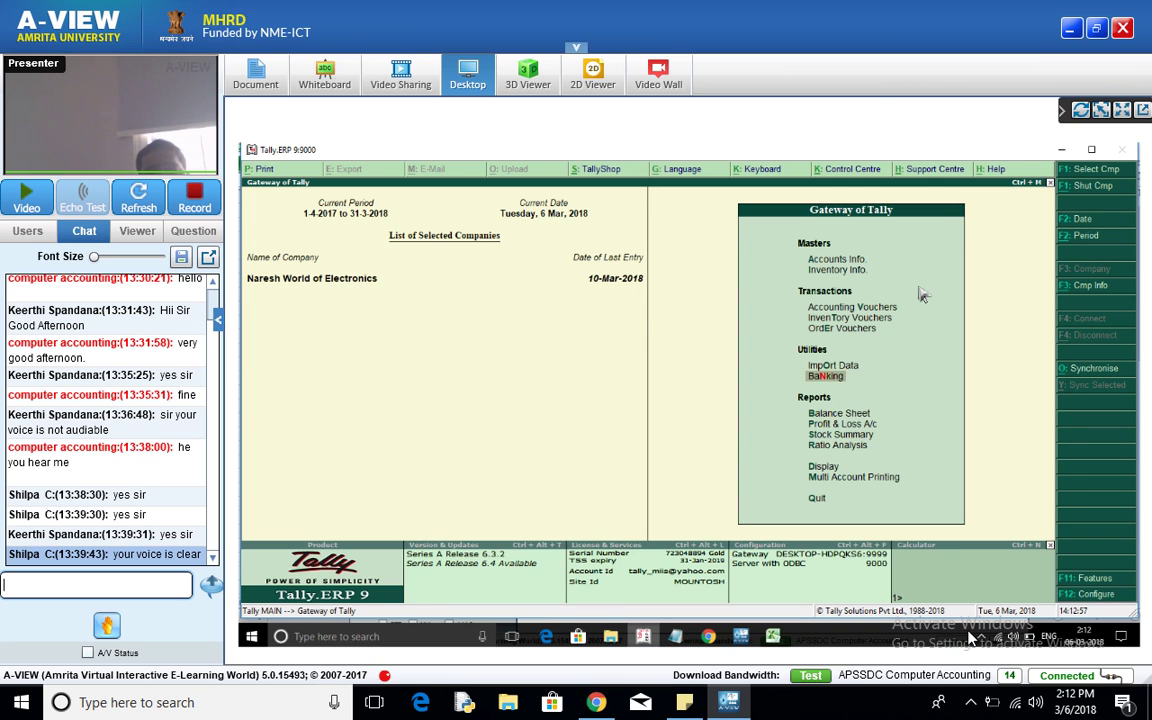
{"action": "key", "text": "Return"}
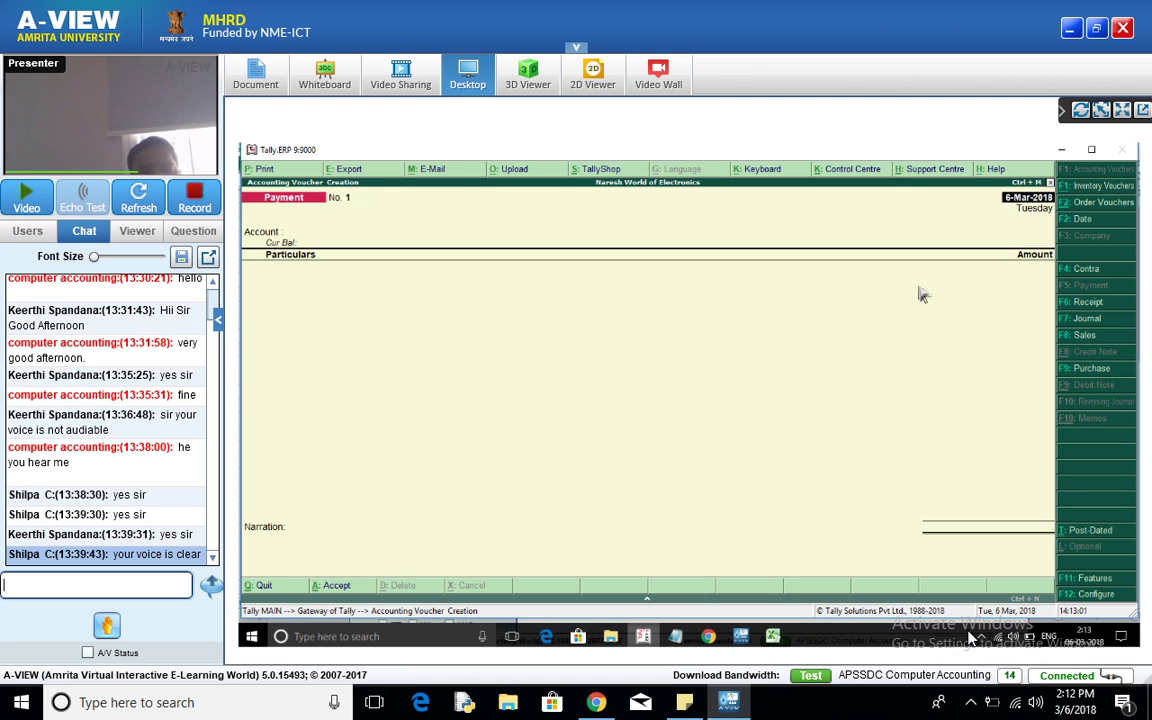
{"action": "key", "text": "F9"}
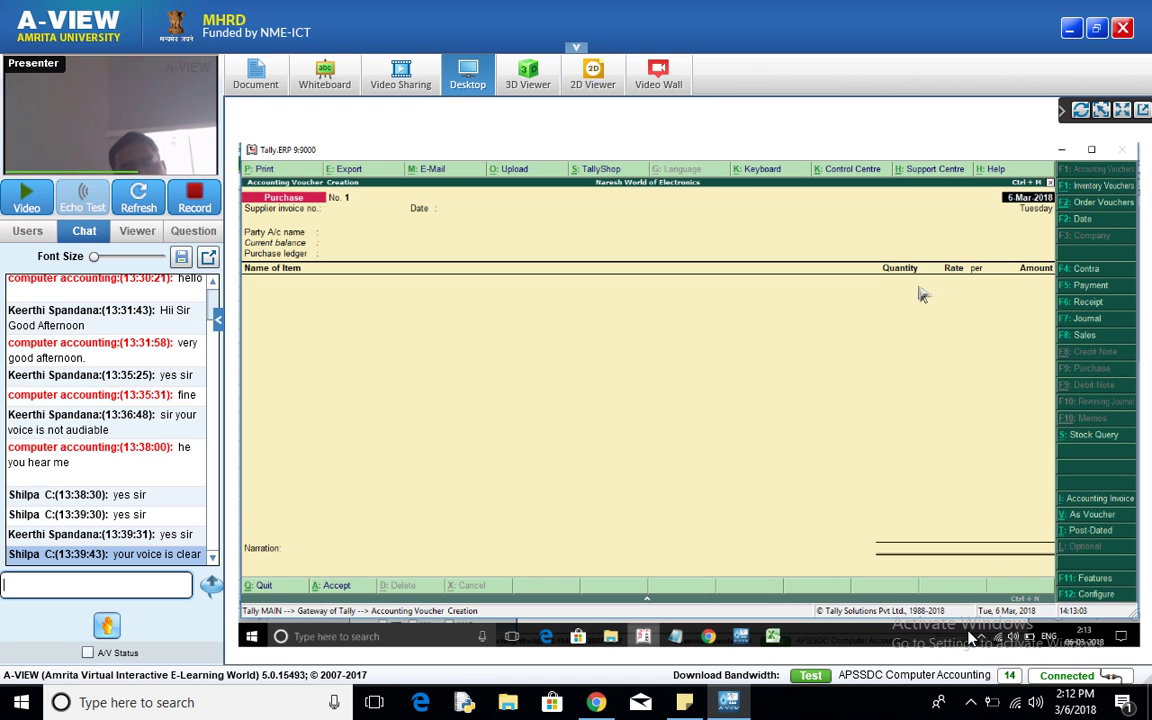
Set the purchase date to 10-Mar-2018, with supplier invoice number 1 and the same invoice date
{"action": "type", "text": "10march"}
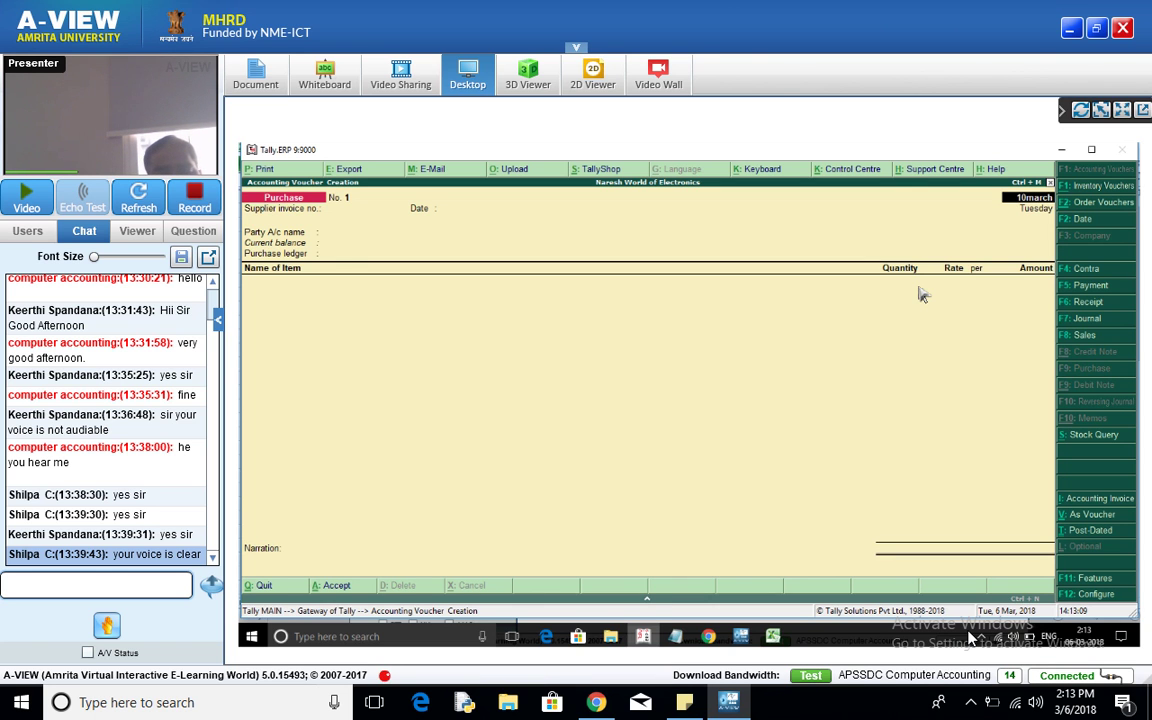
{"action": "key", "text": "Return"}
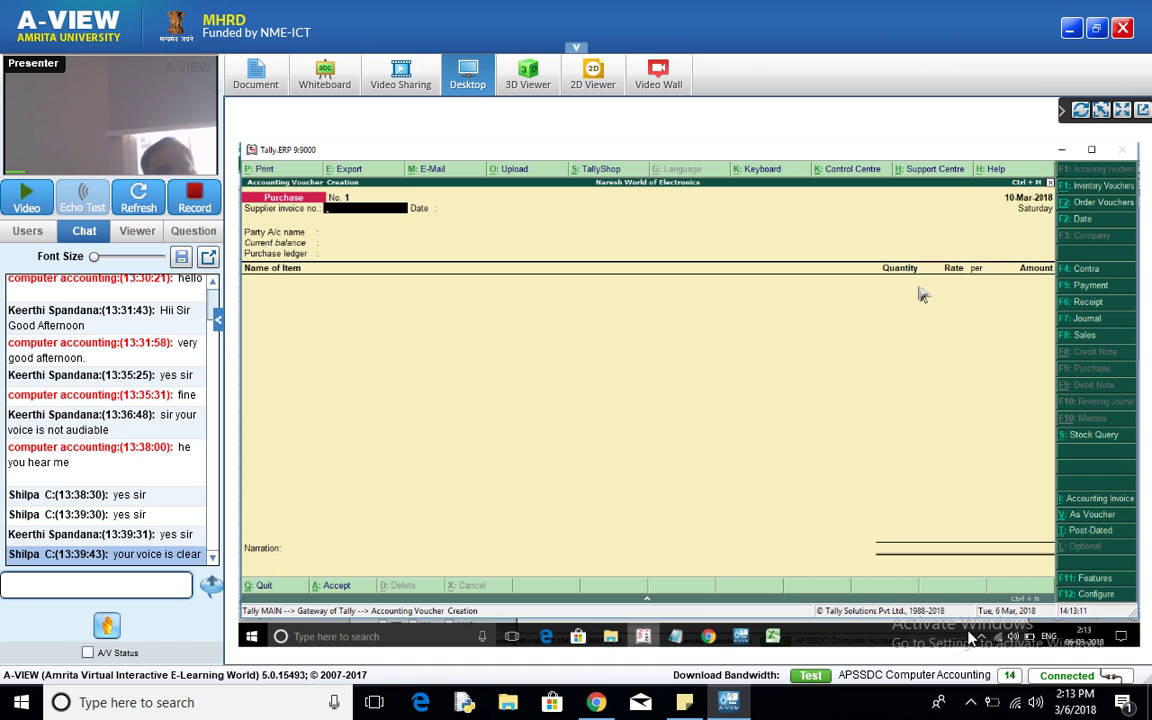
{"action": "key", "text": "Return"}
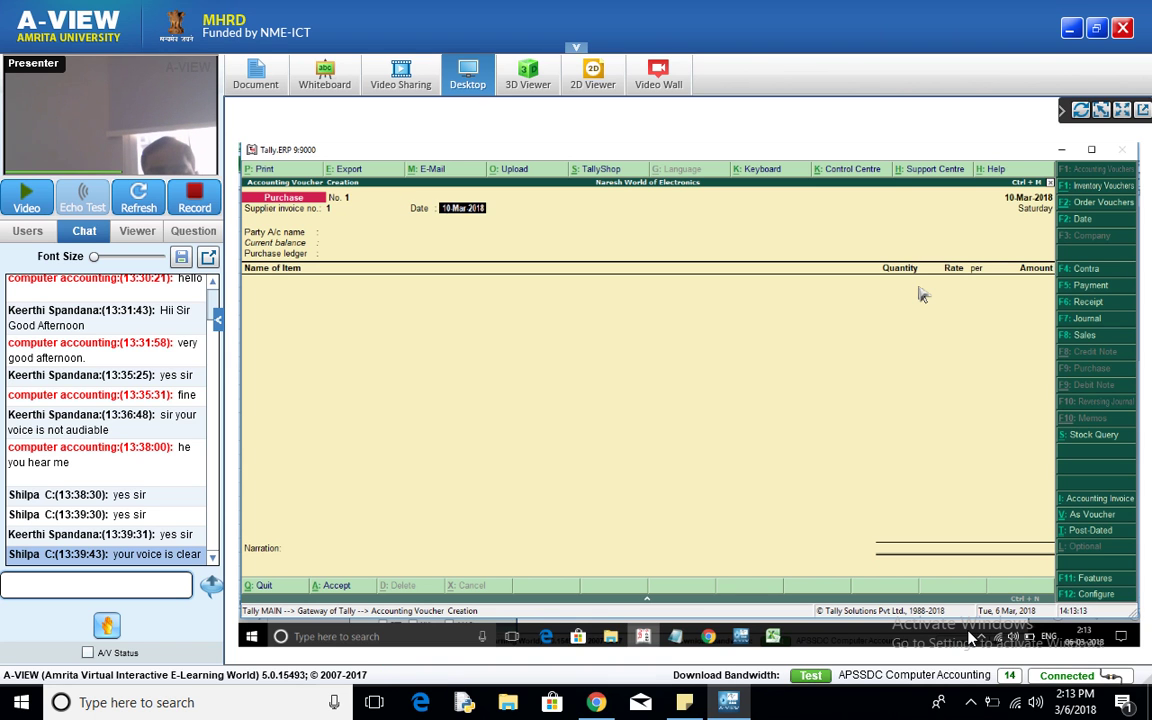
{"action": "key", "text": "Return"}
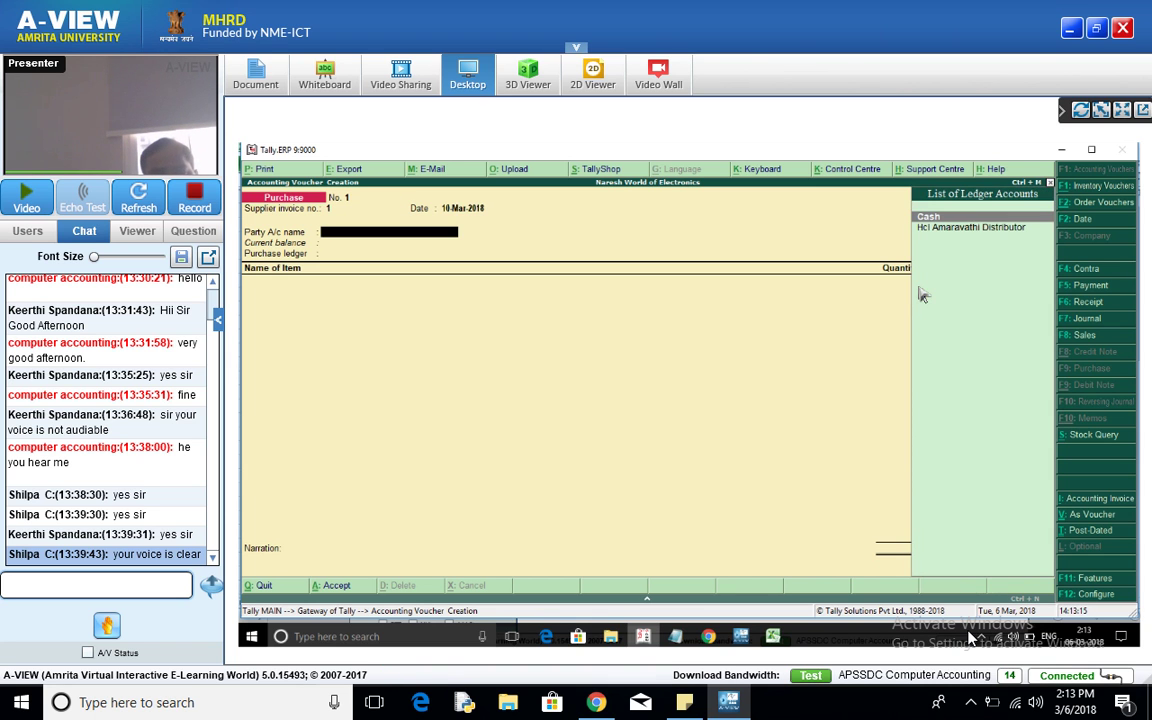
Select Hcl Amaravathi Distributor as the party, link receipt note 1 and accept the party details
{"action": "key", "text": "Down"}
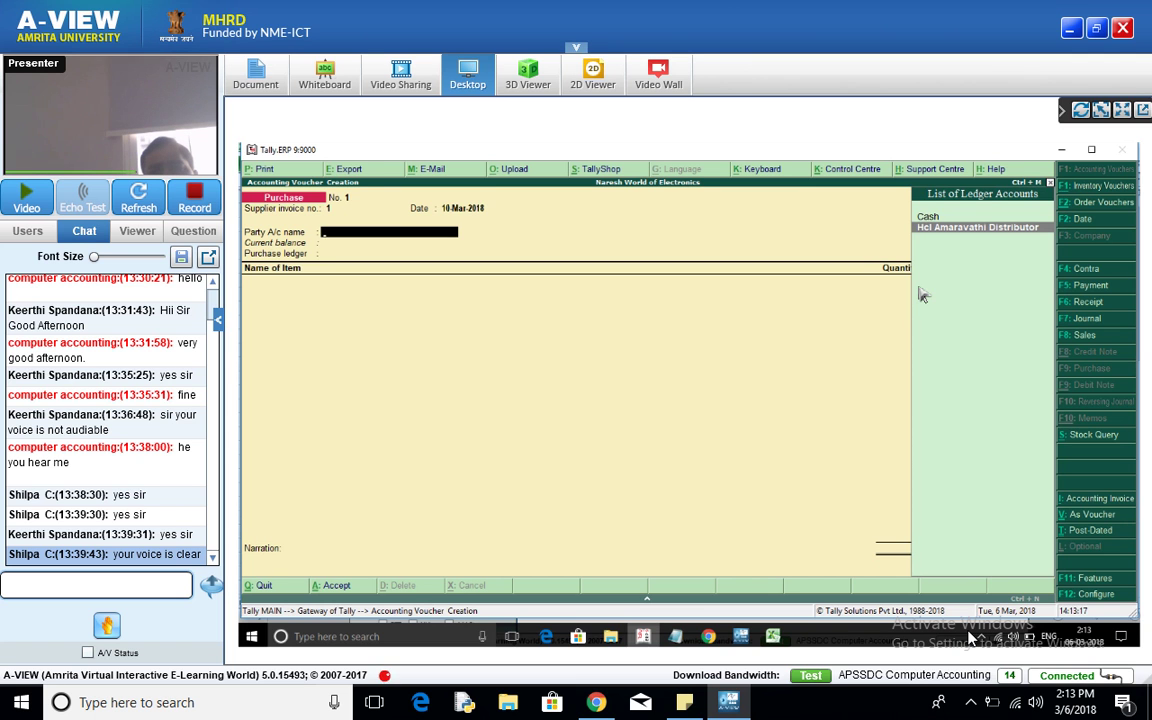
{"action": "key", "text": "Return"}
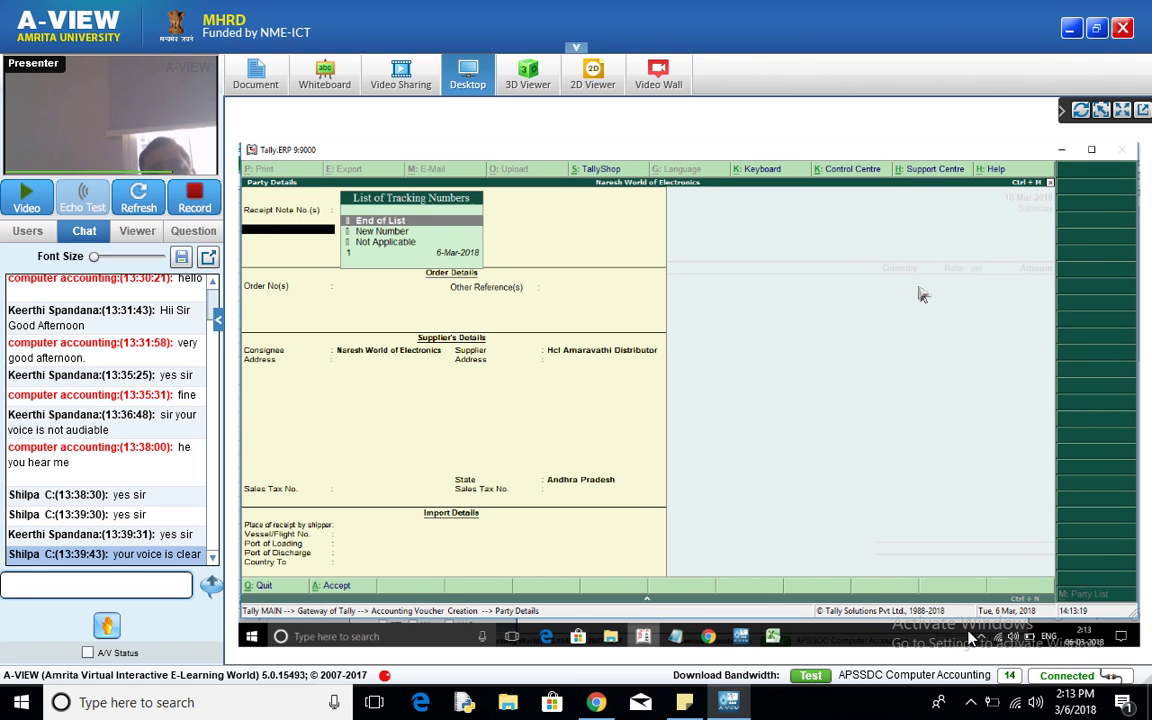
{"action": "key", "text": "Down"}
{"action": "key", "text": "Down"}
{"action": "key", "text": "Down"}
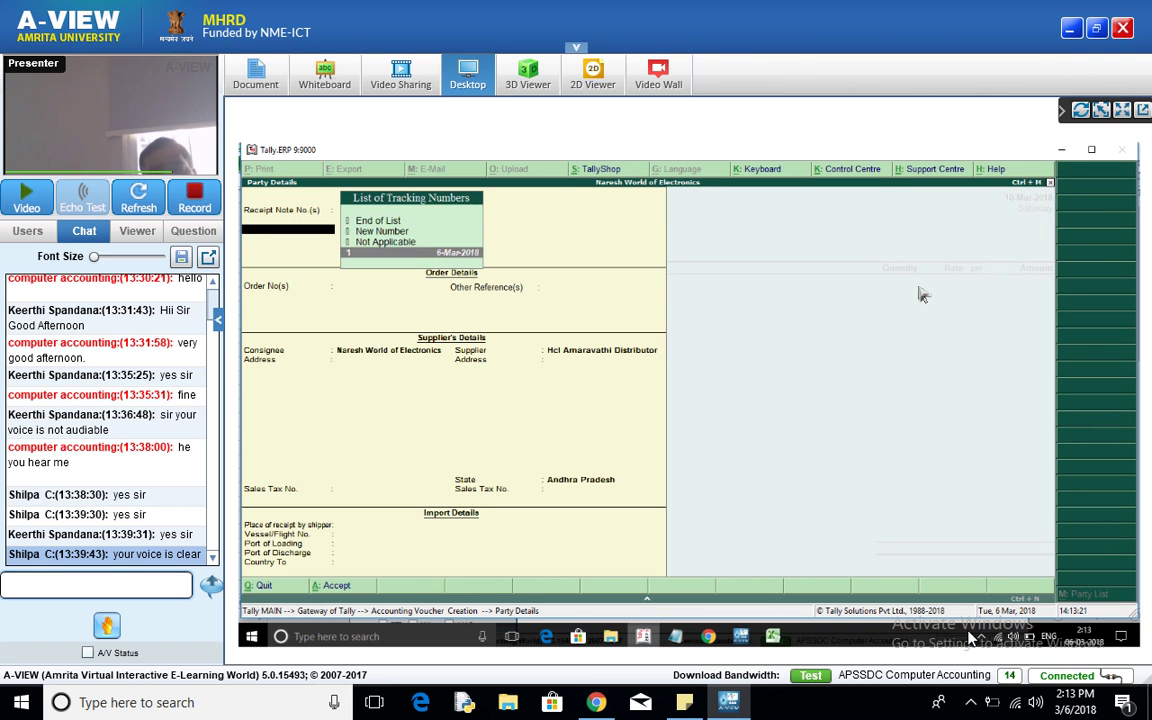
{"action": "key", "text": "Return"}
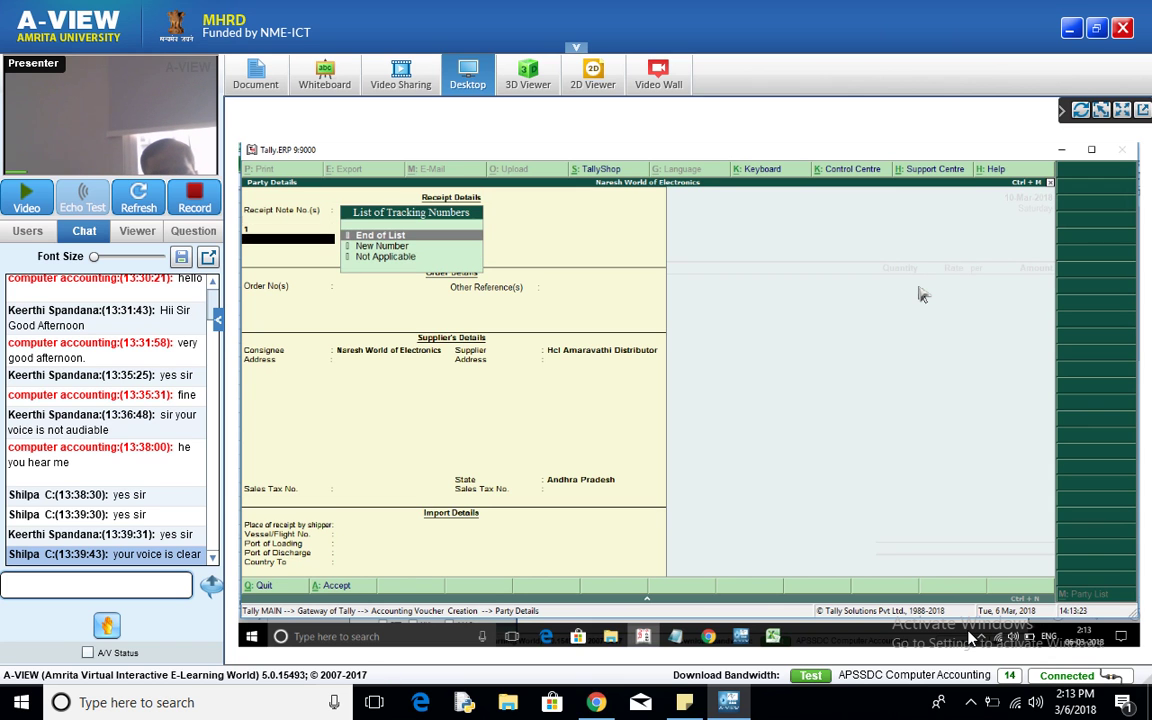
{"action": "key", "text": "Return"}
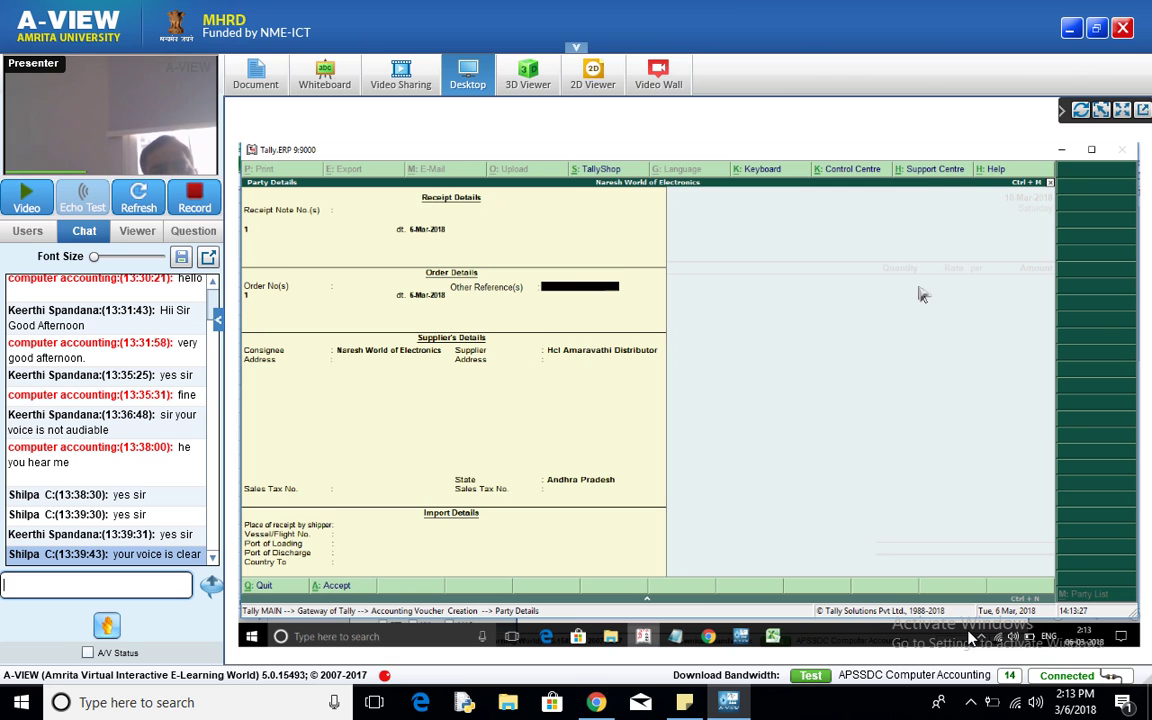
{"action": "key", "text": "ctrl+a"}
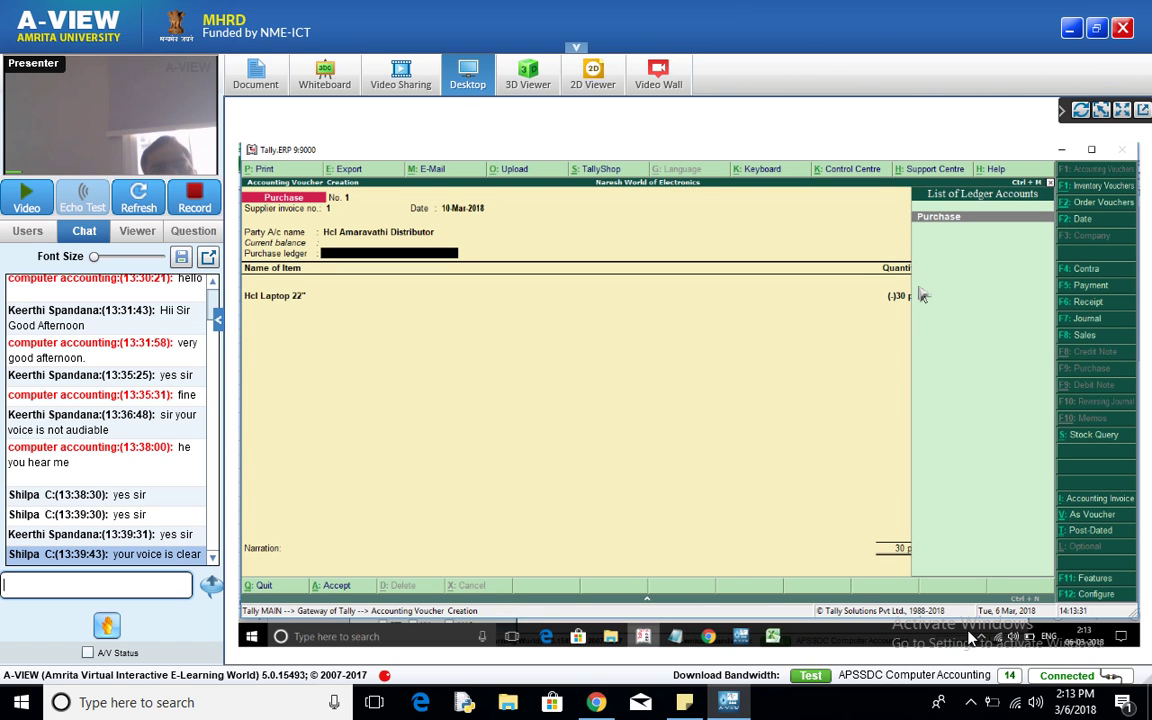
Select the Purchase ledger and allocate 30 pcs of Hcl Laptop 22" at 25,000.00 against tracking number 1
{"action": "key", "text": "Return"}
{"action": "key", "text": "Return"}
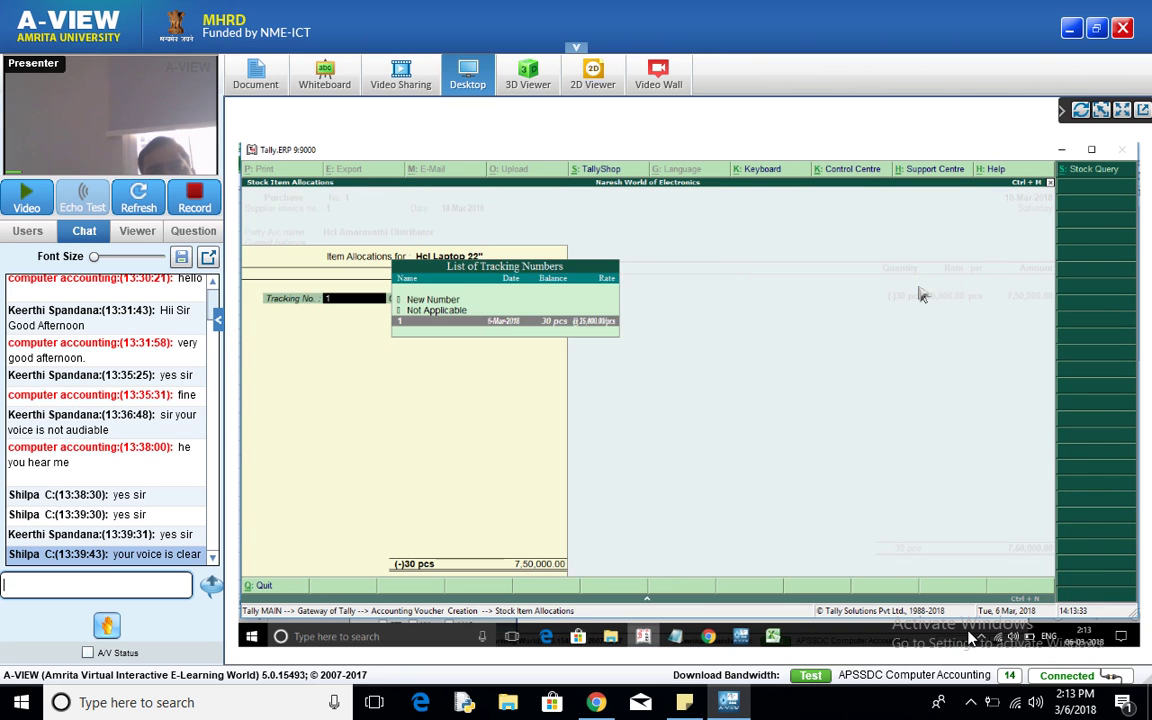
{"action": "key", "text": "Return"}
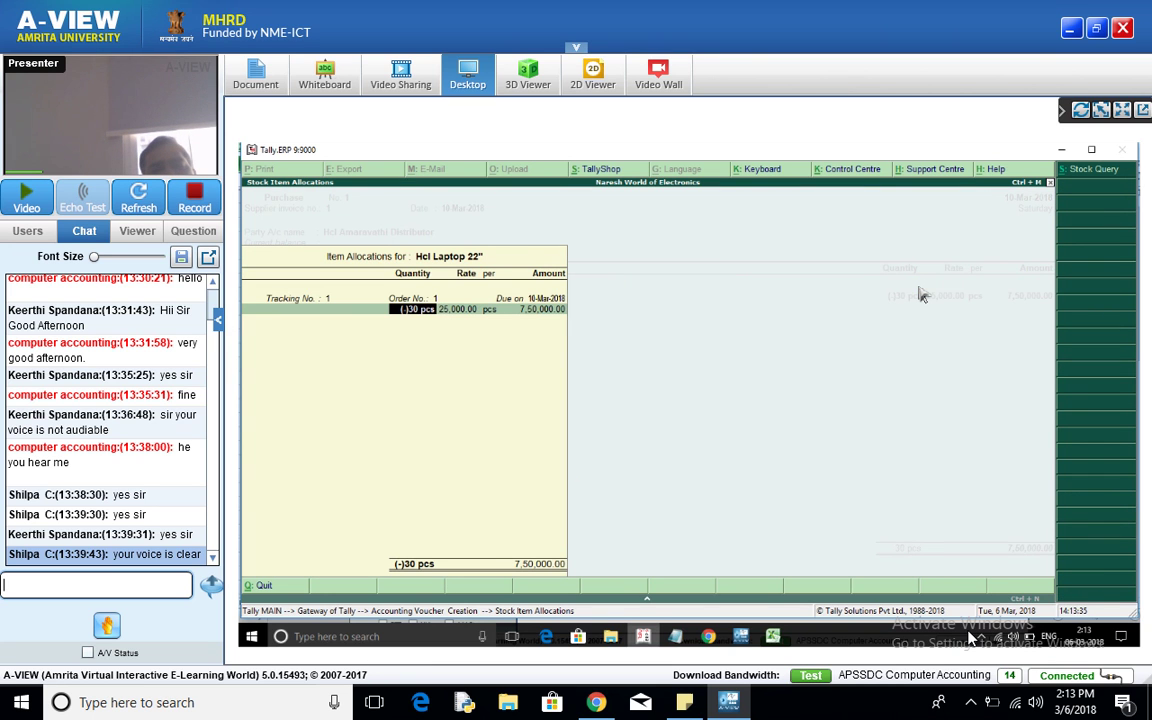
{"action": "type", "text": "30"}
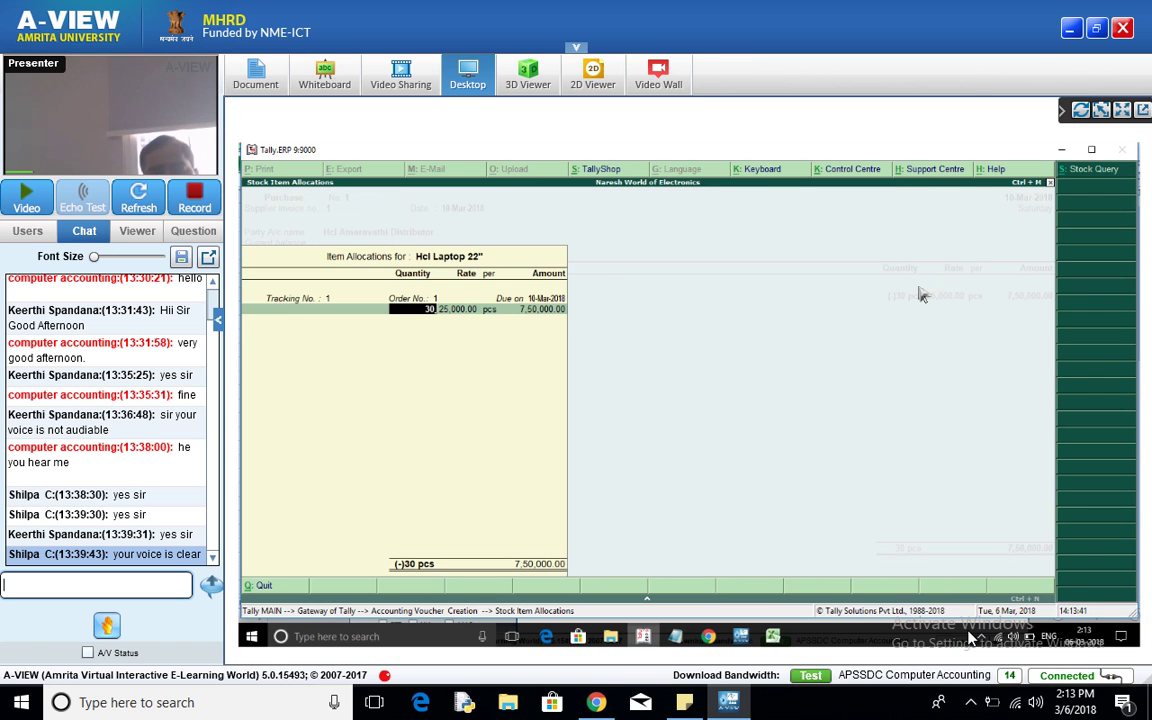
{"action": "key", "text": "Return"}
{"action": "key", "text": "Return"}
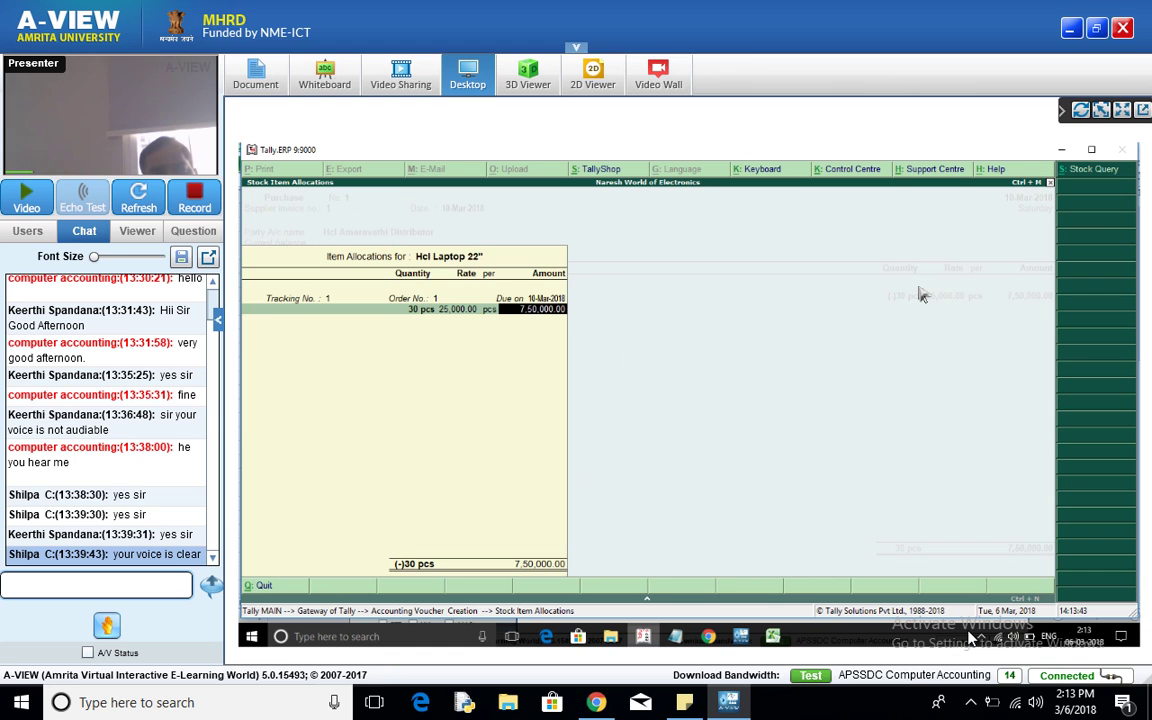
{"action": "key", "text": "Return"}
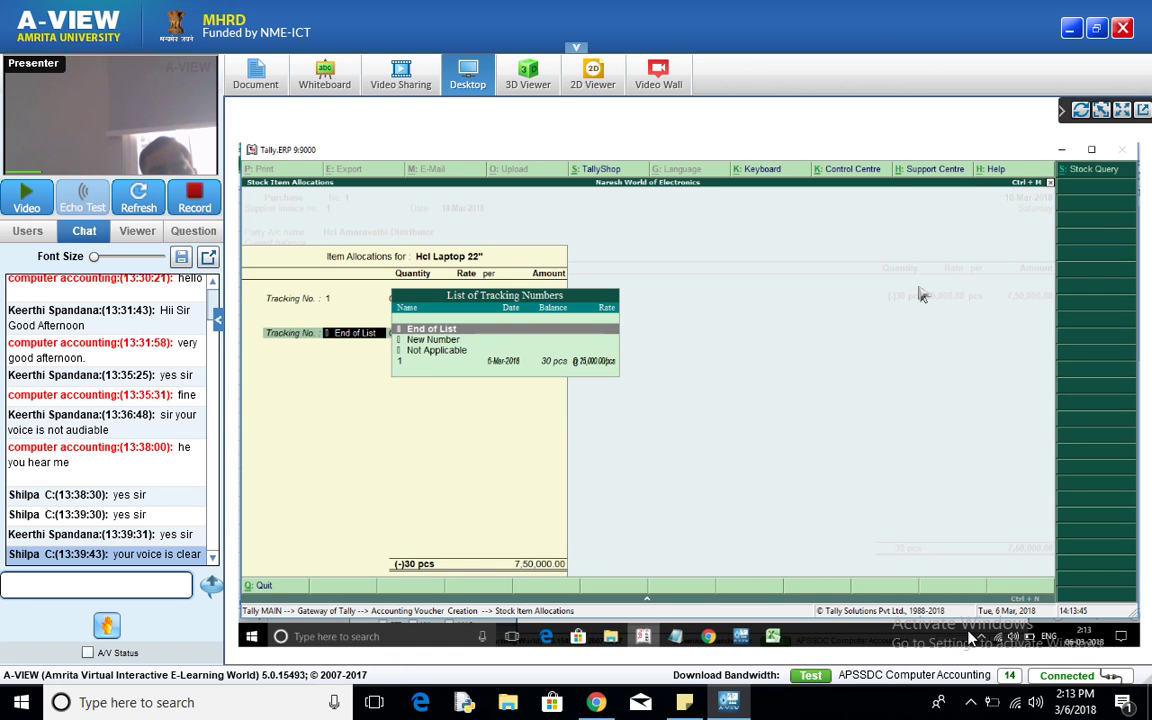
{"action": "key", "text": "Down"}
{"action": "key", "text": "Down"}
{"action": "key", "text": "Down"}
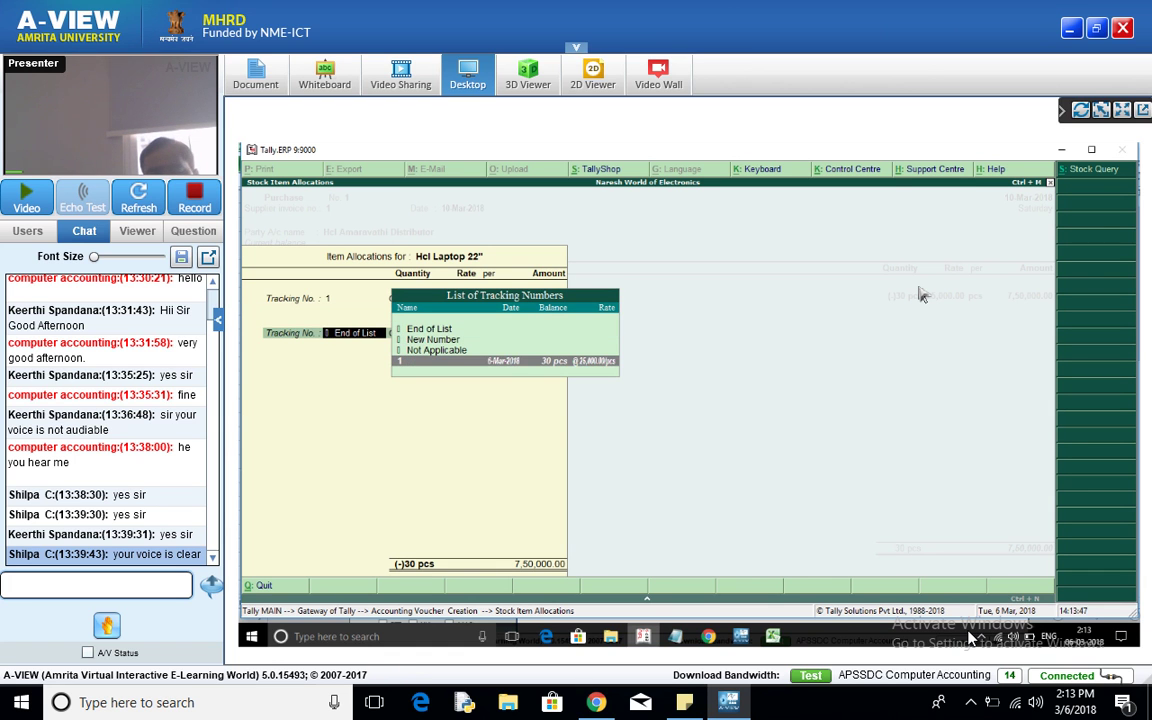
{"action": "key", "text": "Return"}
{"action": "key", "text": "Return"}
{"action": "key", "text": "Return"}
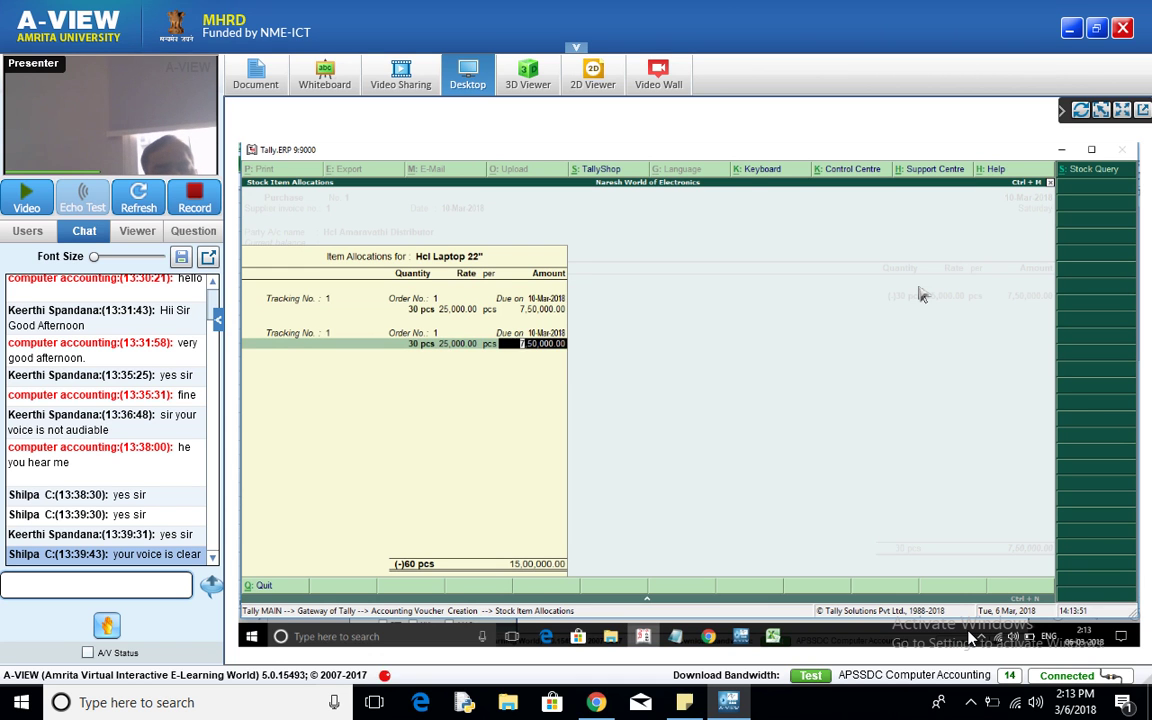
{"action": "key", "text": "BackSpace"}
{"action": "key", "text": "BackSpace"}
{"action": "key", "text": "BackSpace"}
{"action": "key", "text": "BackSpace"}
{"action": "key", "text": "Return"}
{"action": "key", "text": "BackSpace"}
{"action": "key", "text": "BackSpace"}
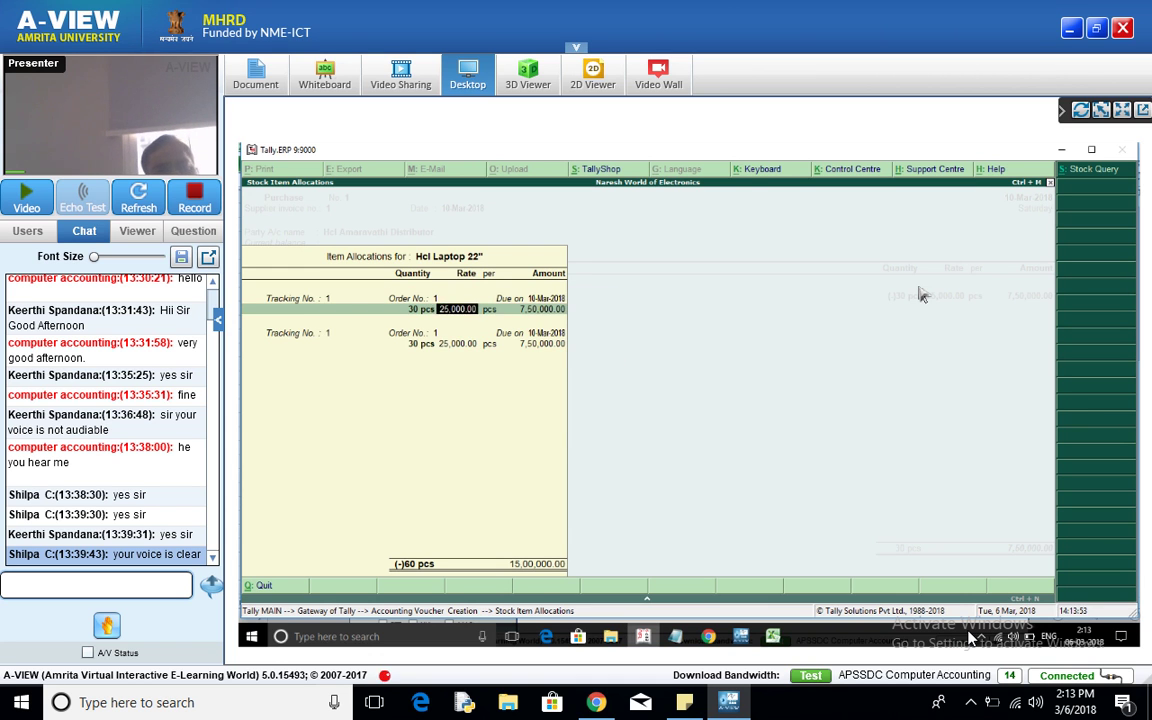
{"action": "key", "text": "BackSpace"}
{"action": "key", "text": "BackSpace"}
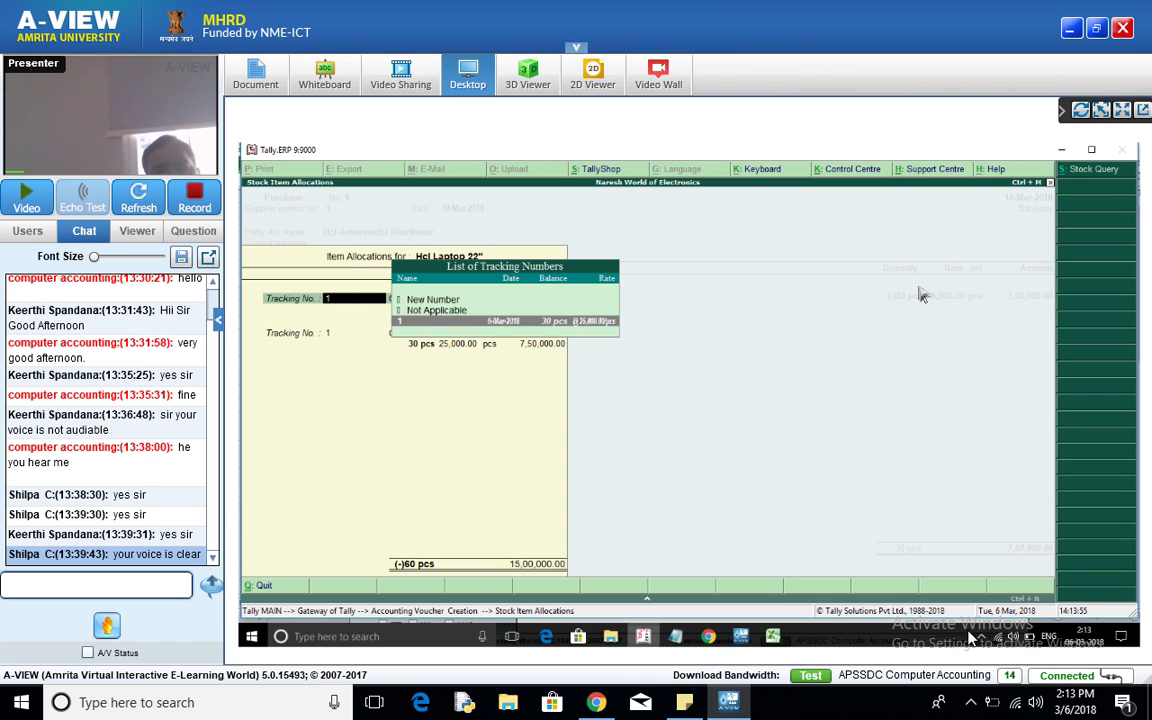
Reopen the Hcl Laptop 22" item allocations, end the list after the first tracking line to drop the duplicate, and finish the item entry
{"action": "key", "text": "Escape"}
{"action": "key", "text": "Return"}
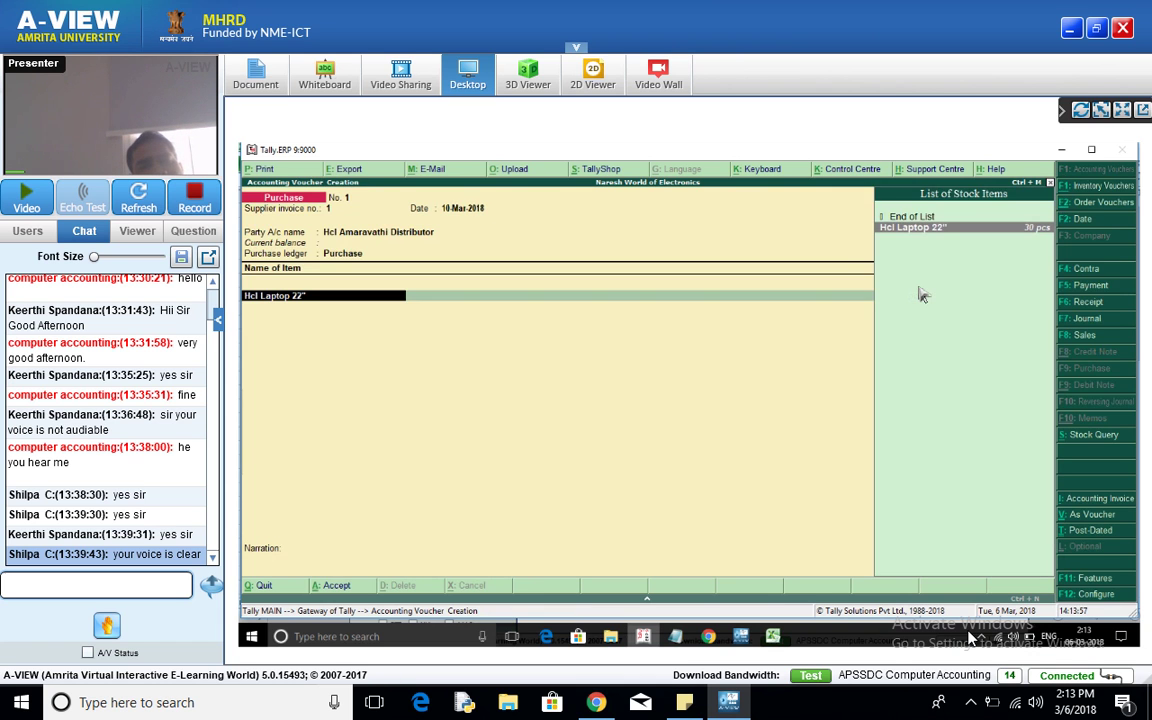
{"action": "key", "text": "Return"}
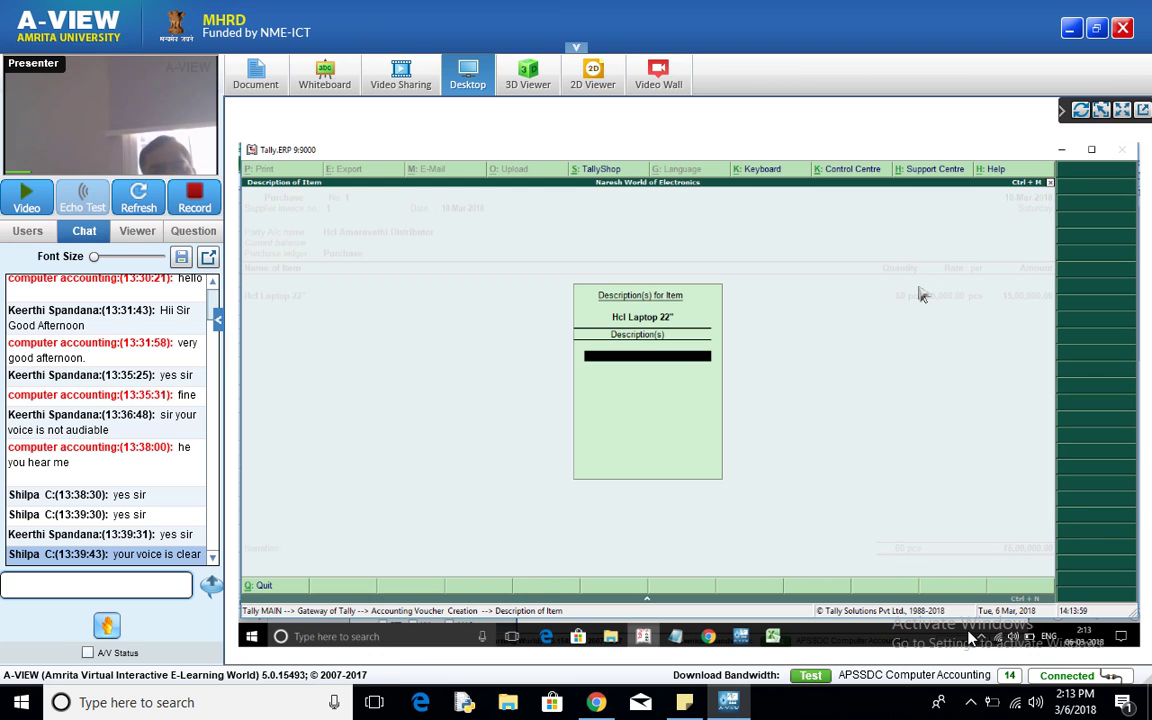
{"action": "key", "text": "Return"}
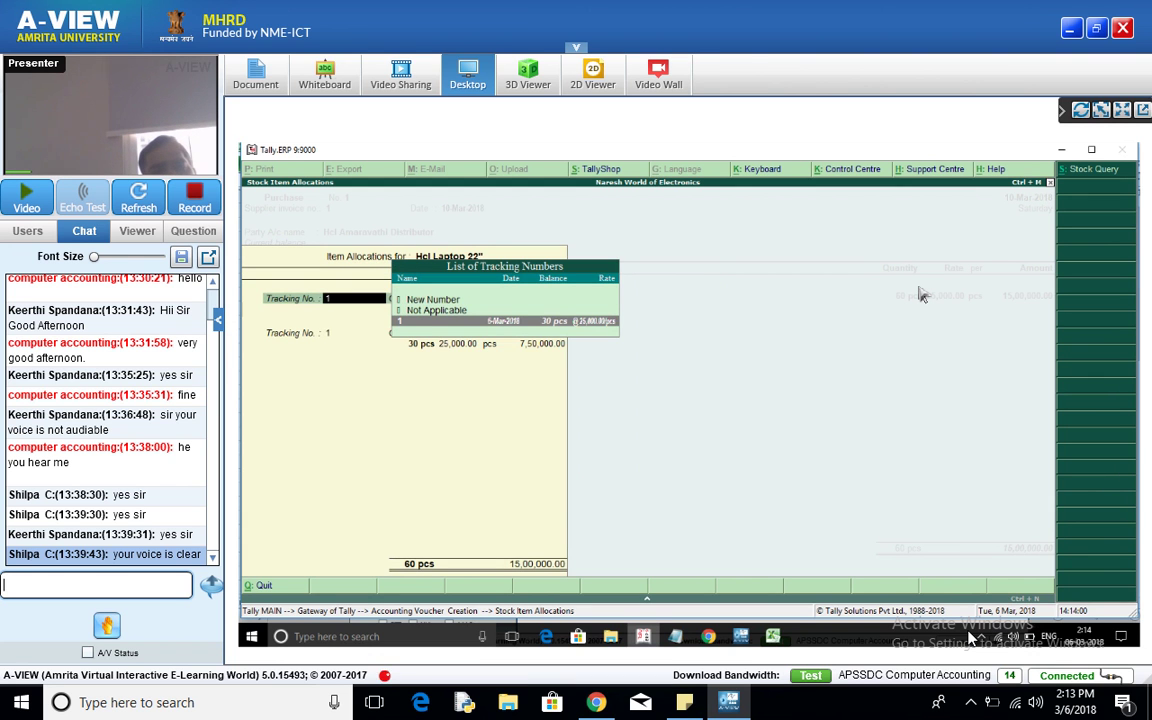
{"action": "key", "text": "Return"}
{"action": "key", "text": "Return"}
{"action": "key", "text": "Return"}
{"action": "key", "text": "Return"}
{"action": "key", "text": "Return"}
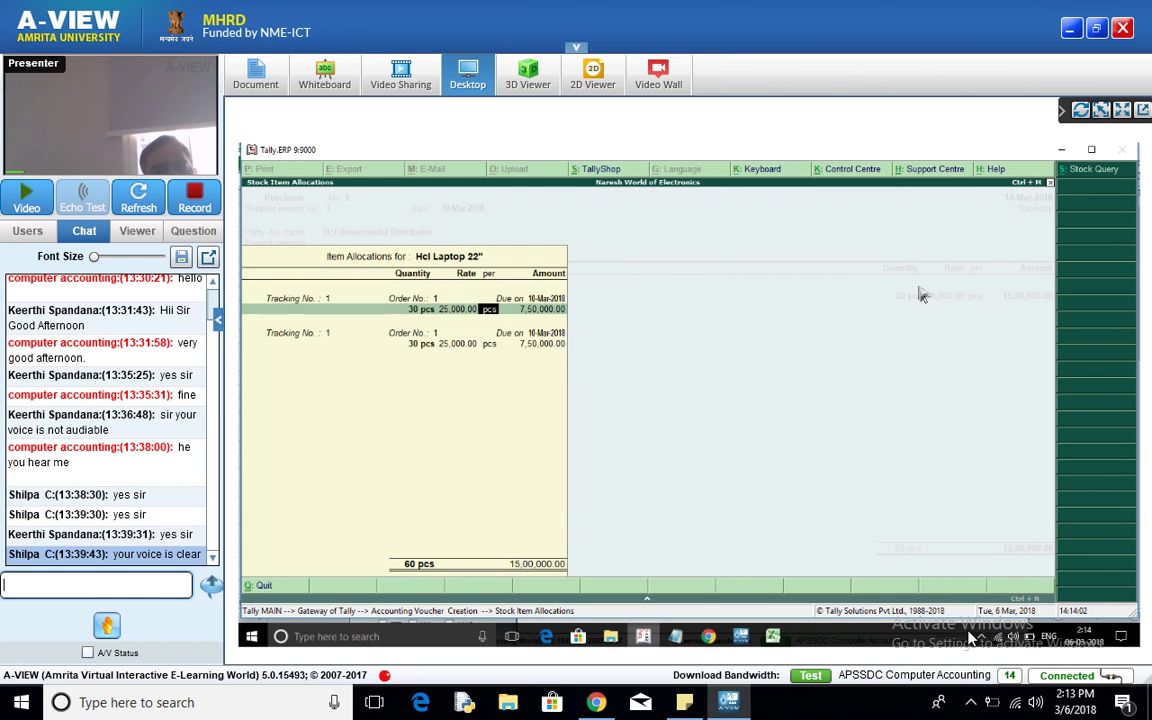
{"action": "key", "text": "Up"}
{"action": "key", "text": "Up"}
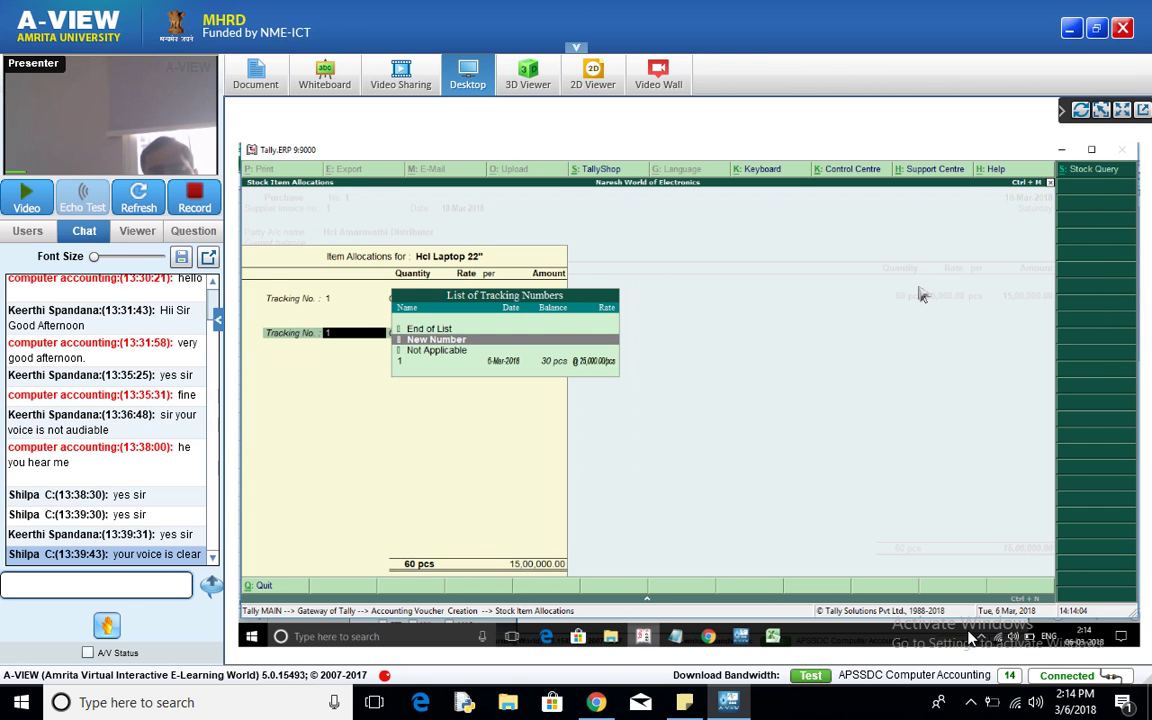
{"action": "key", "text": "Return"}
{"action": "key", "text": "Return"}
{"action": "key", "text": "Return"}
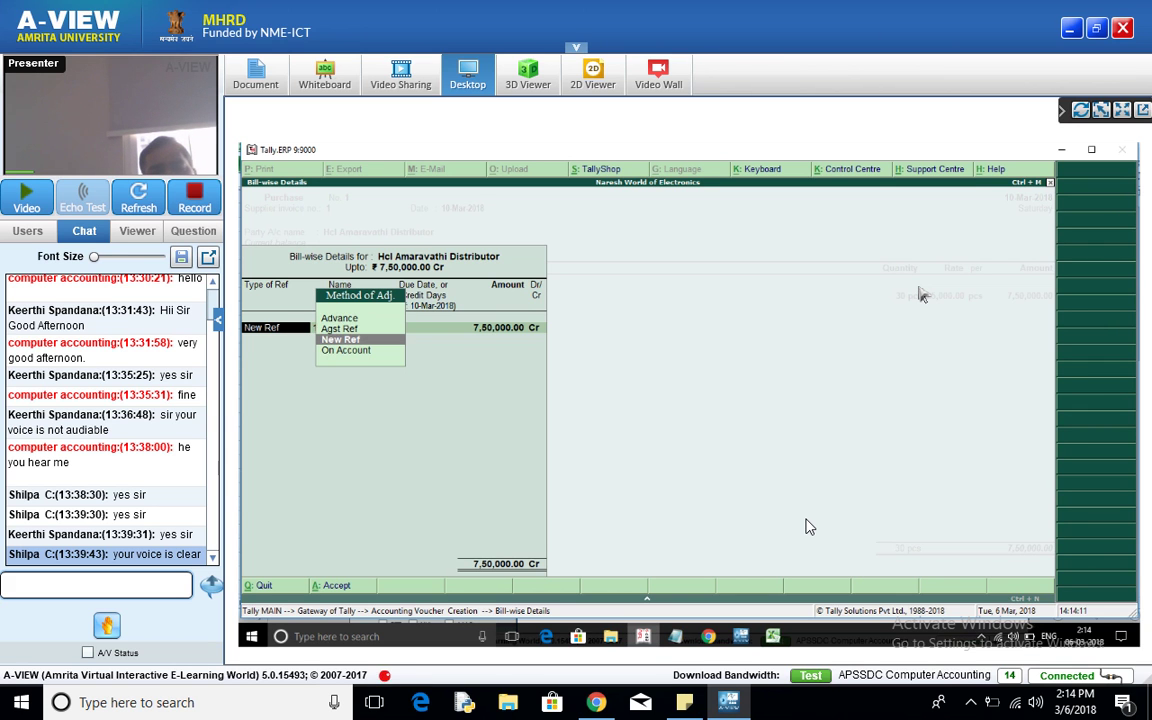
Record the 7,50,000.00 bill as a New Ref, save the Purchase voucher and leave voucher entry
{"action": "key", "text": "Return"}
{"action": "key", "text": "Return"}
{"action": "key", "text": "Return"}
{"action": "key", "text": "Return"}
{"action": "key", "text": "Return"}
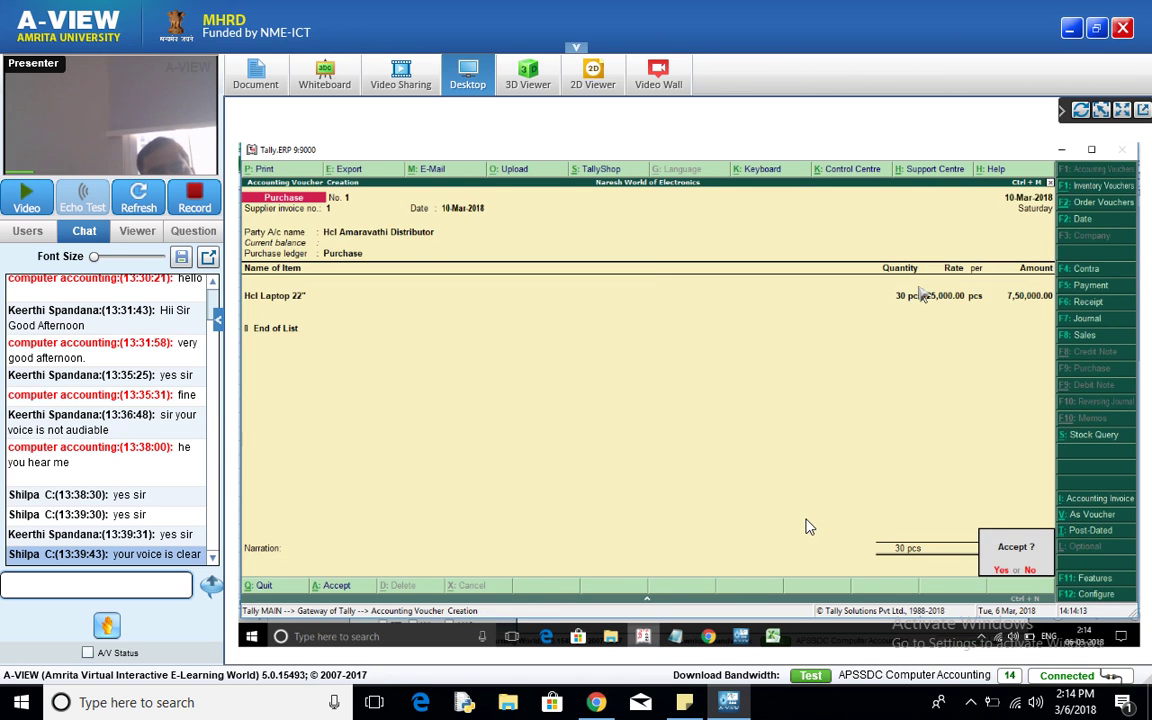
{"action": "key", "text": "Return"}
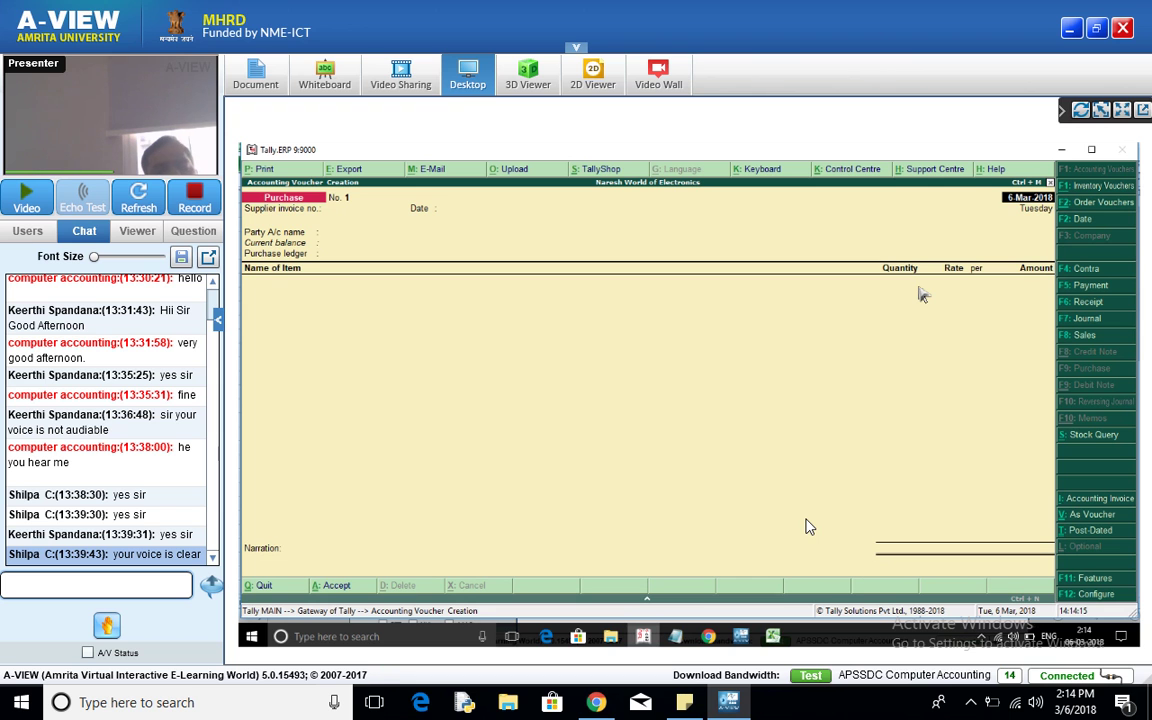
{"action": "key", "text": "Escape"}
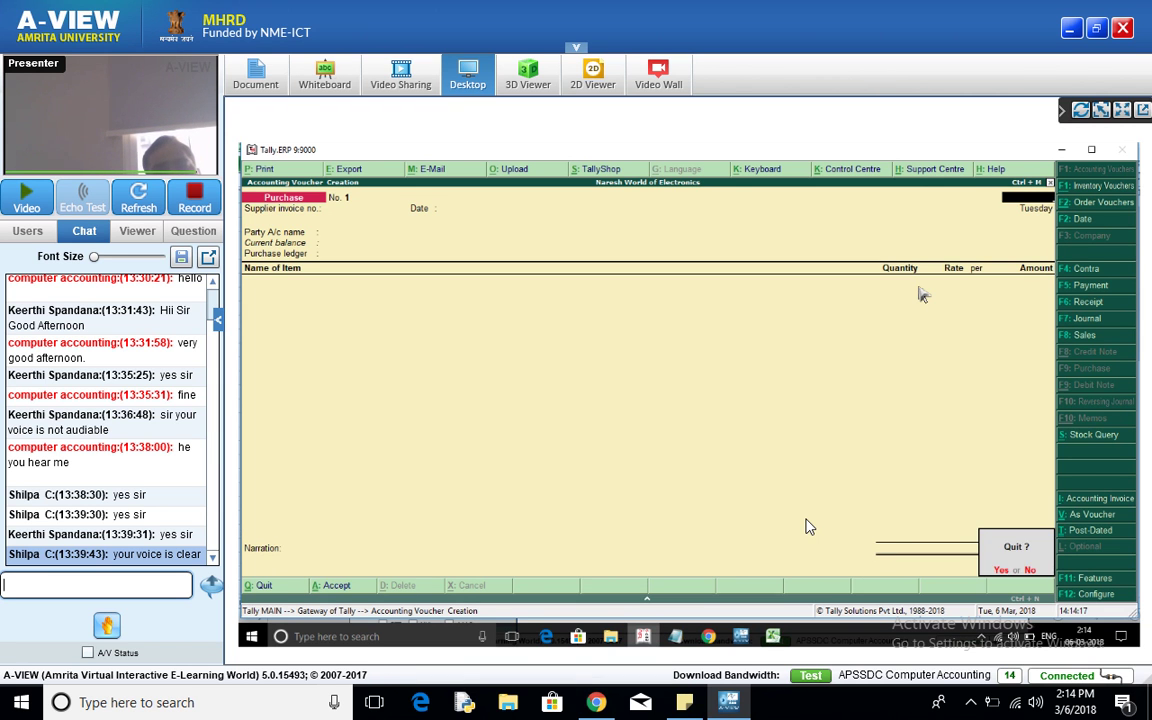
{"action": "key", "text": "Return"}
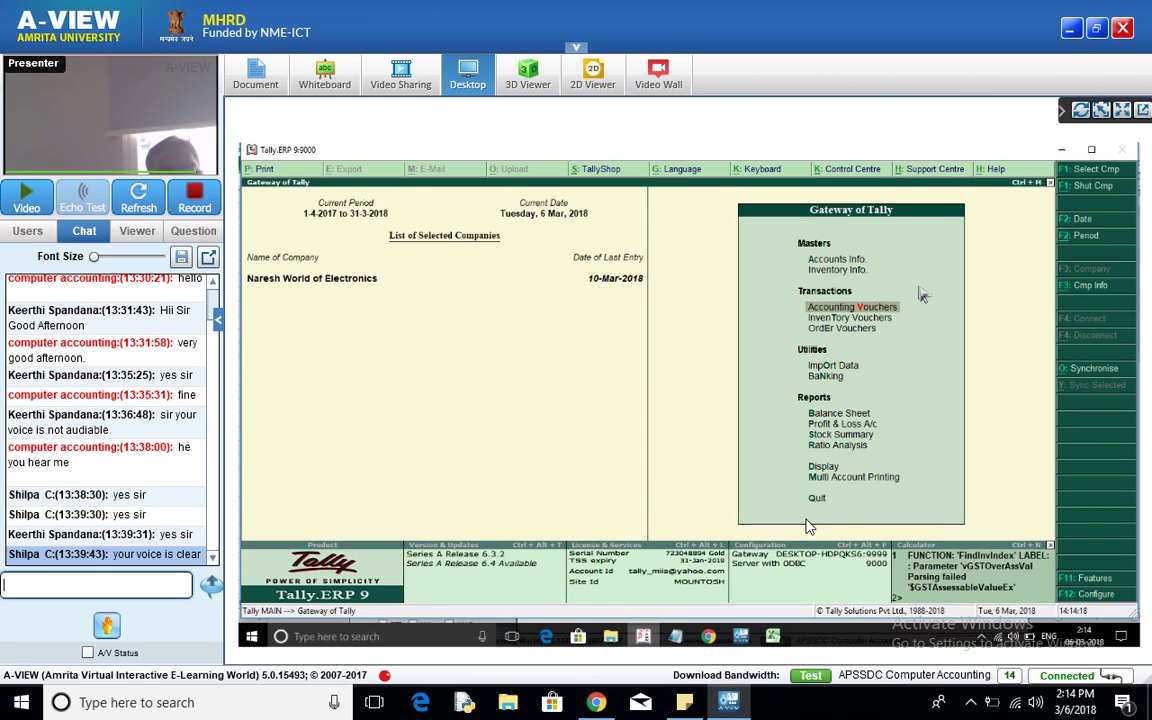
View the March stock vouchers of Hcl Laptop 22" from the Inventory Books
{"action": "key", "text": "d"}
{"action": "key", "text": "Down"}
{"action": "key", "text": "Down"}
{"action": "key", "text": "Down"}
{"action": "key", "text": "Down"}
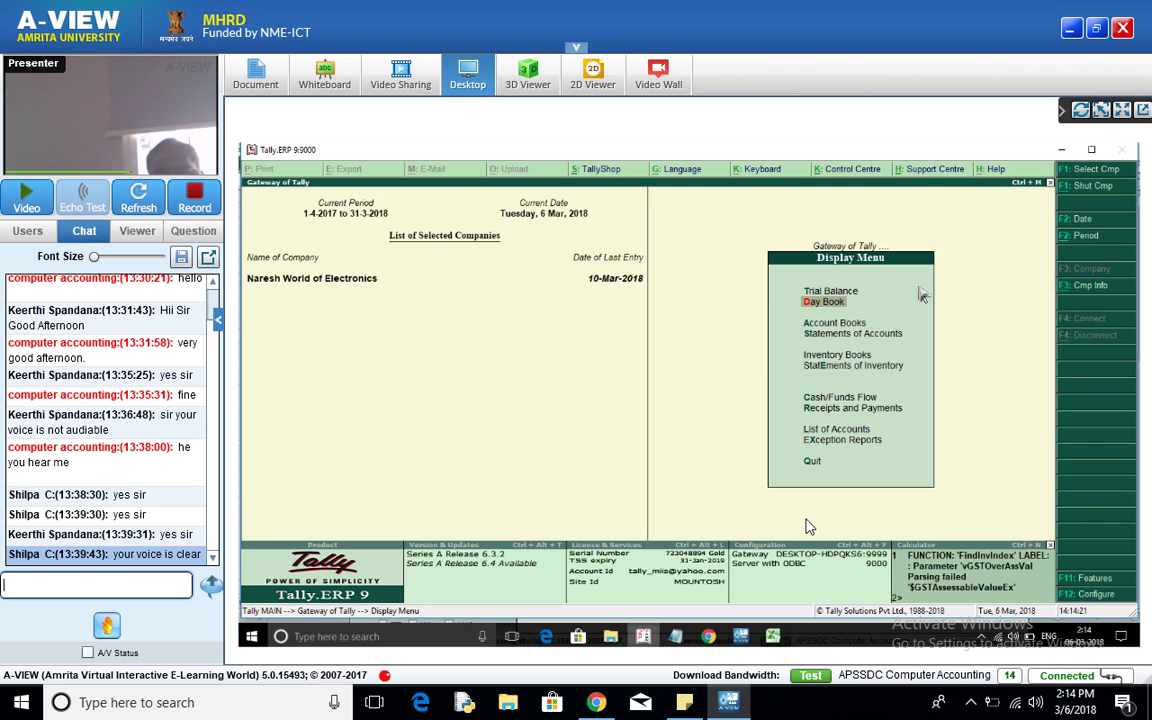
{"action": "key", "text": "Return"}
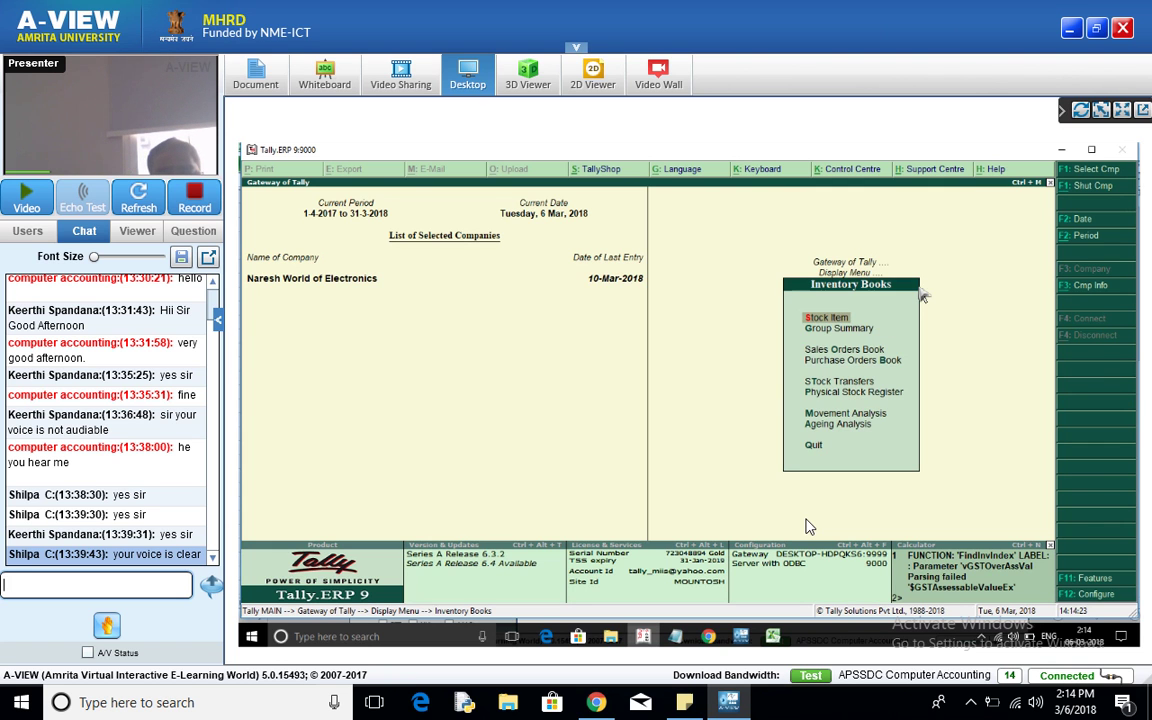
{"action": "key", "text": "Return"}
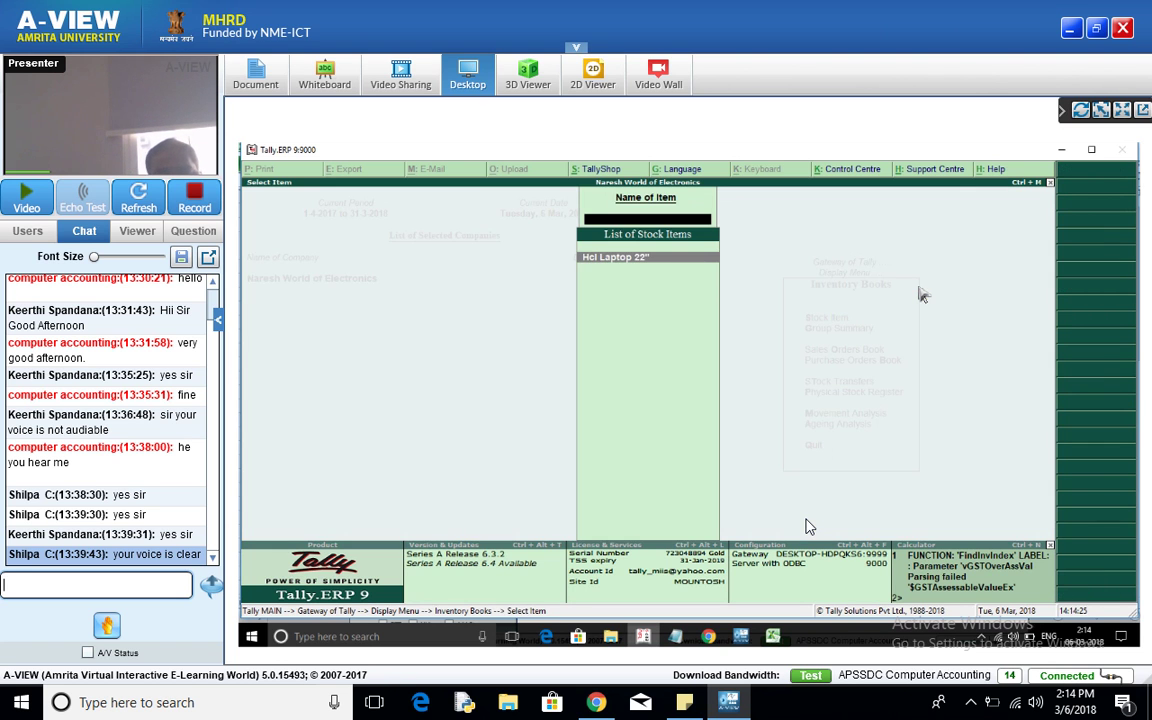
{"action": "key", "text": "Return"}
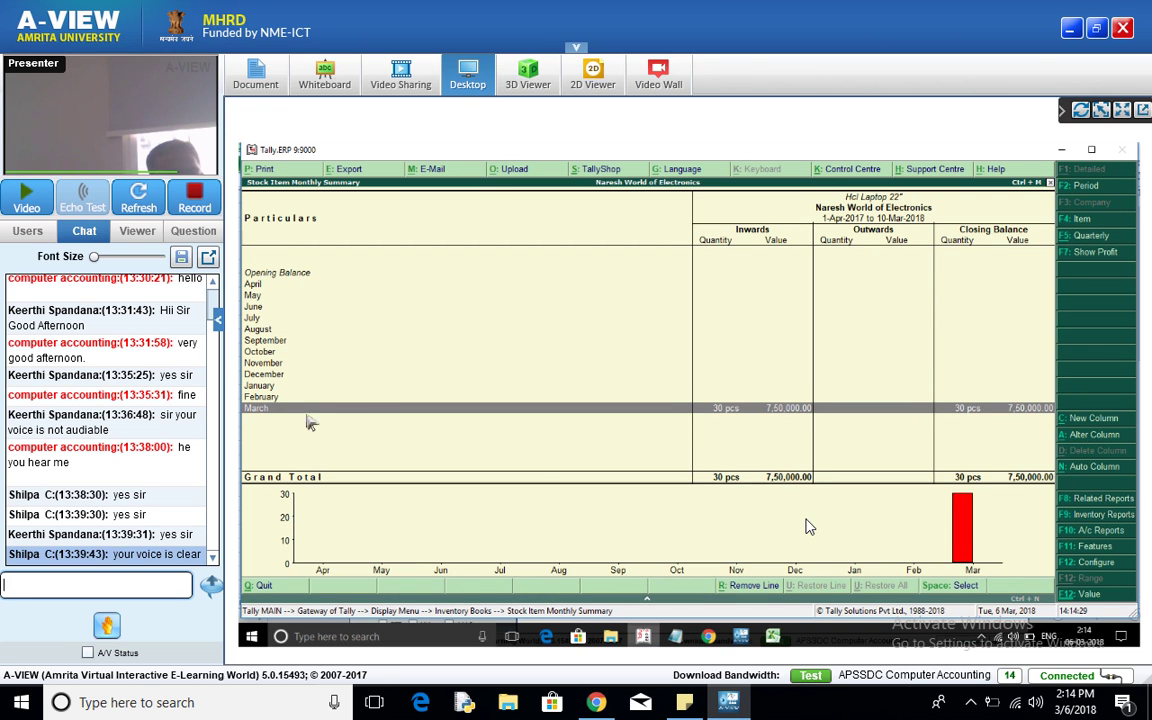
{"action": "left_click", "coordinate": [729, 416]}
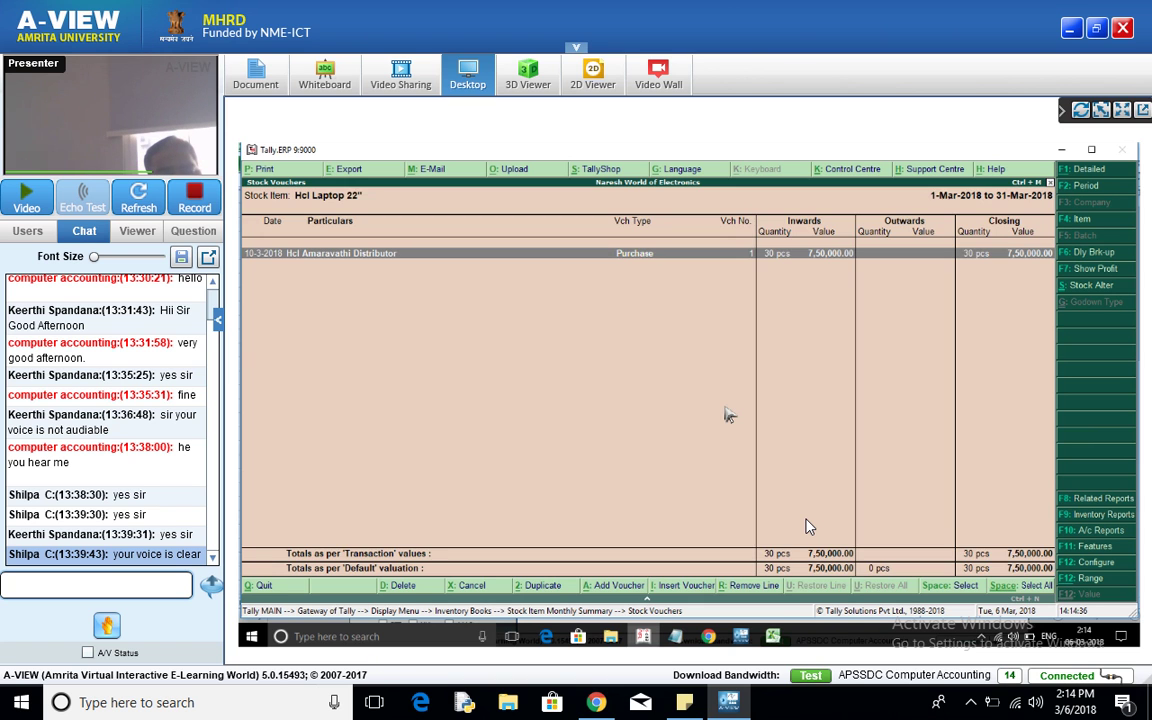
Delete the 10-3-2018 Purchase voucher of Hcl Amaravathi Distributor and return to the Gateway of Tally
{"action": "key", "text": "alt+d"}
{"action": "key", "text": "y"}
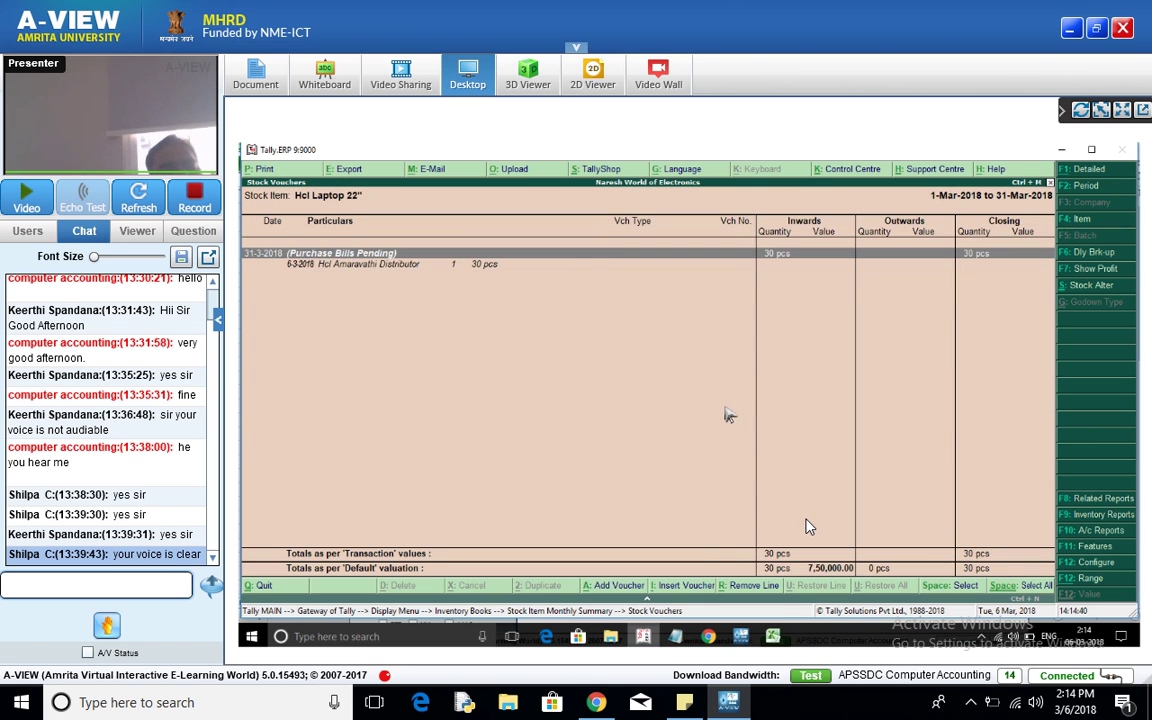
{"action": "key", "text": "Escape"}
{"action": "key", "text": "Escape"}
{"action": "key", "text": "Escape"}
{"action": "key", "text": "Escape"}
{"action": "key", "text": "Escape"}
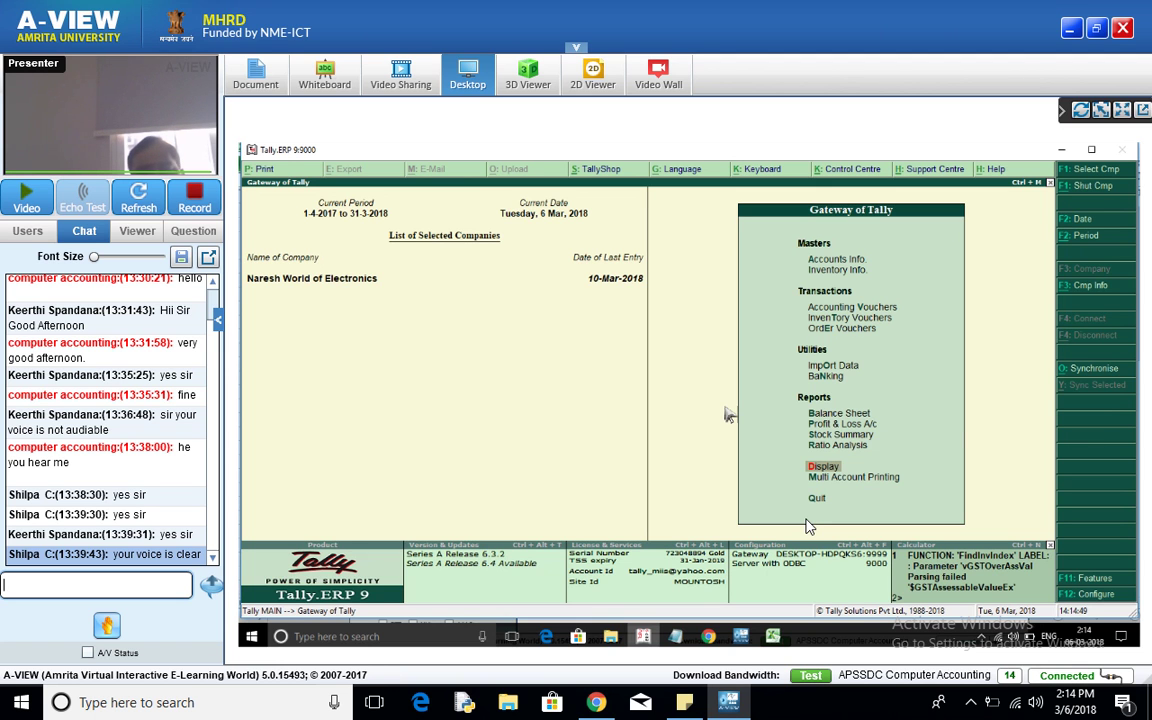
View the Purchase Order Outstandings by stock item for Hcl Laptop 22" in the Statements of Inventory
{"action": "key", "text": "Return"}
{"action": "key", "text": "Down"}
{"action": "key", "text": "Down"}
{"action": "key", "text": "Down"}
{"action": "key", "text": "Down"}
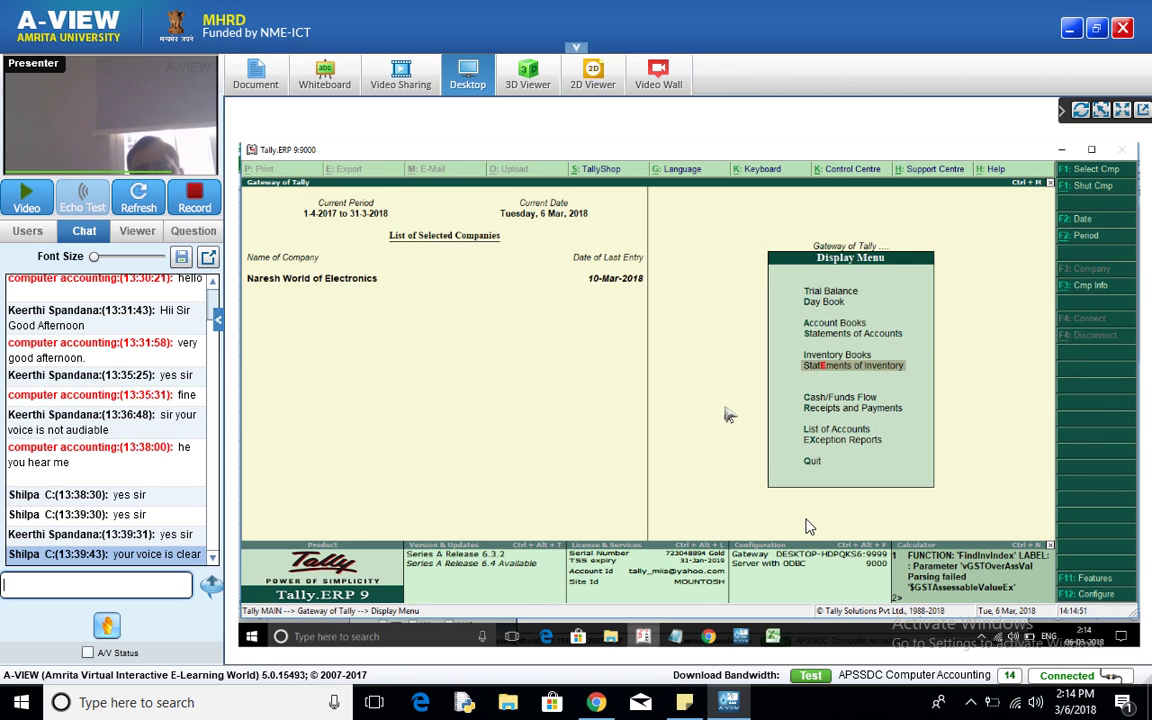
{"action": "key", "text": "Return"}
{"action": "key", "text": "Down"}
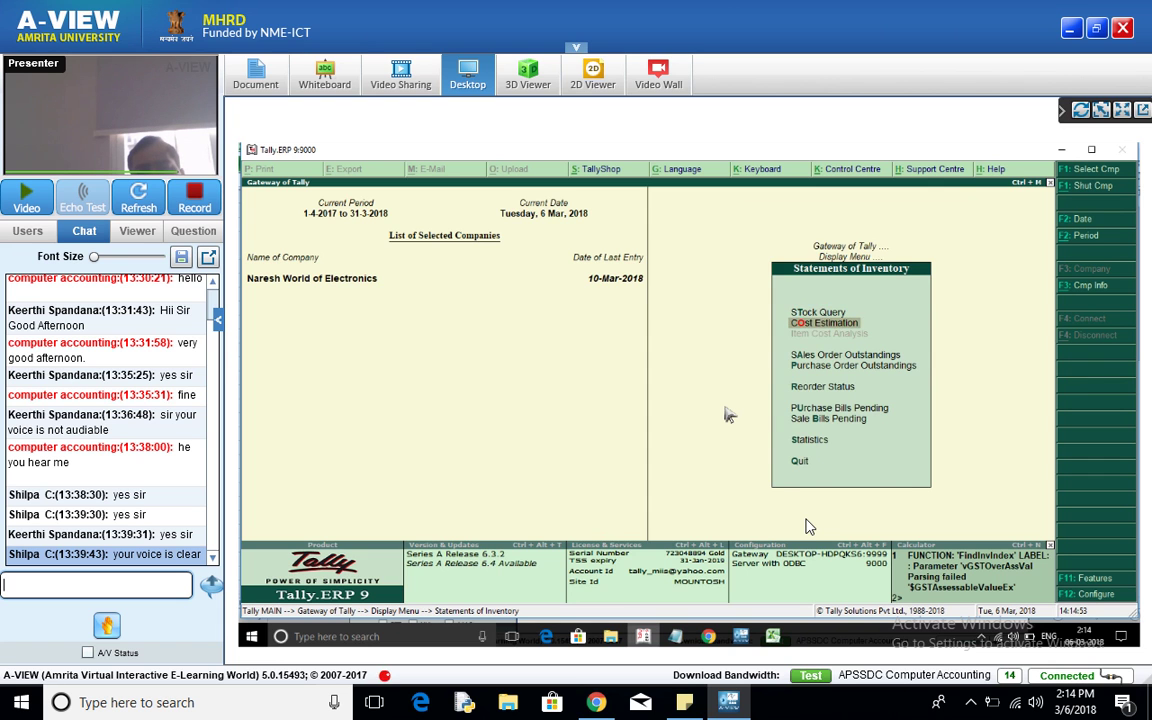
{"action": "key", "text": "Escape"}
{"action": "key", "text": "Return"}
{"action": "key", "text": "Down"}
{"action": "key", "text": "Down"}
{"action": "key", "text": "Down"}
{"action": "key", "text": "Return"}
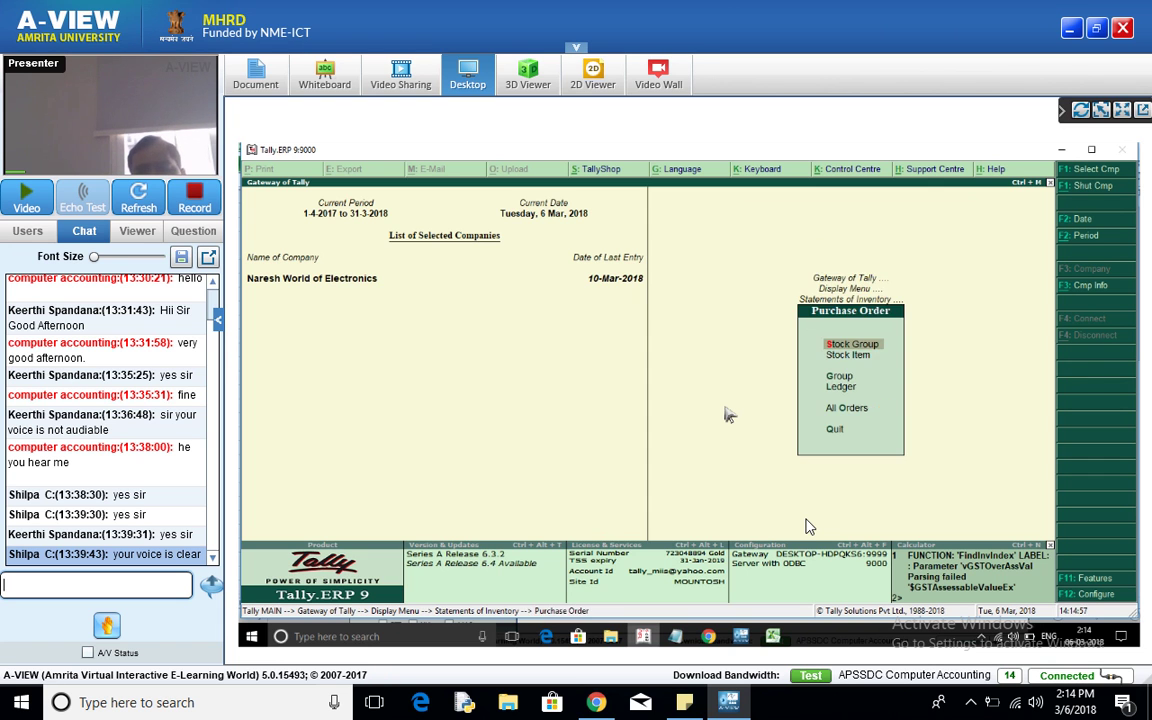
{"action": "key", "text": "Down"}
{"action": "key", "text": "Return"}
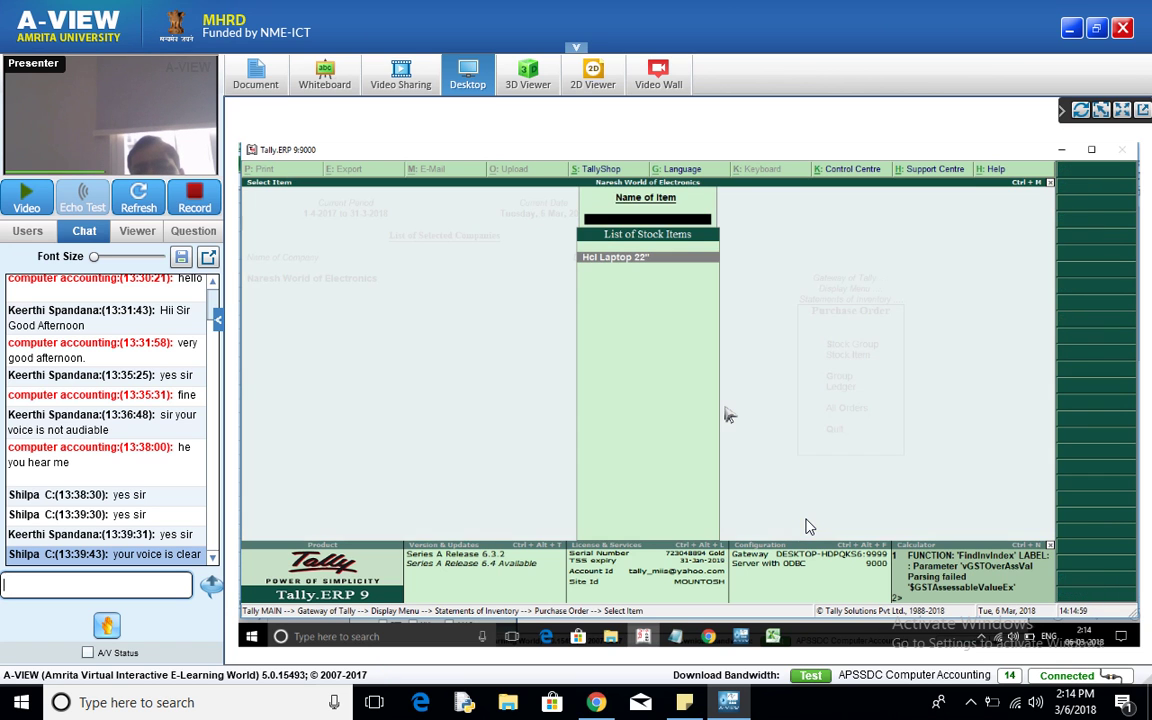
{"action": "key", "text": "Return"}
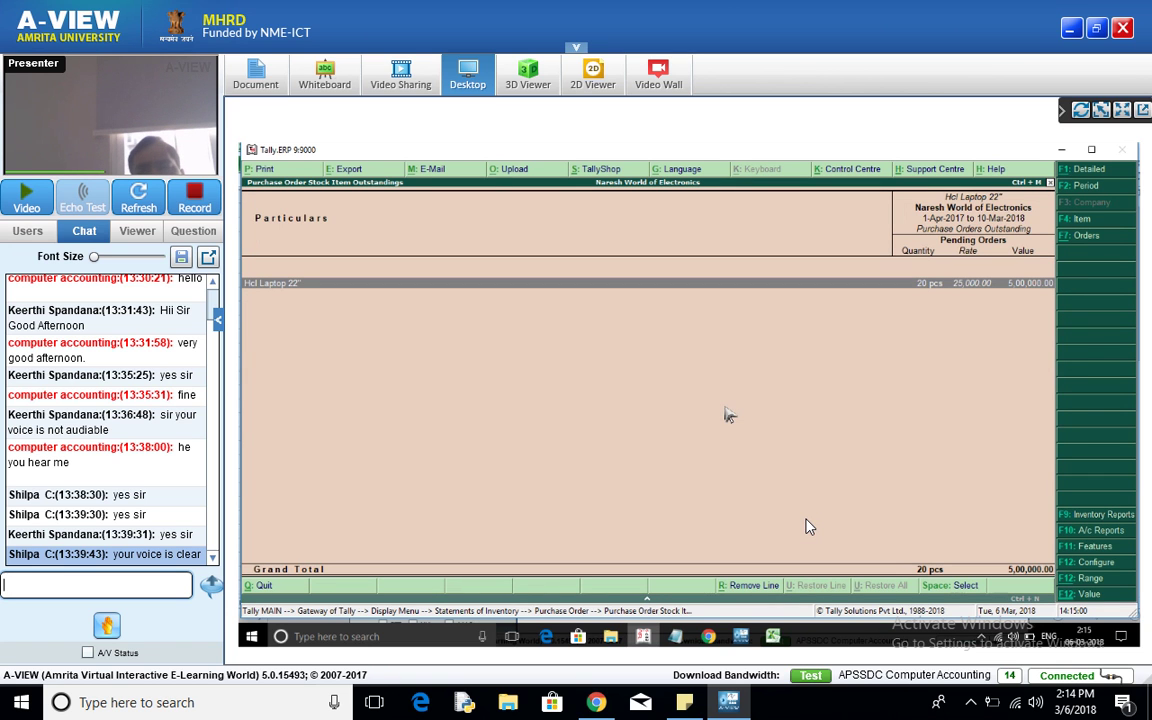
Configure the outstandings report to show cleared orders, compare them with the pending orders, and return to the Statements of Inventory
{"action": "left_click", "coordinate": [1097, 565]}
{"action": "key", "text": "Down"}
{"action": "key", "text": "Down"}
{"action": "key", "text": "Down"}
{"action": "key", "text": "Down"}
{"action": "key", "text": "Down"}
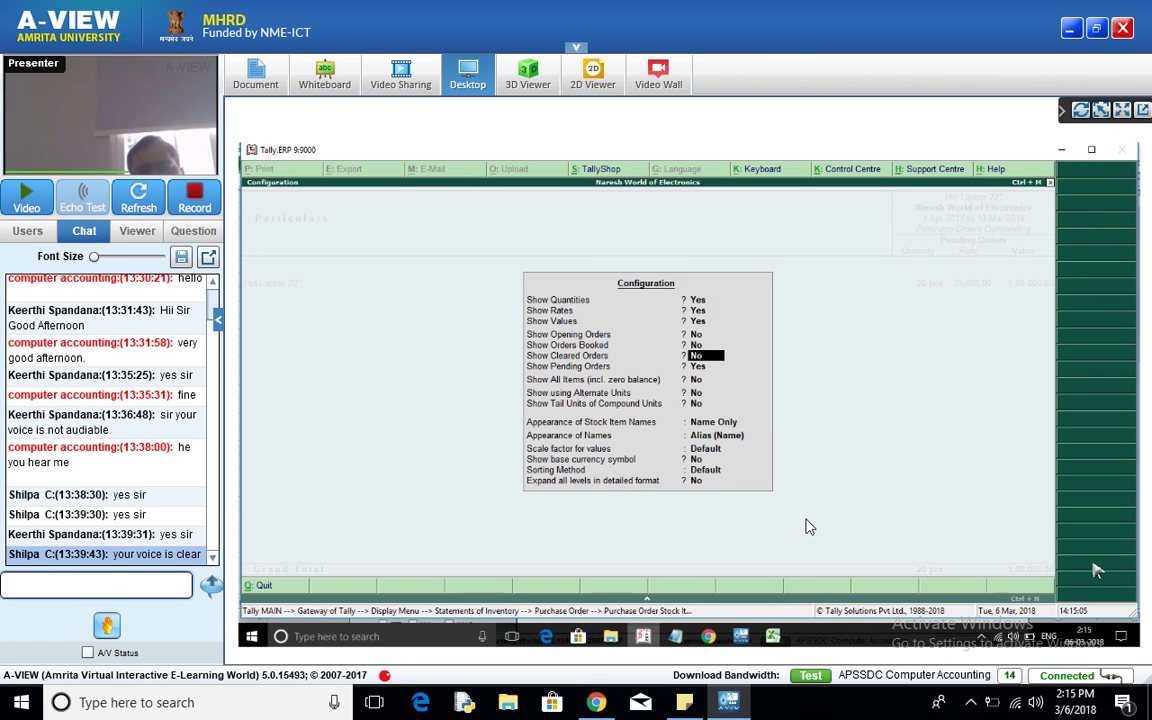
{"action": "key", "text": "y"}
{"action": "key", "text": "ctrl+a"}
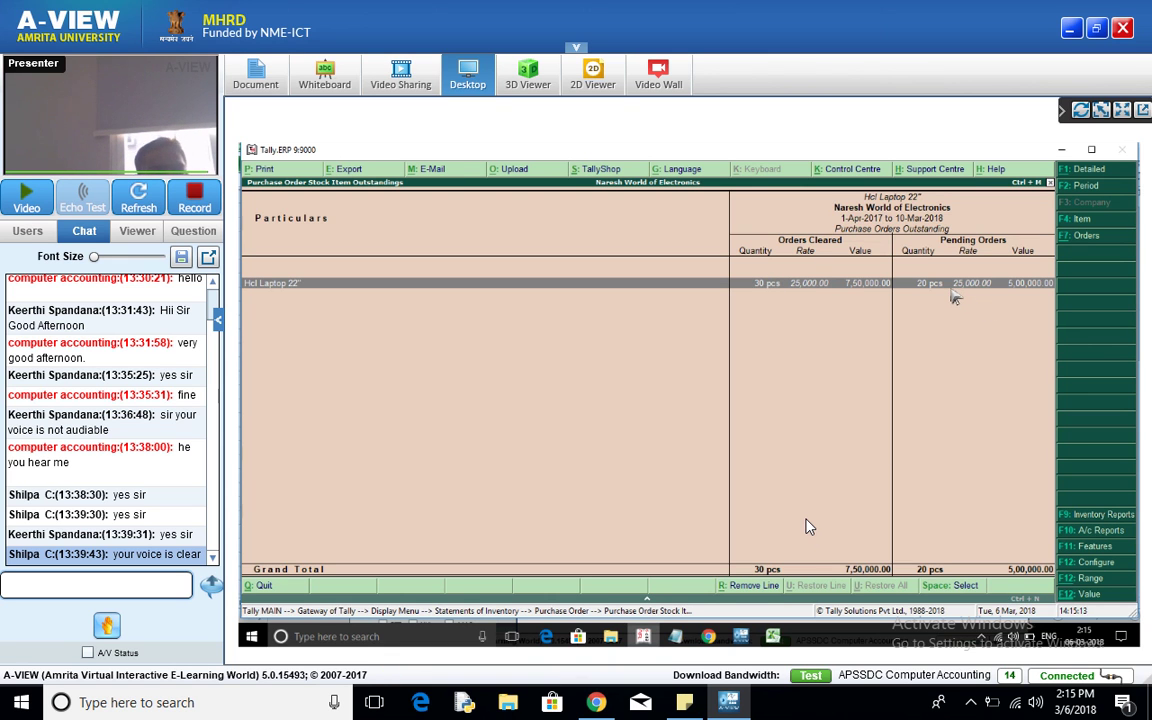
{"action": "key", "text": "Escape"}
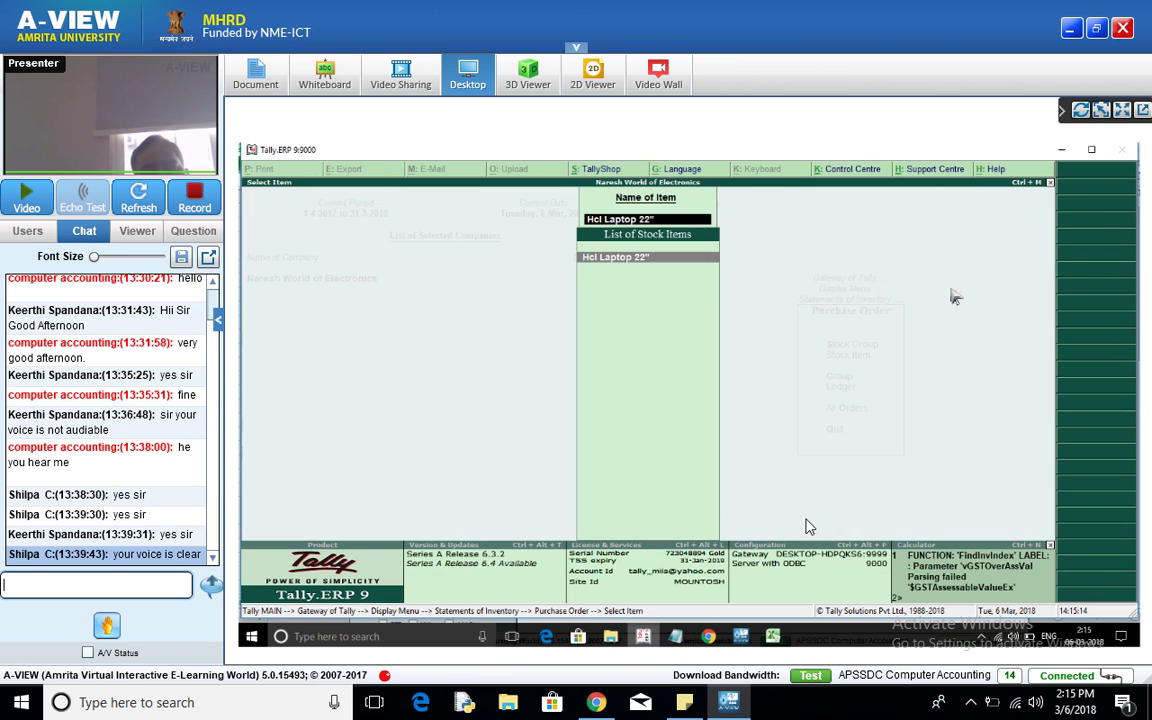
{"action": "key", "text": "Escape"}
{"action": "key", "text": "Escape"}
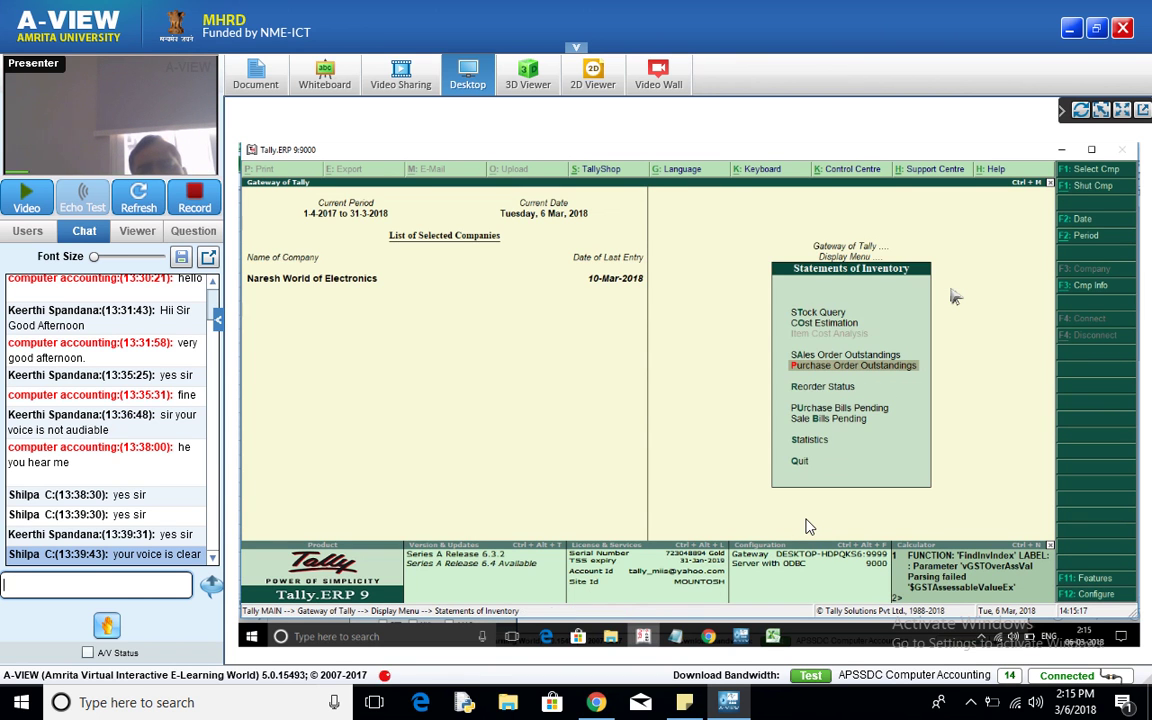
{"action": "key", "text": "Escape"}
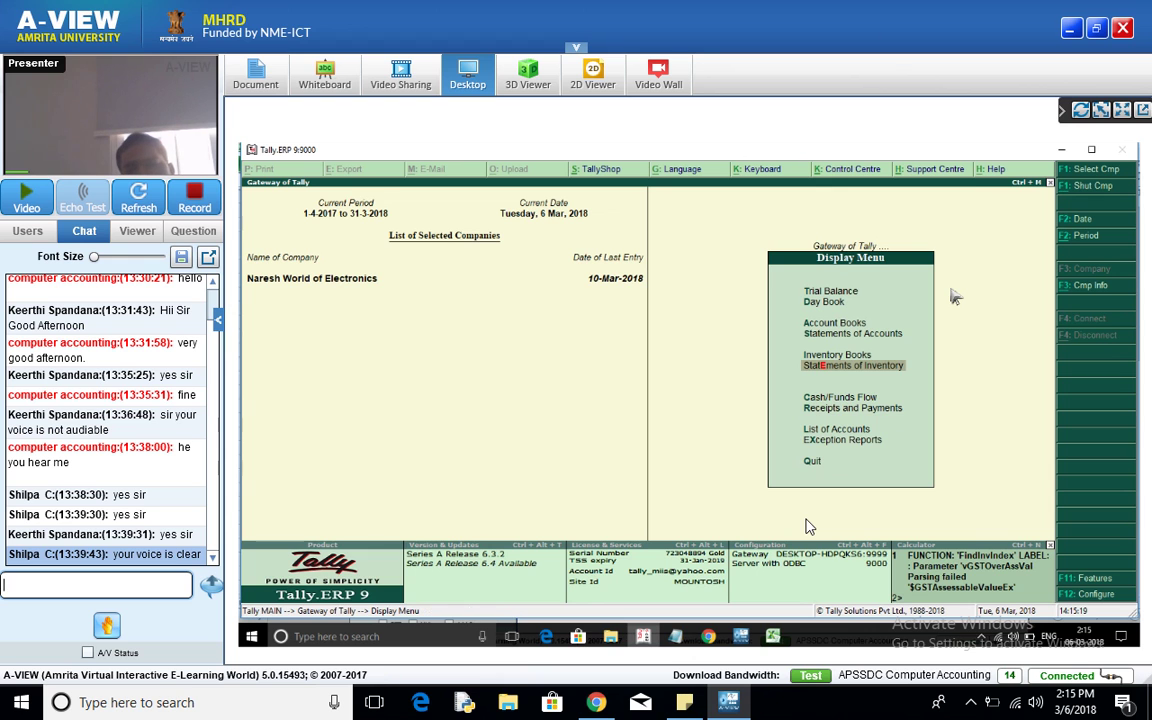
{"action": "key", "text": "Down"}
{"action": "key", "text": "Down"}
{"action": "key", "text": "Down"}
{"action": "key", "text": "Down"}
{"action": "key", "text": "Return"}
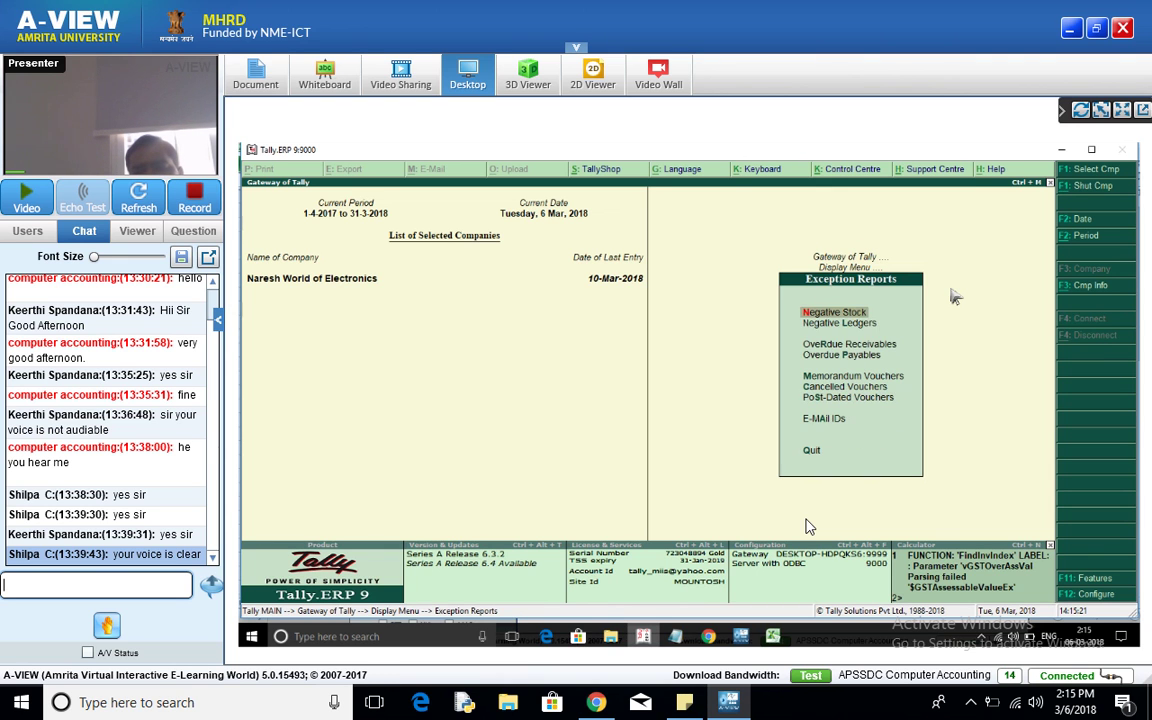
{"action": "key", "text": "Down"}
{"action": "key", "text": "Down"}
{"action": "key", "text": "Down"}
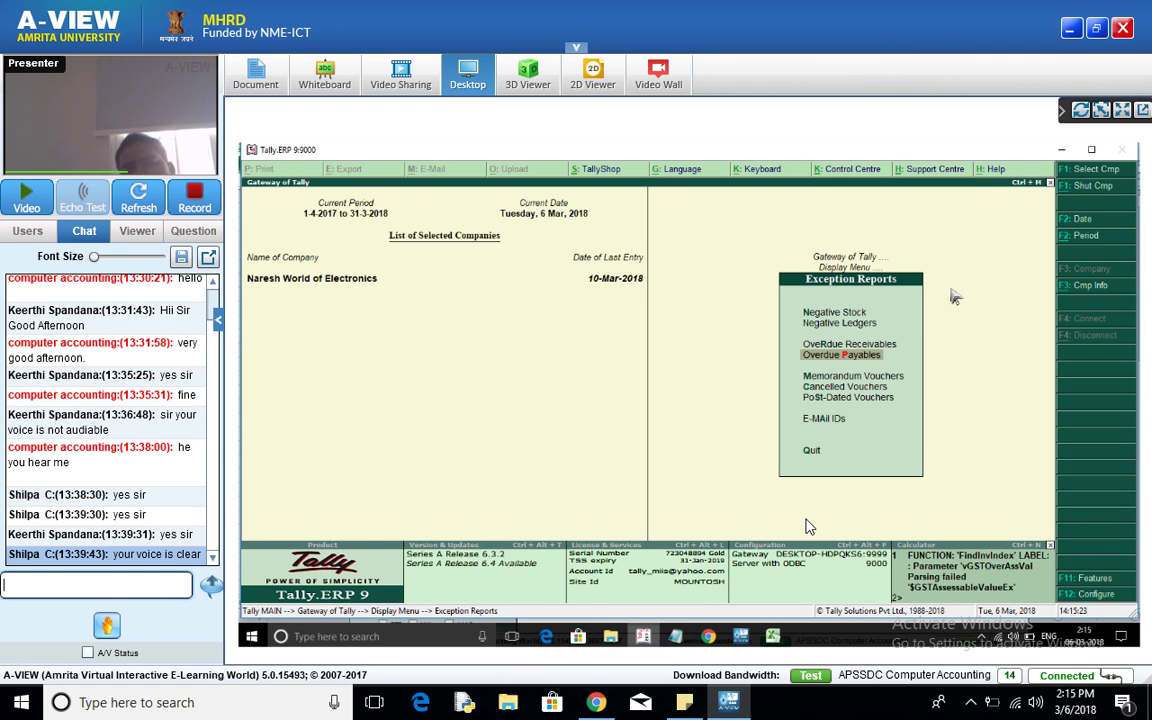
{"action": "key", "text": "Escape"}
{"action": "key", "text": "Up"}
{"action": "key", "text": "Up"}
{"action": "key", "text": "Up"}
{"action": "key", "text": "Up"}
{"action": "key", "text": "Up"}
{"action": "key", "text": "Down"}
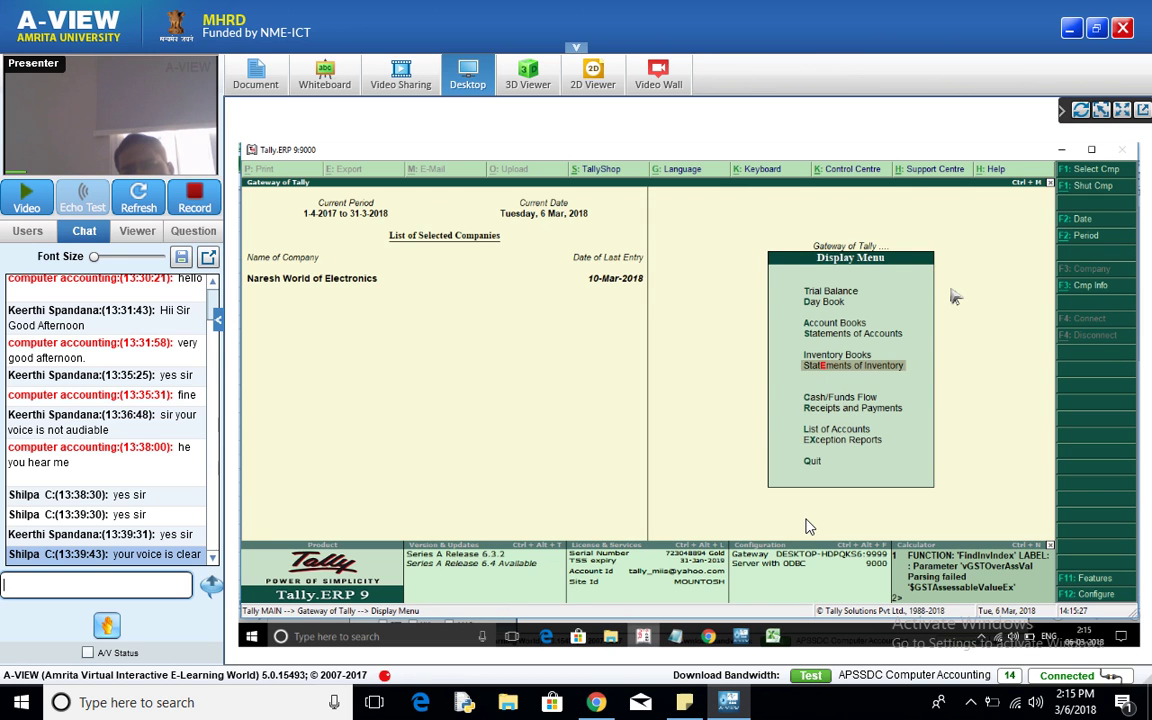
{"action": "key", "text": "Return"}
{"action": "key", "text": "Down"}
{"action": "key", "text": "Down"}
{"action": "key", "text": "Down"}
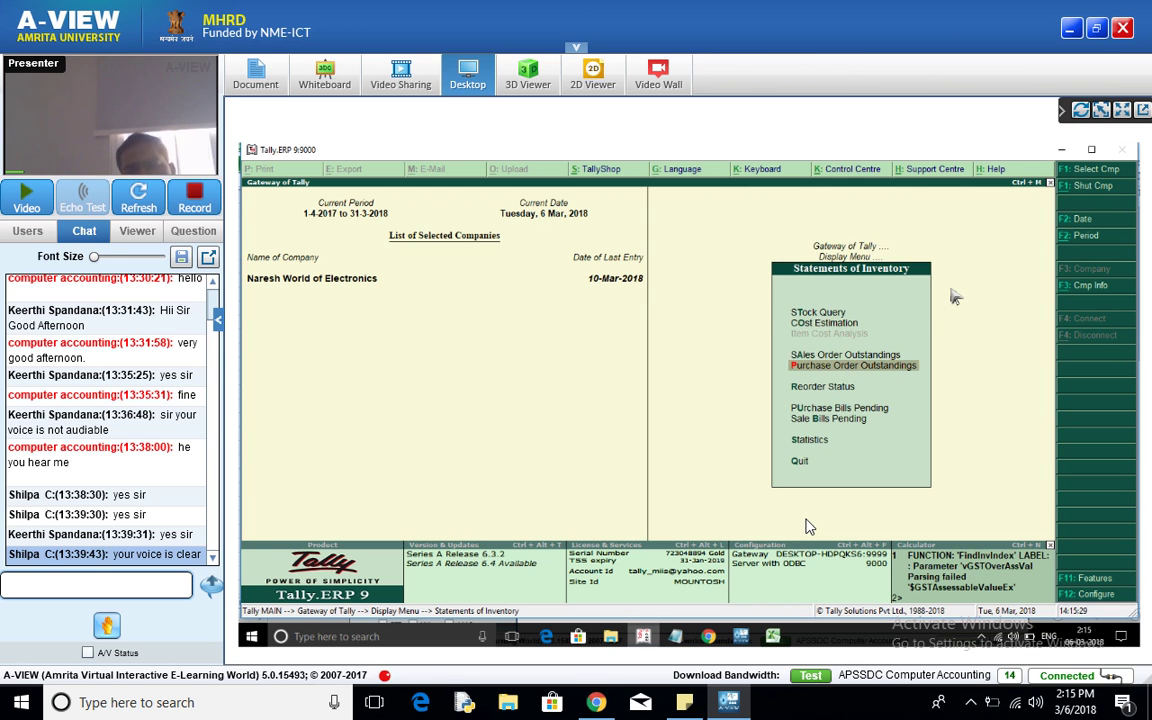
{"action": "key", "text": "Down"}
{"action": "key", "text": "Down"}
{"action": "key", "text": "Down"}
{"action": "key", "text": "Escape"}
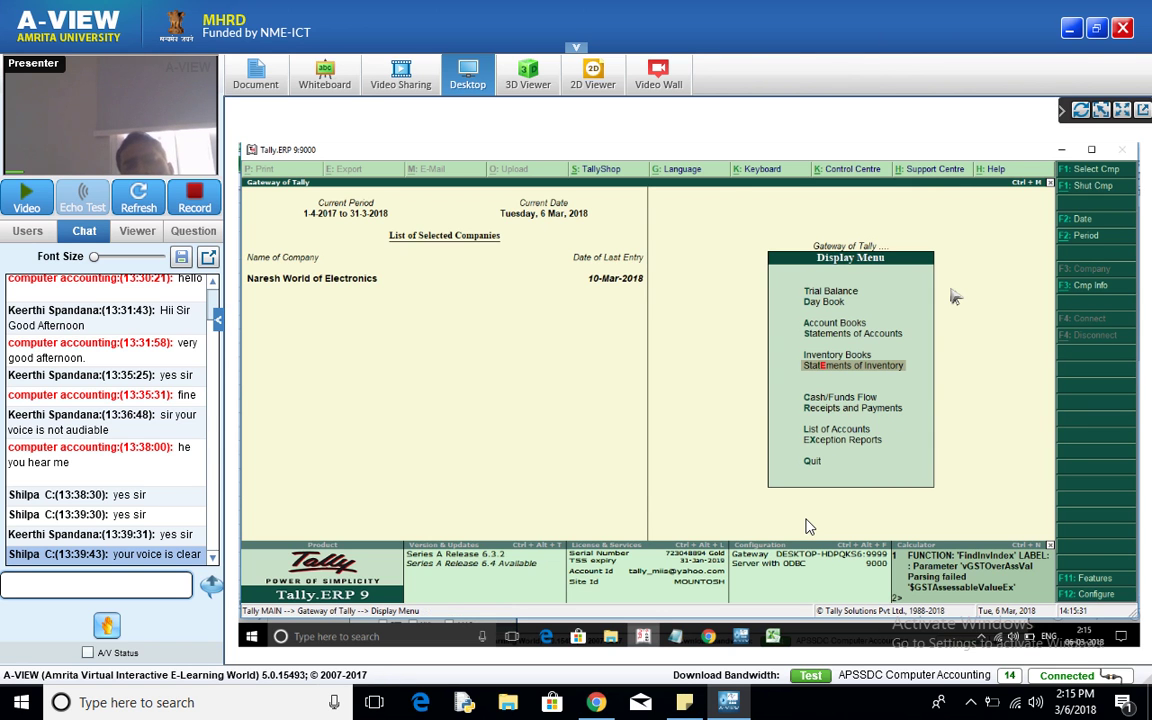
View the March stock vouchers of Hcl Laptop 22" in the Inventory Books
{"action": "key", "text": "Up"}
{"action": "key", "text": "Up"}
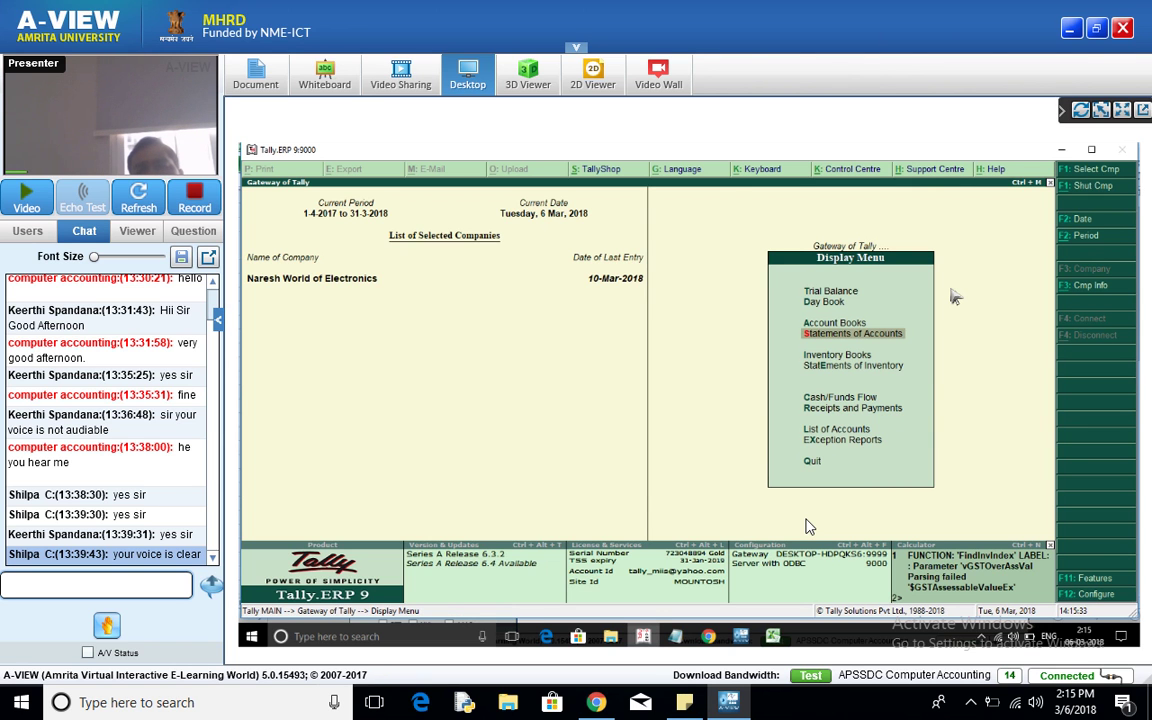
{"action": "key", "text": "Down"}
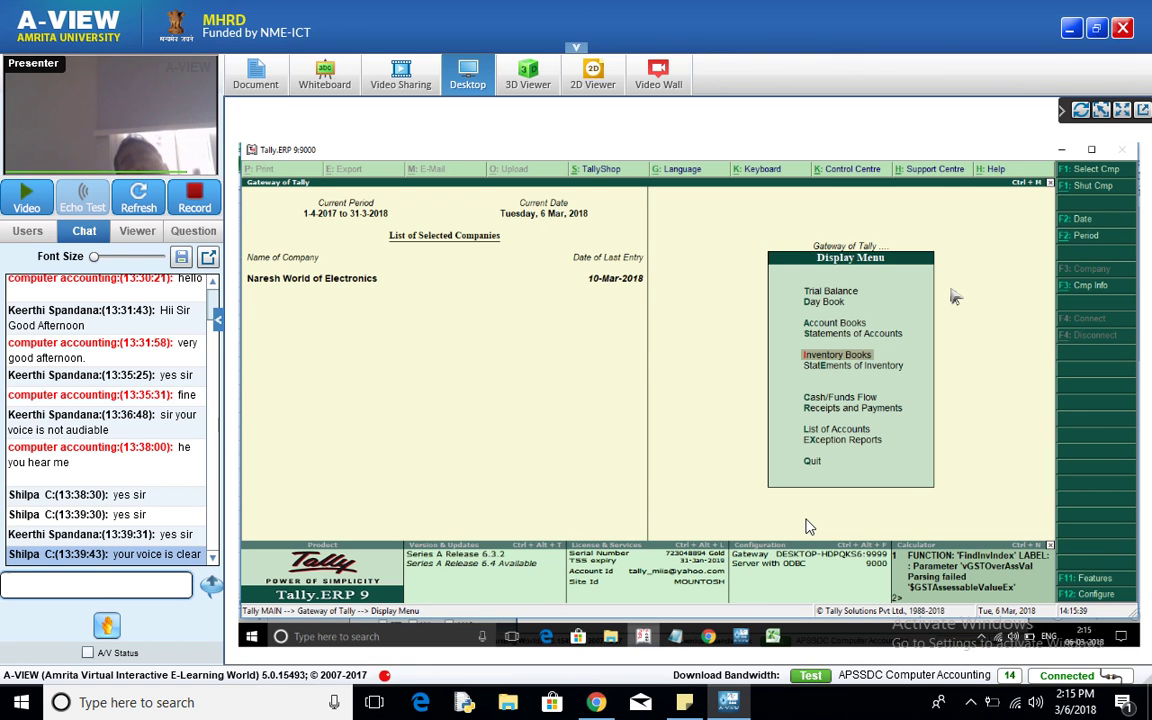
{"action": "key", "text": "Return"}
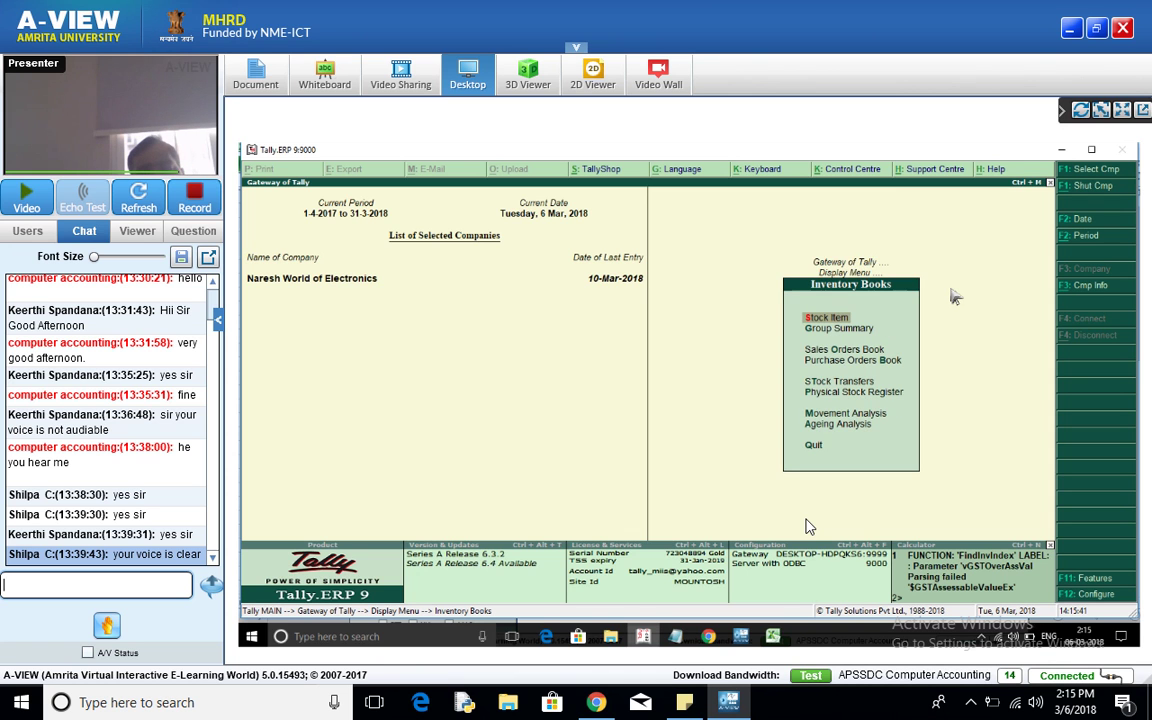
{"action": "key", "text": "Return"}
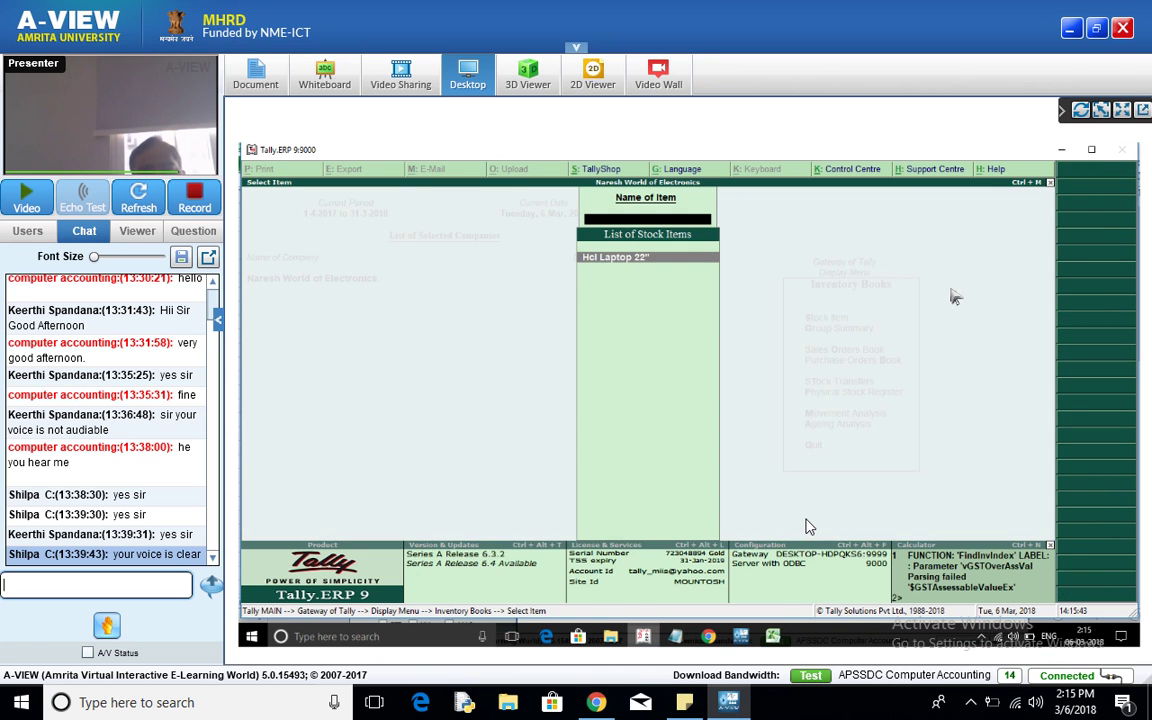
{"action": "key", "text": "Return"}
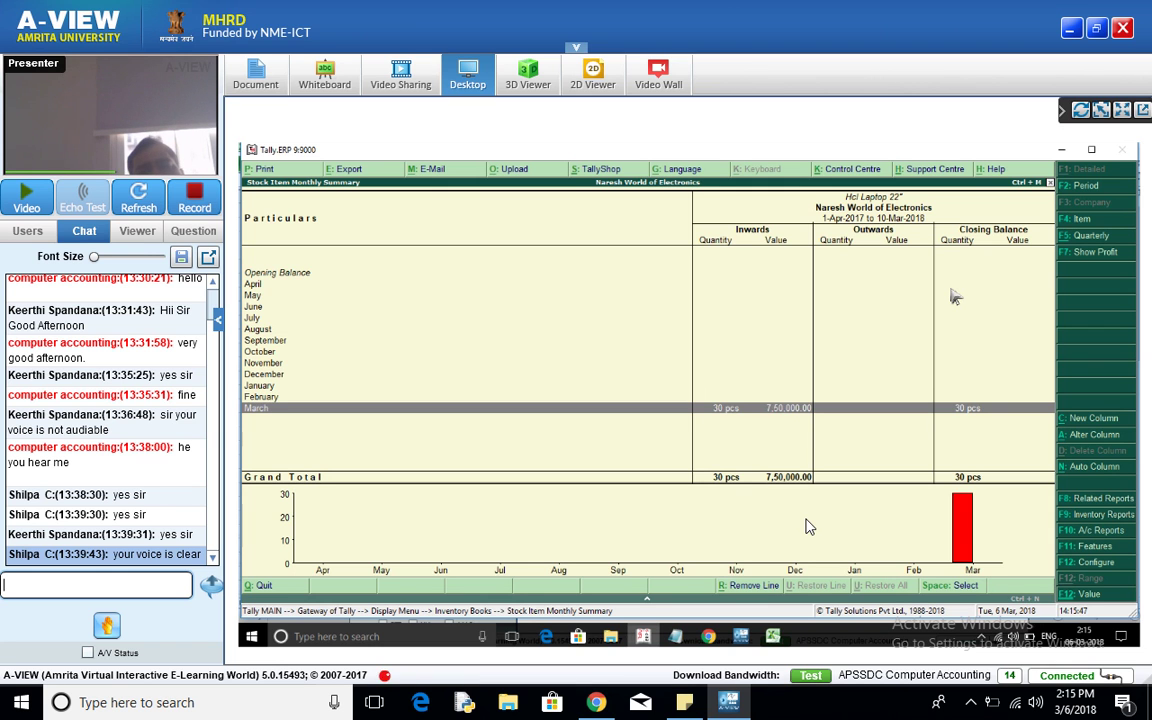
{"action": "key", "text": "Return"}
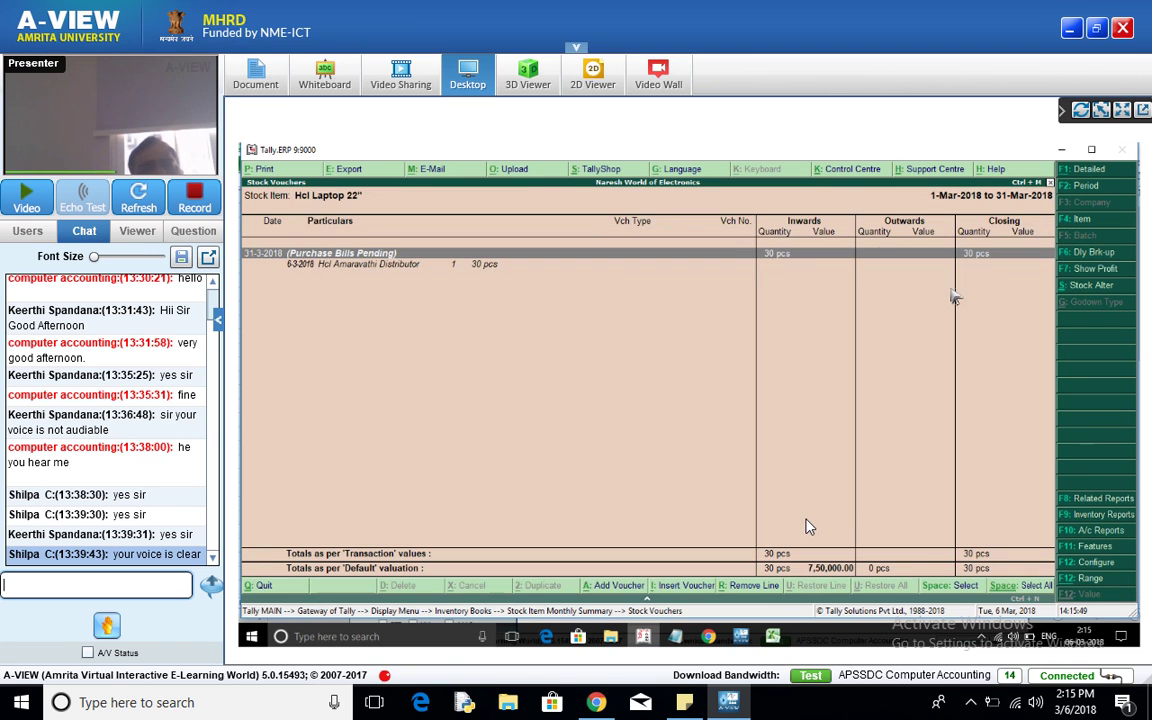
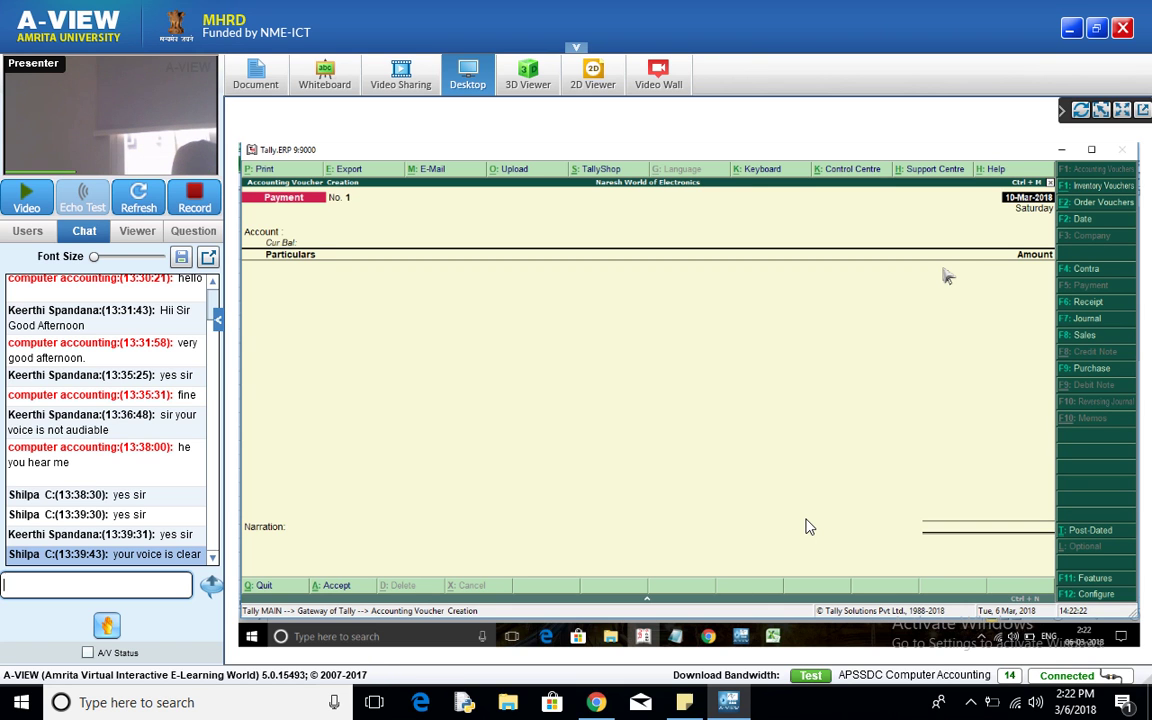
Switch from the Payment voucher to a Receipt voucher and select Icici Bank as the receiving account
{"action": "key", "text": "Escape"}
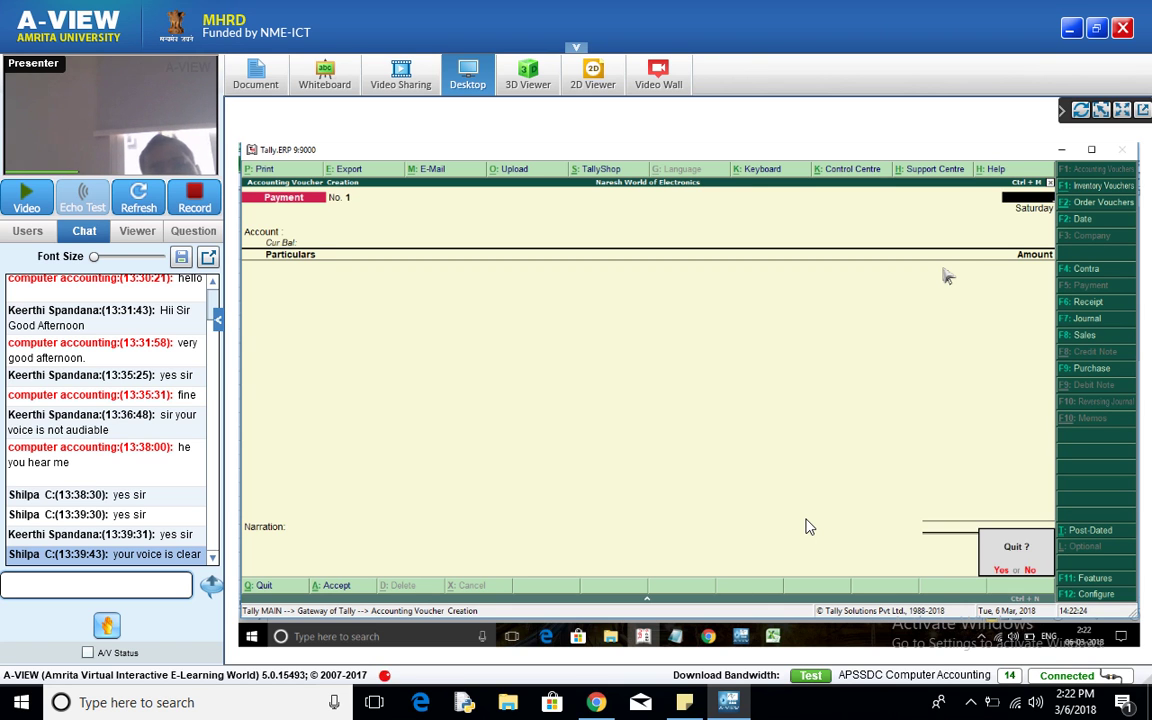
{"action": "key", "text": "y"}
{"action": "key", "text": "Return"}
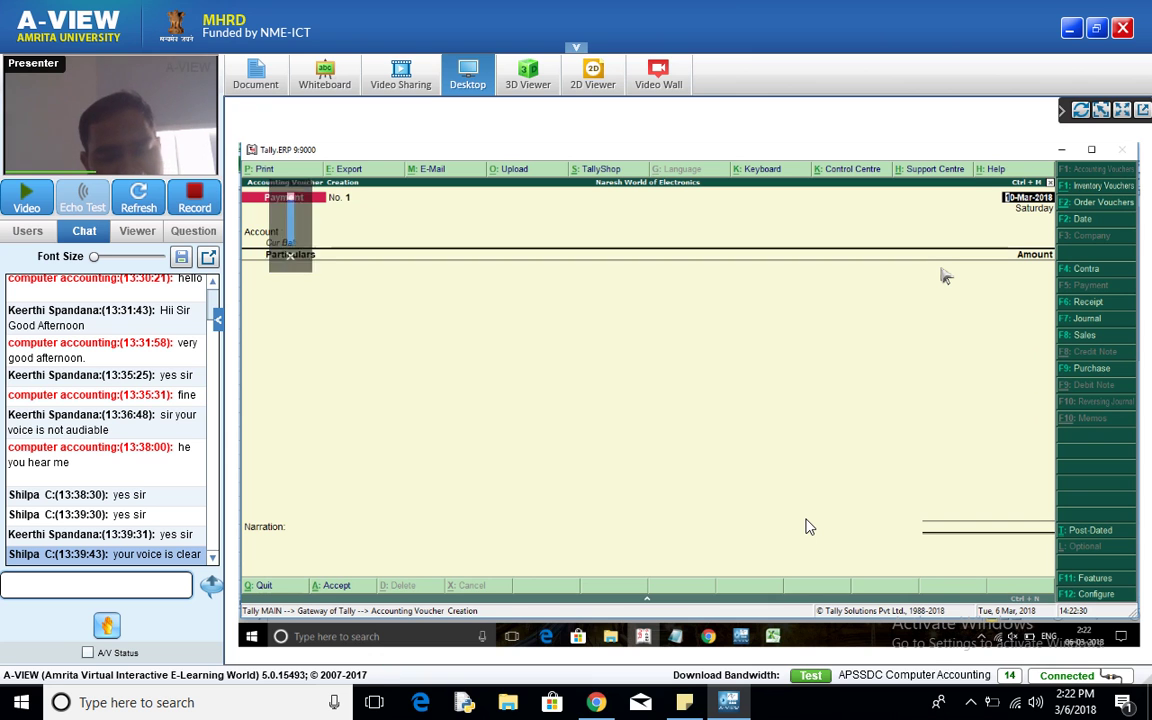
{"action": "key", "text": "F6"}
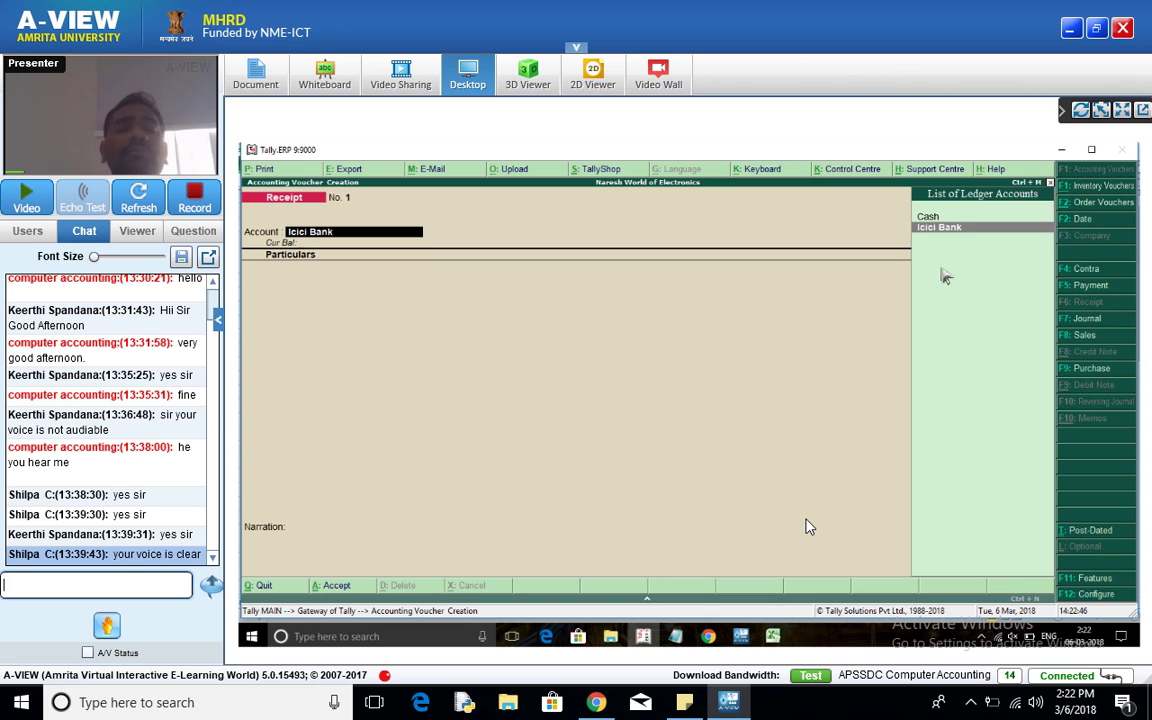
{"action": "key", "text": "Return"}
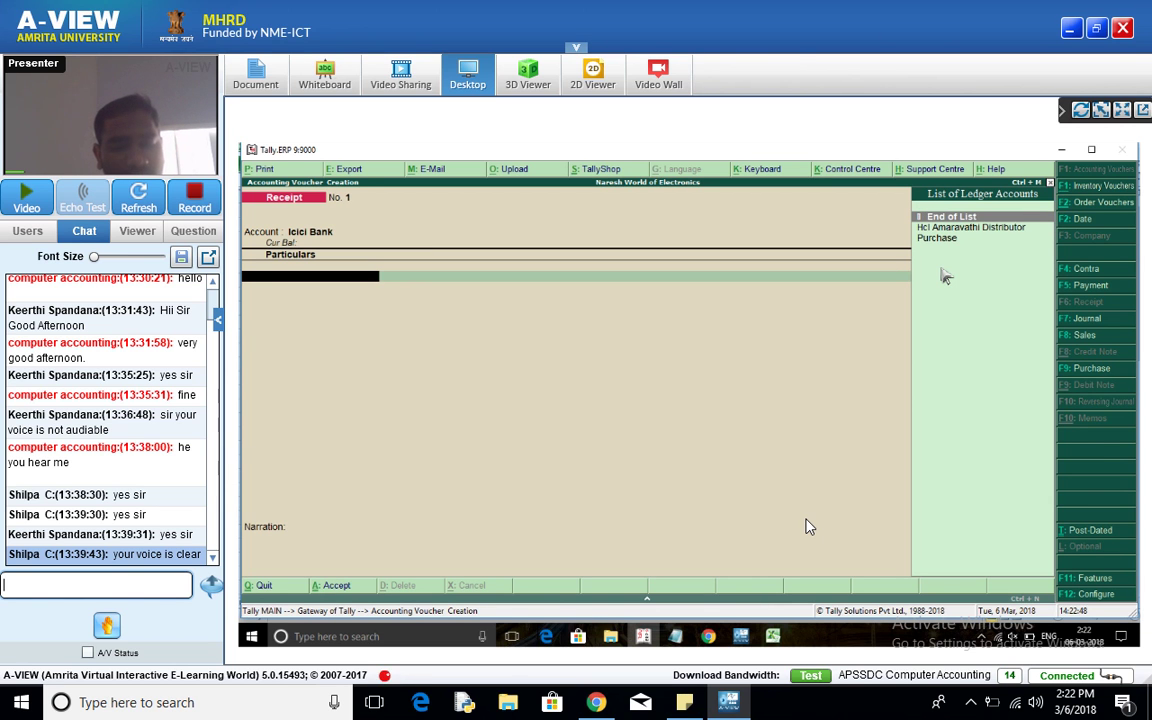
Start a new ledger from the Receipt voucher, naming it with the owner's first name followed by Capital
{"action": "key", "text": "alt+c"}
{"action": "type", "text": "Naresh"}
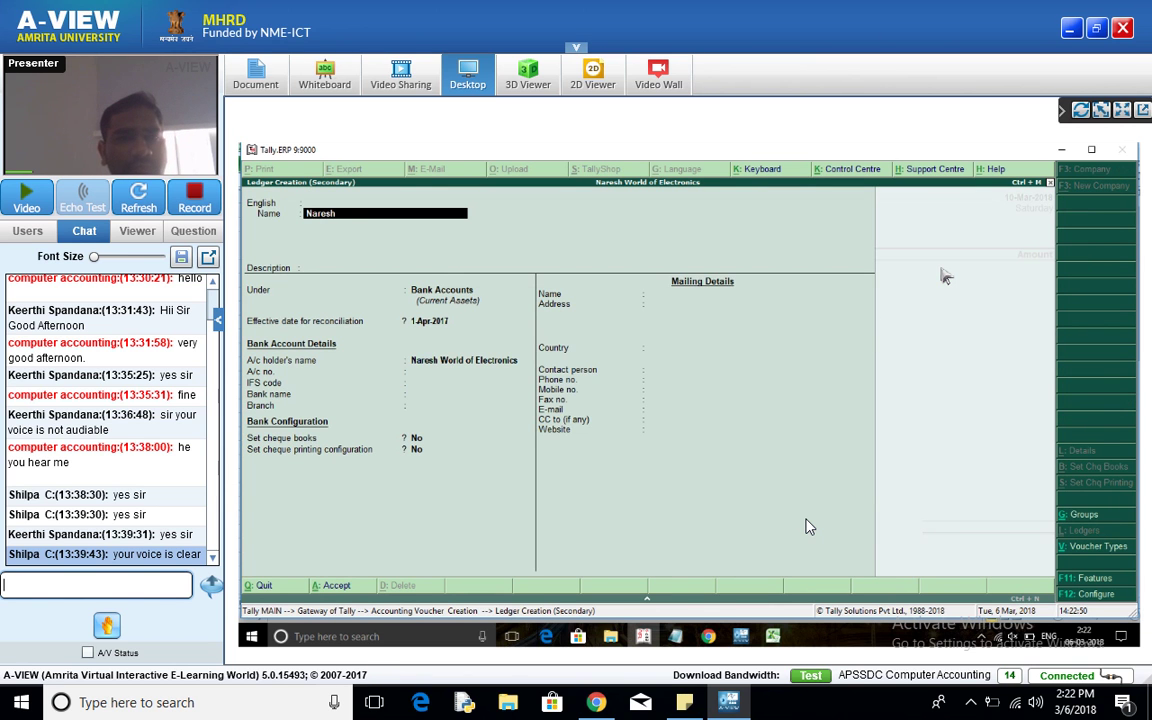
{"action": "type", "text": " Capital"}
{"action": "key", "text": "Return"}
{"action": "key", "text": "Return"}
{"action": "key", "text": "Return"}
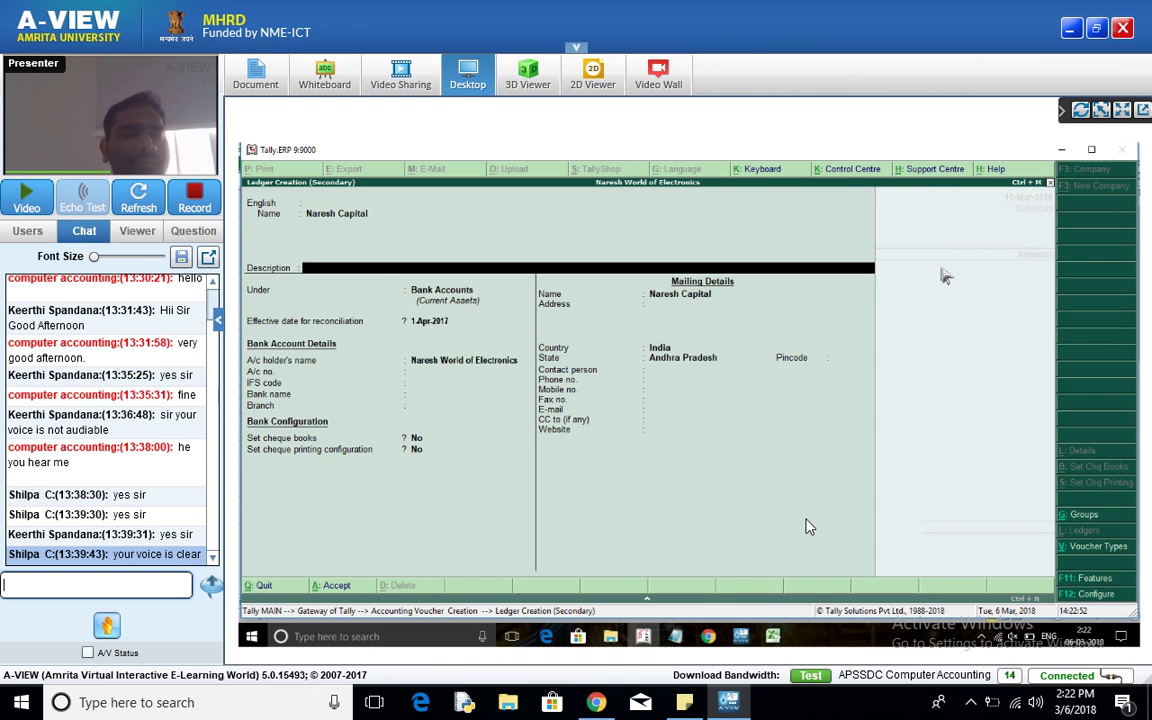
Place the new ledger under Capital Account and save it with the default mailing details
{"action": "type", "text": "Capital"}
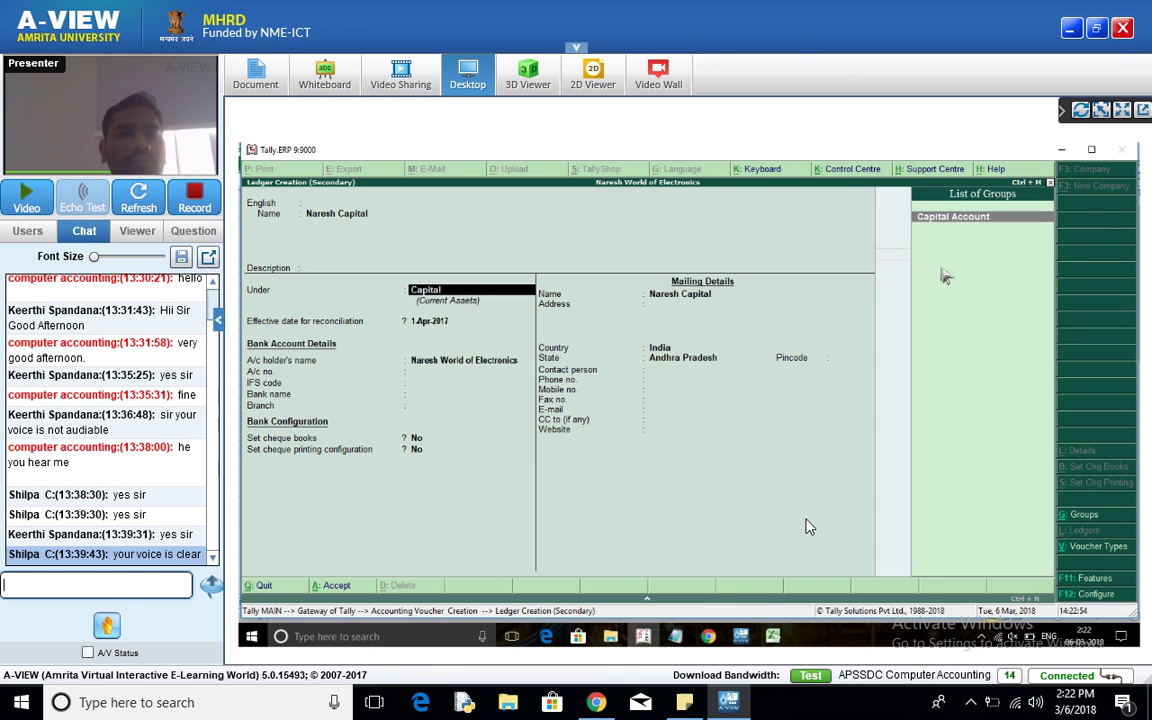
{"action": "key", "text": "Return"}
{"action": "key", "text": "Return"}
{"action": "key", "text": "Return"}
{"action": "key", "text": "Return"}
{"action": "key", "text": "Return"}
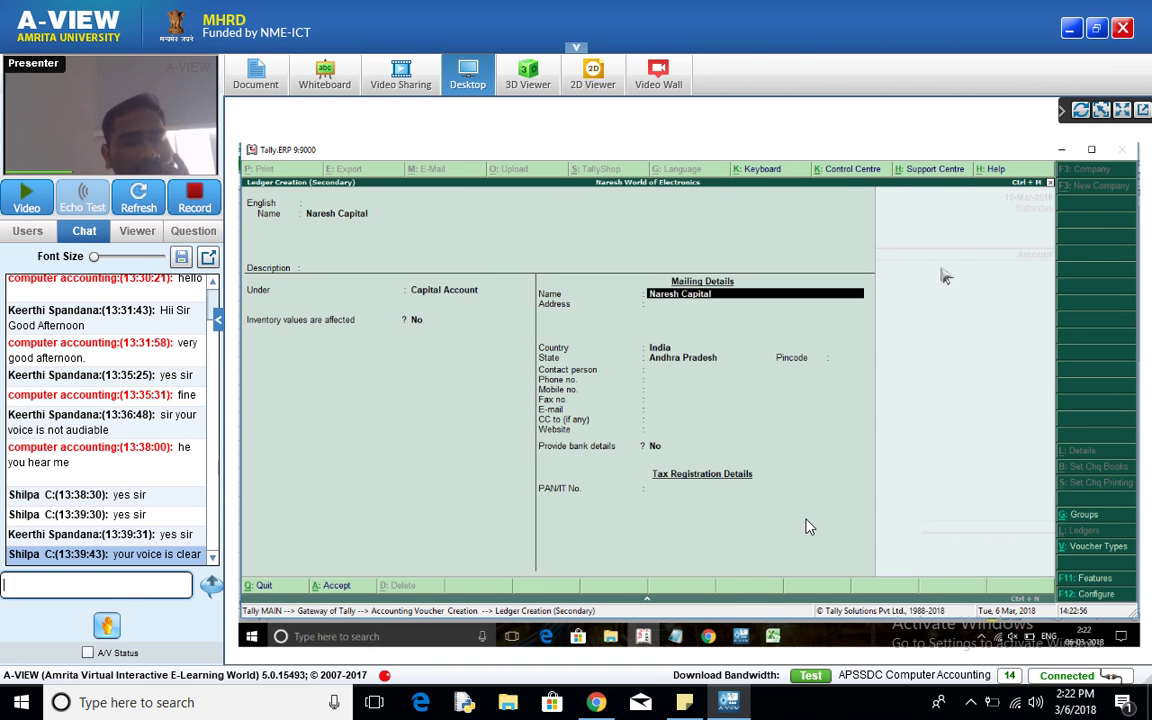
{"action": "key", "text": "Return"}
{"action": "key", "text": "Return"}
{"action": "key", "text": "Return"}
{"action": "key", "text": "Return"}
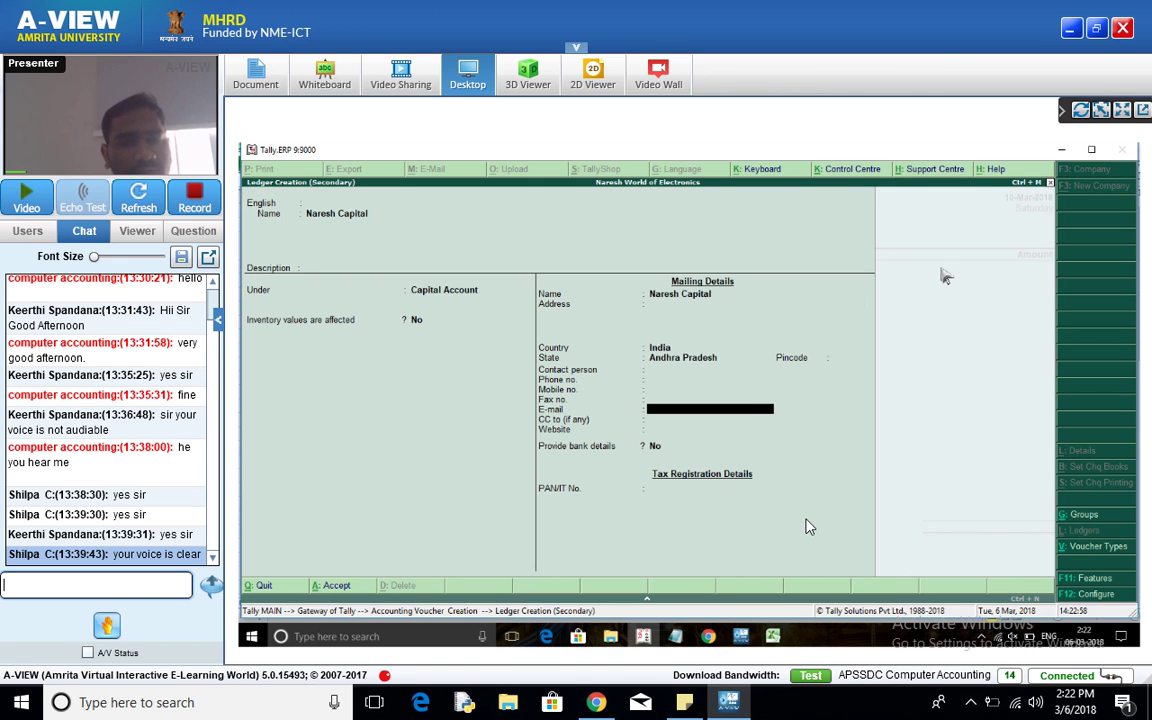
{"action": "key", "text": "Return"}
{"action": "key", "text": "Return"}
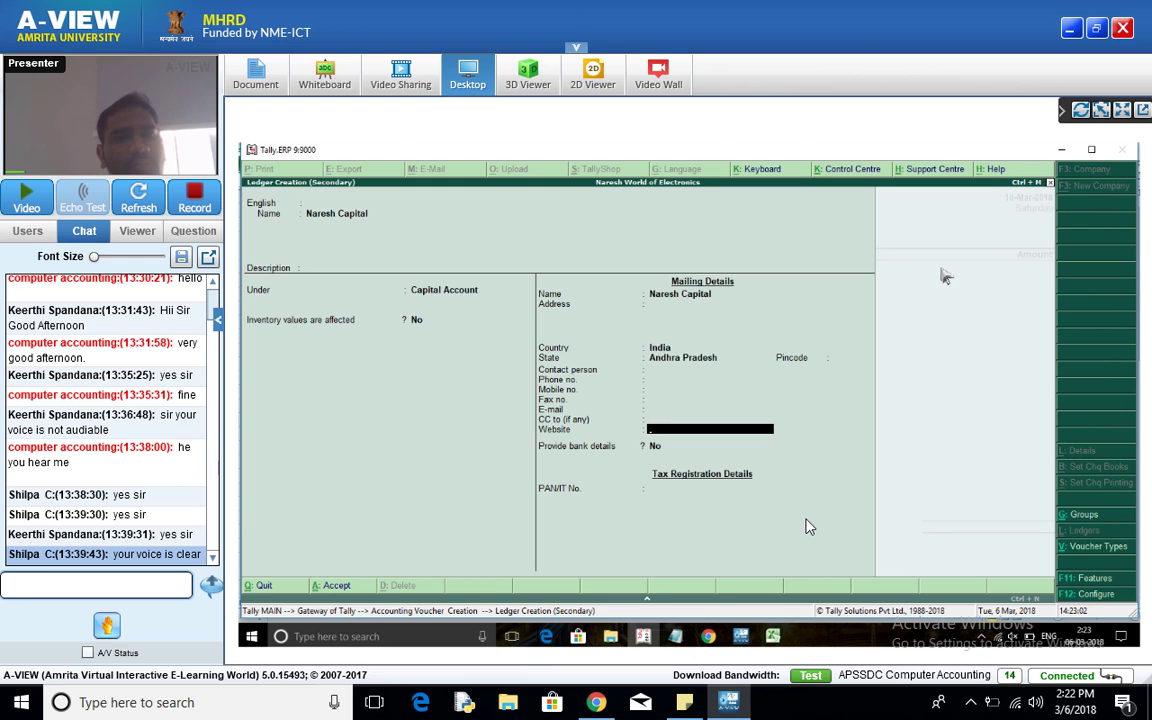
{"action": "key", "text": "ctrl+a"}
Enter 2000000 as the amount for the capital ledger and save the Receipt voucher without a narration
{"action": "type", "text": "2"}
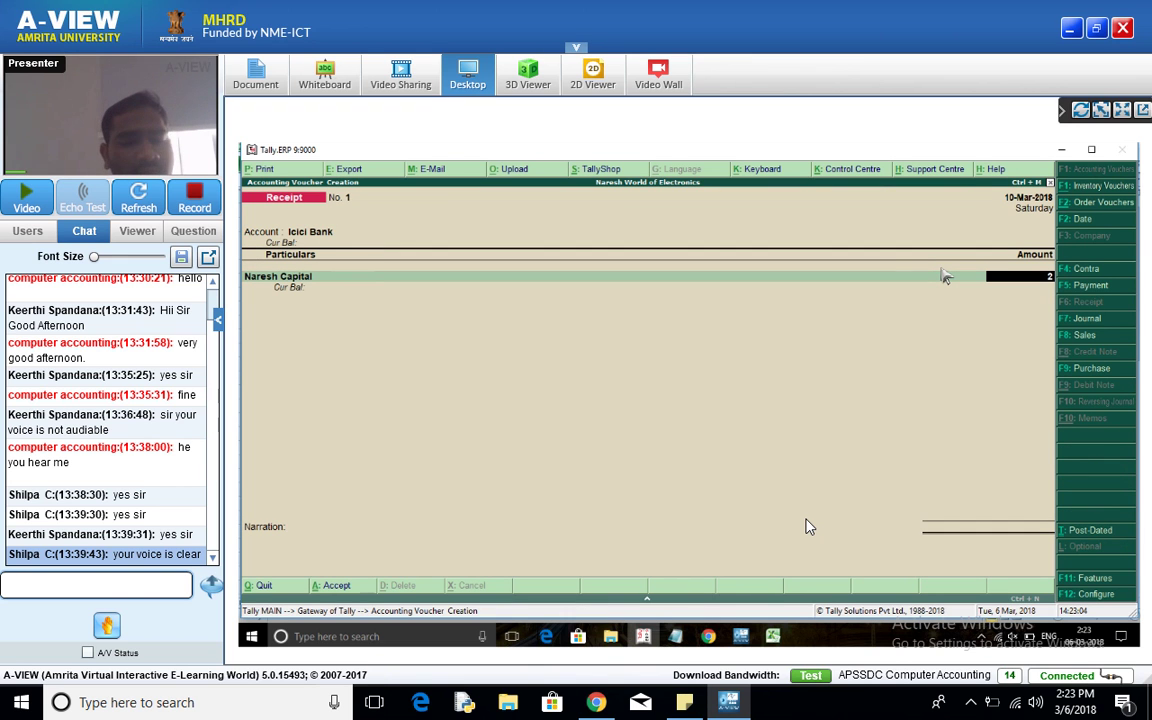
{"action": "type", "text": "000000"}
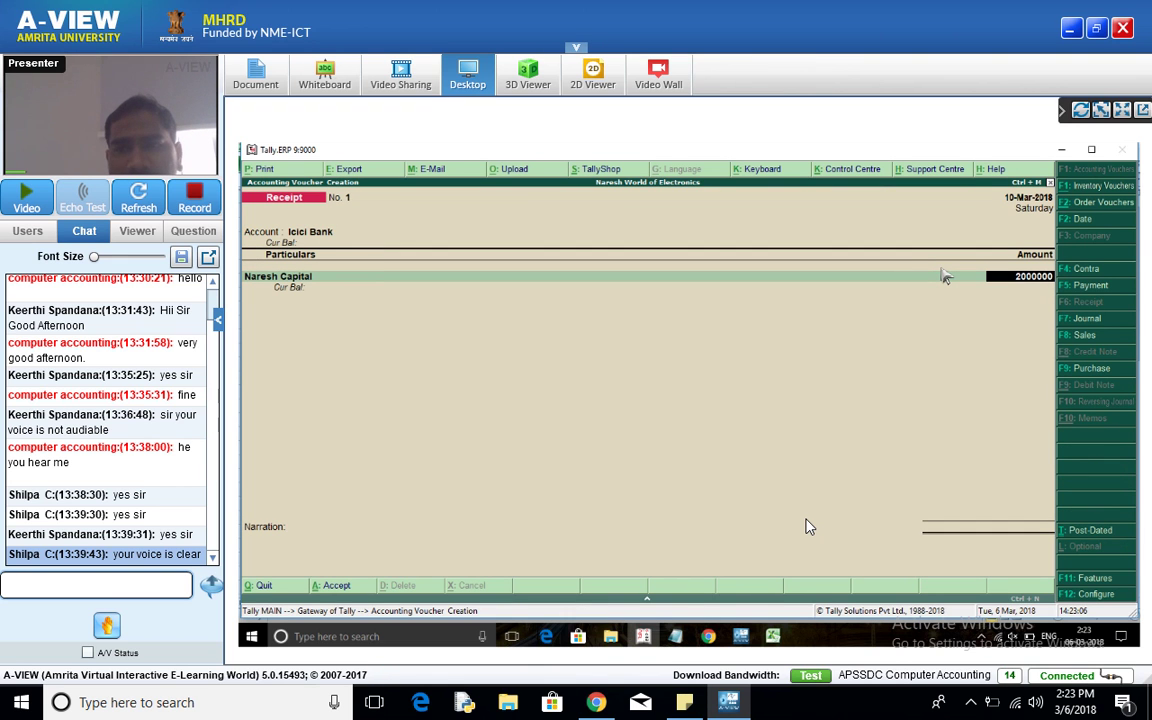
{"action": "key", "text": "Return"}
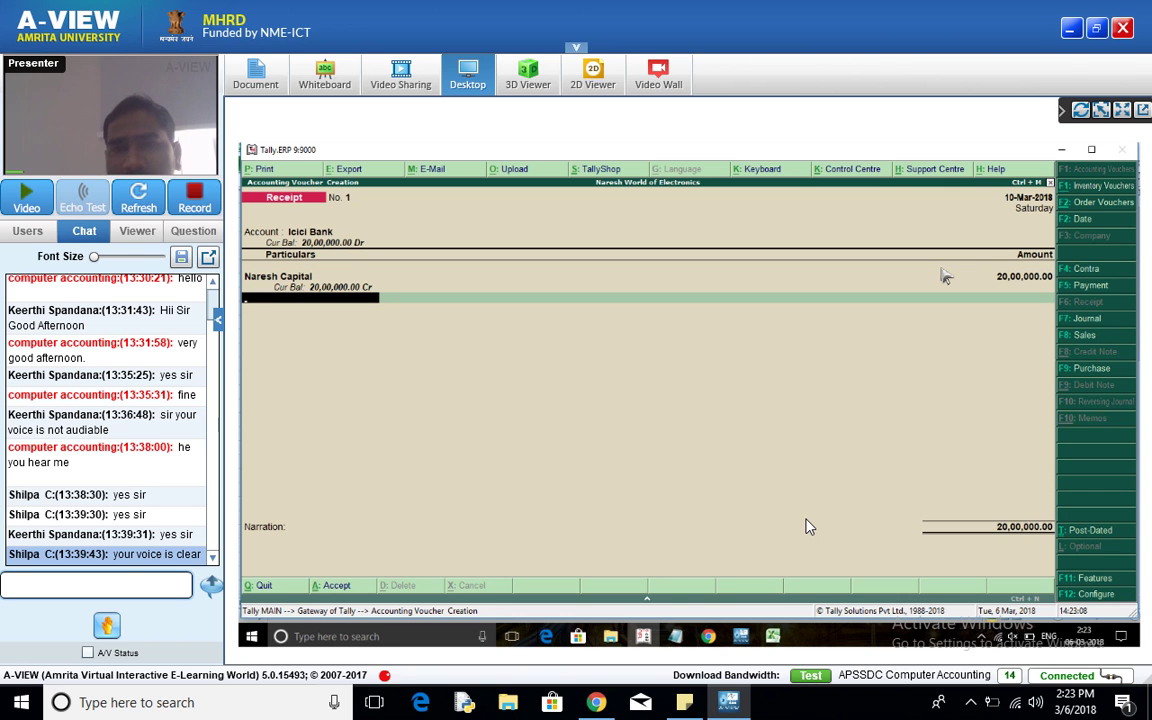
{"action": "key", "text": "Return"}
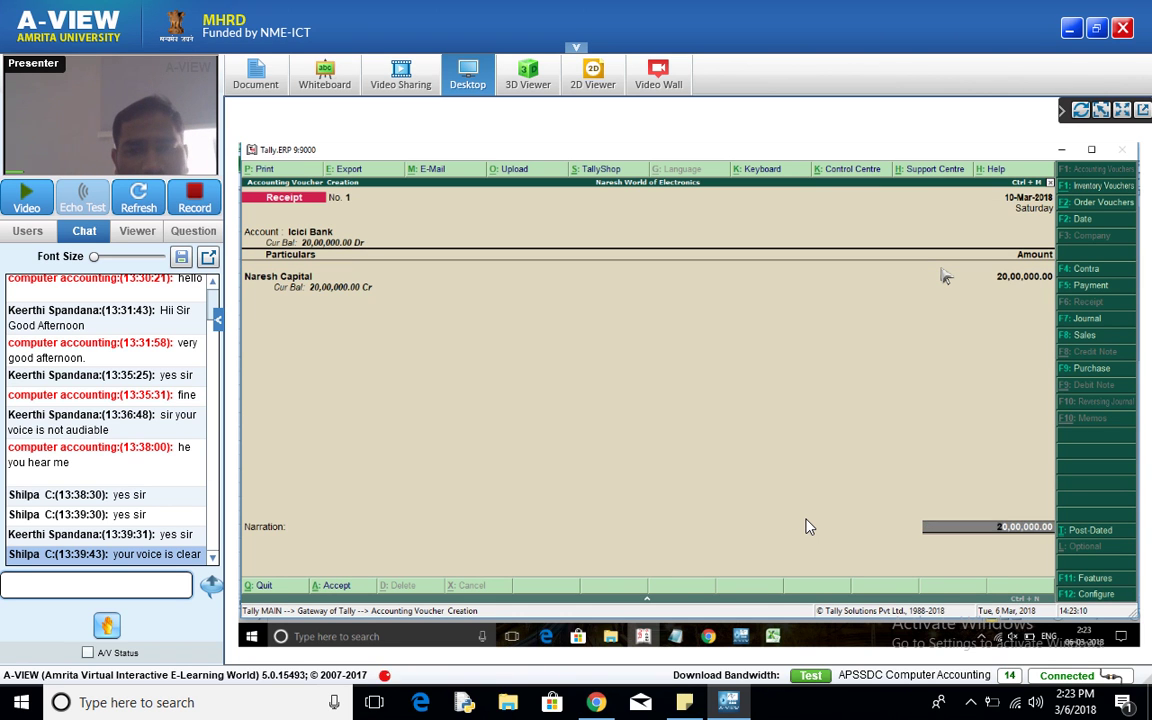
{"action": "key", "text": "Return"}
{"action": "key", "text": "Return"}
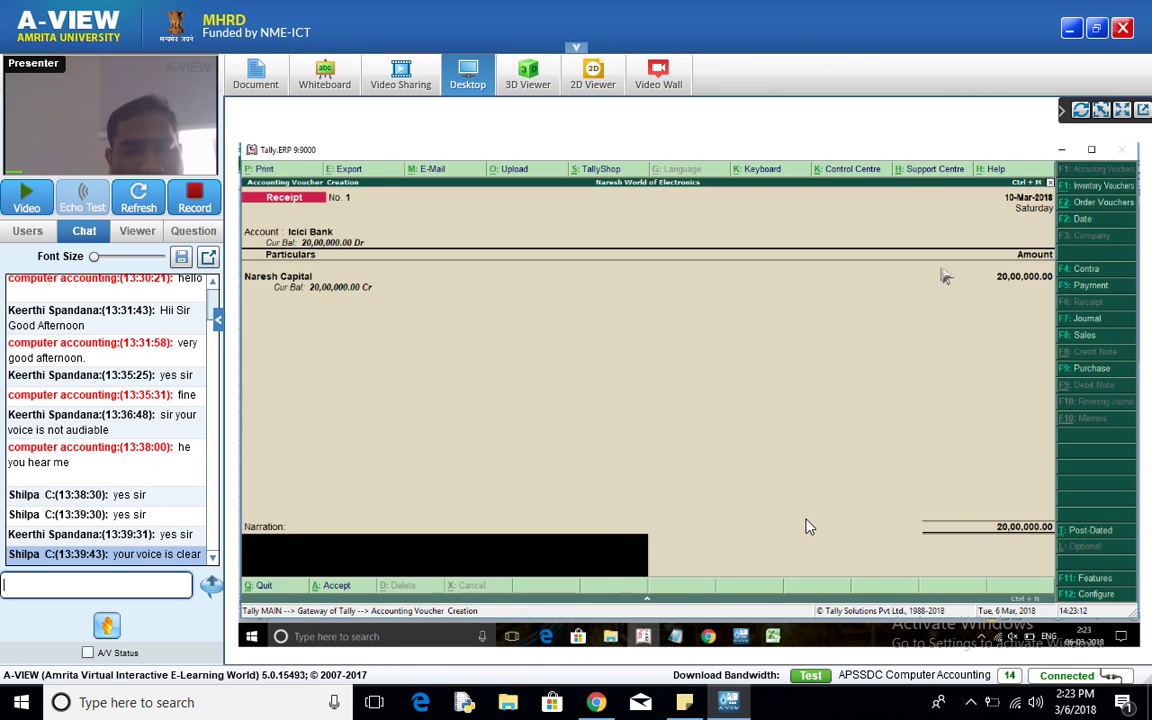
{"action": "key", "text": "Return"}
{"action": "key", "text": "Return"}
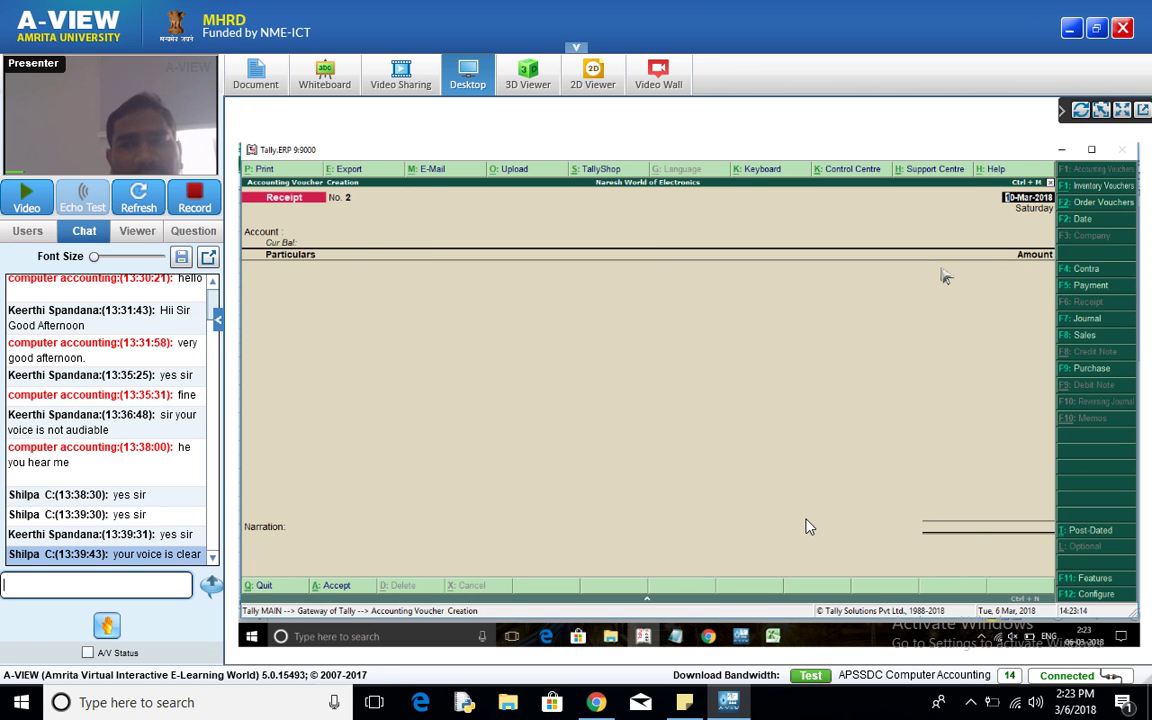
Start a Payment voucher from Icici Bank and select Hcl Amaravathi Distributor as the party being paid
{"action": "key", "text": "Escape"}
{"action": "key", "text": "y"}
{"action": "key", "text": "Return"}
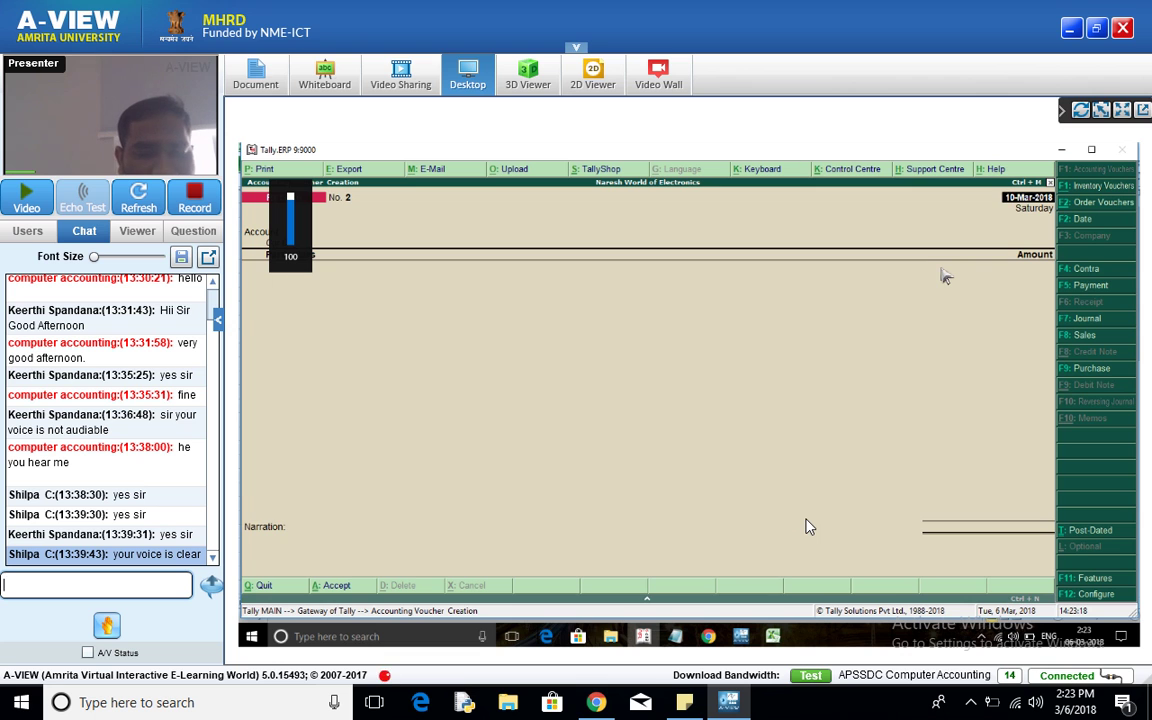
{"action": "key", "text": "F5"}
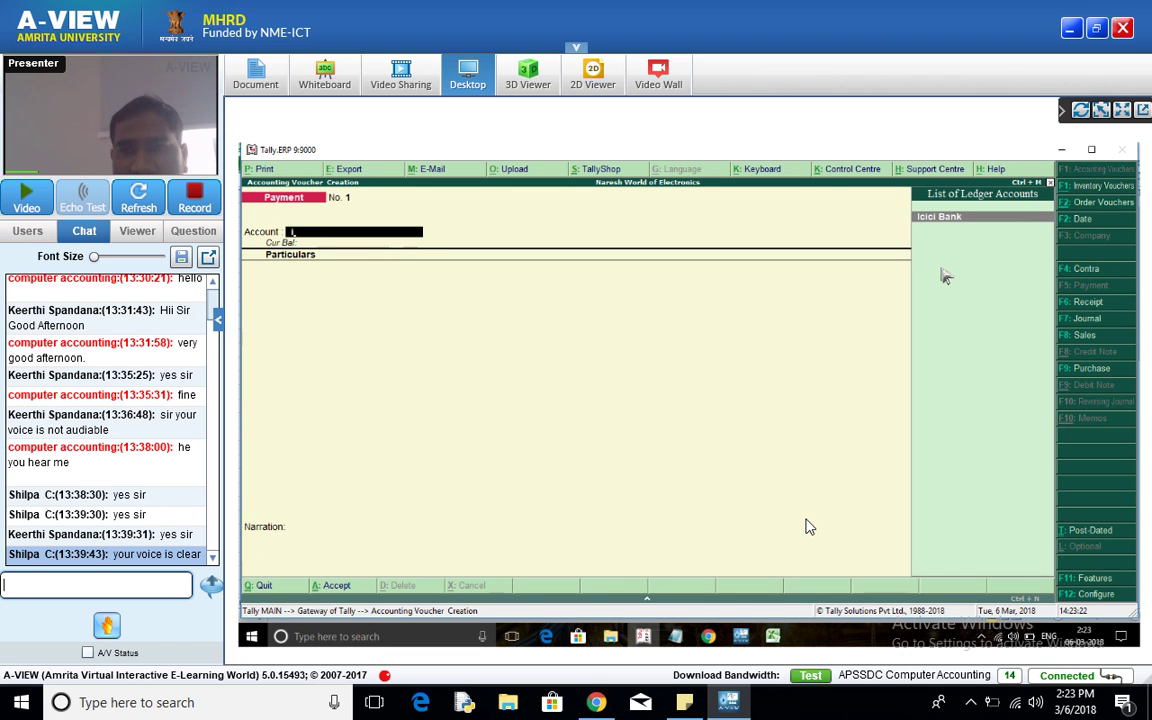
{"action": "key", "text": "Return"}
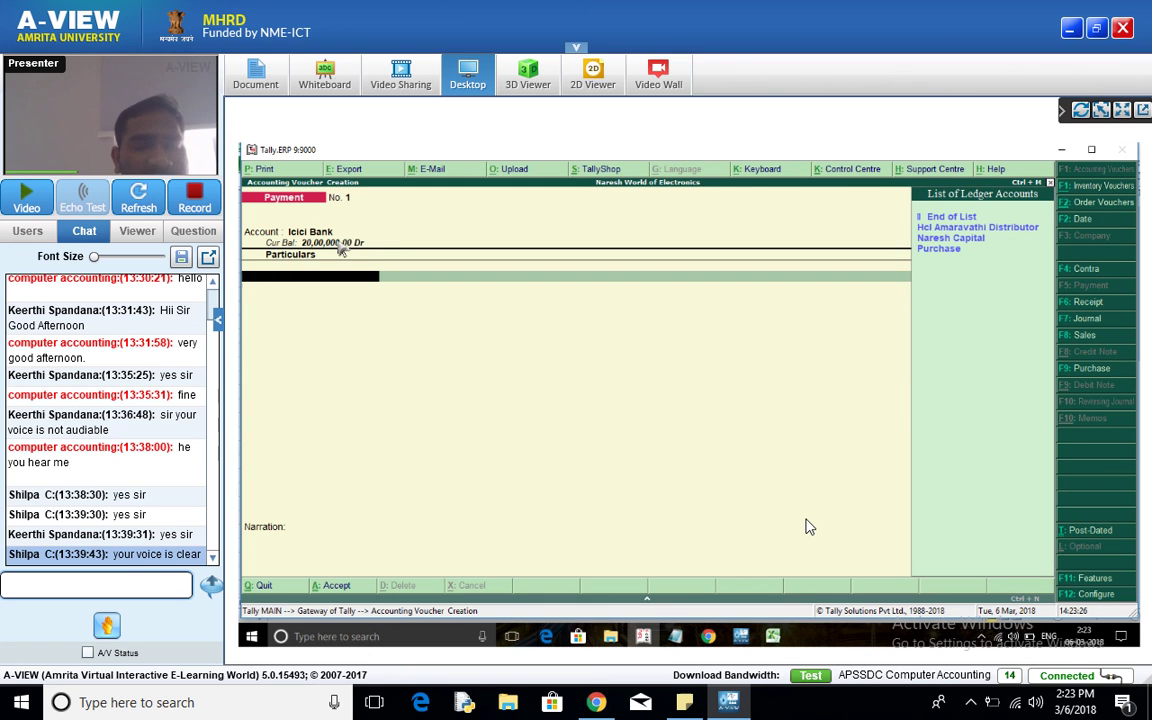
{"action": "key", "text": "Down"}
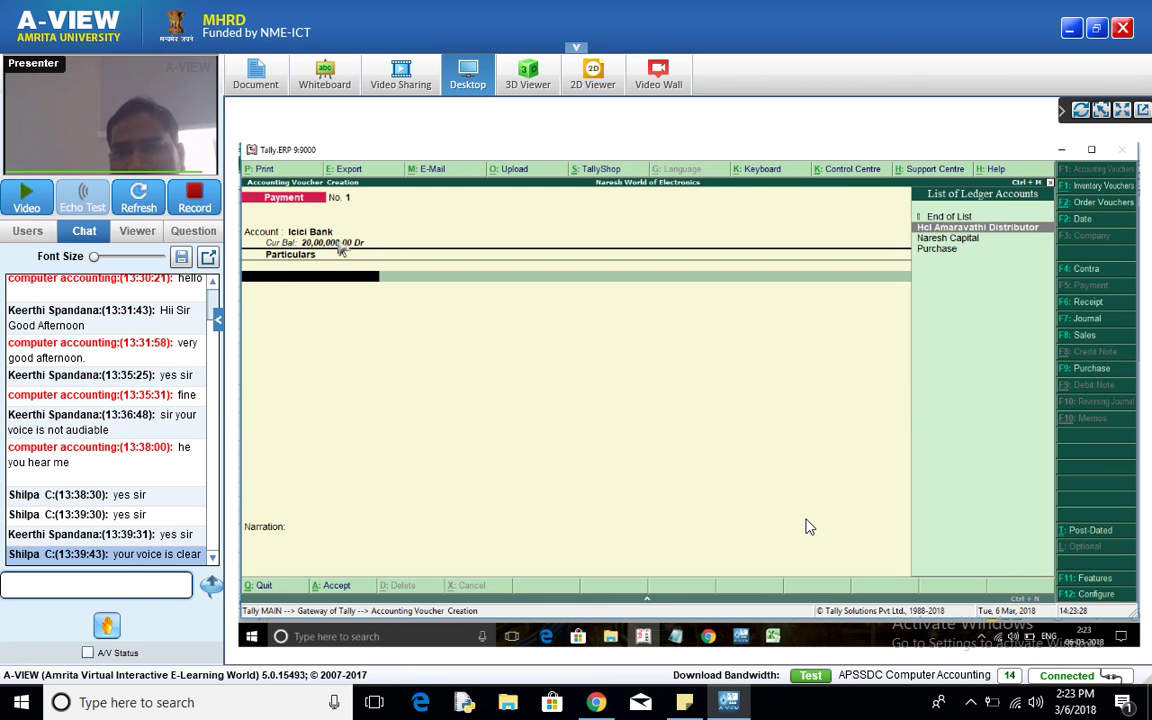
{"action": "key", "text": "Down"}
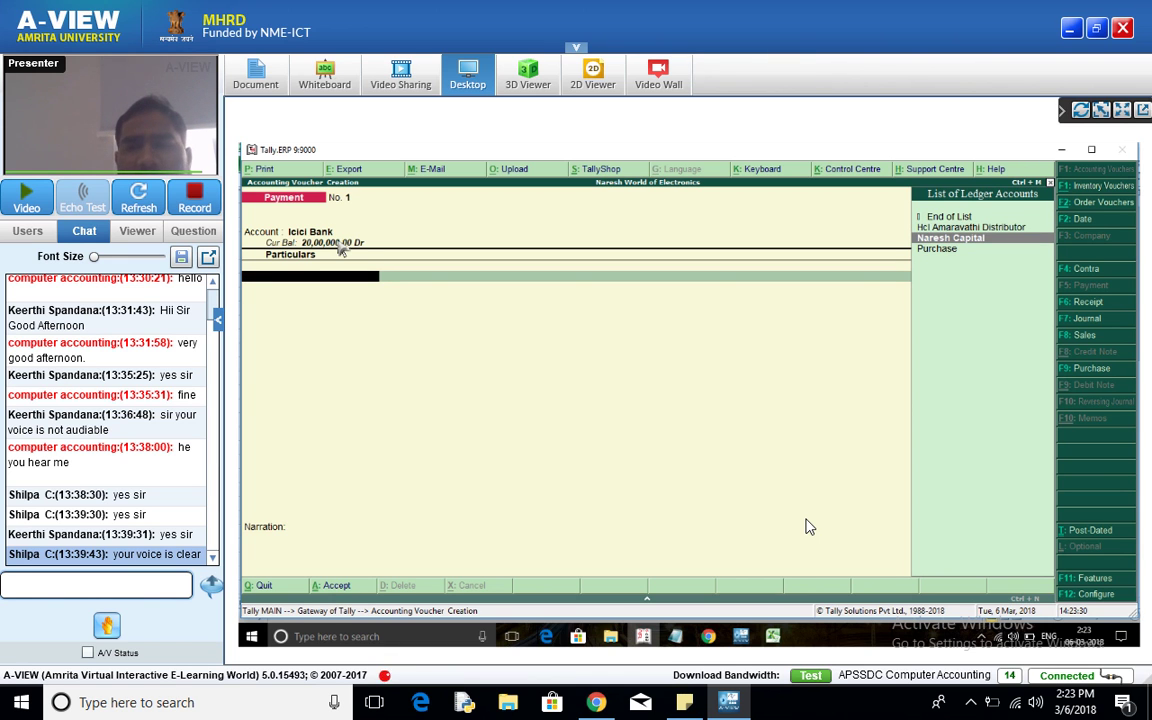
{"action": "key", "text": "Up"}
{"action": "key", "text": "Return"}
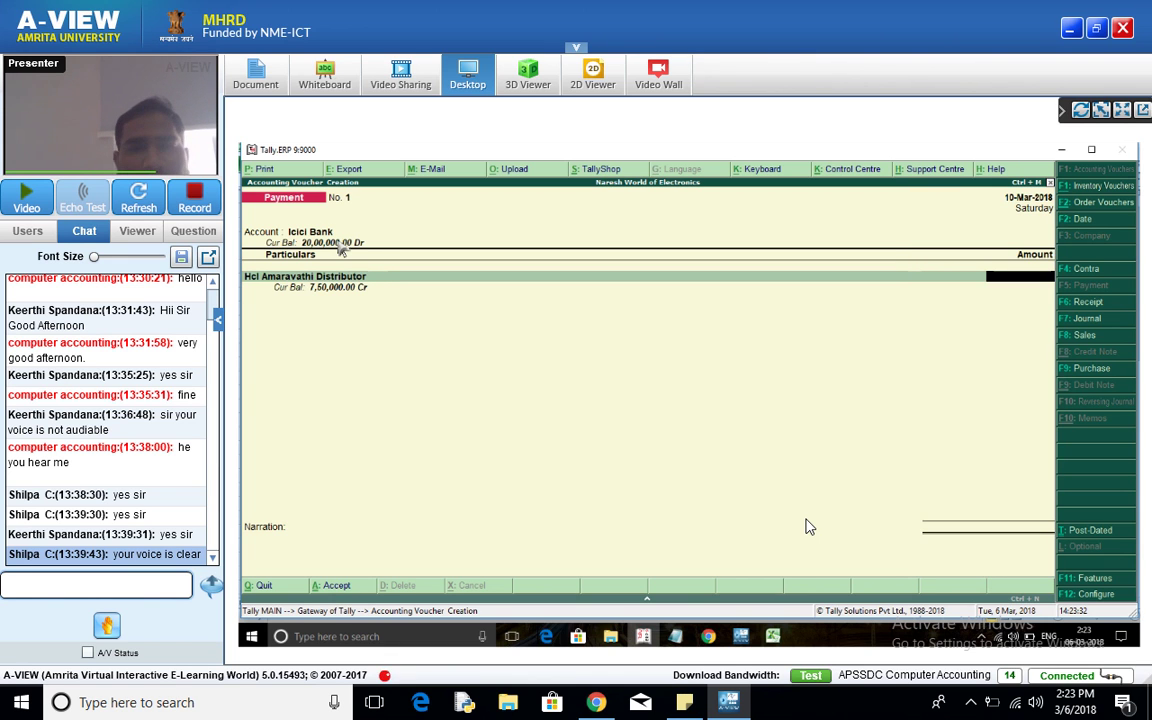
Enter 750000 as the payment amount and allocate it with Agst Ref to the supplier's pending bill 1
{"action": "type", "text": "750000"}
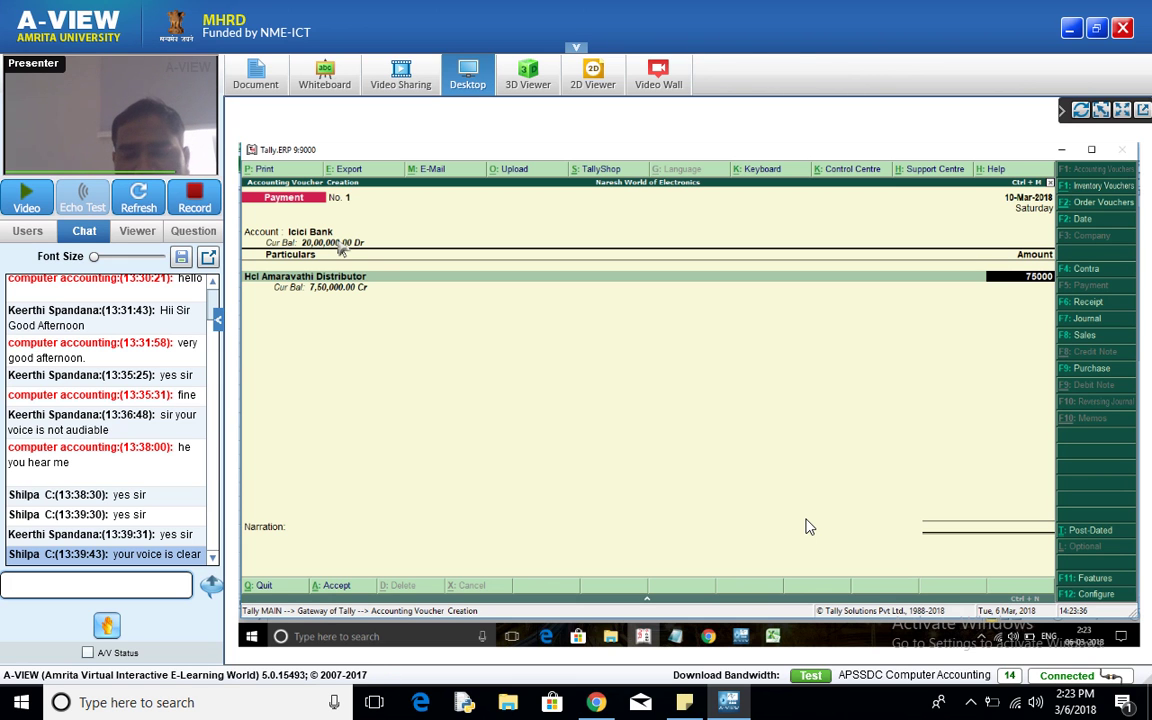
{"action": "key", "text": "Return"}
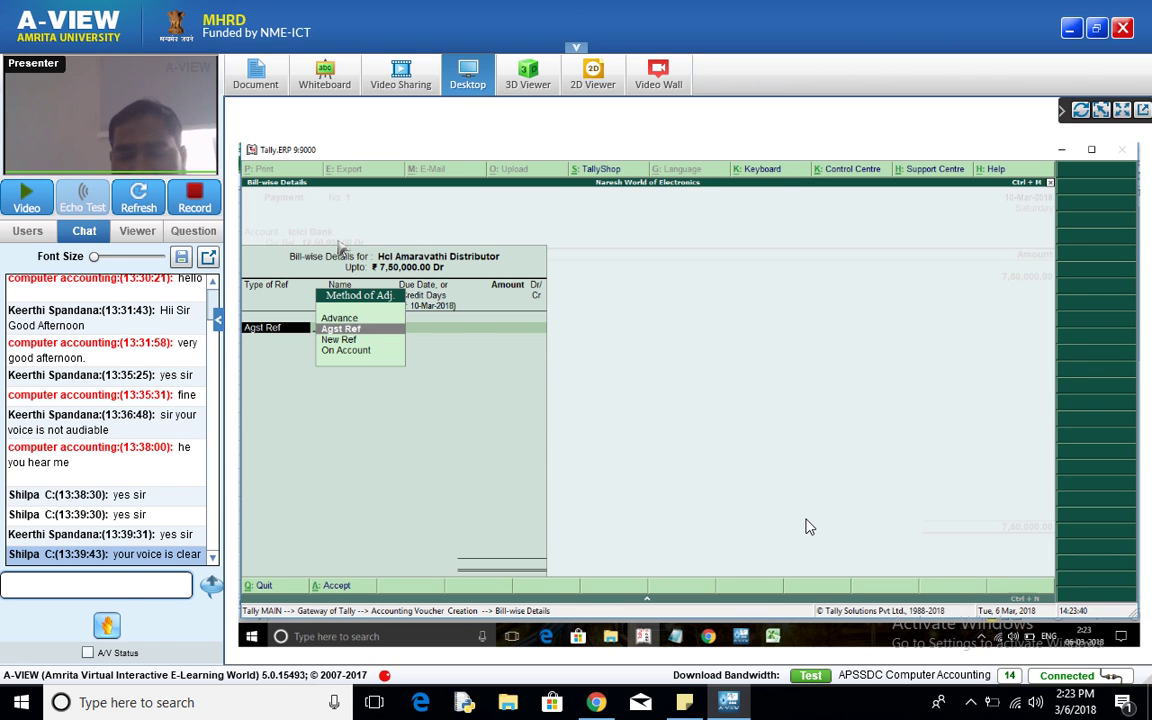
{"action": "key", "text": "Return"}
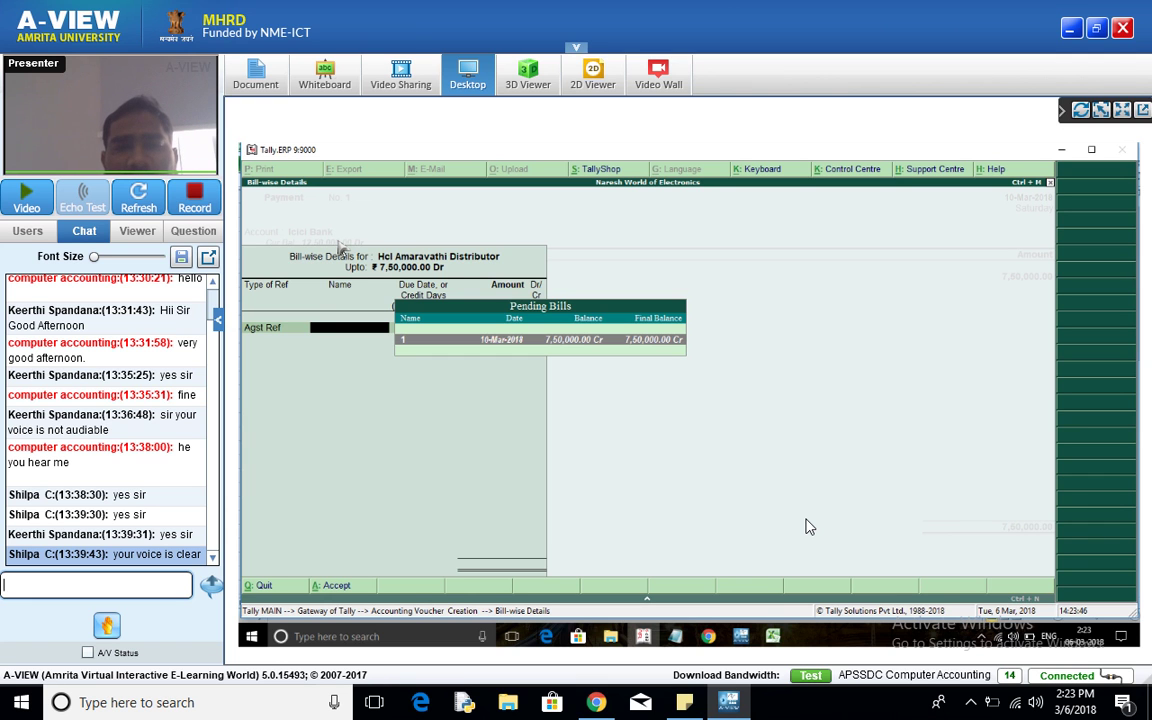
{"action": "key", "text": "Return"}
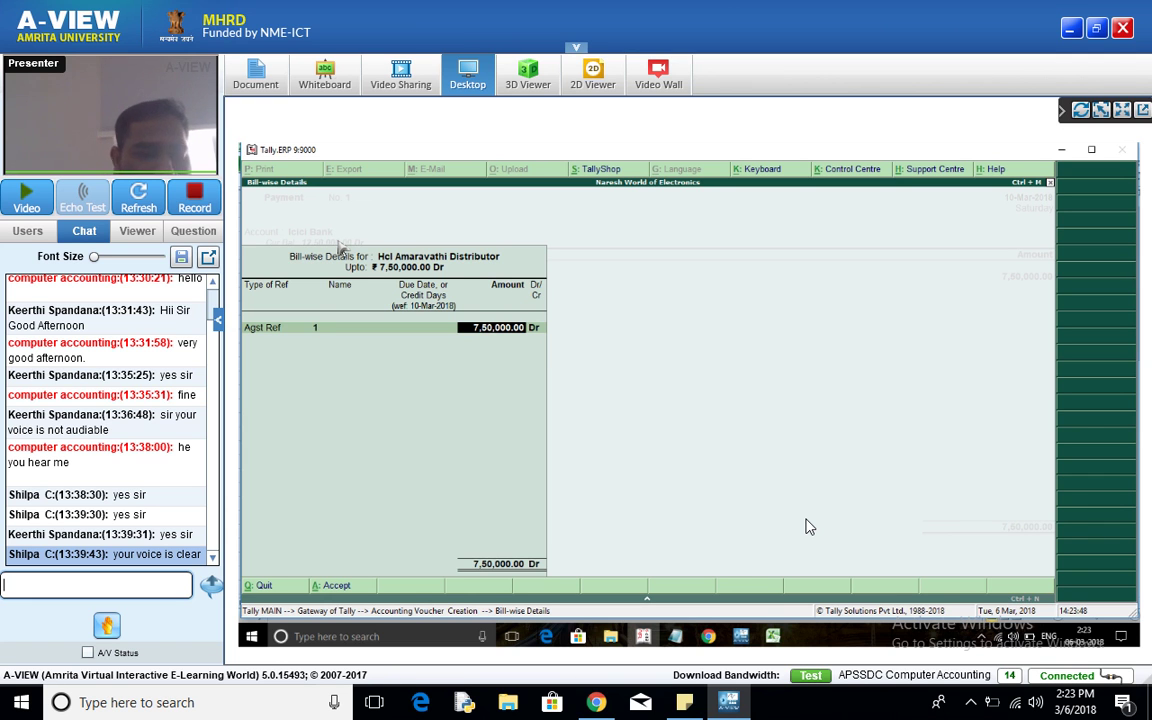
{"action": "key", "text": "Return"}
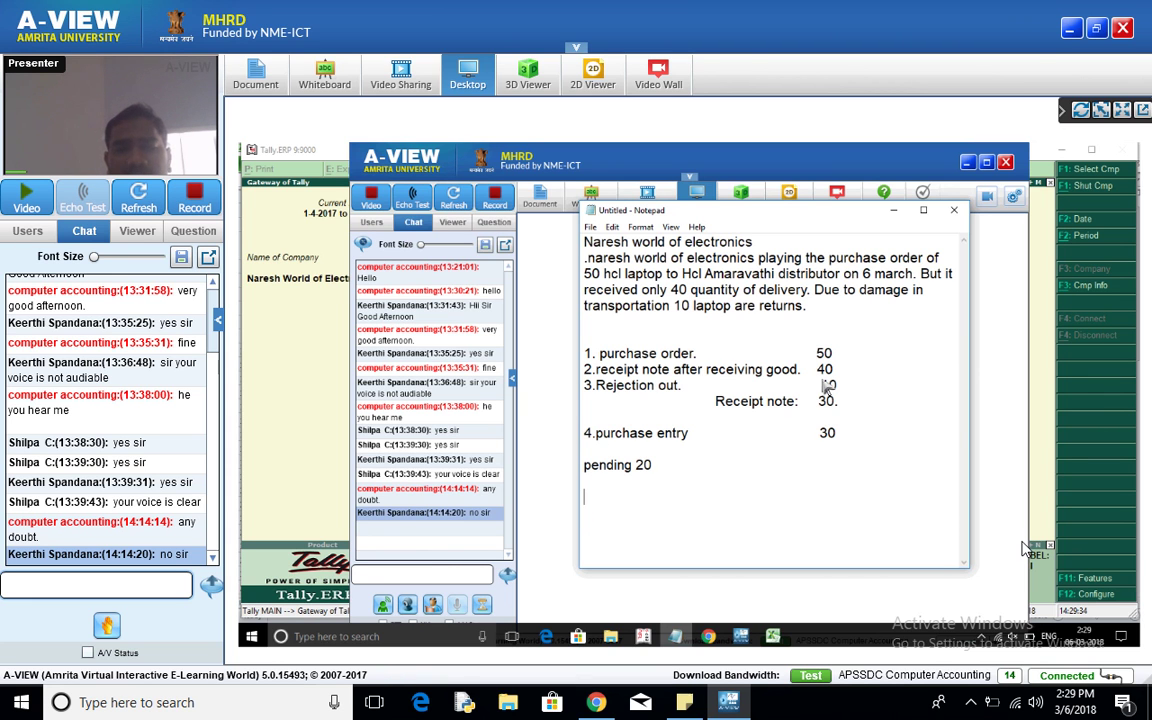
Add the line "Receipt entry to get the capital" below "pending 20" in the Notepad notes
{"action": "type", "text": "Rec"}
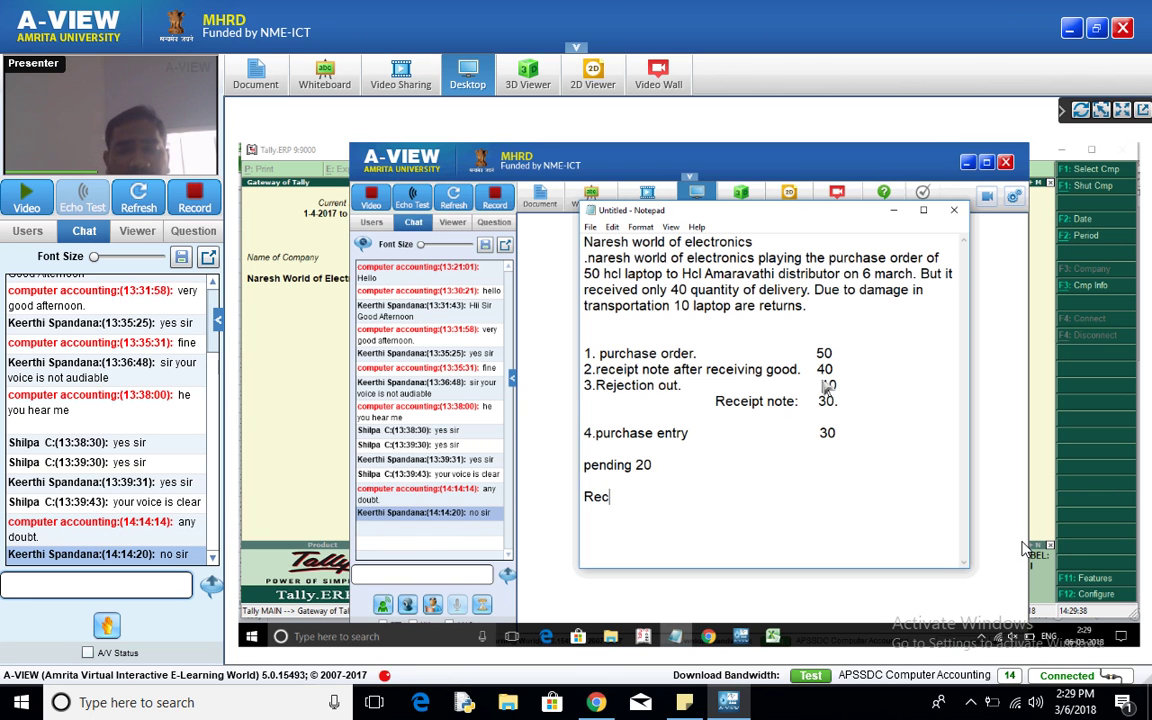
{"action": "type", "text": "eipt to"}
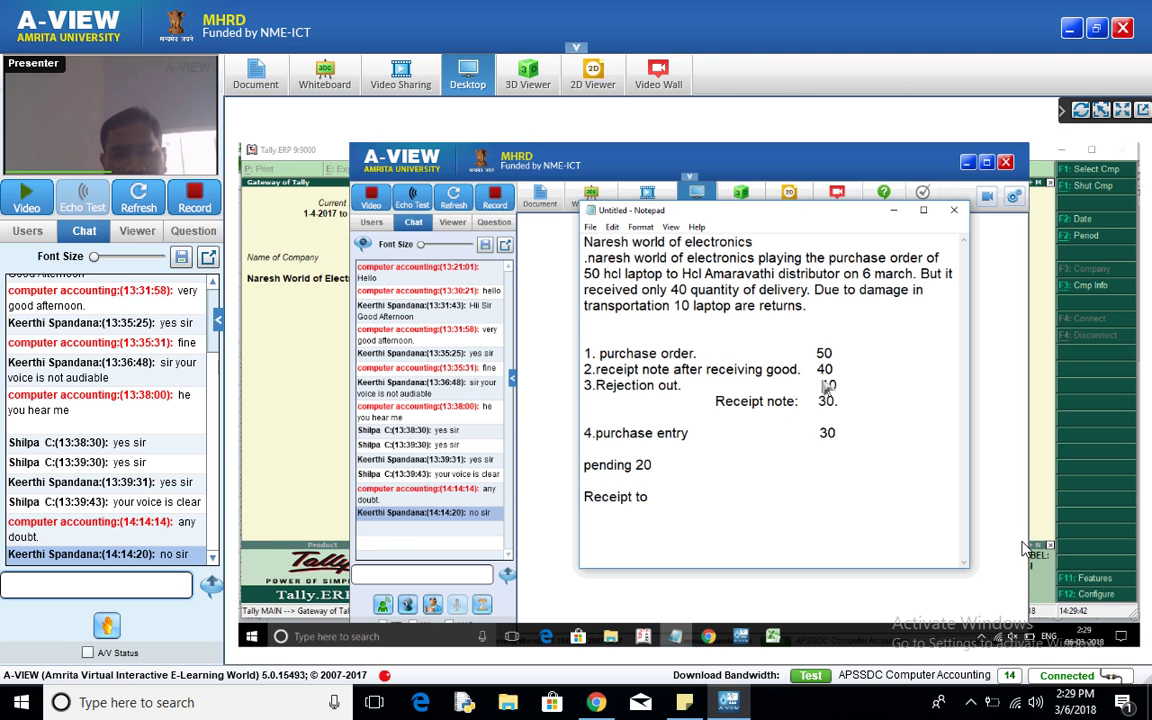
{"action": "key", "text": "BackSpace"}
{"action": "key", "text": "BackSpace"}
{"action": "key", "text": "BackSpace"}
{"action": "type", "text": "entry to "}
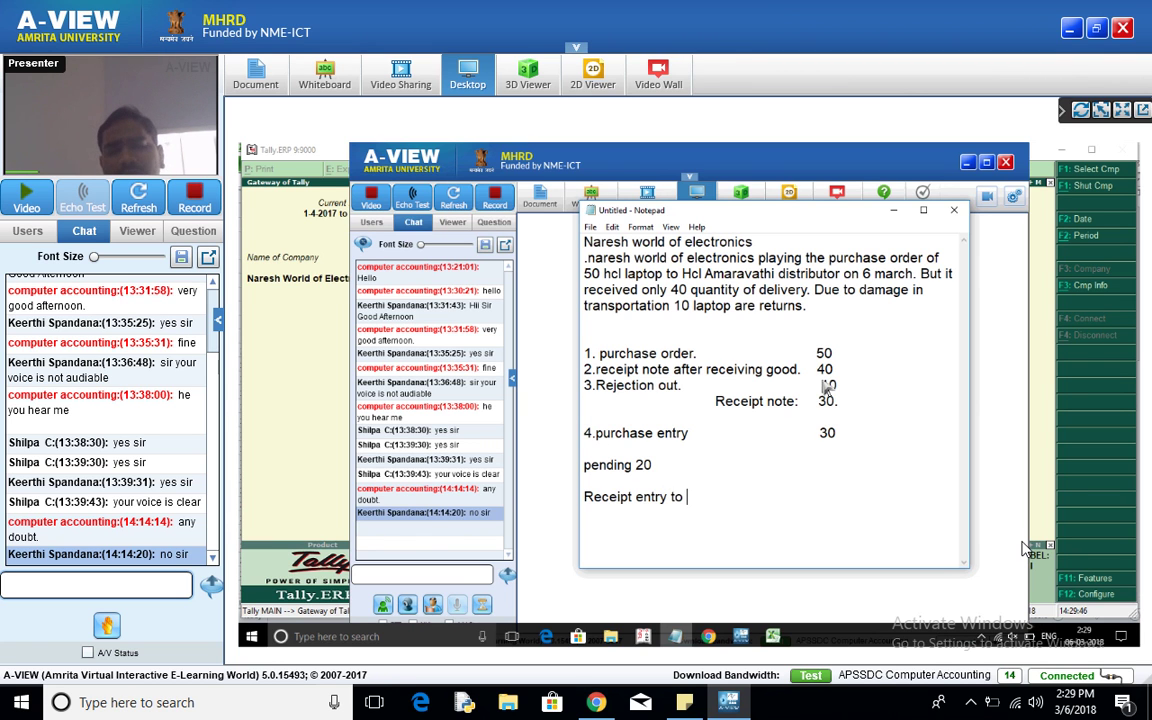
{"action": "type", "text": "get the"}
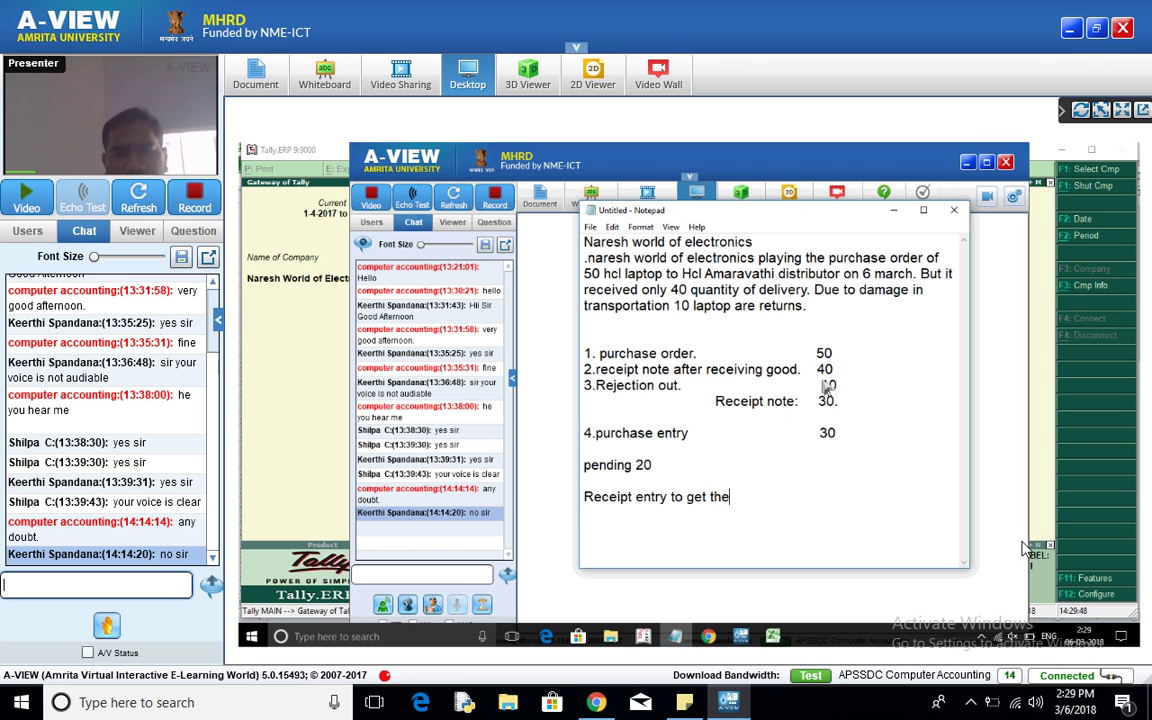
{"action": "type", "text": " capital"}
{"action": "key", "text": "Return"}
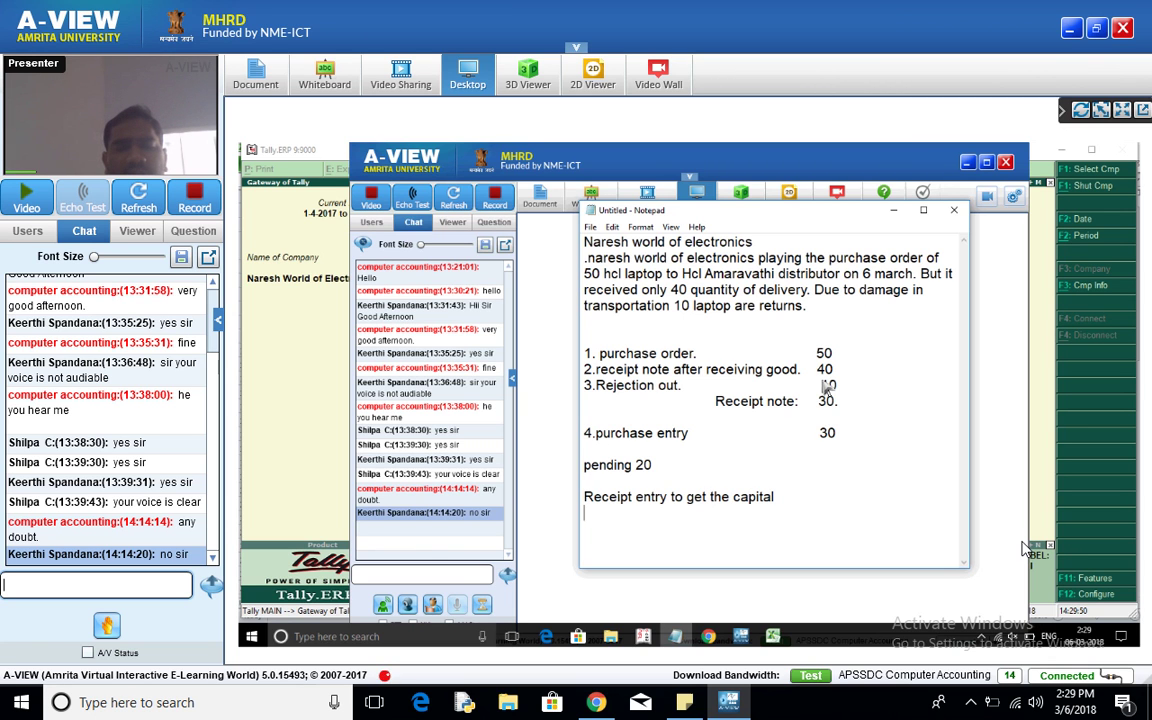
Add the line "payment to the party." to the notes and number the last two lines 5 and 6
{"action": "type", "text": "payment "}
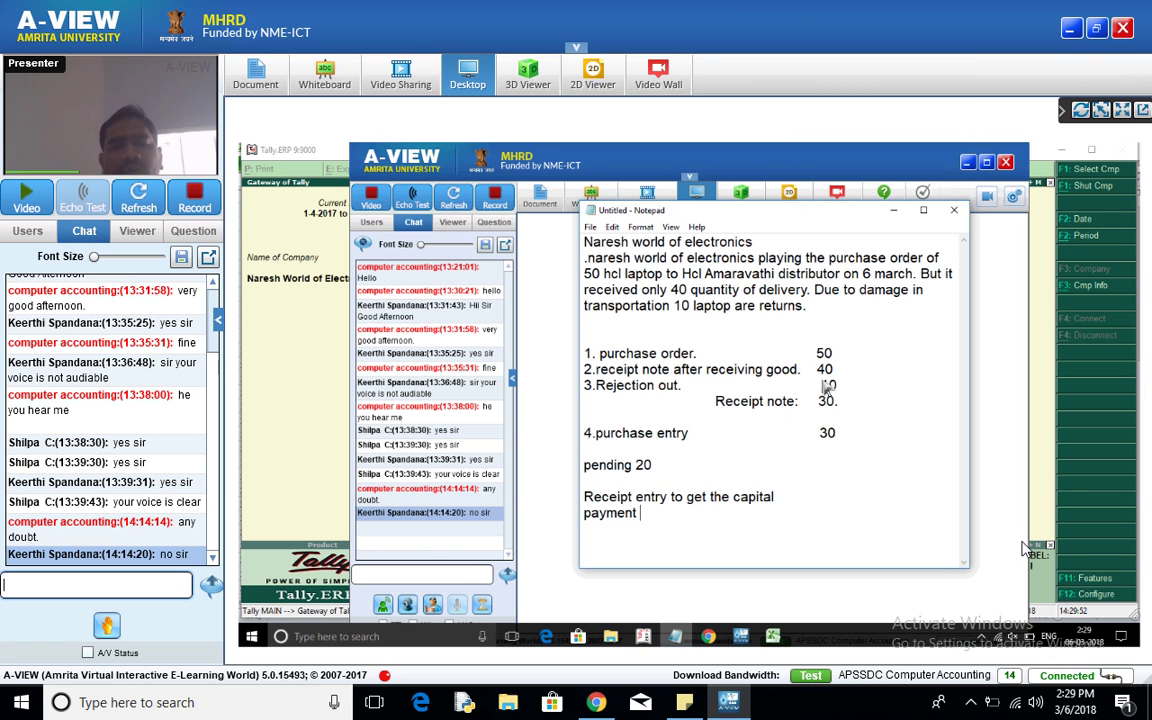
{"action": "type", "text": "to the pa"}
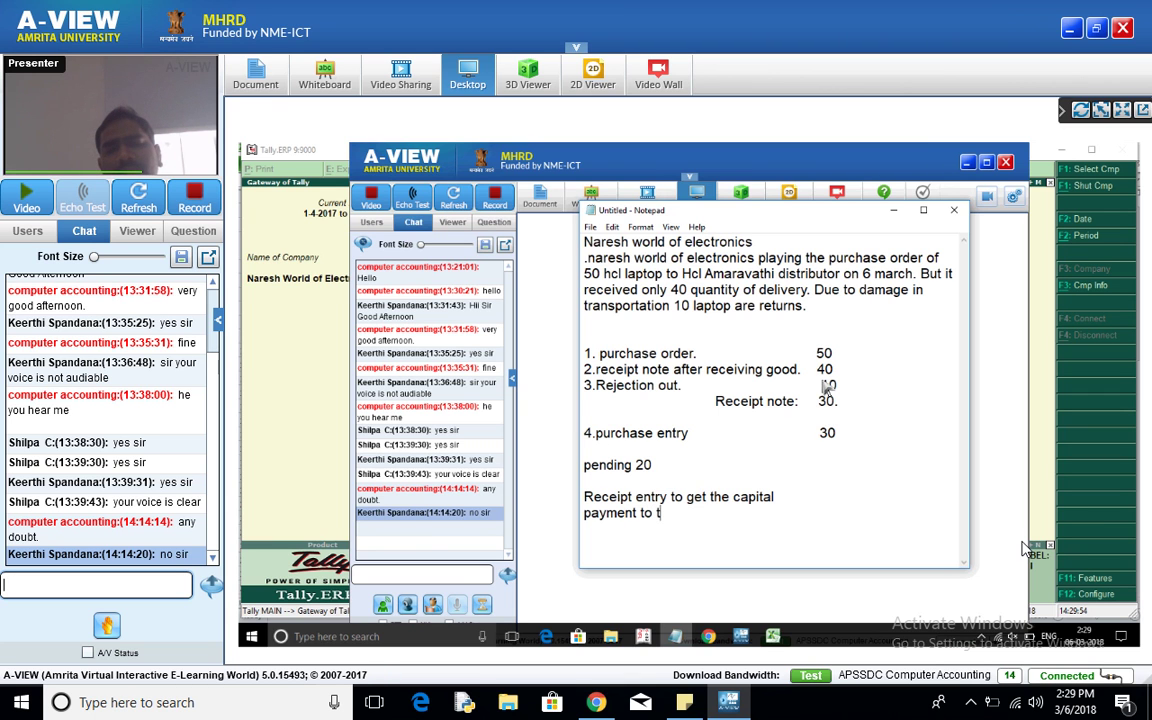
{"action": "type", "text": "rty"}
{"action": "left_click", "coordinate": [586, 499]}
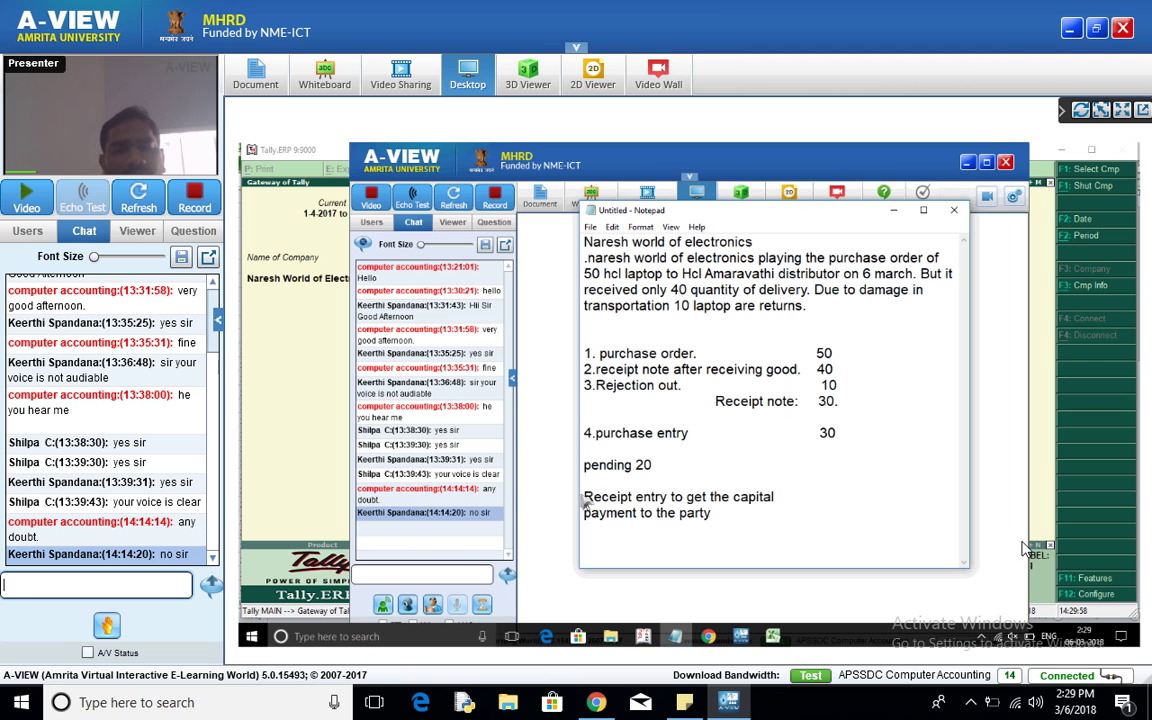
{"action": "type", "text": "6."}
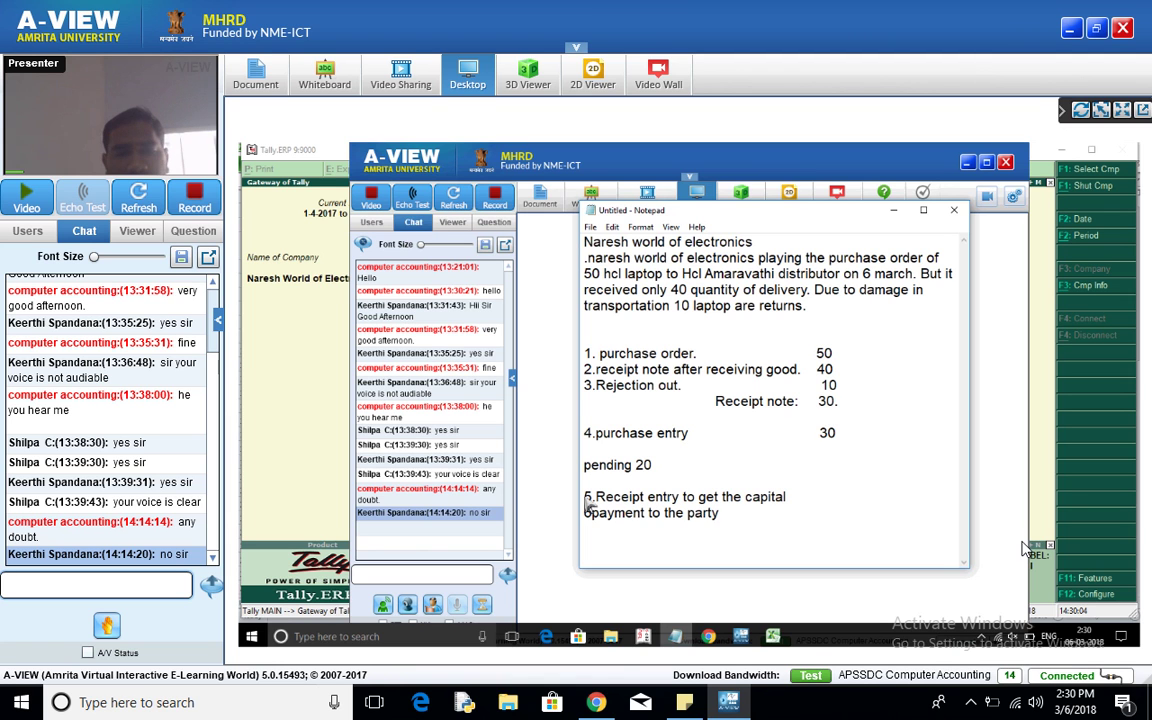
{"action": "type", "text": "6."}
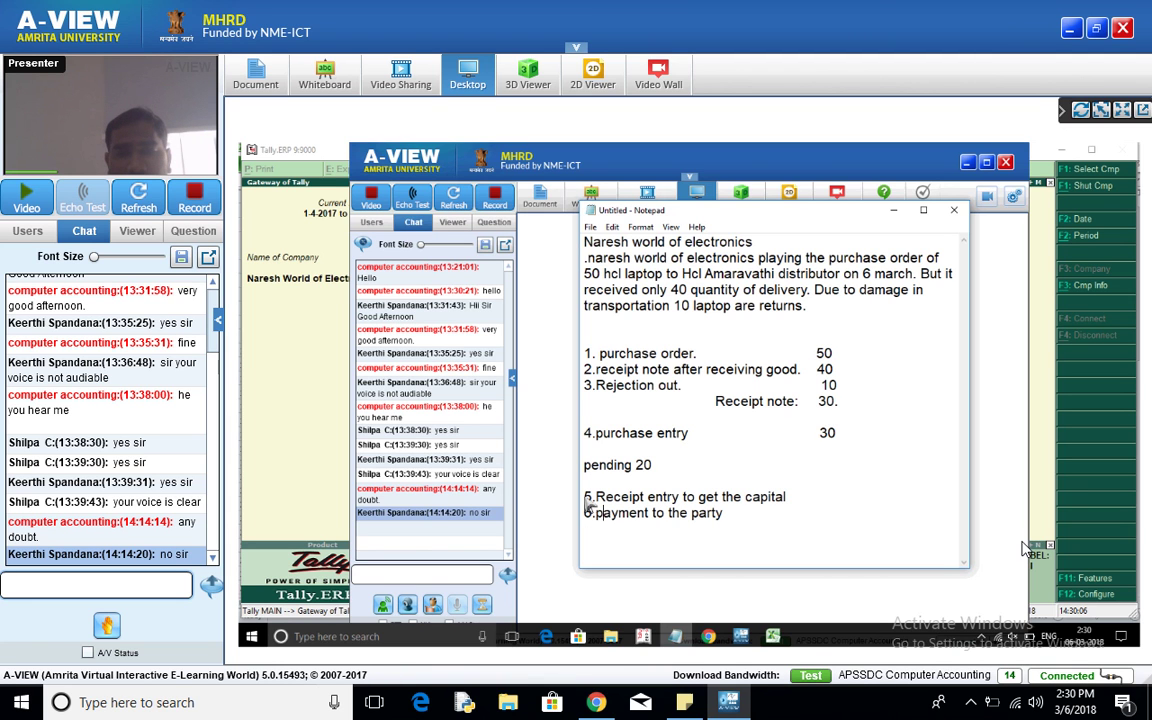
{"action": "key", "text": "End"}
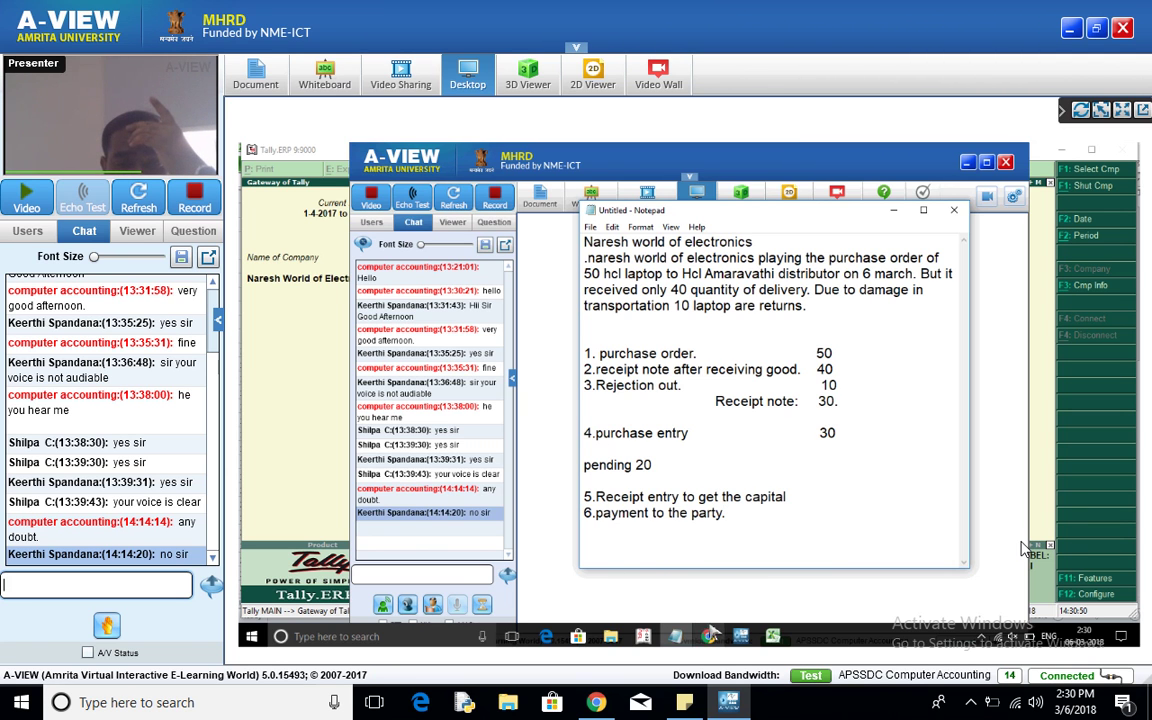
Switch to Tally.ERP 9 and point out Purchase Order Outstandings and Purchase Bills Pending among the Statements of Inventory
{"action": "left_click", "coordinate": [644, 636]}
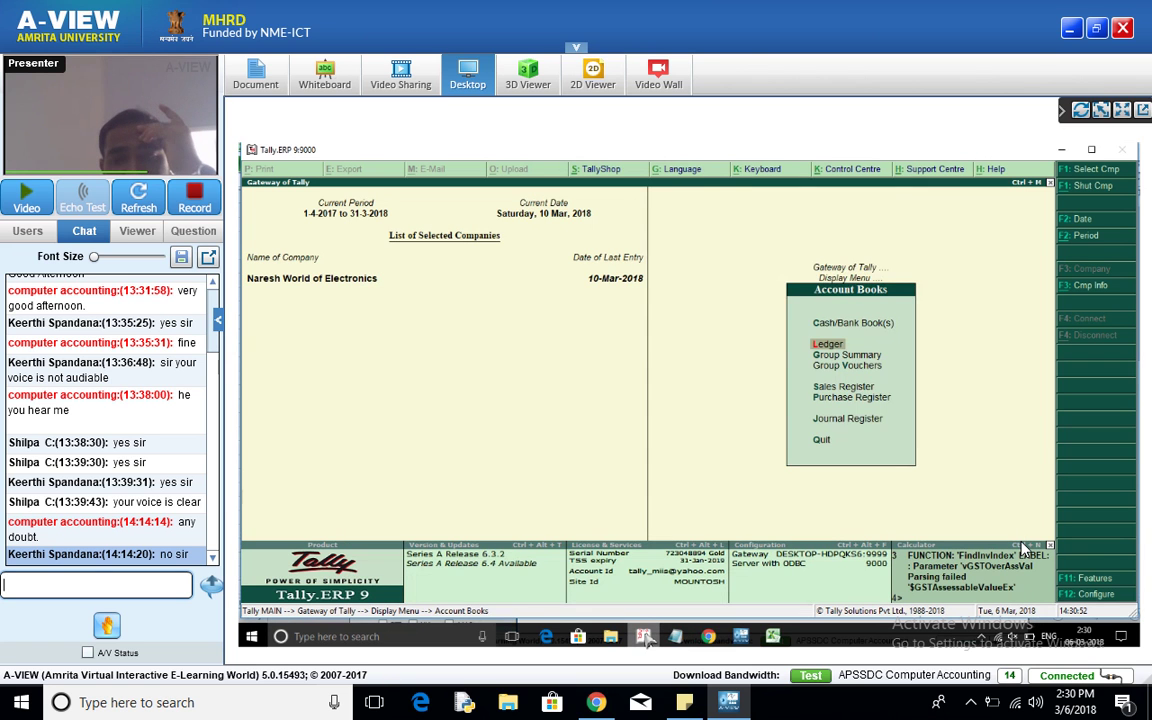
{"action": "key", "text": "Escape"}
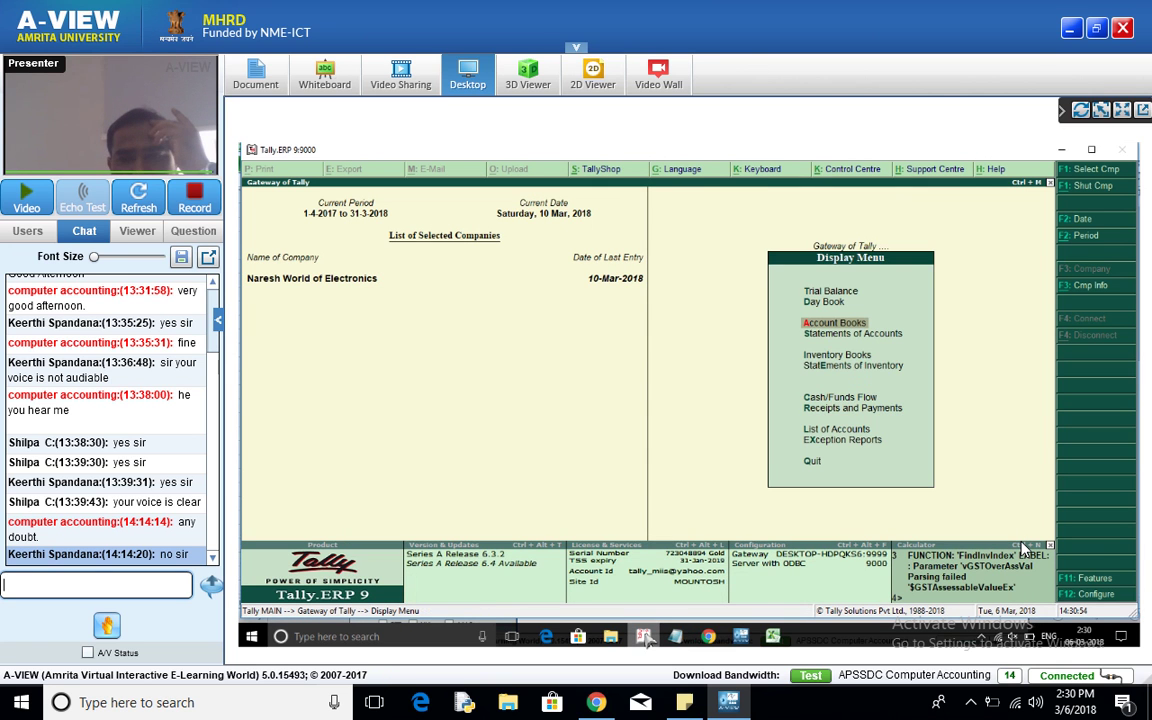
{"action": "key", "text": "Down"}
{"action": "key", "text": "Down"}
{"action": "key", "text": "Down"}
{"action": "key", "text": "Return"}
{"action": "key", "text": "Down"}
{"action": "key", "text": "Down"}
{"action": "key", "text": "Down"}
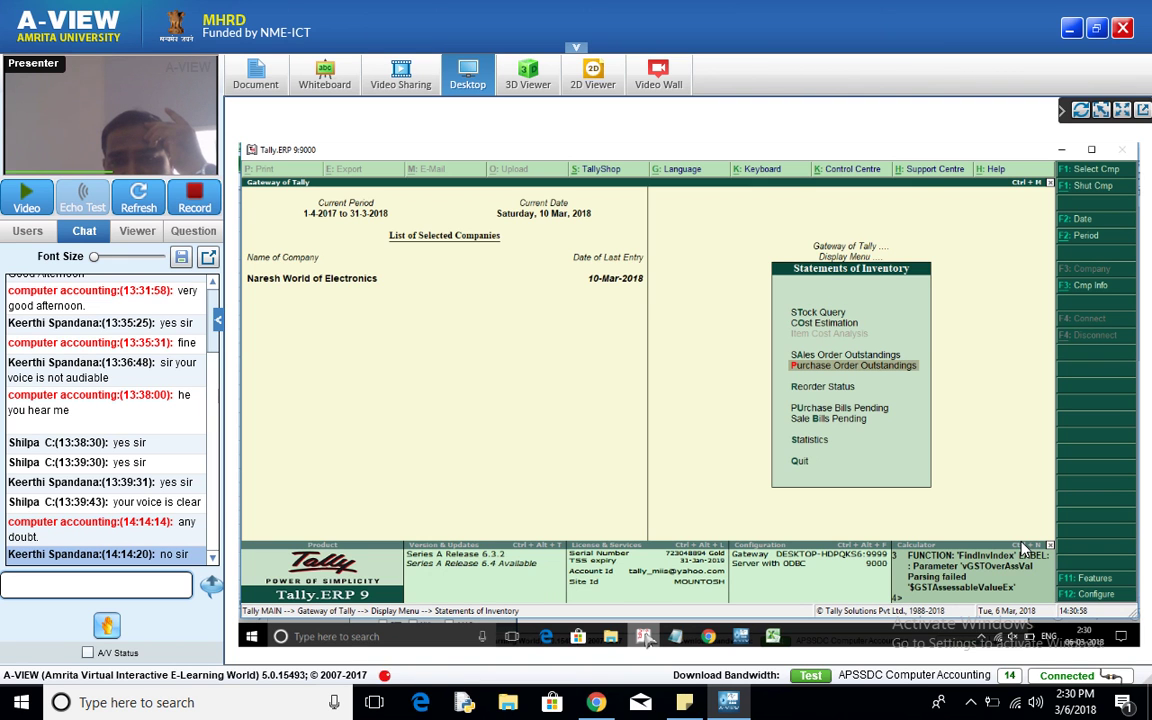
{"action": "key", "text": "Down"}
{"action": "key", "text": "Down"}
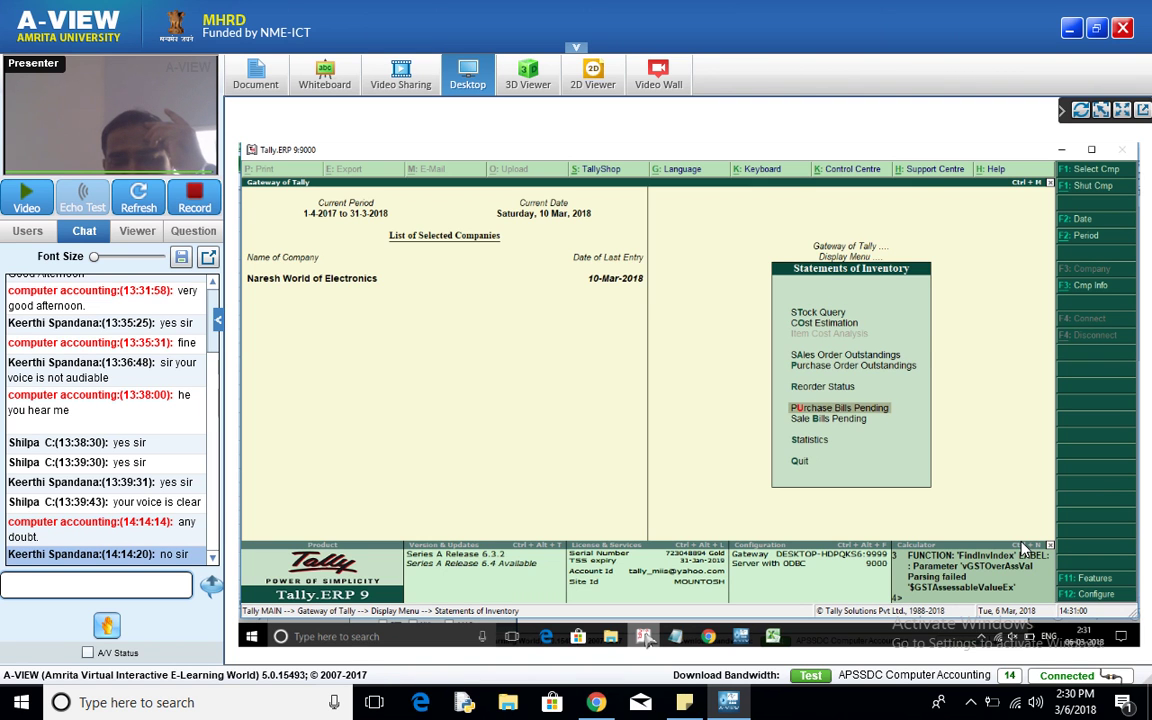
{"action": "key", "text": "Up"}
{"action": "key", "text": "Up"}
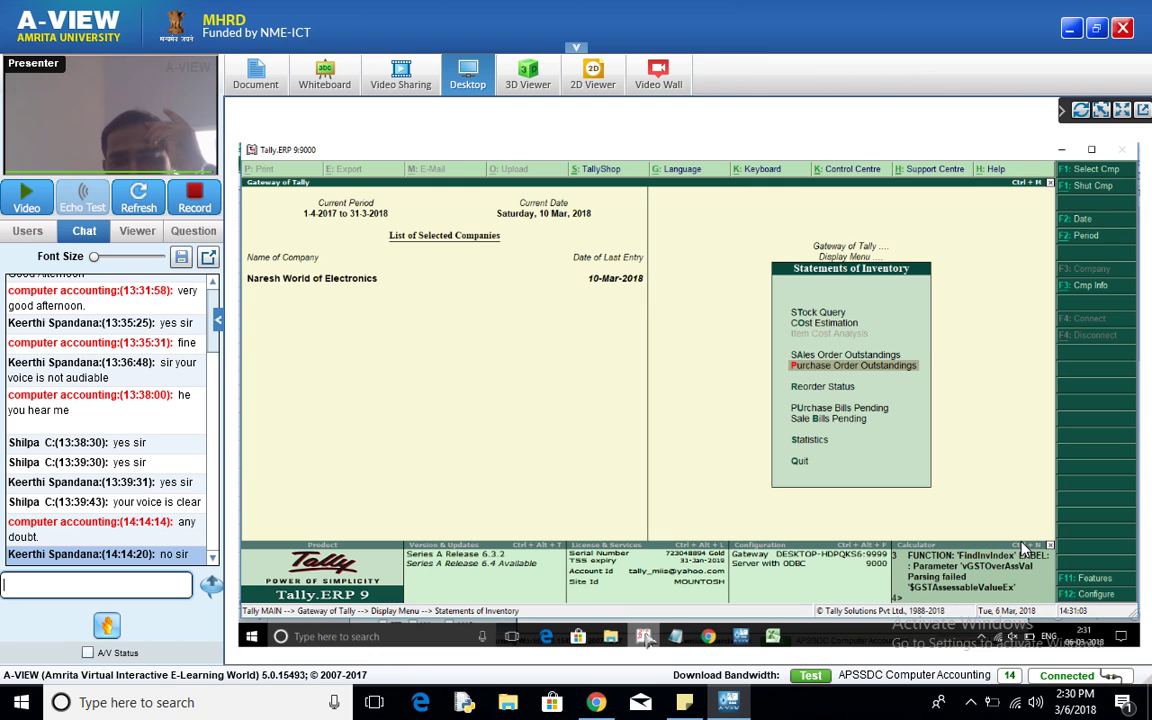
{"action": "key", "text": "Down"}
{"action": "key", "text": "Down"}
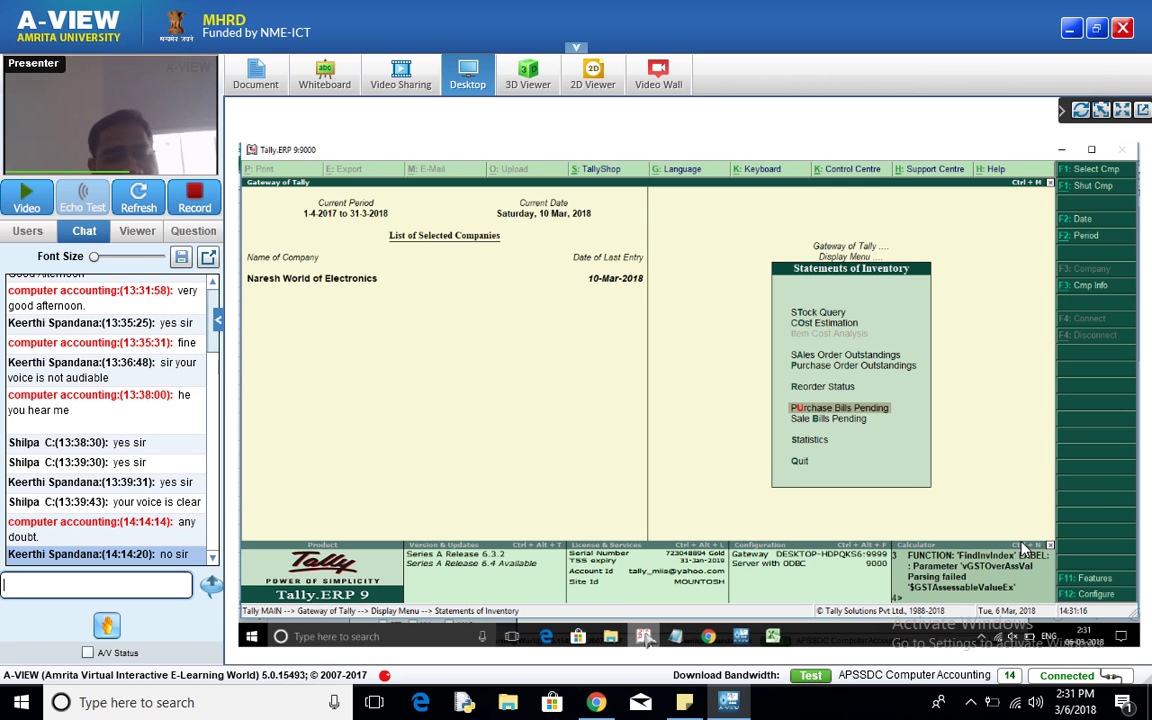
Look over the reports available under Inventory Books and go back to the Display Menu
{"action": "key", "text": "Escape"}
{"action": "key", "text": "Up"}
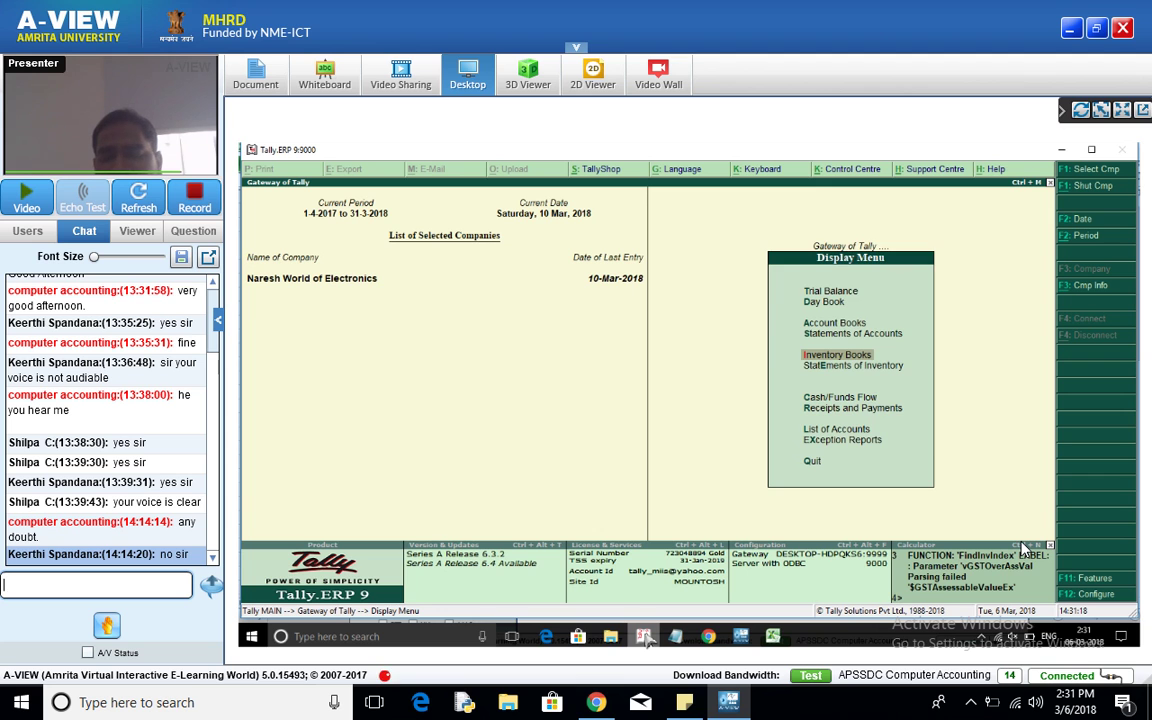
{"action": "key", "text": "Return"}
{"action": "key", "text": "Down"}
{"action": "key", "text": "Up"}
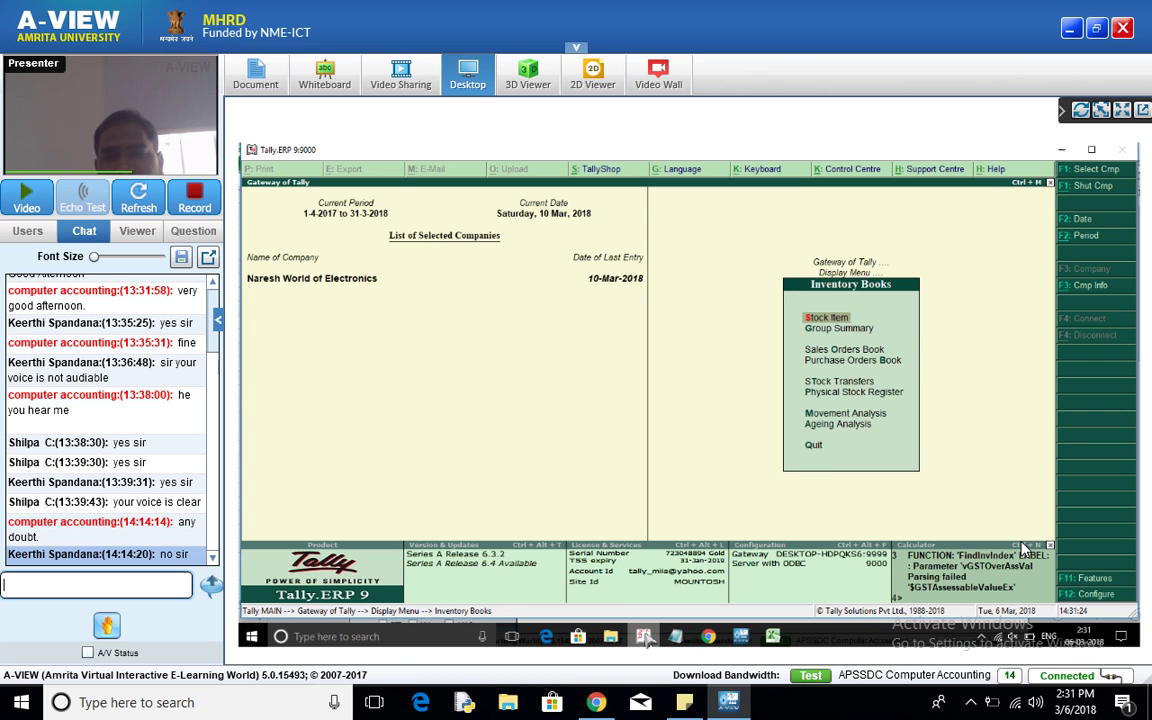
{"action": "key", "text": "Escape"}
{"action": "key", "text": "Up"}
{"action": "key", "text": "Up"}
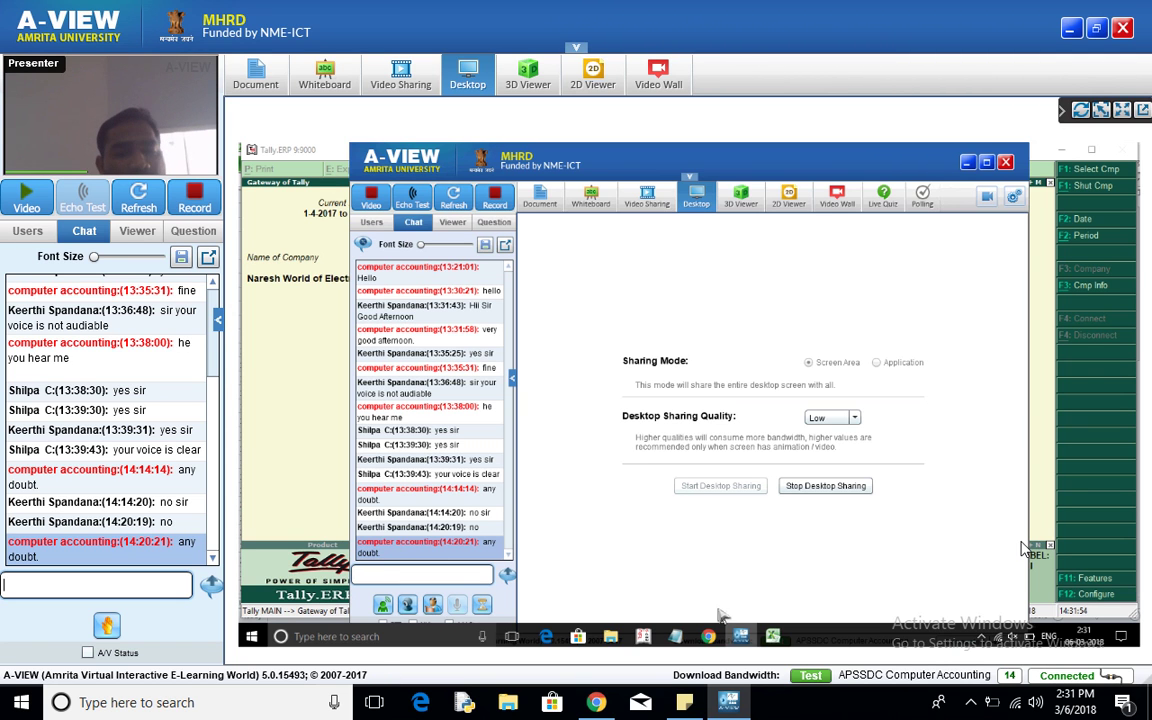
Switch back to Tally.ERP 9 and return to the Gateway of Tally
{"action": "left_click", "coordinate": [645, 637]}
{"action": "key", "text": "Escape"}
{"action": "key", "text": "Escape"}
{"action": "key", "text": "Escape"}
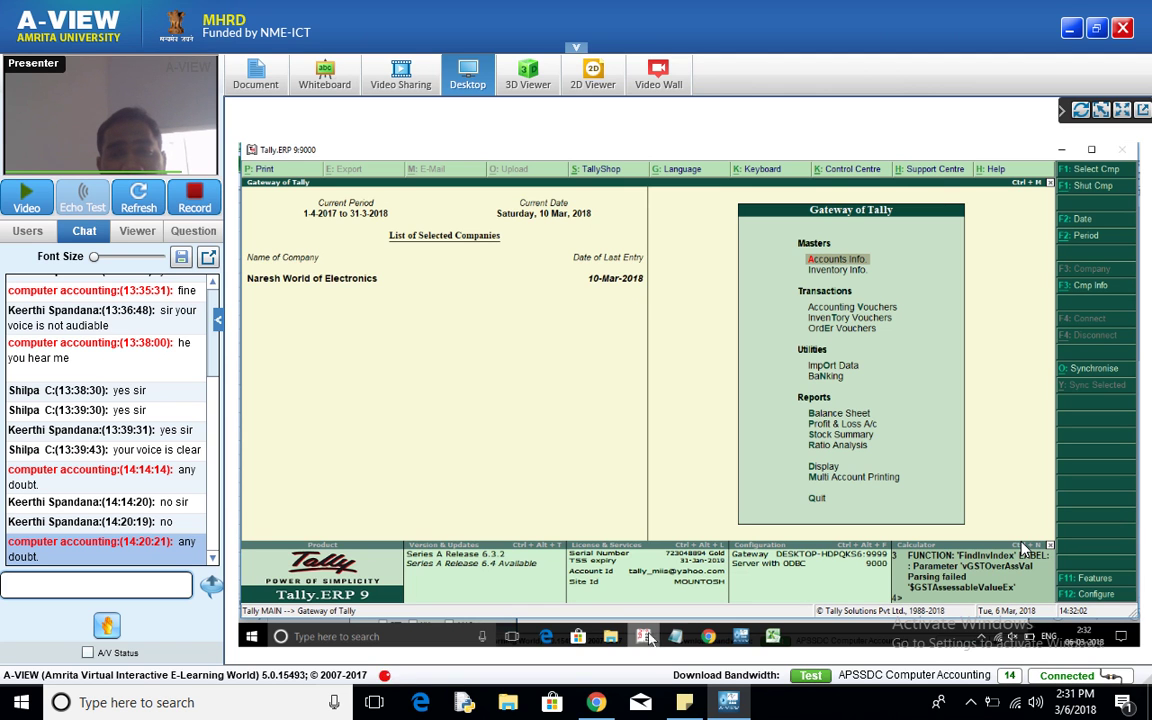
Switch to A-VIEW, refresh the class session and show the list of users attending
{"action": "left_click", "coordinate": [745, 637]}
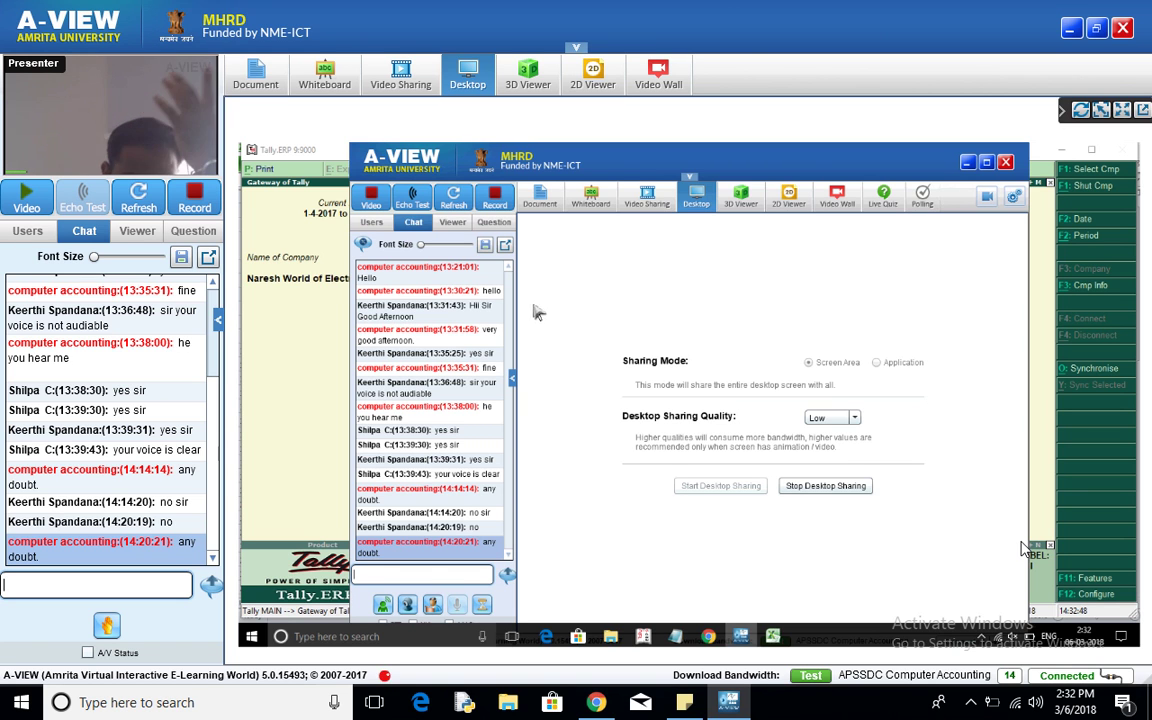
{"action": "left_click", "coordinate": [456, 199]}
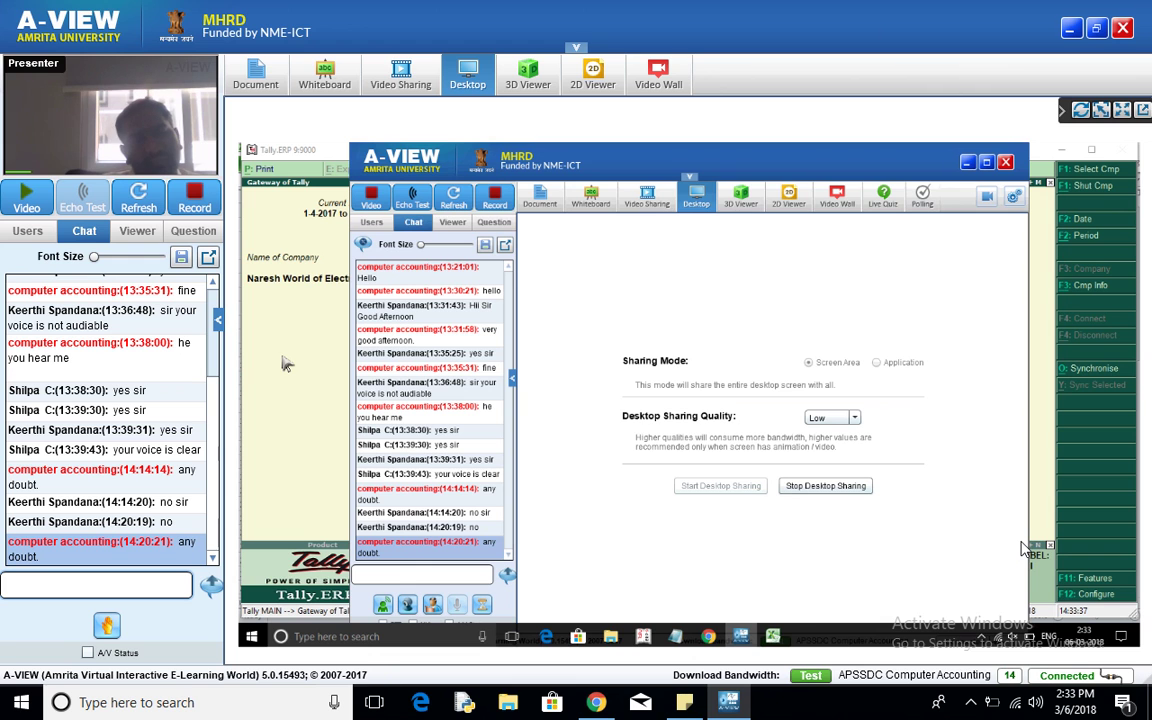
{"action": "left_click", "coordinate": [372, 224]}
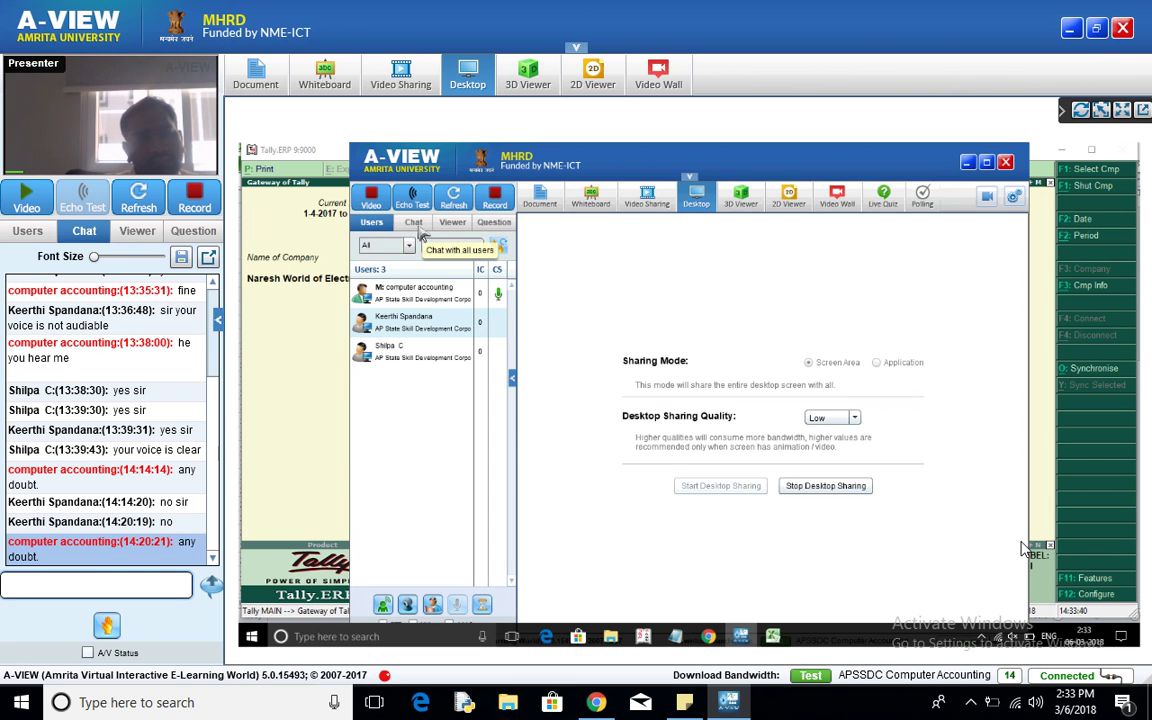
Show the A-VIEW class chat to check for questions and switch back to Tally.ERP 9
{"action": "left_click", "coordinate": [416, 224]}
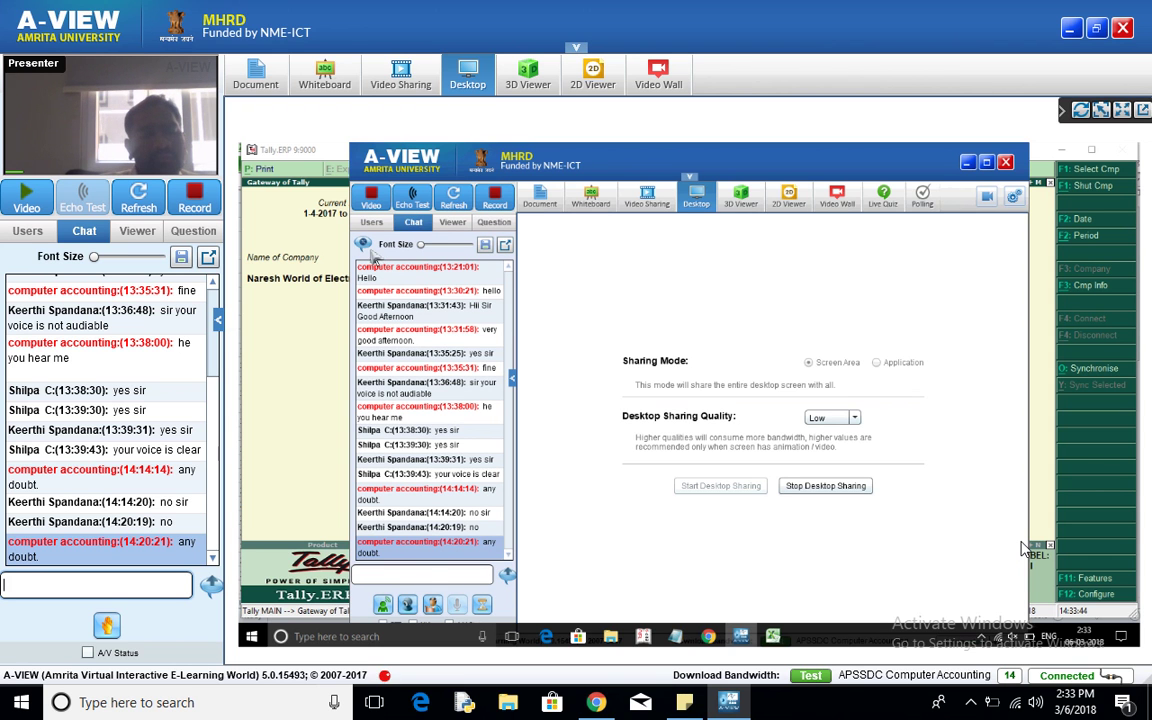
{"action": "left_click", "coordinate": [300, 314]}
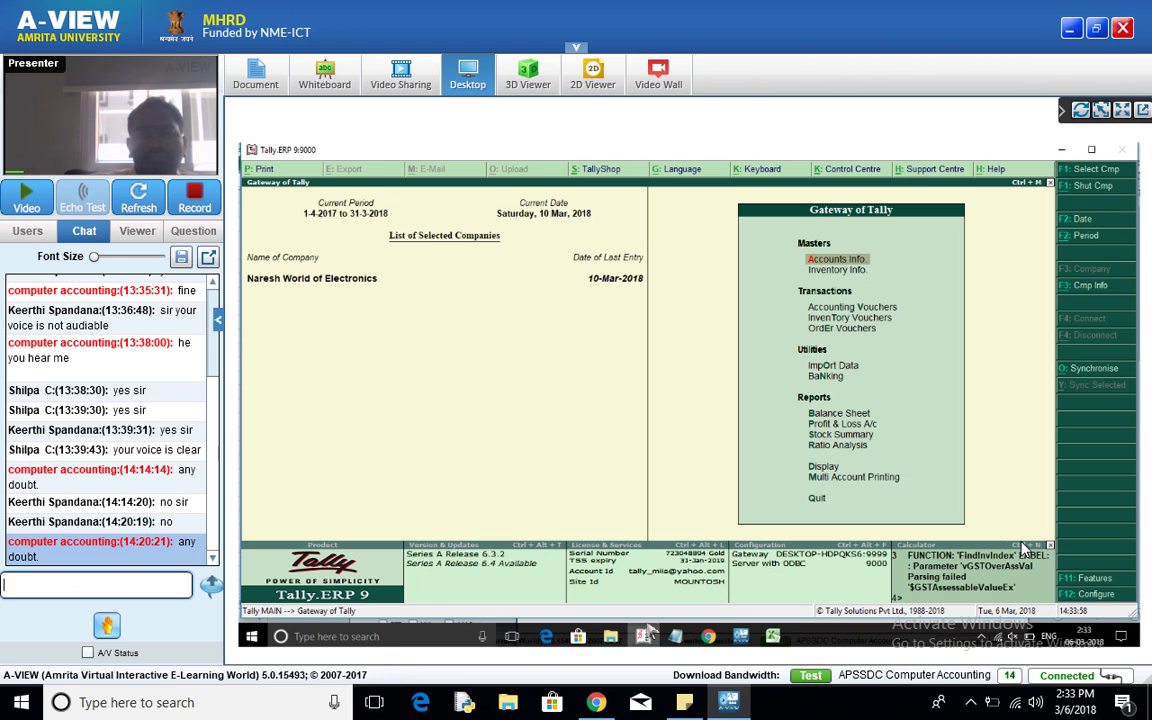
{"action": "mouse_move", "coordinate": [648, 633]}
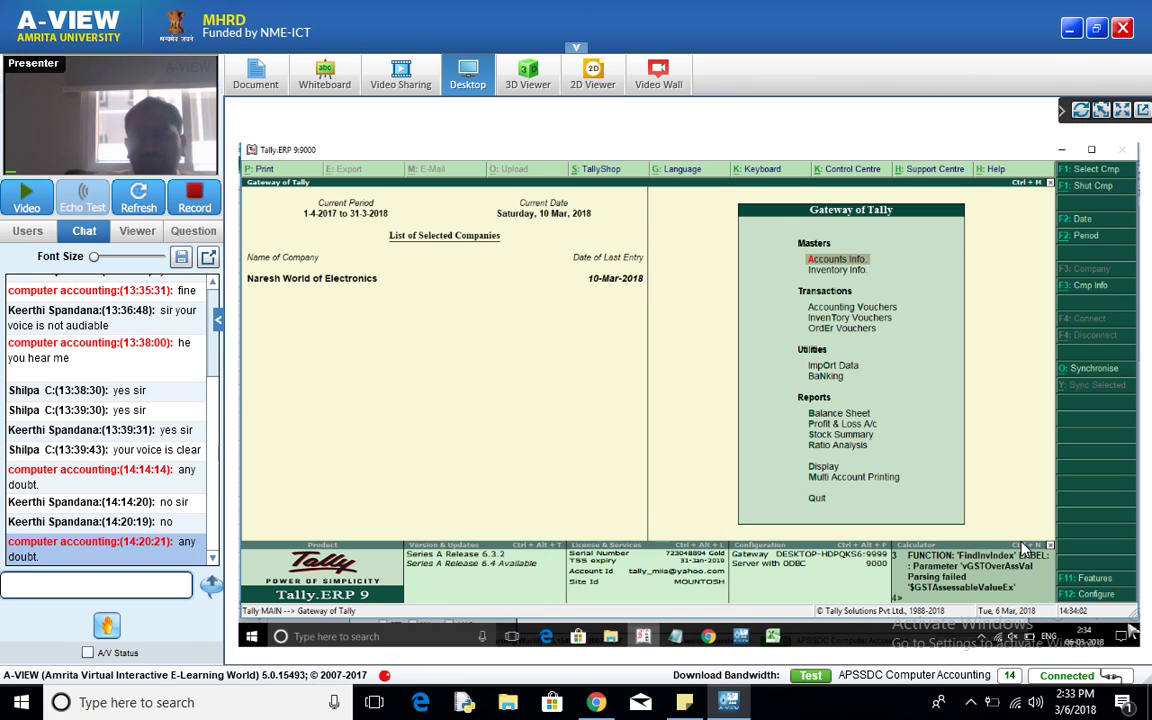
Set the computer's speaker volume to 84 and bring A-VIEW back to the front
{"action": "left_click", "coordinate": [1014, 638]}
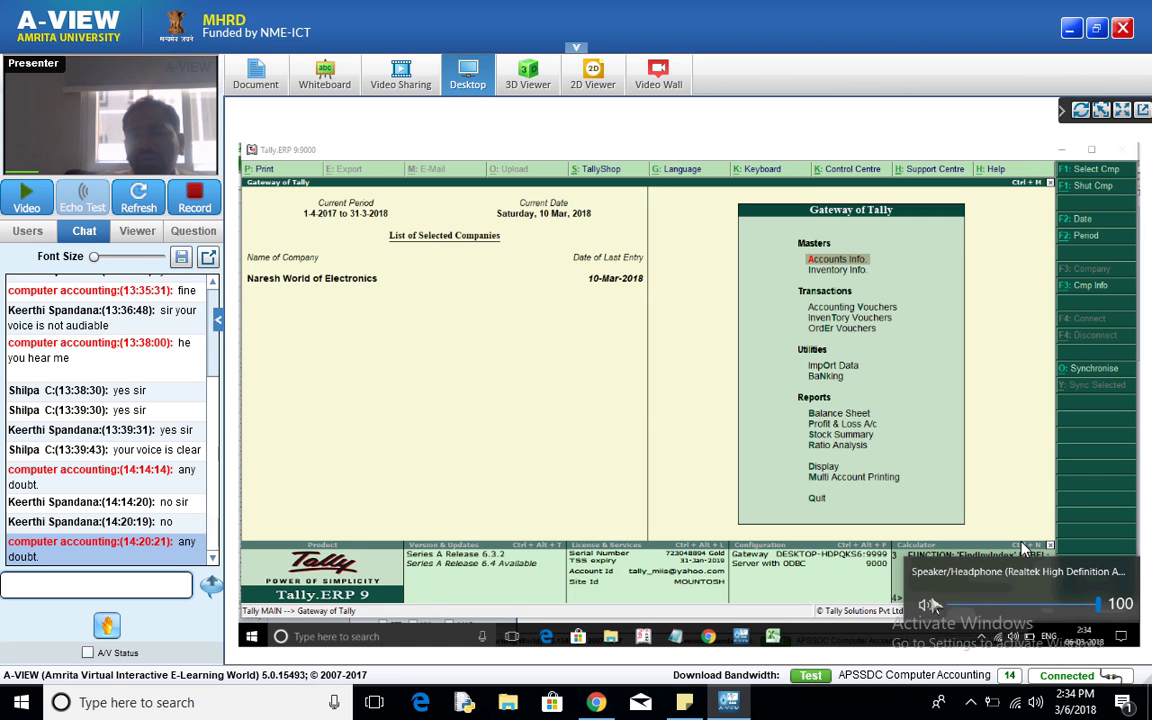
{"action": "left_click", "coordinate": [1002, 608]}
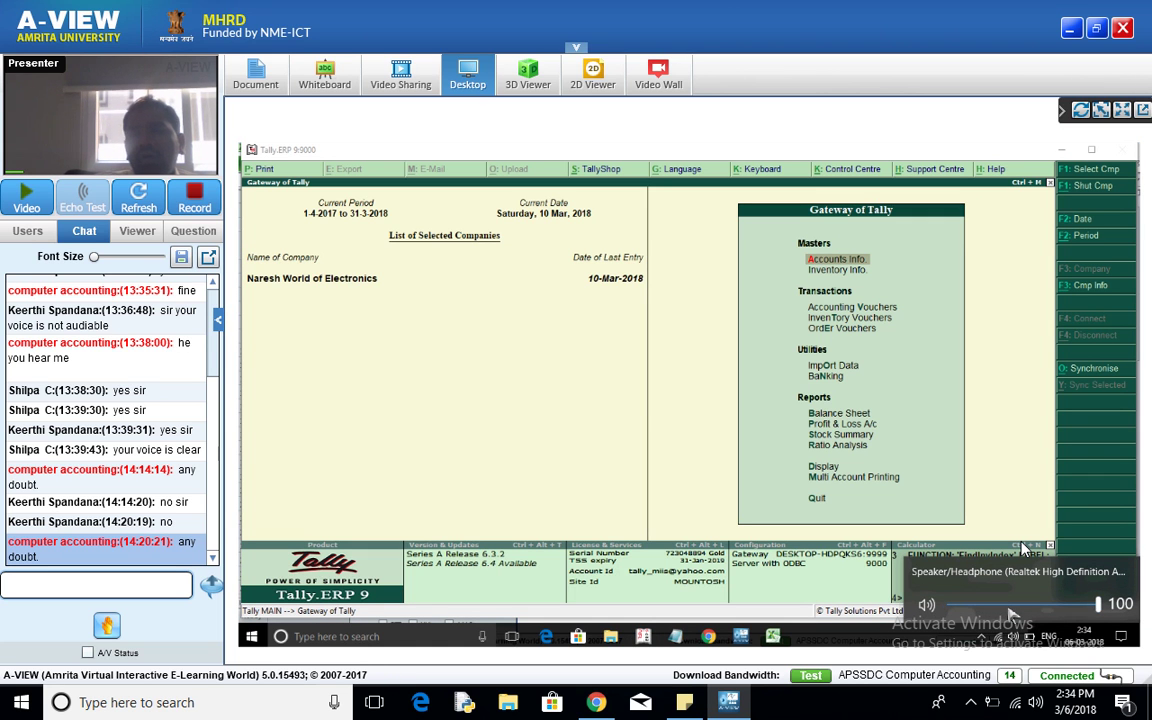
{"action": "left_click", "coordinate": [1008, 607]}
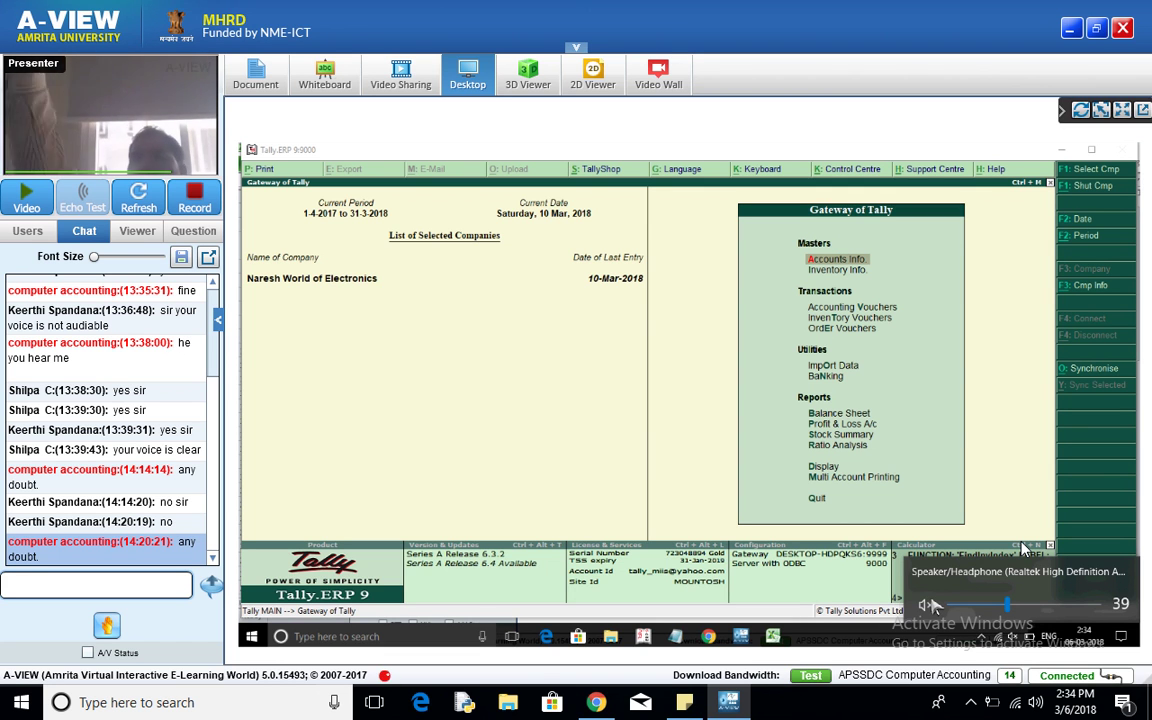
{"action": "left_click", "coordinate": [926, 605]}
{"action": "left_click_drag", "start_coordinate": [1010, 605], "coordinate": [1022, 605]}
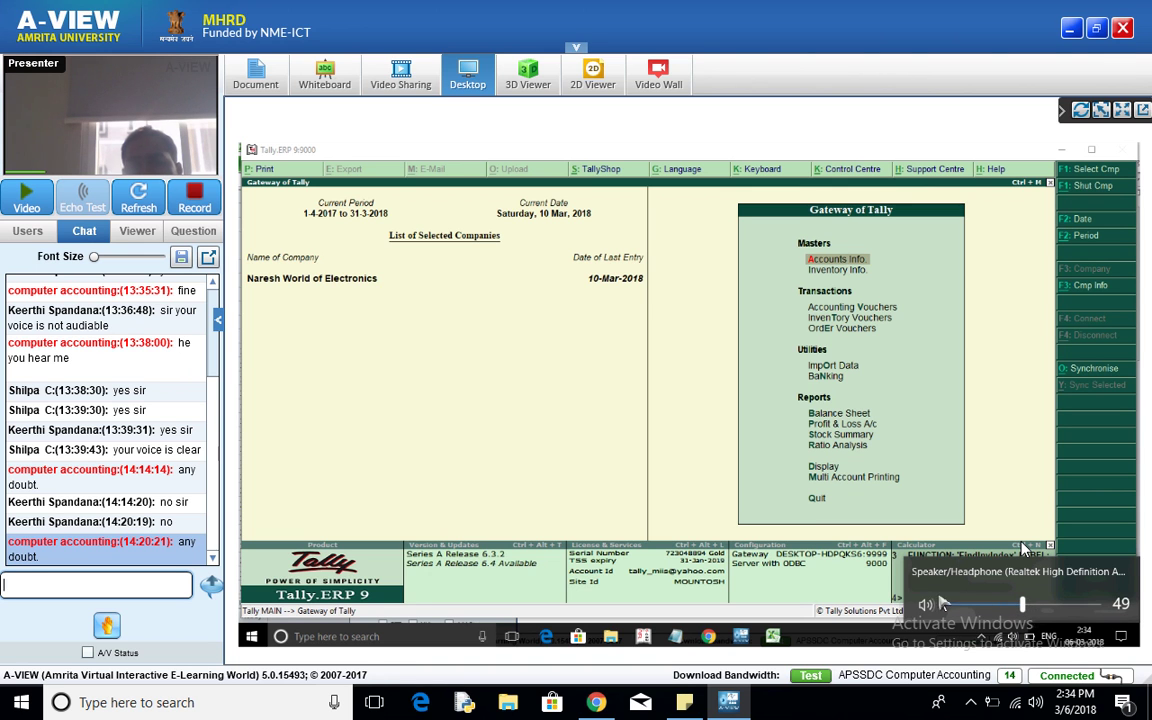
{"action": "left_click", "coordinate": [1076, 606]}
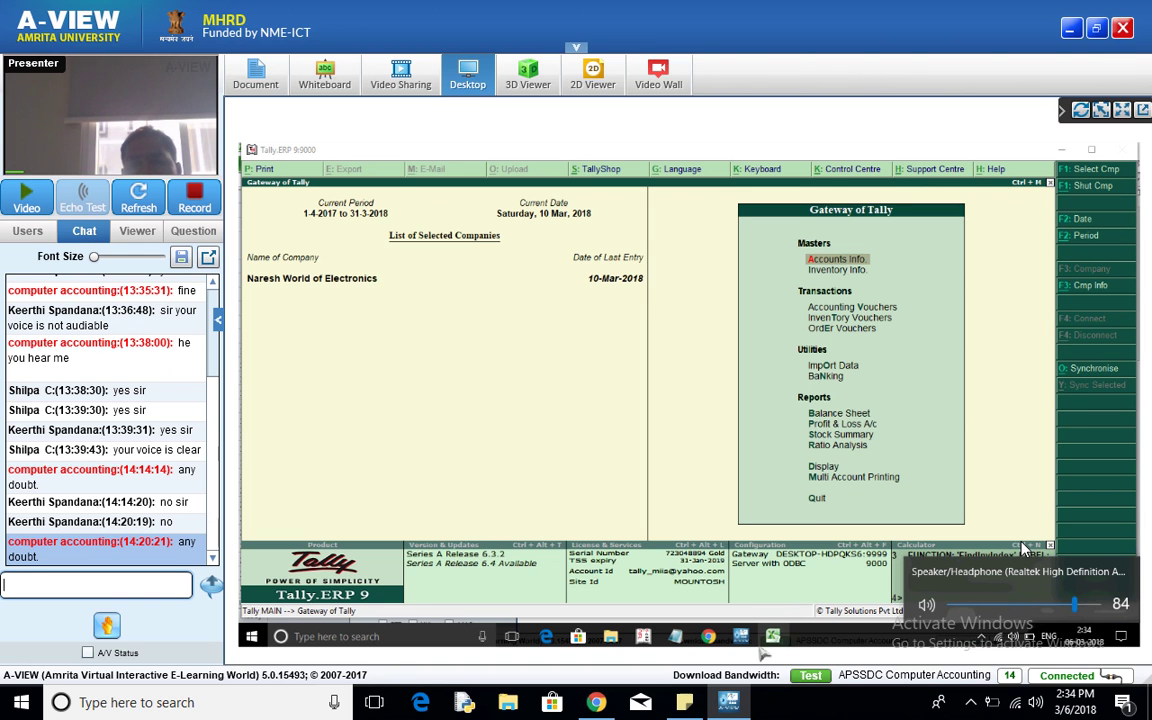
{"action": "left_click", "coordinate": [741, 637]}
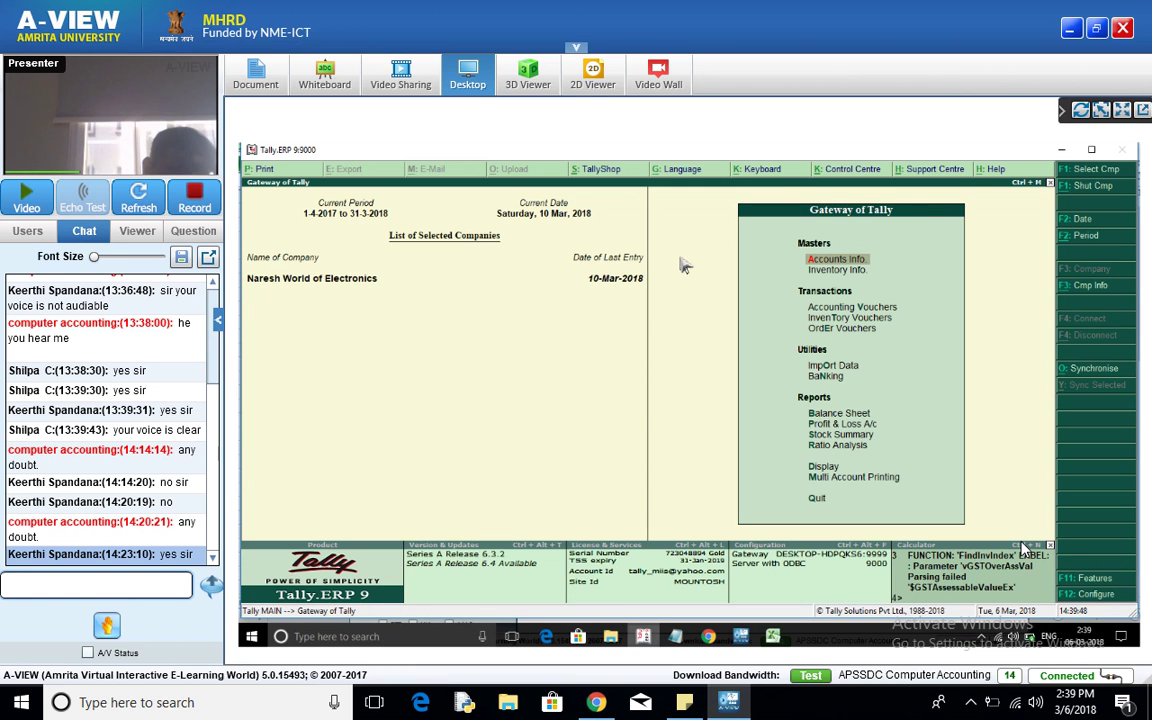
In Tally.ERP 9, show the company's Accounting Features, then point out purchase and sales order processing in Inventory Features
{"action": "key", "text": "F11"}
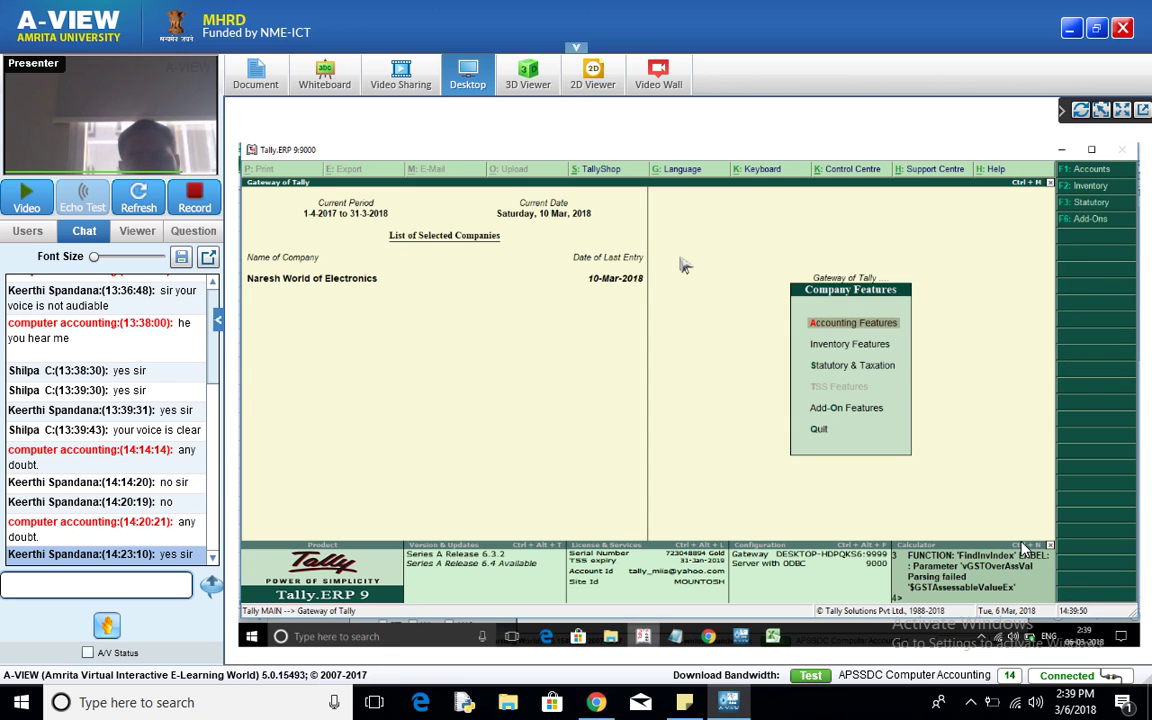
{"action": "key", "text": "Return"}
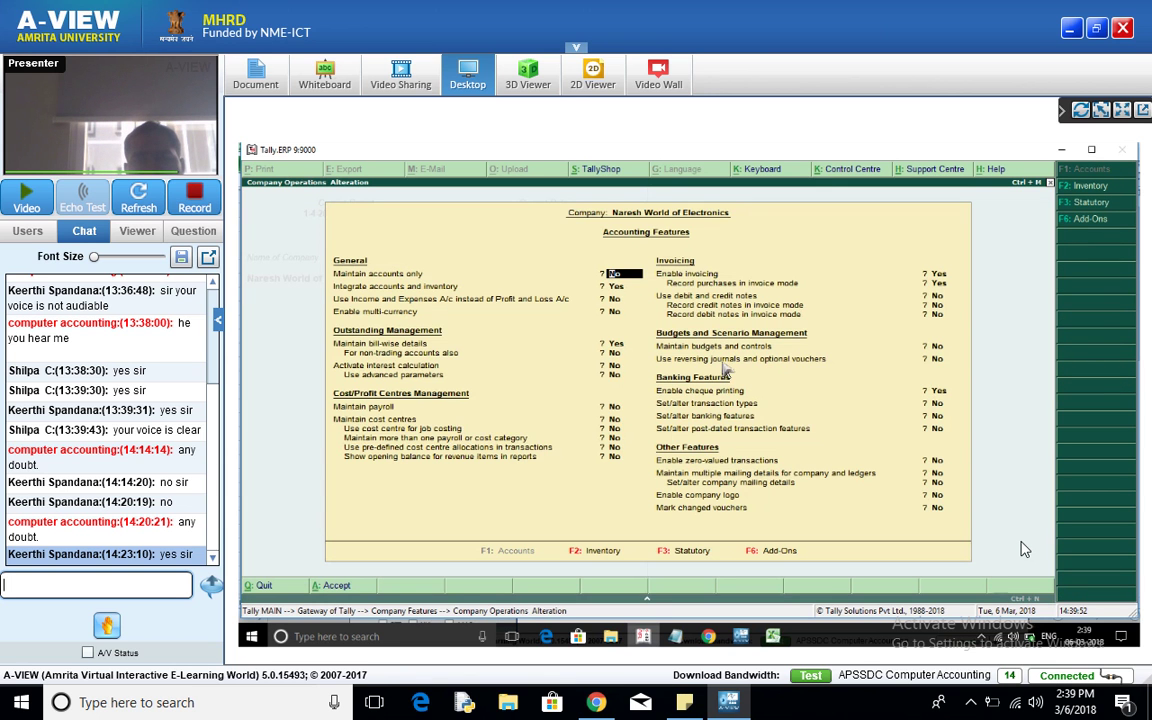
{"action": "key", "text": "XF86MonBrightnessUp"}
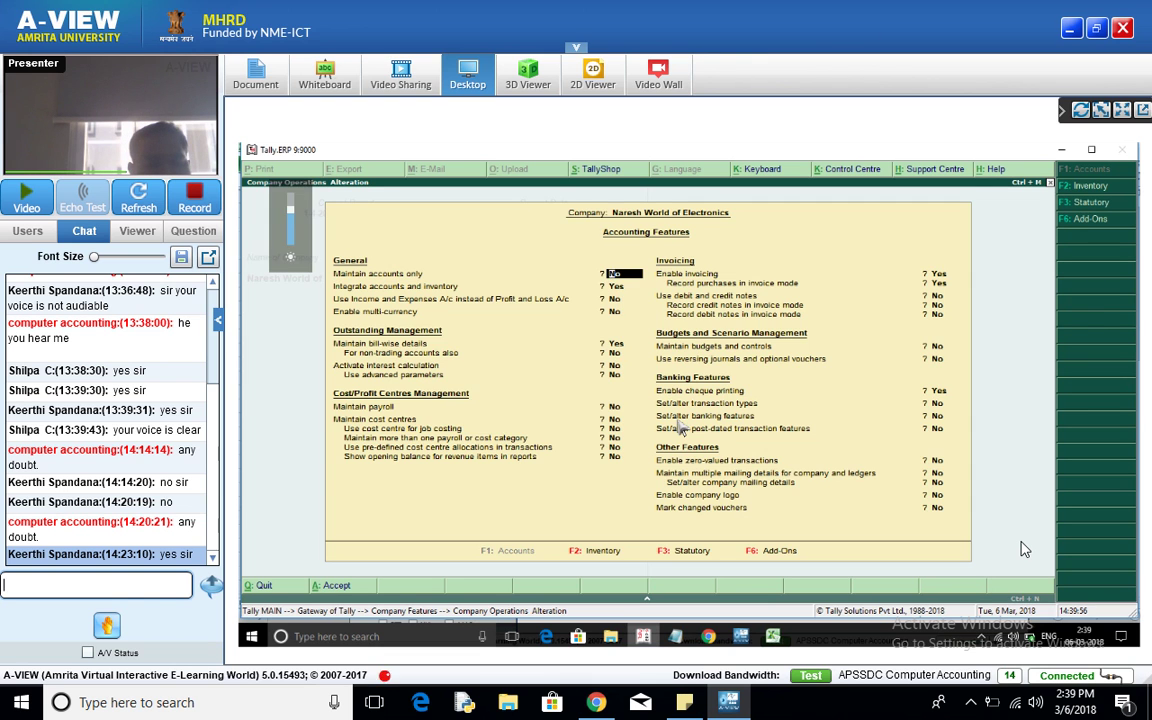
{"action": "key", "text": "F2"}
{"action": "key", "text": "Down"}
{"action": "key", "text": "Down"}
{"action": "key", "text": "Down"}
{"action": "key", "text": "Down"}
{"action": "key", "text": "Down"}
{"action": "key", "text": "Down"}
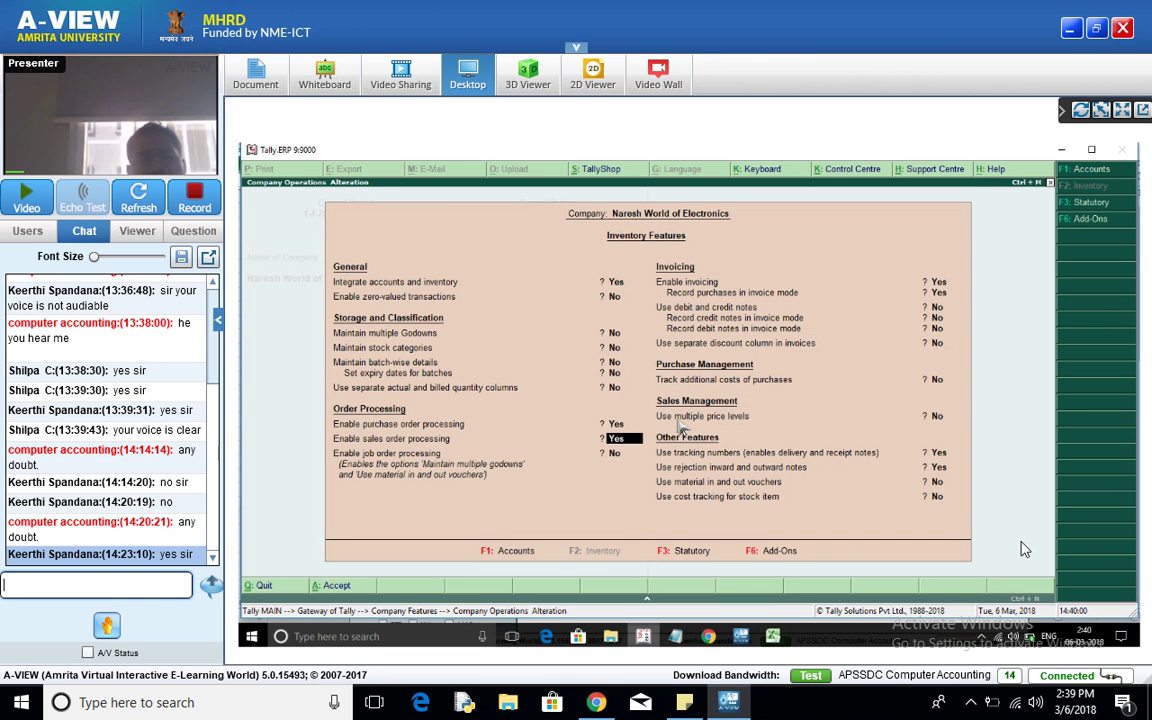
Point out the tracking number and rejection note options, accept the Inventory Features and return to the Gateway of Tally
{"action": "key", "text": "Down"}
{"action": "key", "text": "Down"}
{"action": "key", "text": "Down"}
{"action": "key", "text": "Down"}
{"action": "key", "text": "Down"}
{"action": "key", "text": "Down"}
{"action": "key", "text": "Down"}
{"action": "key", "text": "Down"}
{"action": "key", "text": "Down"}
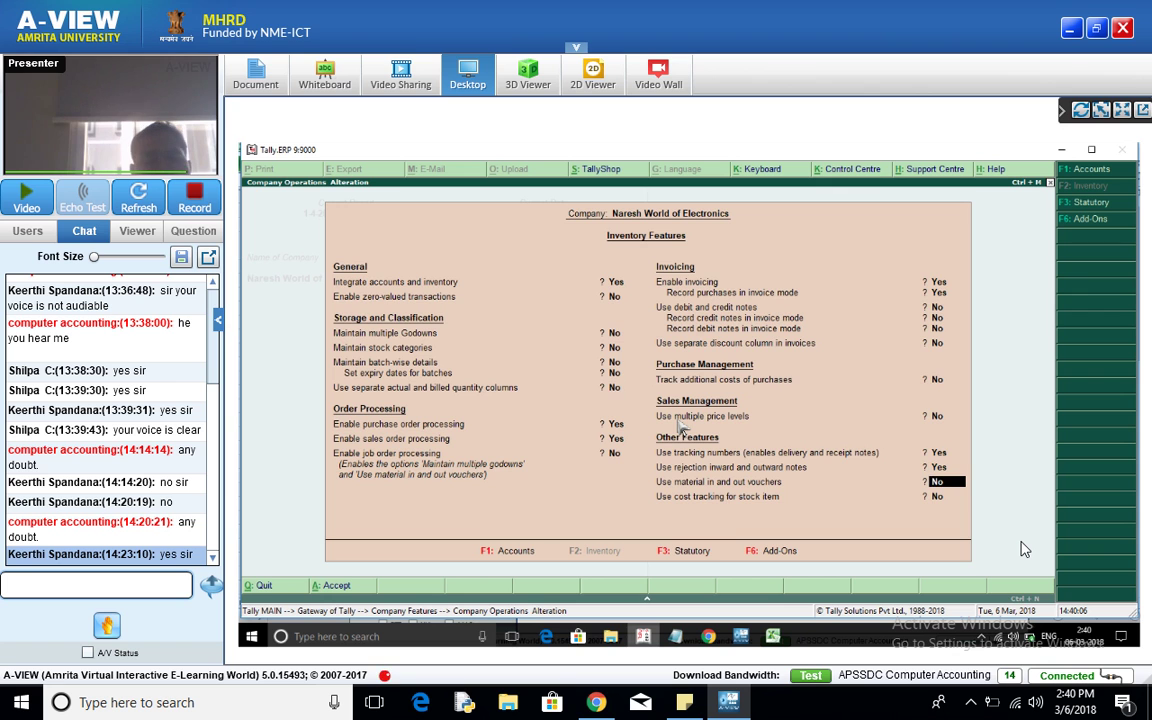
{"action": "key", "text": "ctrl+a"}
{"action": "key", "text": "Escape"}
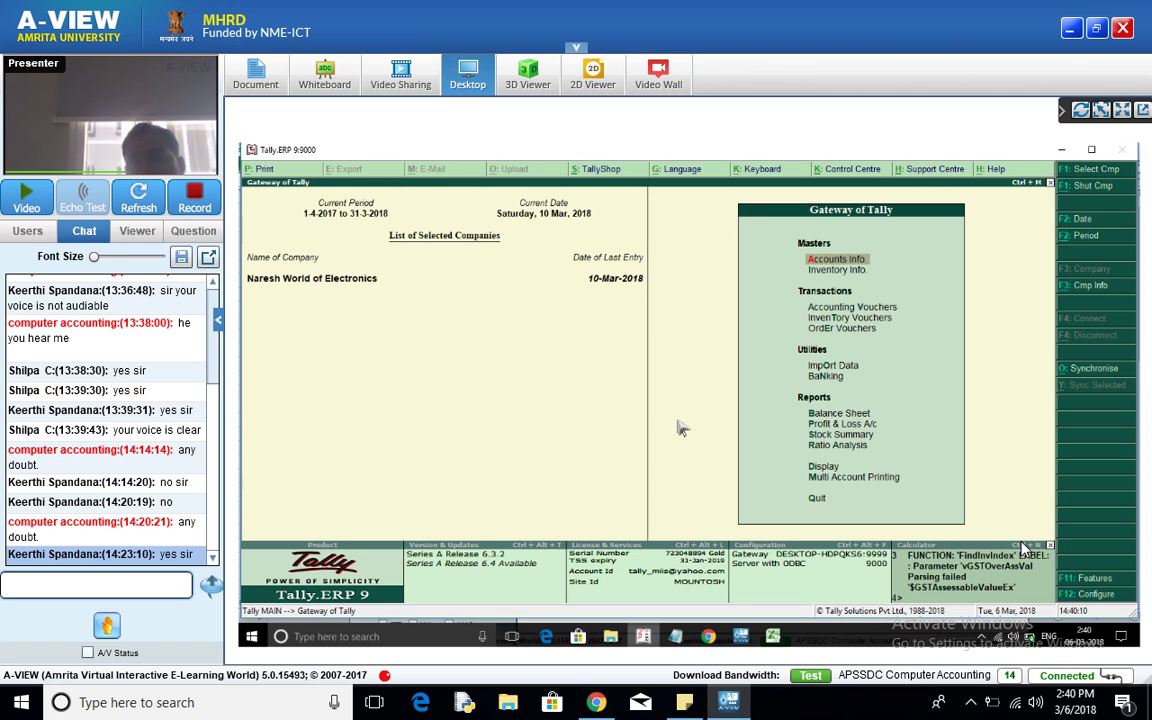
Open the list of ledgers for displaying a single ledger from Accounts Info
{"action": "key", "text": "Return"}
{"action": "key", "text": "Down"}
{"action": "key", "text": "Return"}
{"action": "key", "text": "Down"}
{"action": "key", "text": "Down"}
{"action": "key", "text": "Down"}
{"action": "key", "text": "Down"}
{"action": "key", "text": "Up"}
{"action": "key", "text": "Up"}
{"action": "key", "text": "Up"}
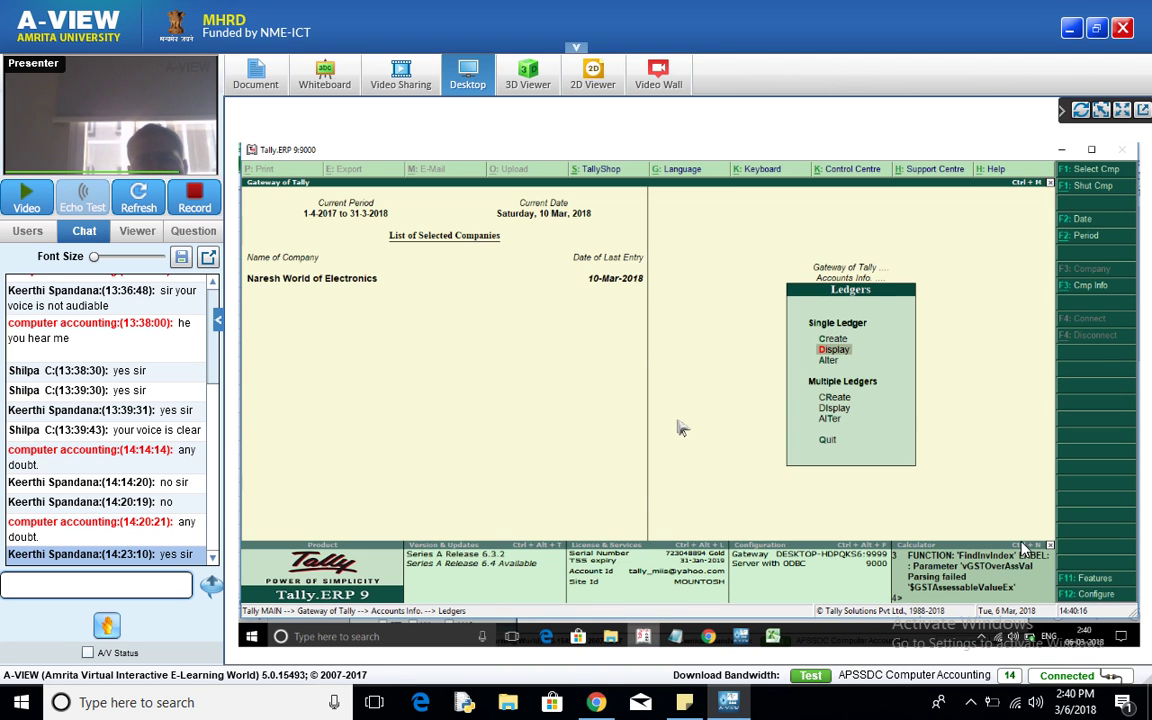
{"action": "key", "text": "Return"}
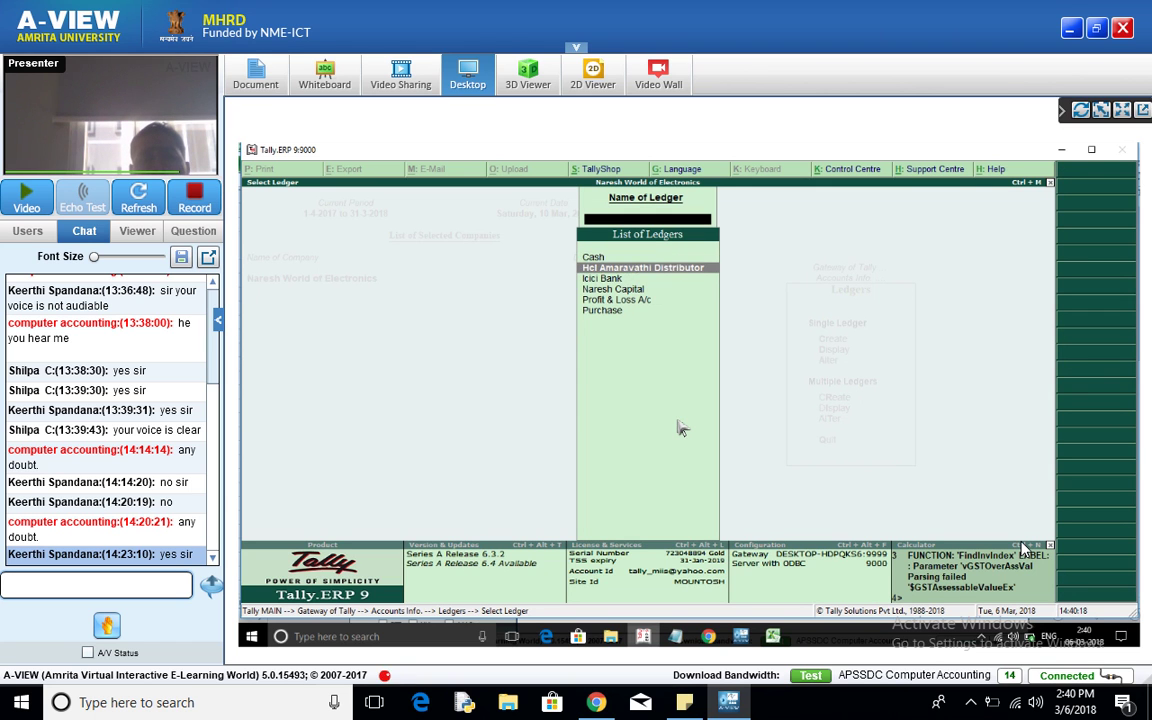
Go through the capital, Purchase, Icici Bank and Hcl Amaravathi Distributor entries in the list of ledgers
{"action": "key", "text": "Down"}
{"action": "key", "text": "Down"}
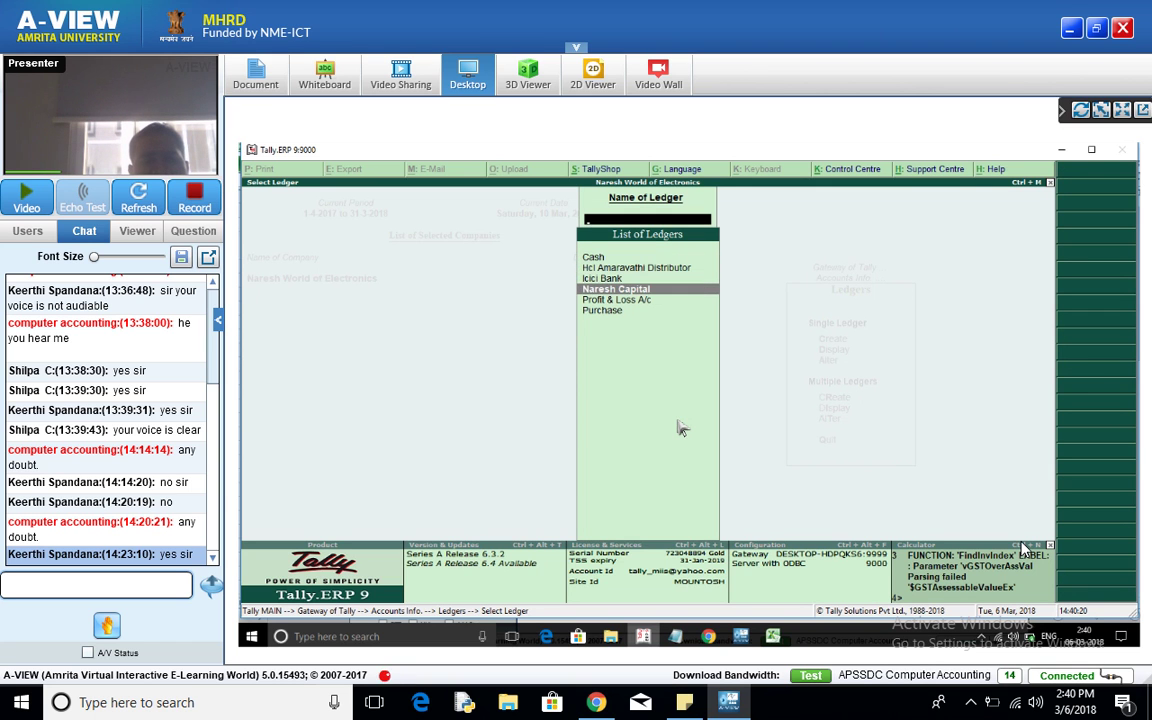
{"action": "key", "text": "Down"}
{"action": "key", "text": "Down"}
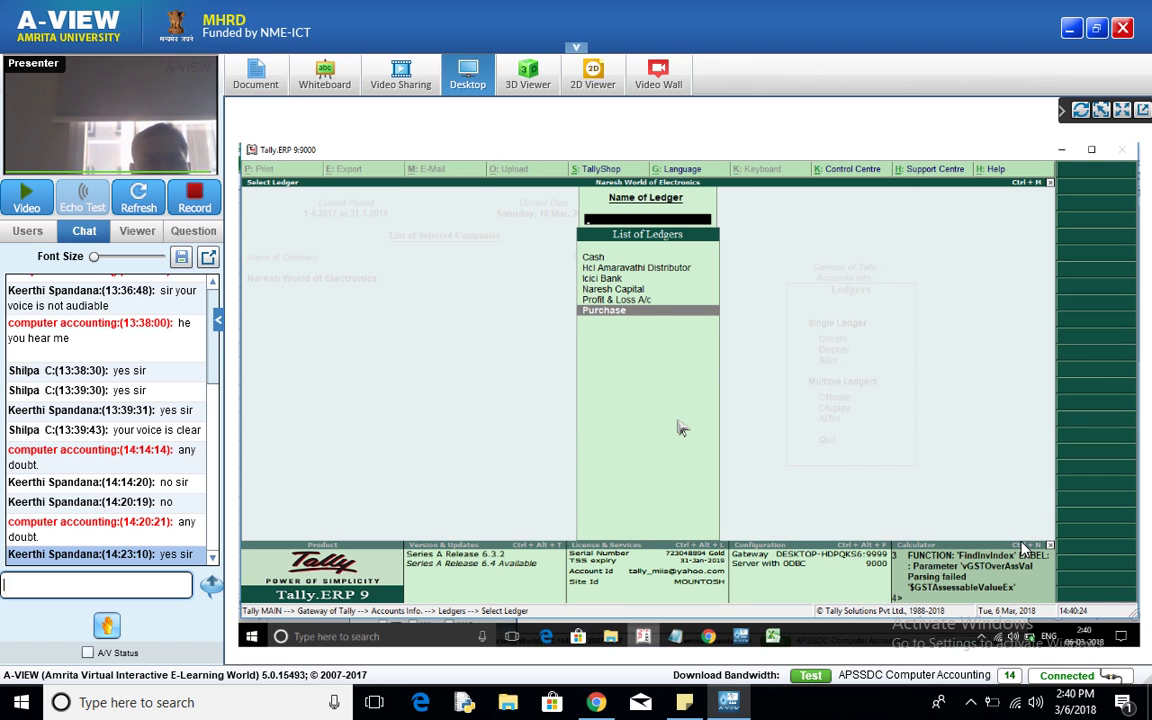
{"action": "key", "text": "Up"}
{"action": "key", "text": "Up"}
{"action": "key", "text": "Up"}
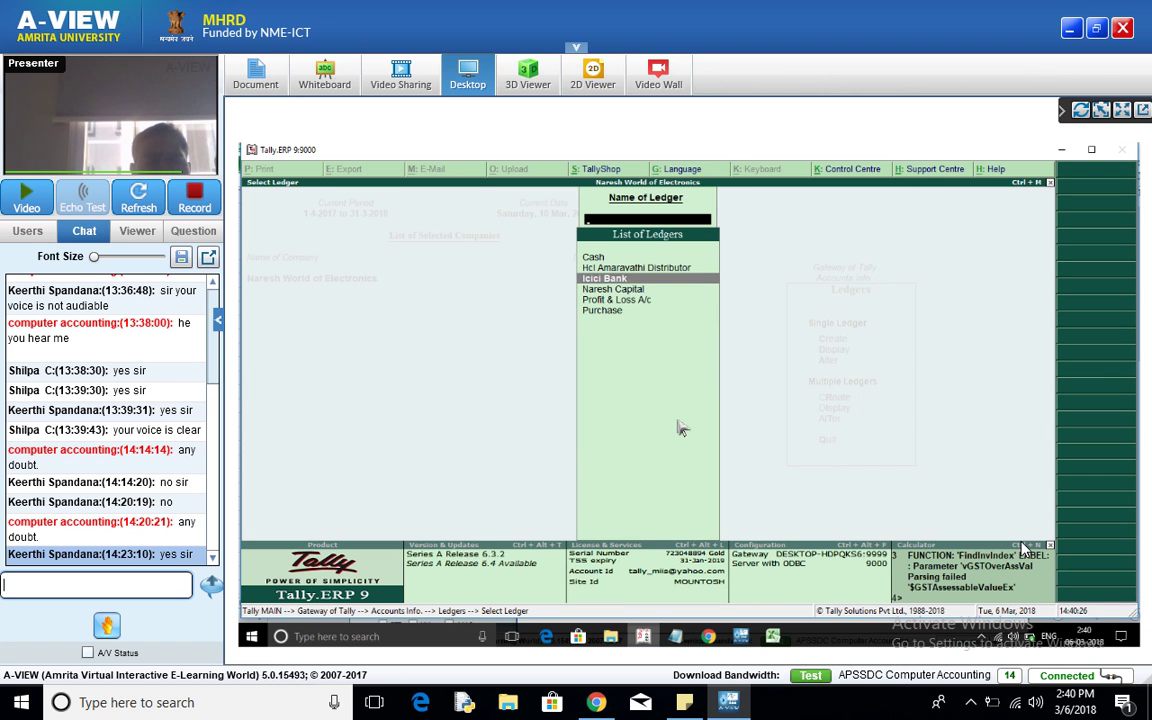
{"action": "key", "text": "Up"}
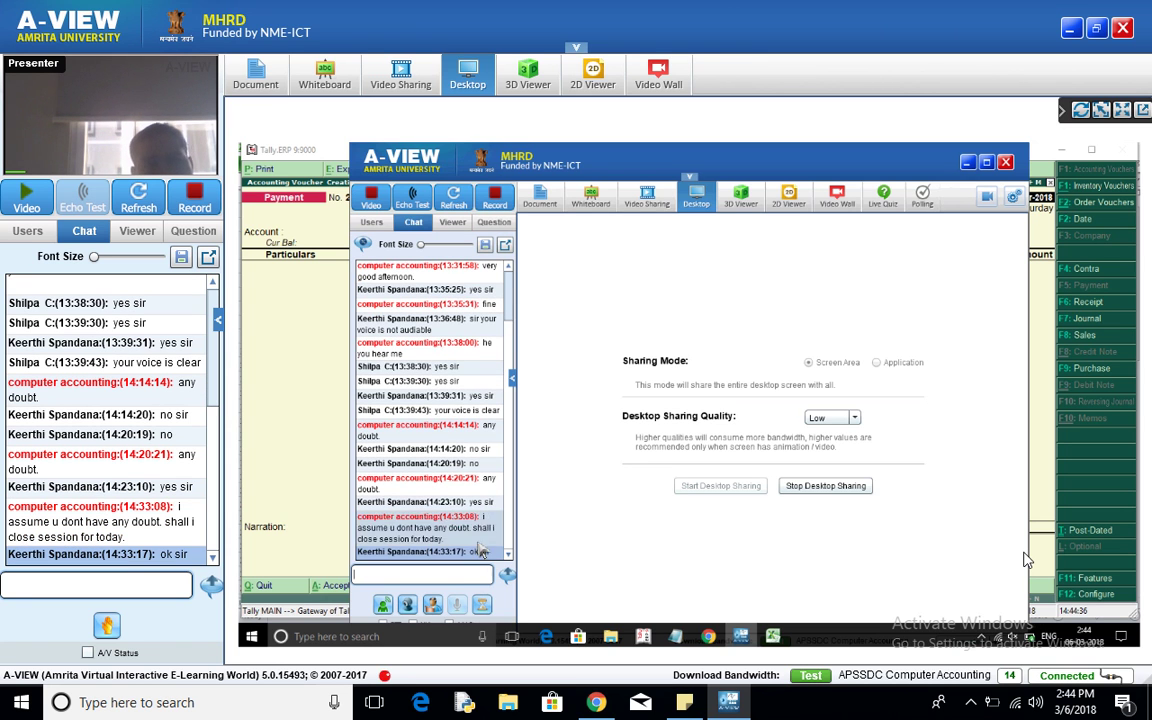
Send the messages "thank you." and "See you tommorow." to the class in the A-VIEW chat
{"action": "type", "text": "thank you."}
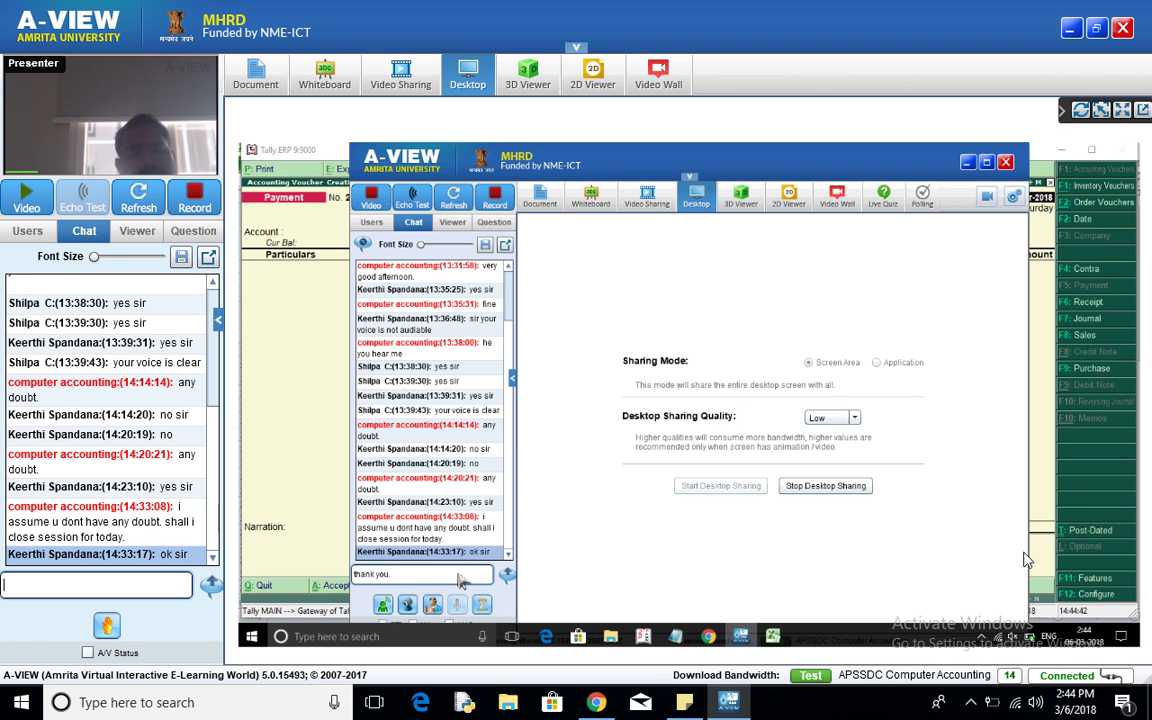
{"action": "key", "text": "Return"}
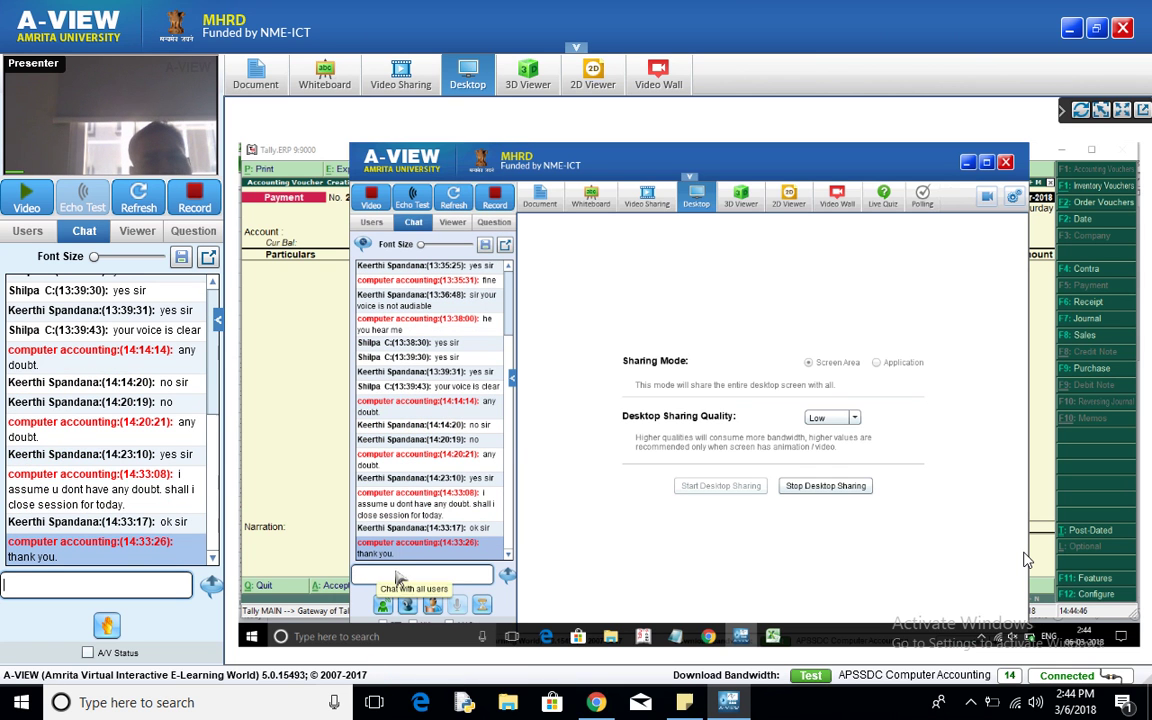
{"action": "type", "text": "Se"}
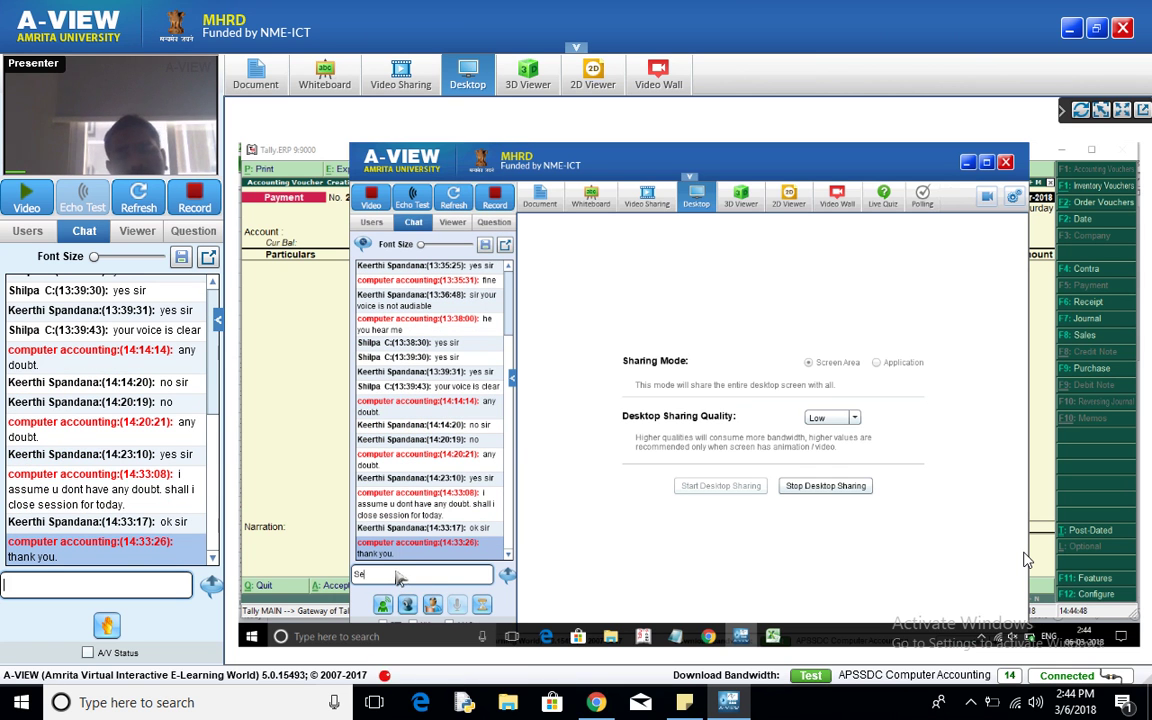
{"action": "type", "text": "e you tomo"}
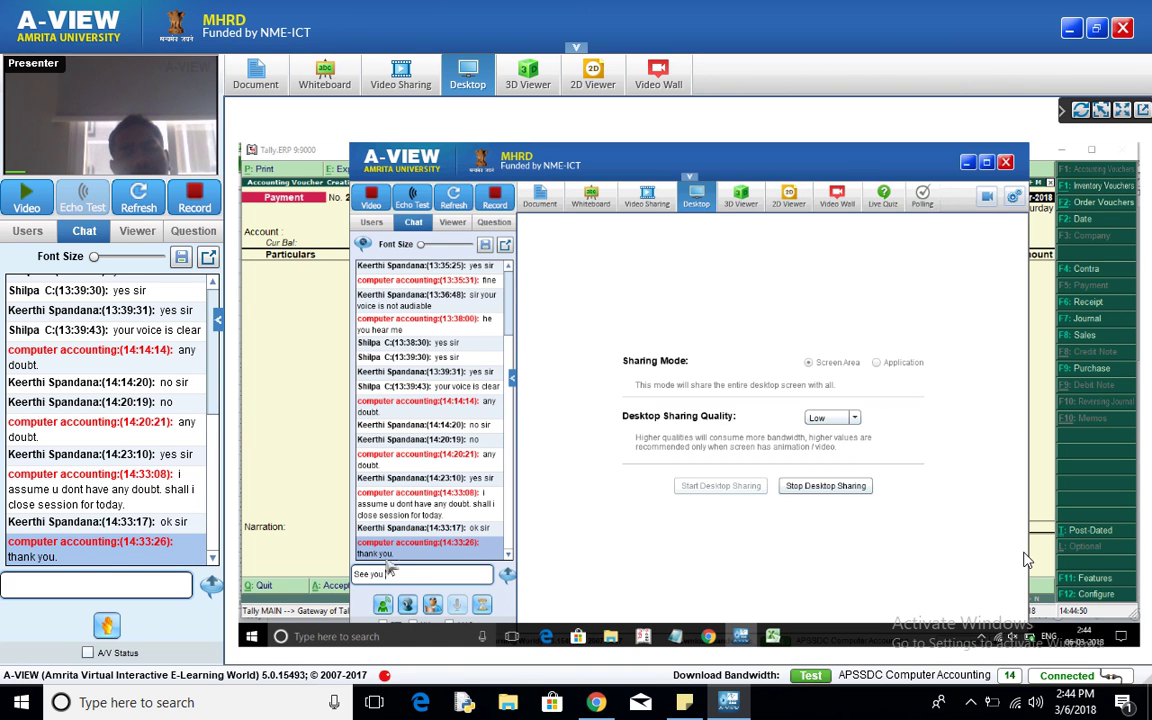
{"action": "type", "text": "rrow"}
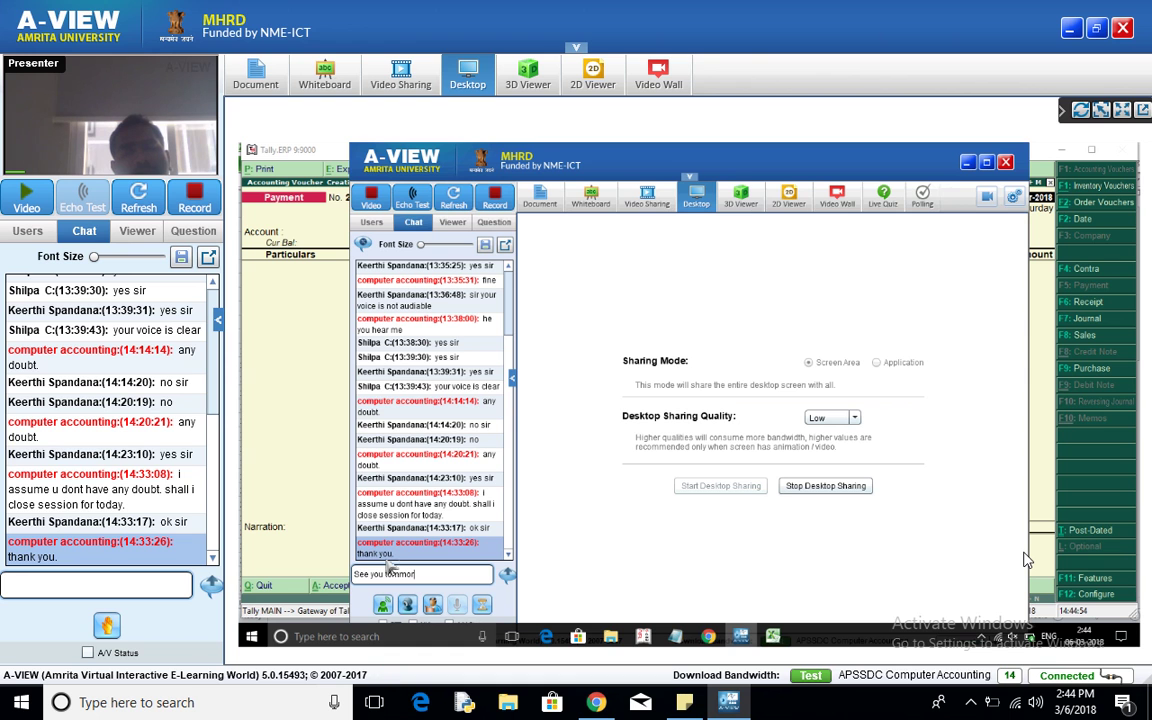
{"action": "key", "text": "Return"}
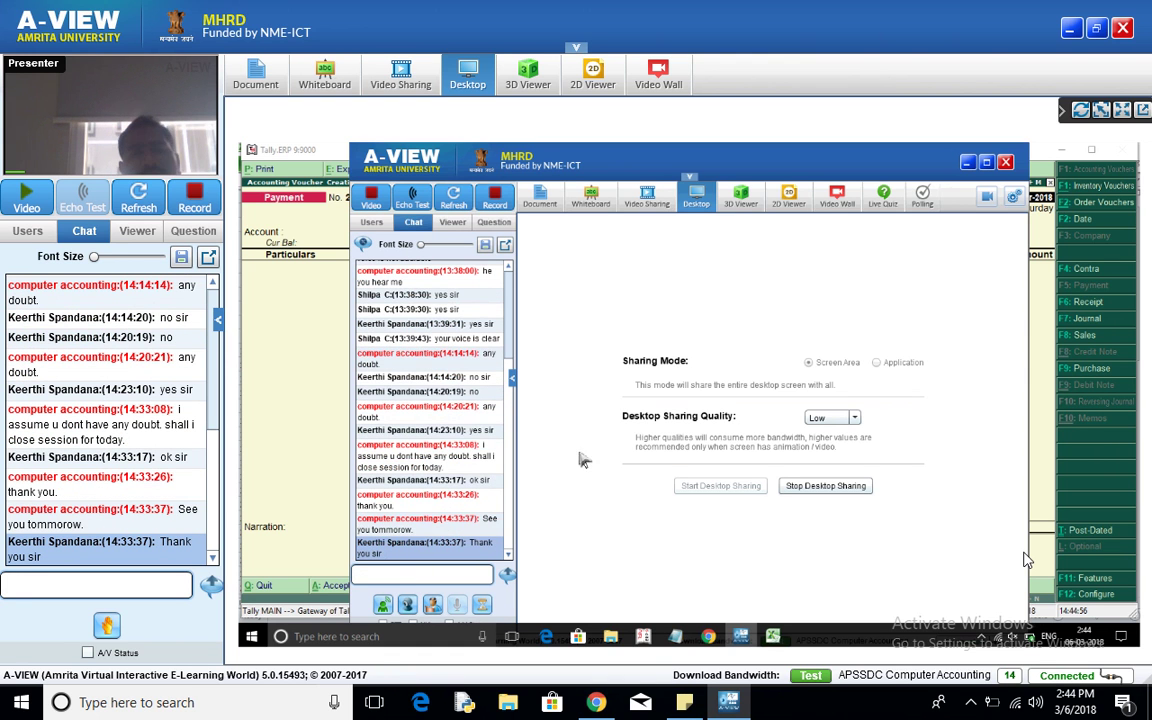